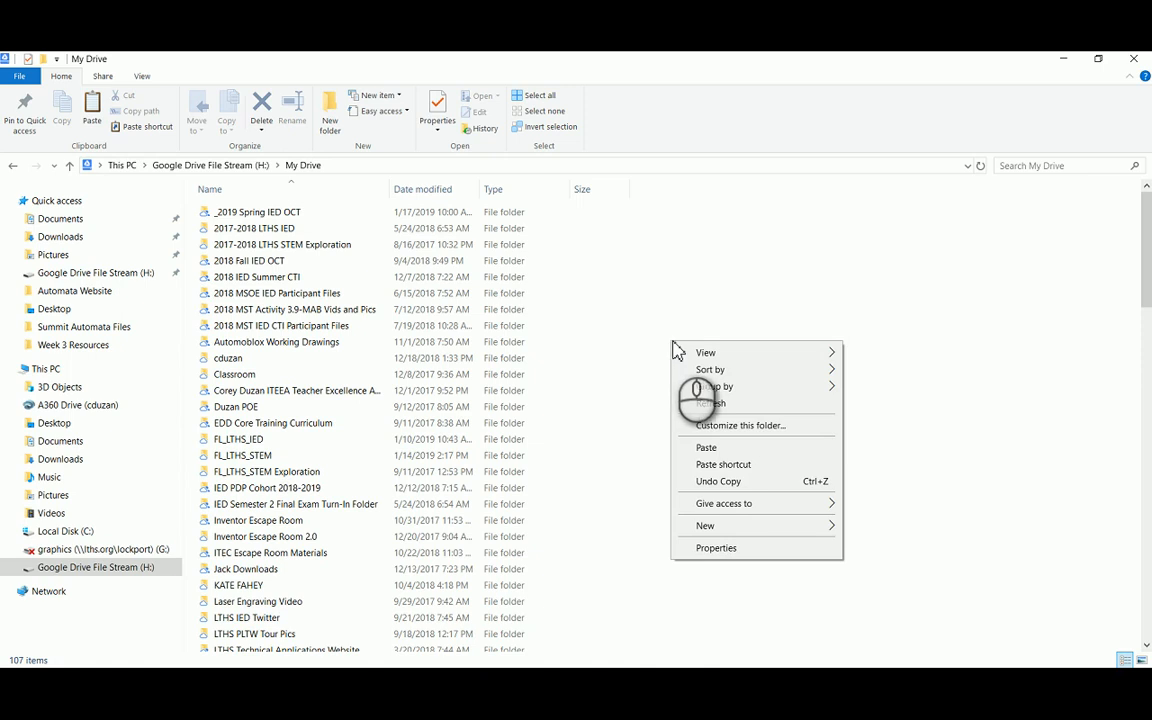
- Create a new folder named FL_Problem 8.2_ADC in My Drive on the Google Drive File Stream drive
{"action": "mouse_move", "coordinate": [750, 526]}
{"action": "left_click", "coordinate": [870, 527]}
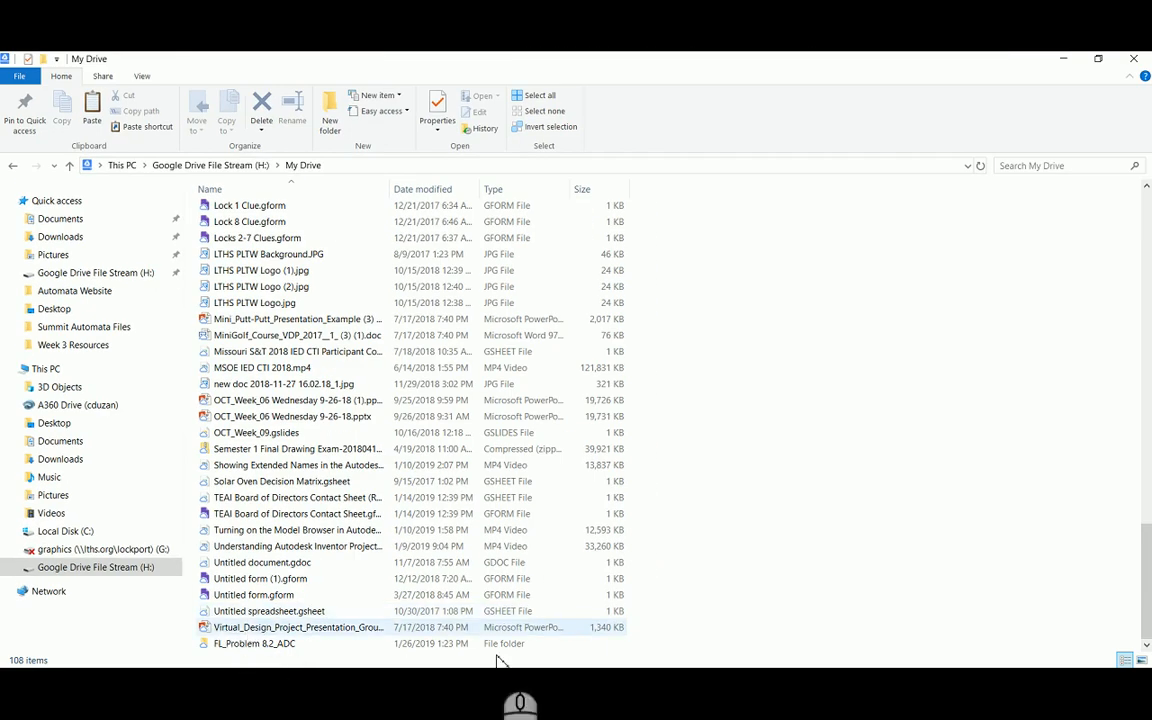
- Switch to the Image Mate live camera image and show it full screen to view the kit parts
{"action": "mouse_move", "coordinate": [537, 679]}
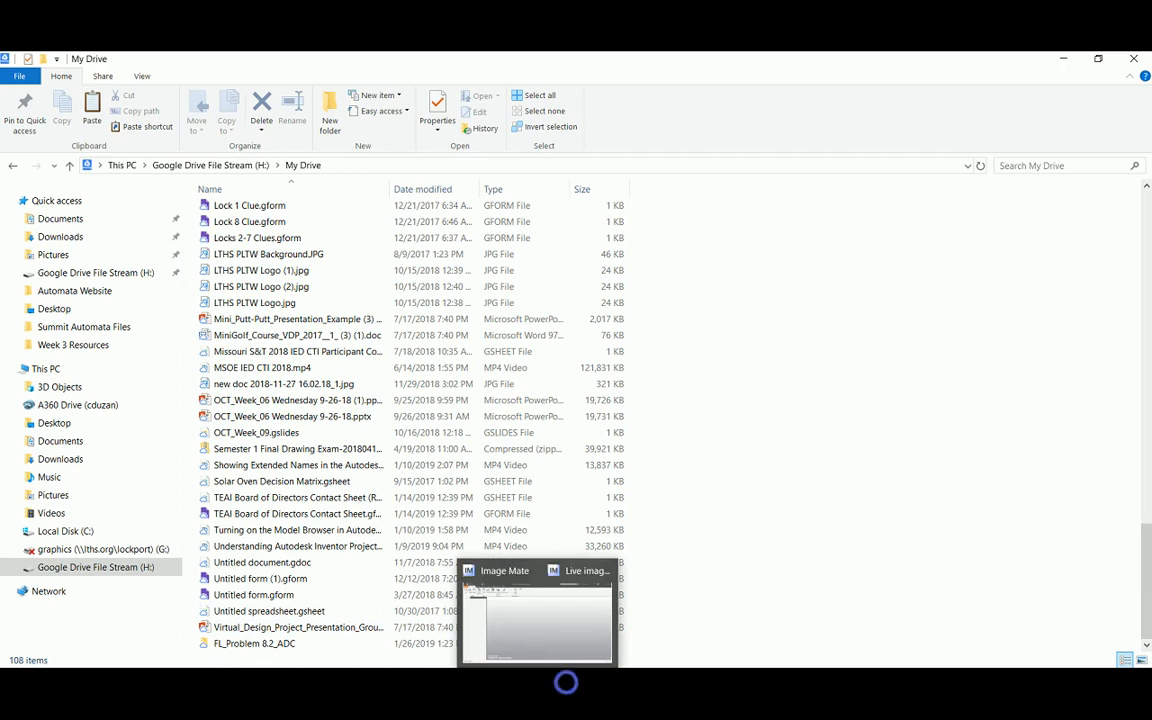
{"action": "mouse_move", "coordinate": [716, 583]}
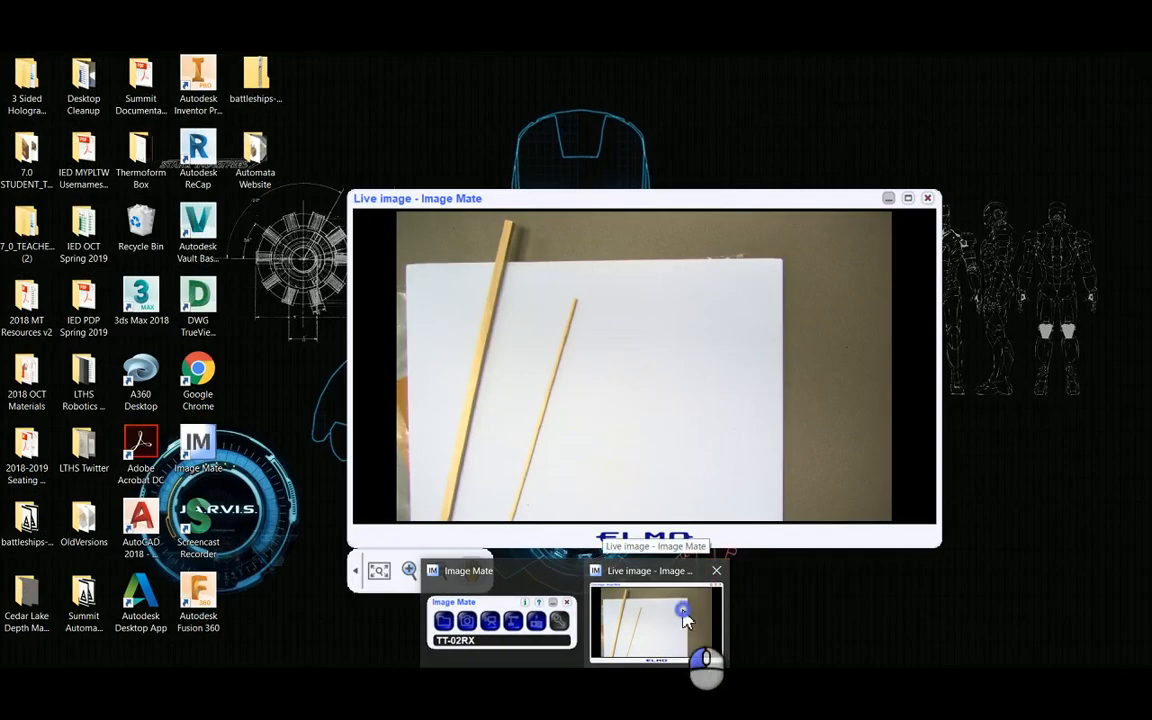
{"action": "left_click", "coordinate": [683, 619]}
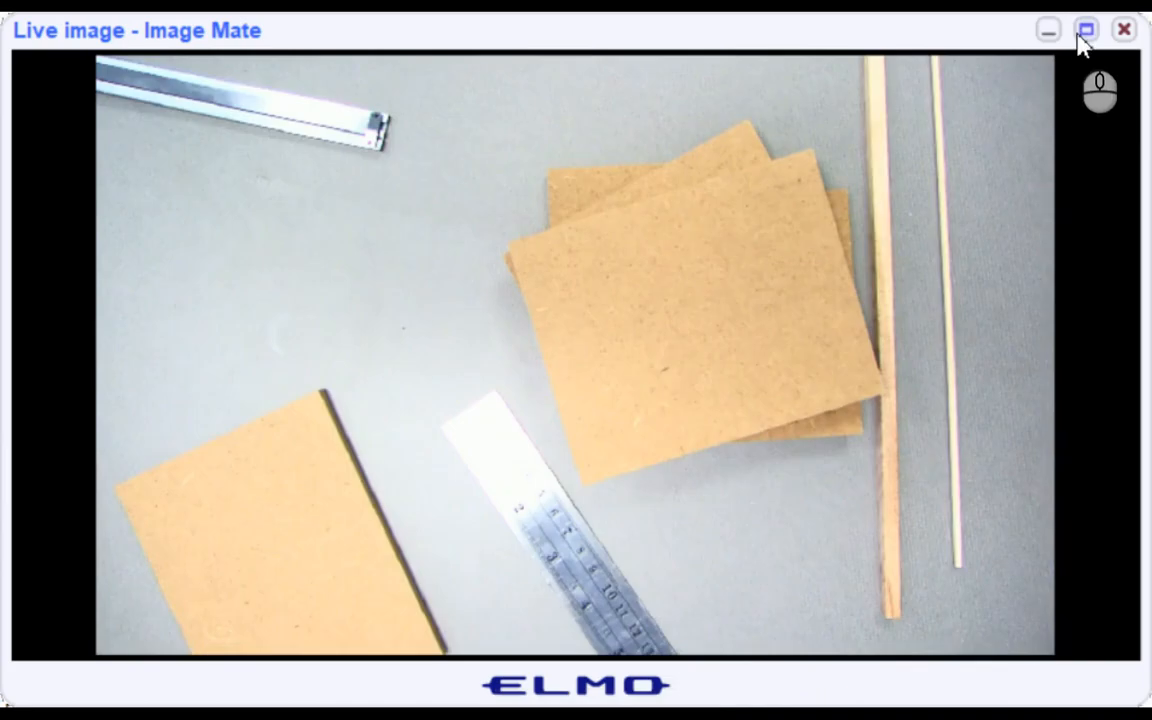
{"action": "left_click", "coordinate": [1082, 32]}
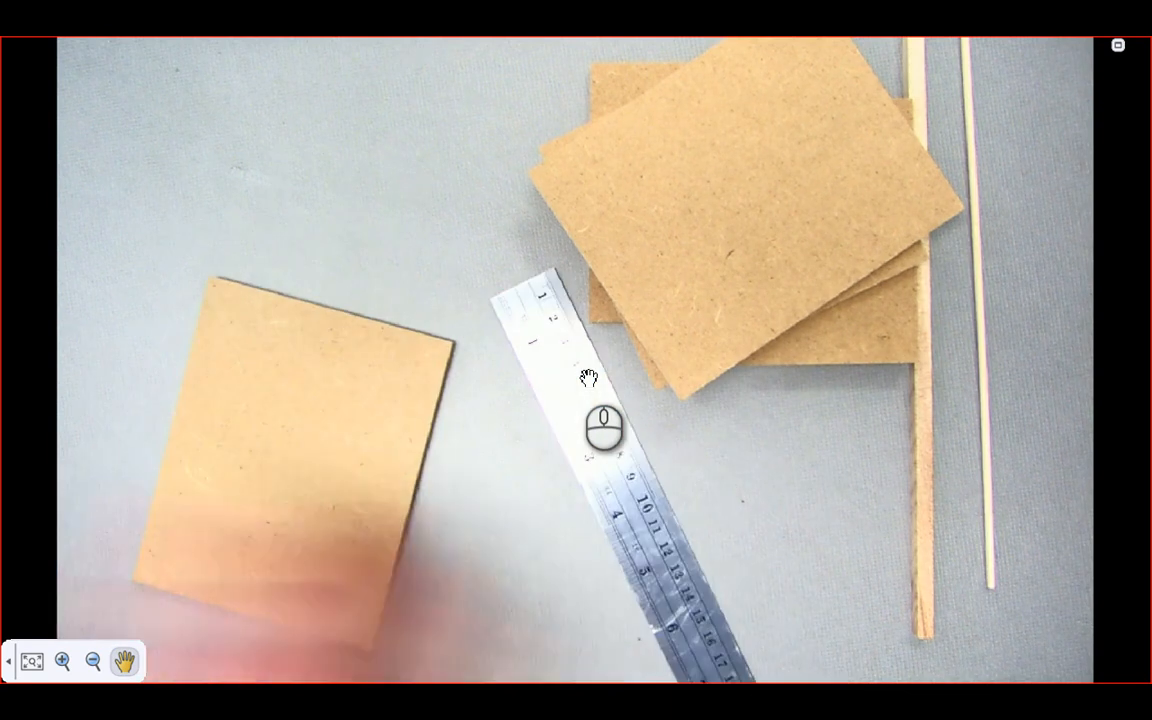
- Check the top panel's drawing on sheet 4 of the kit PDF and bring back the full-screen live camera image
{"action": "key", "text": "Escape"}
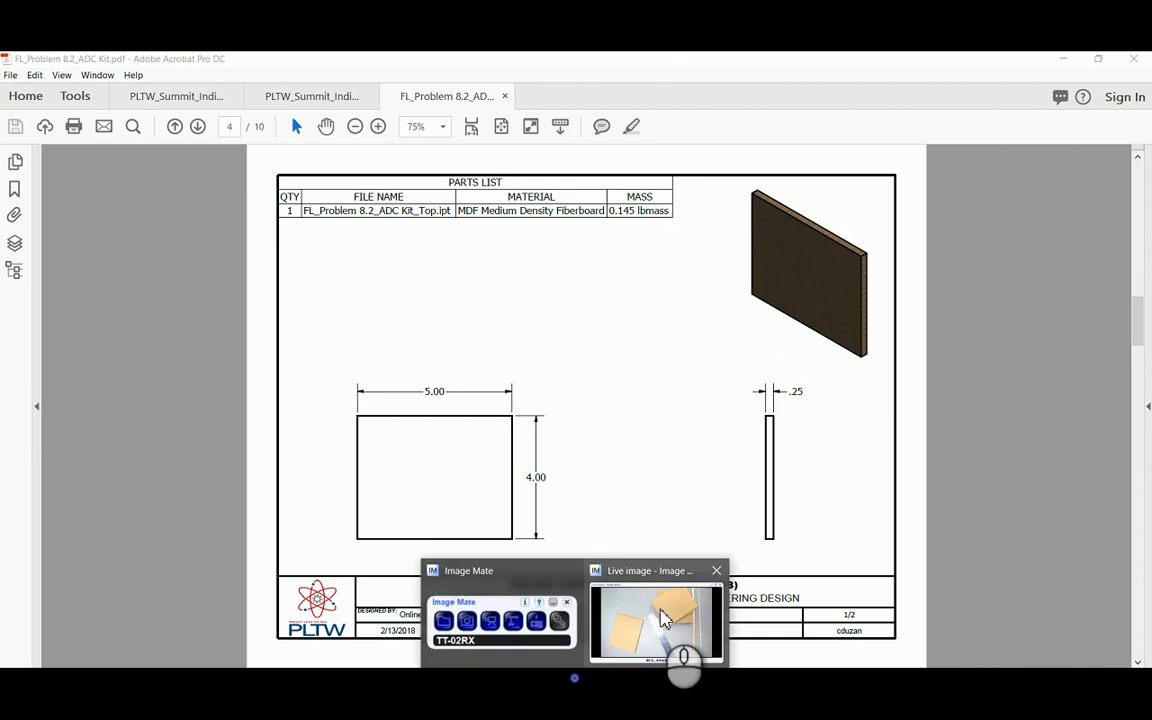
{"action": "left_click", "coordinate": [662, 612]}
{"action": "left_click", "coordinate": [1085, 32]}
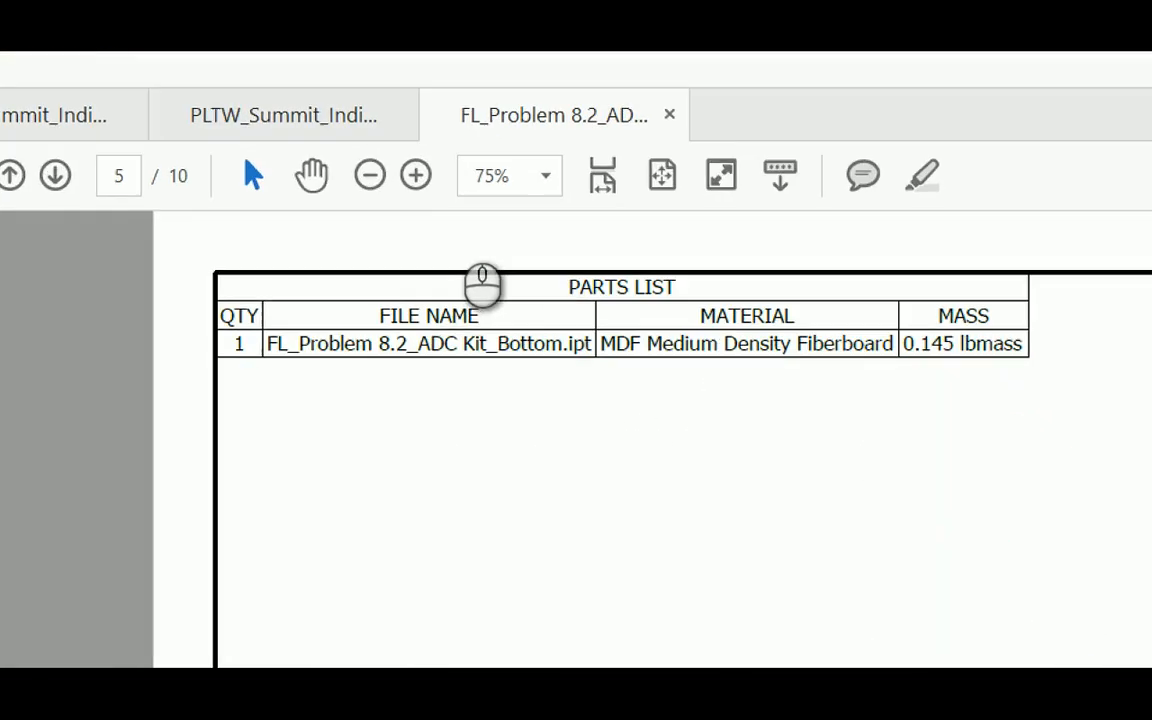
- Examine the bottom panel's drawing on sheet 5 of the kit PDF and compare it with the full-screen live camera image
{"action": "mouse_move", "coordinate": [432, 252]}
{"action": "left_mouse_down"}
{"action": "mouse_move", "coordinate": [470, 247]}
{"action": "mouse_move", "coordinate": [388, 256]}
{"action": "left_mouse_up"}
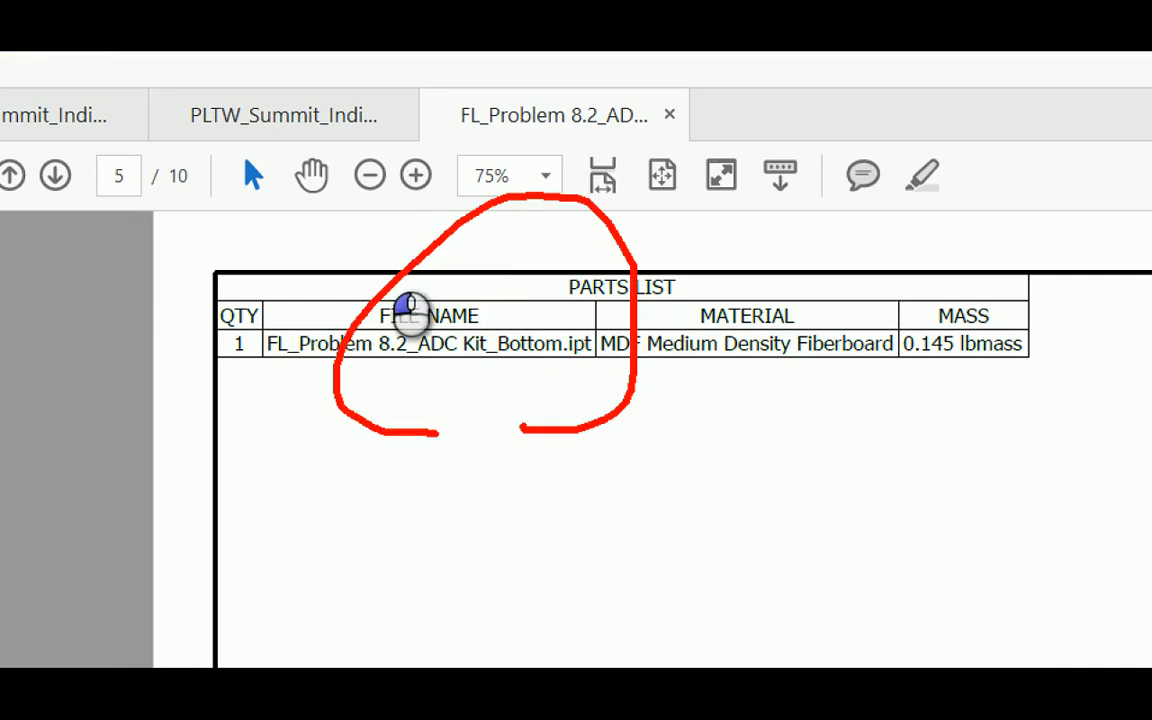
{"action": "left_click", "coordinate": [579, 681]}
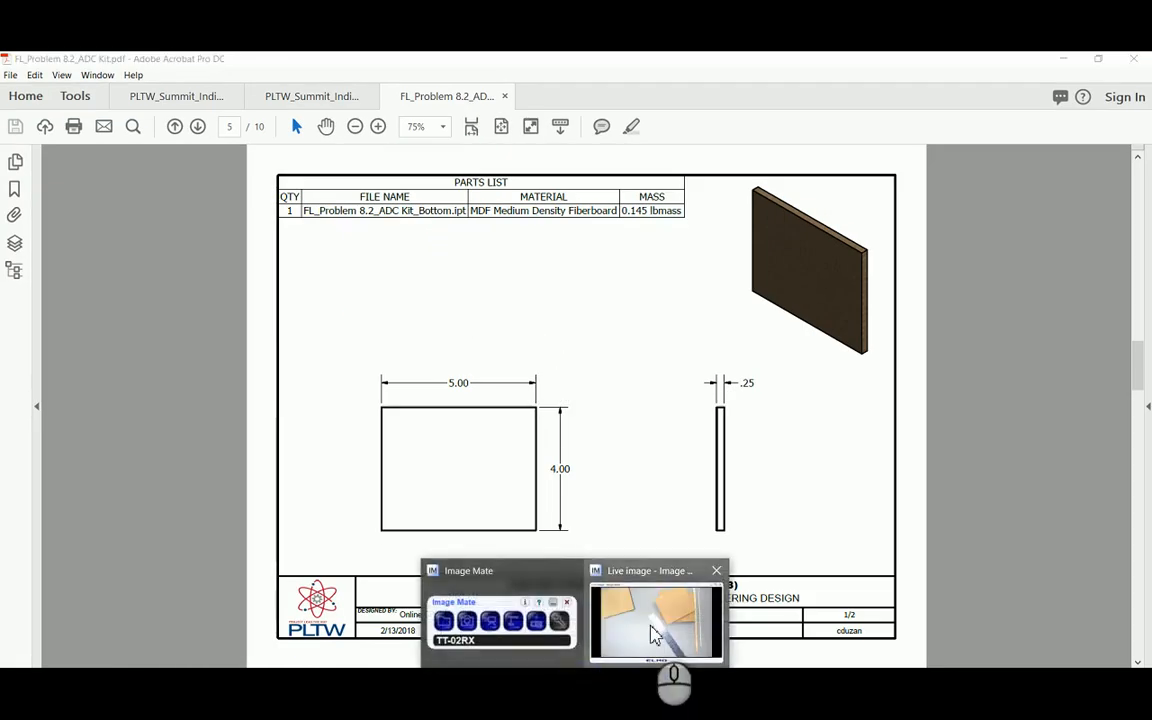
{"action": "left_click", "coordinate": [655, 625]}
{"action": "left_click", "coordinate": [1087, 30]}
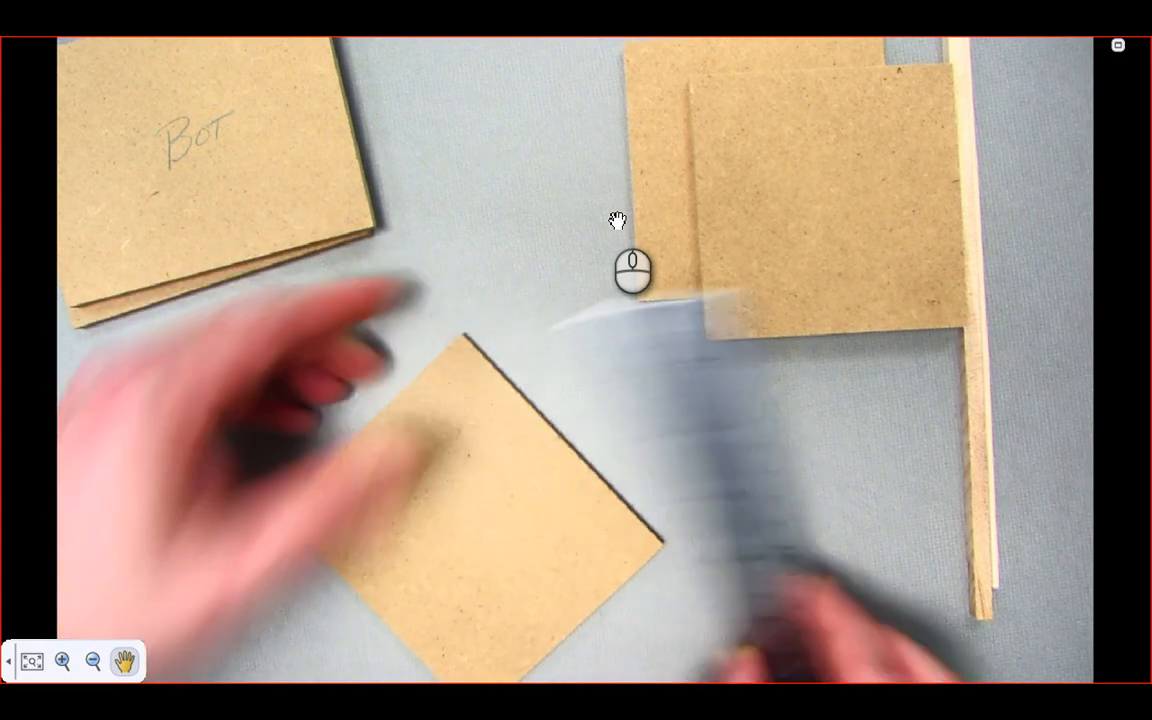
{"action": "double_click", "coordinate": [615, 220]}
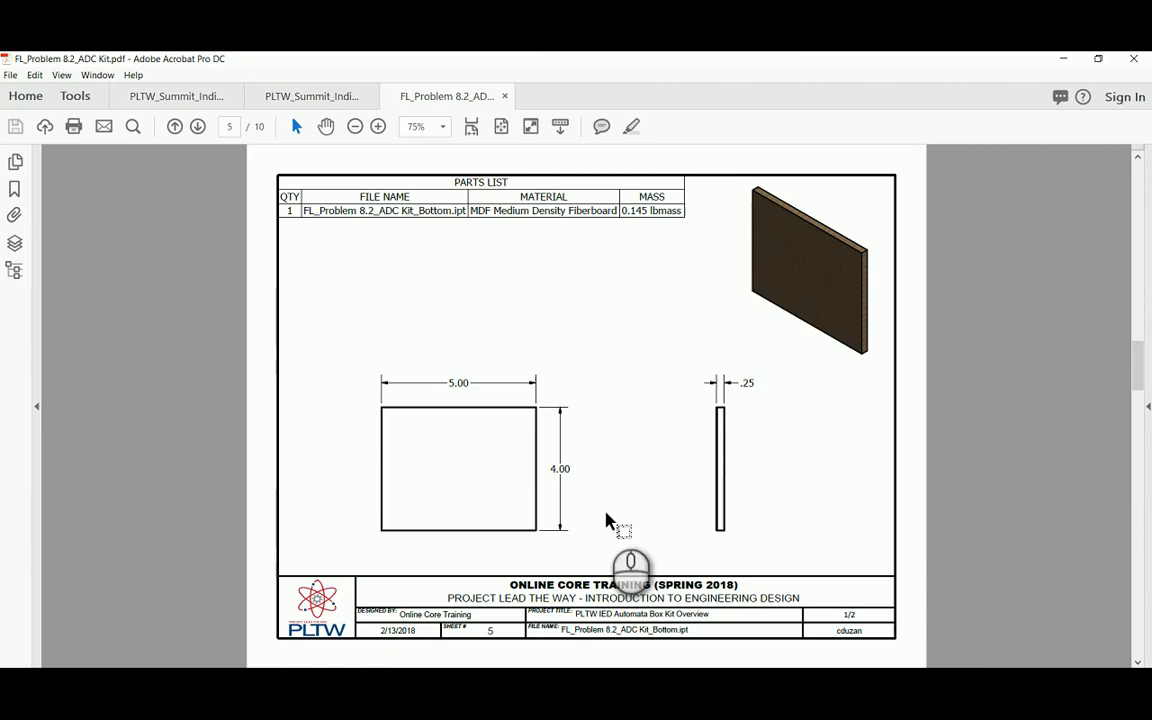
- Go to the back panel's drawing on sheet 7 of the kit PDF and compare it with the full-screen live camera image
{"action": "scroll", "coordinate": [590, 480], "scroll_direction": "down", "scroll_amount": 2}
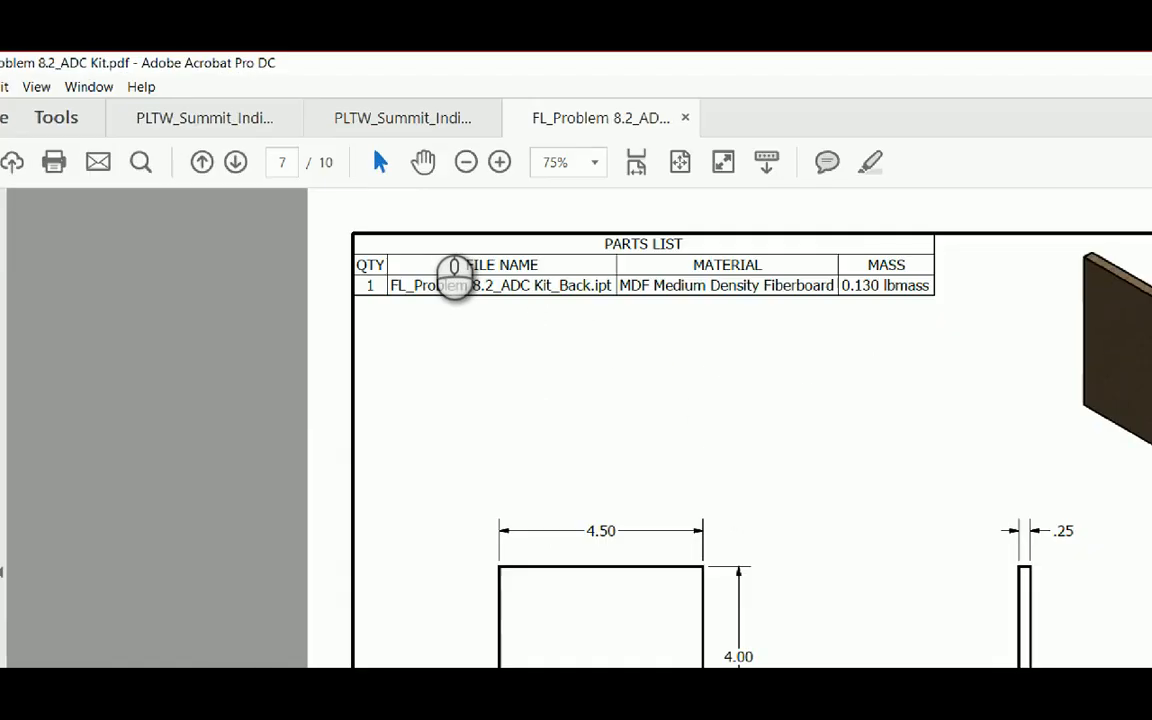
{"action": "left_click", "coordinate": [429, 224]}
{"action": "mouse_move", "coordinate": [417, 248]}
{"action": "left_mouse_down"}
{"action": "mouse_move", "coordinate": [476, 210]}
{"action": "mouse_move", "coordinate": [401, 250]}
{"action": "left_mouse_up"}
{"action": "right_click", "coordinate": [400, 249]}
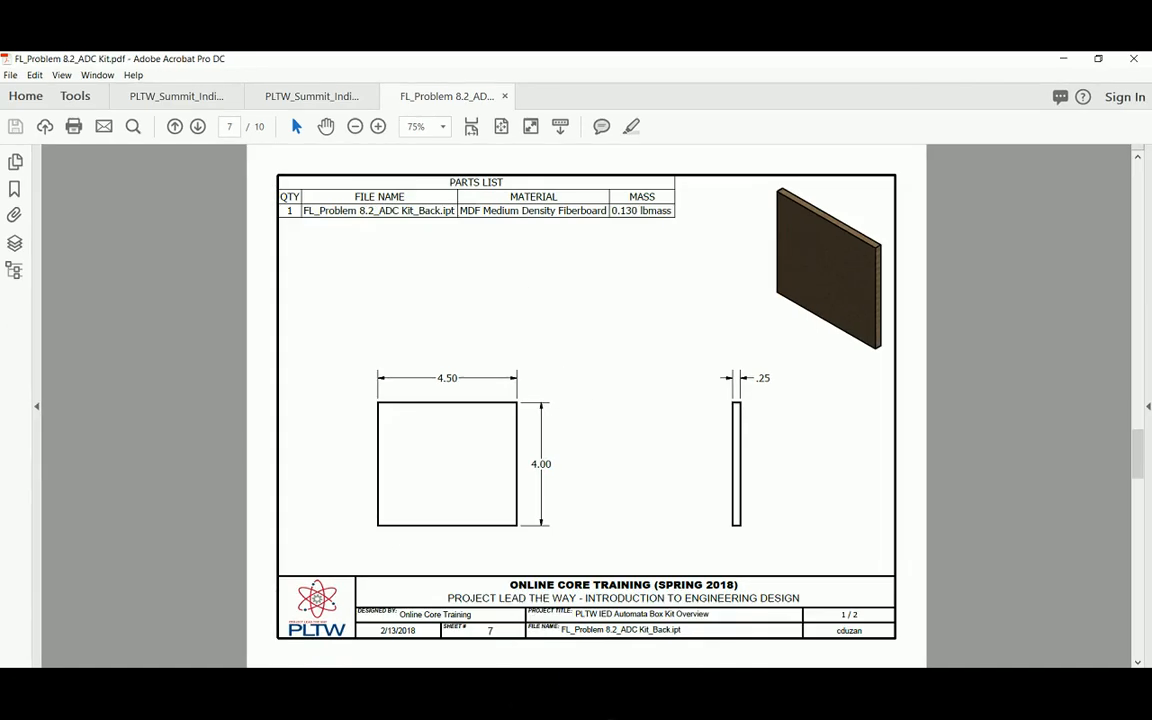
{"action": "left_click", "coordinate": [622, 622]}
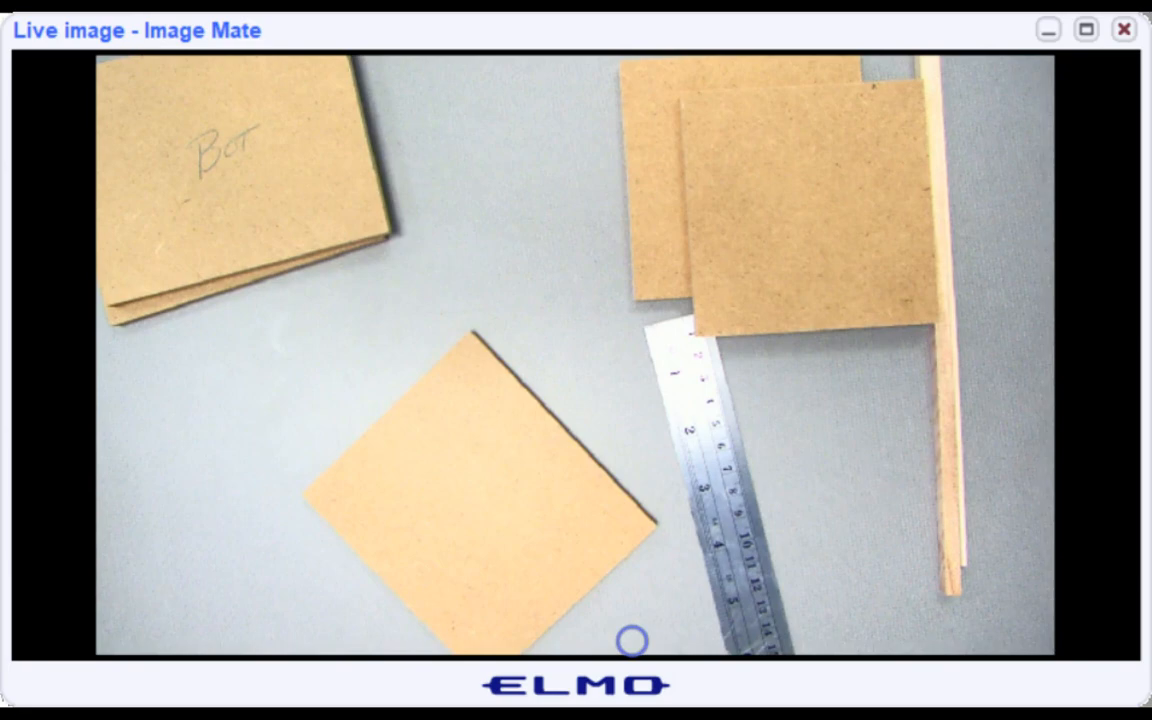
{"action": "left_click", "coordinate": [1083, 31]}
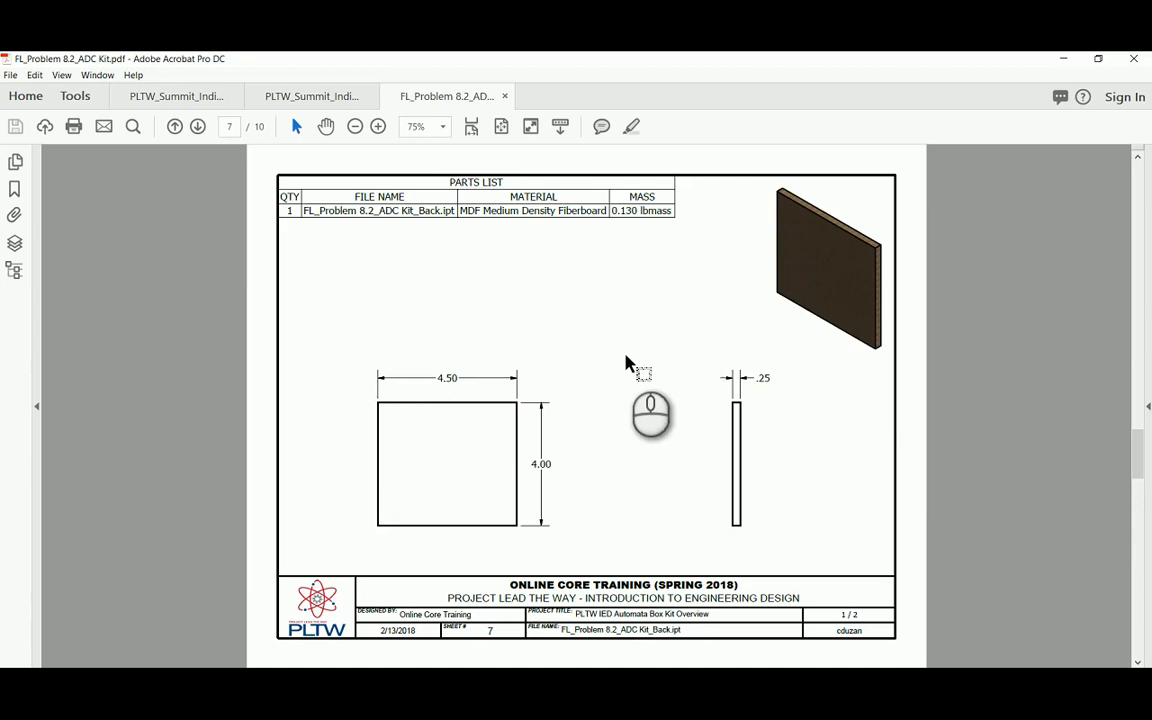
- Go to the side panel's drawing on sheet 6, compare it with the live camera image, and minimize the camera window
{"action": "scroll", "coordinate": [626, 362], "scroll_direction": "down", "scroll_amount": 2}
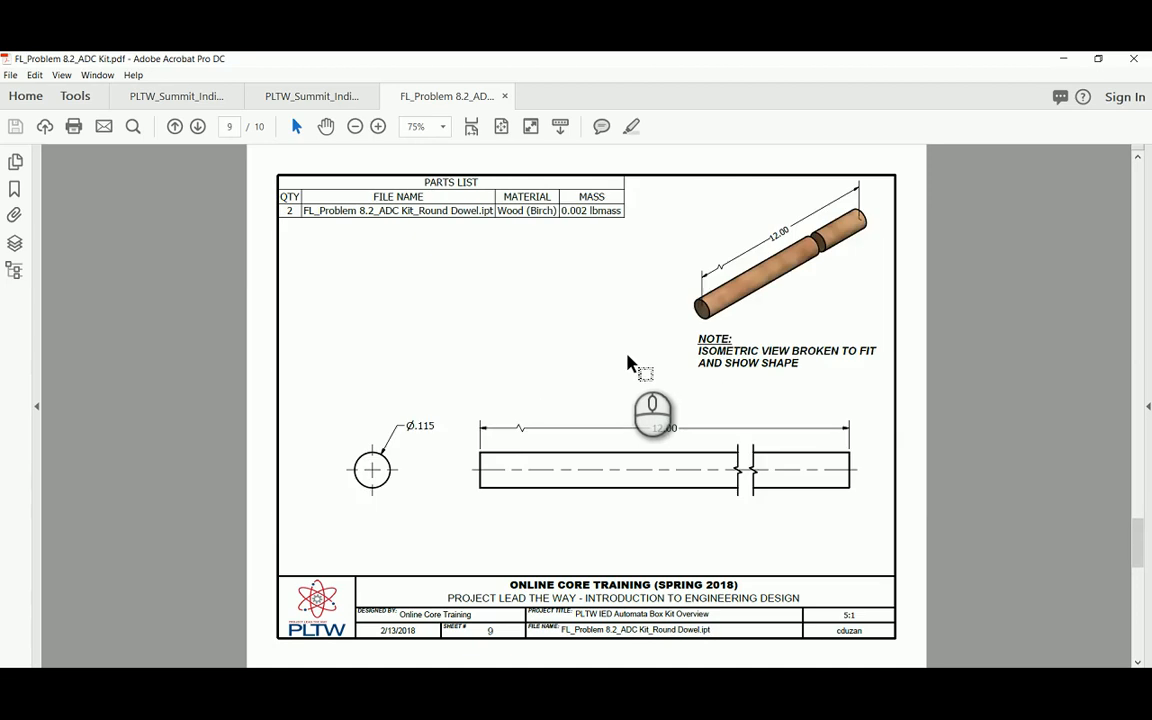
{"action": "scroll", "coordinate": [627, 365], "scroll_direction": "up", "scroll_amount": 3}
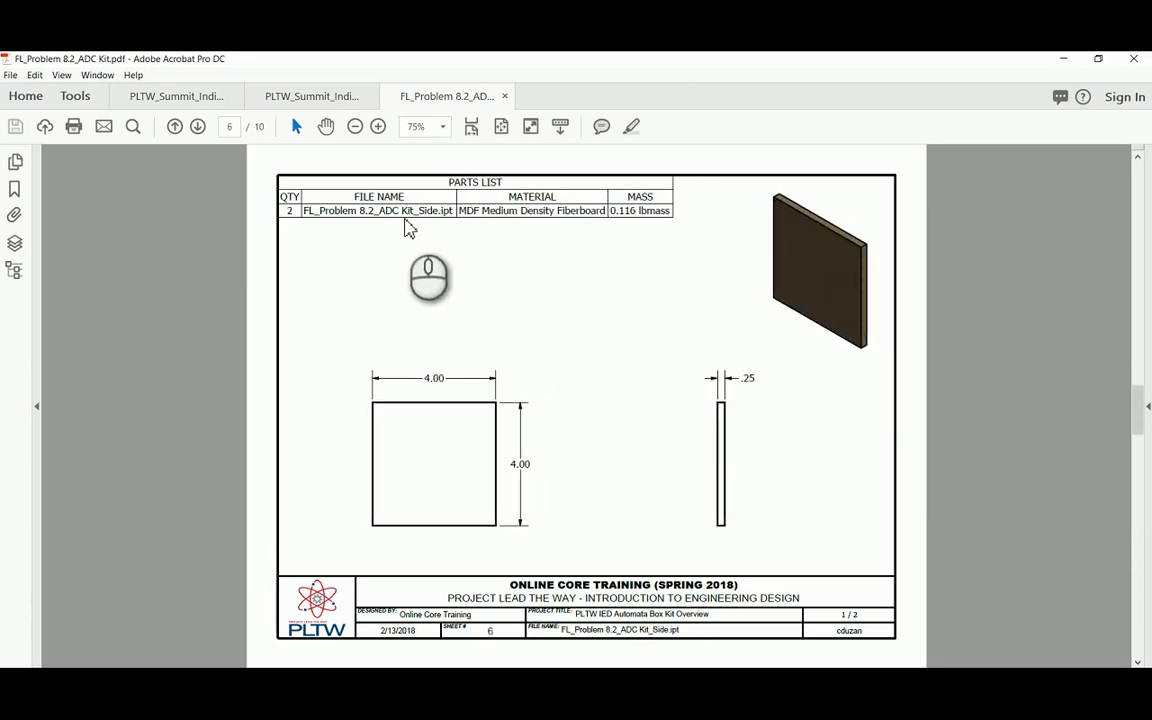
{"action": "key", "text": "ctrl+1"}
{"action": "left_click", "coordinate": [401, 221]}
{"action": "mouse_move", "coordinate": [420, 280]}
{"action": "left_mouse_down"}
{"action": "mouse_move", "coordinate": [485, 283]}
{"action": "mouse_move", "coordinate": [391, 265]}
{"action": "left_mouse_up"}
{"action": "key", "text": "Escape"}
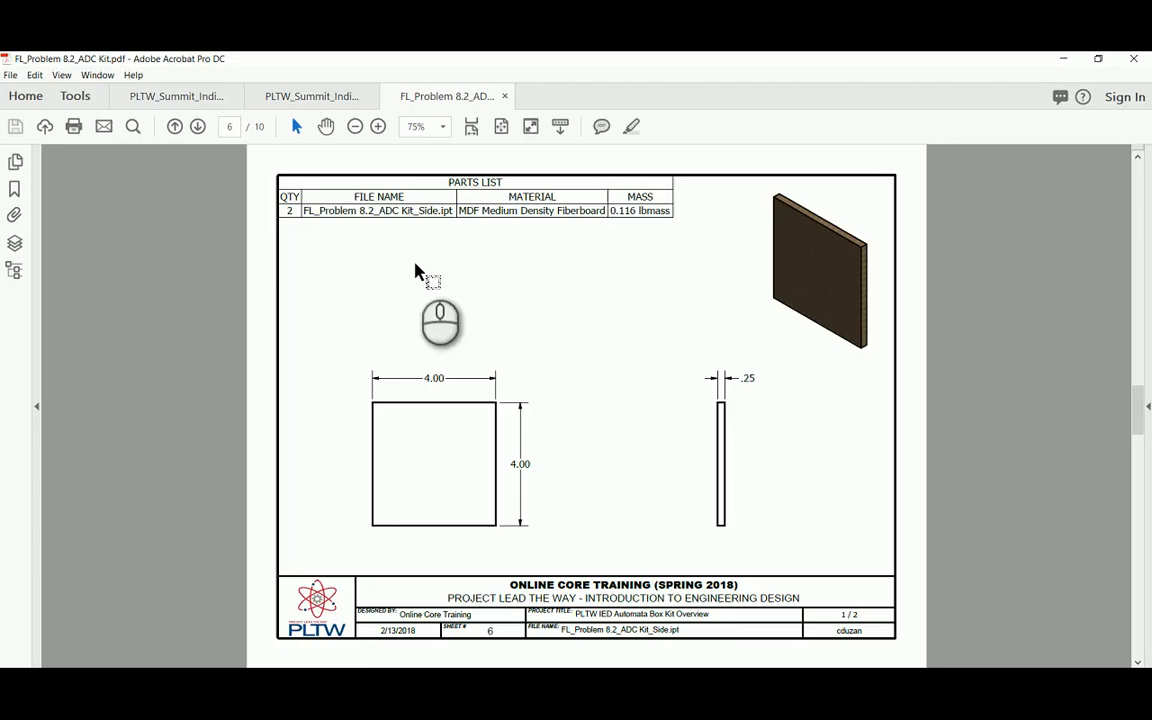
{"action": "left_click", "coordinate": [660, 610]}
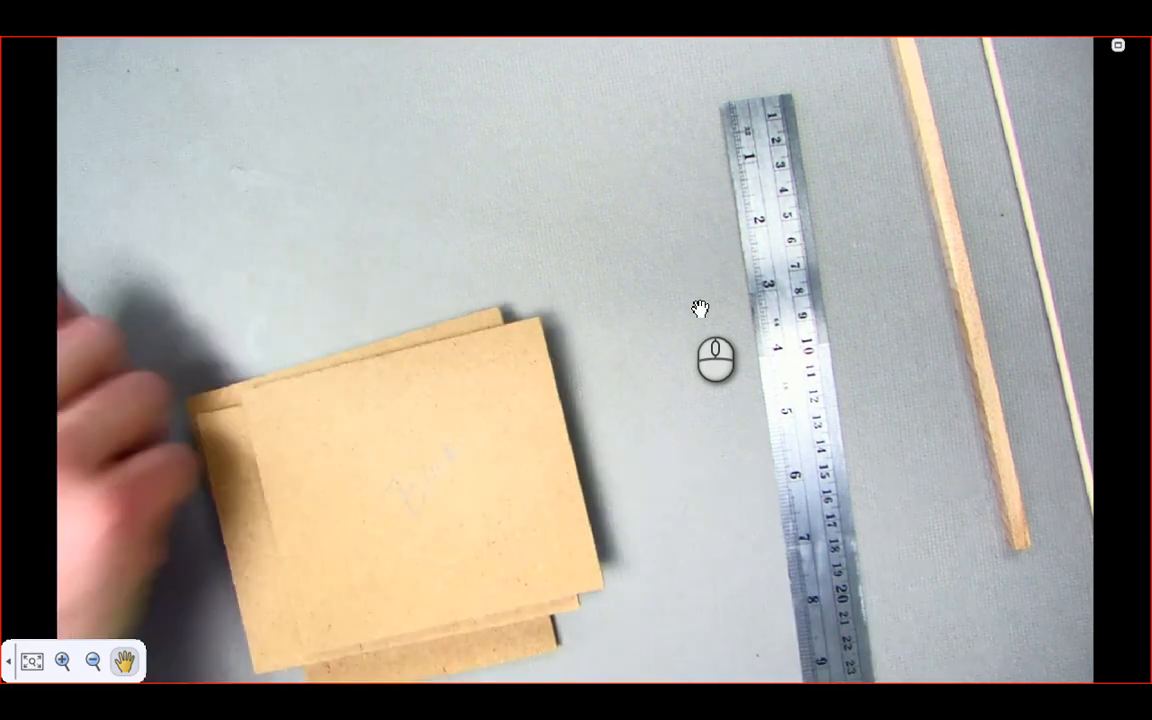
{"action": "double_click", "coordinate": [699, 308]}
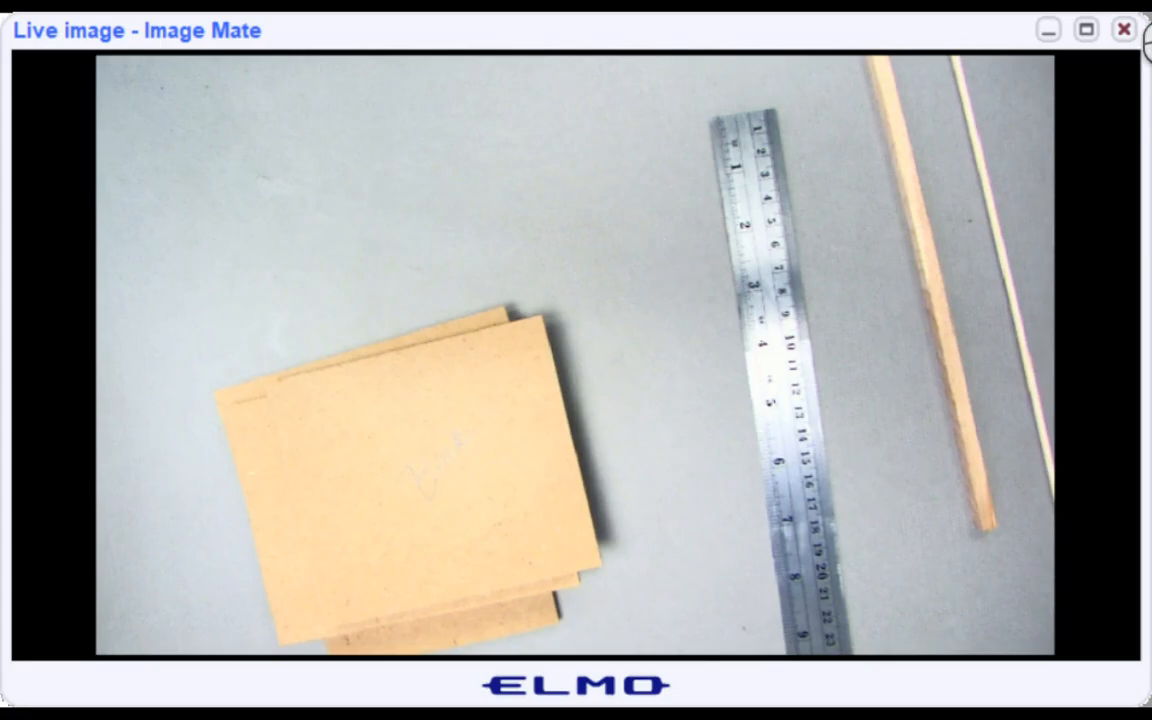
{"action": "left_click", "coordinate": [1050, 31]}
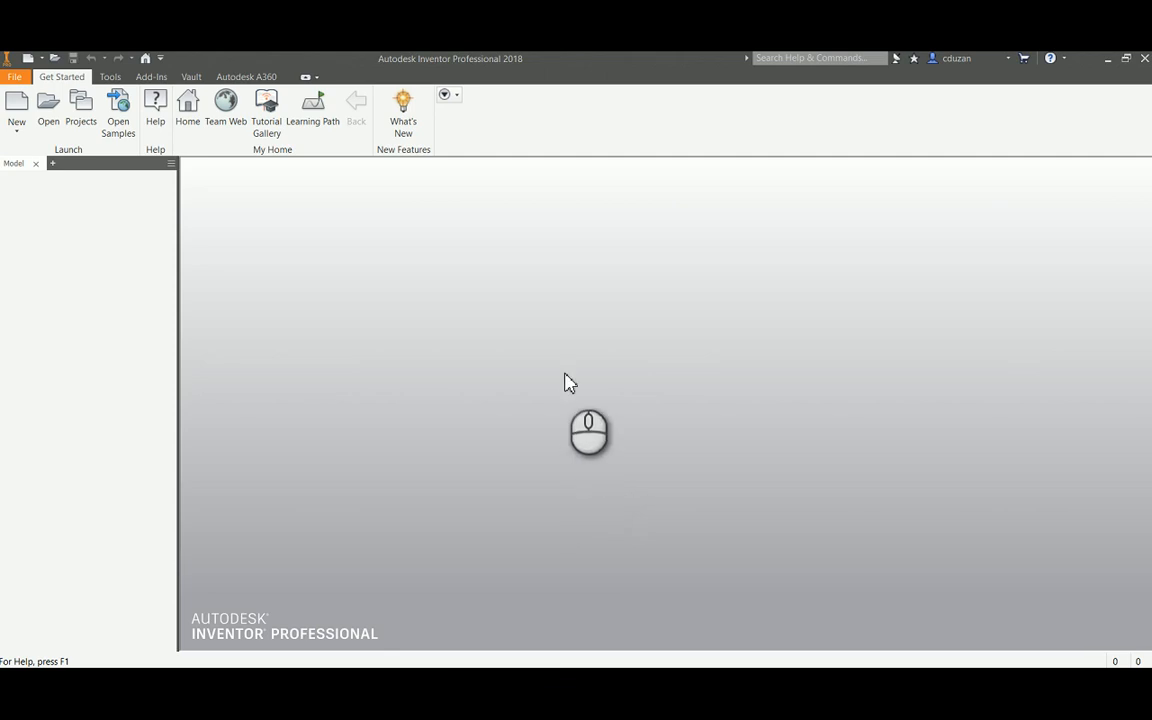
- Create a new Autodesk Inventor part from the English Standard (in).ipt template
{"action": "left_click", "coordinate": [17, 110]}
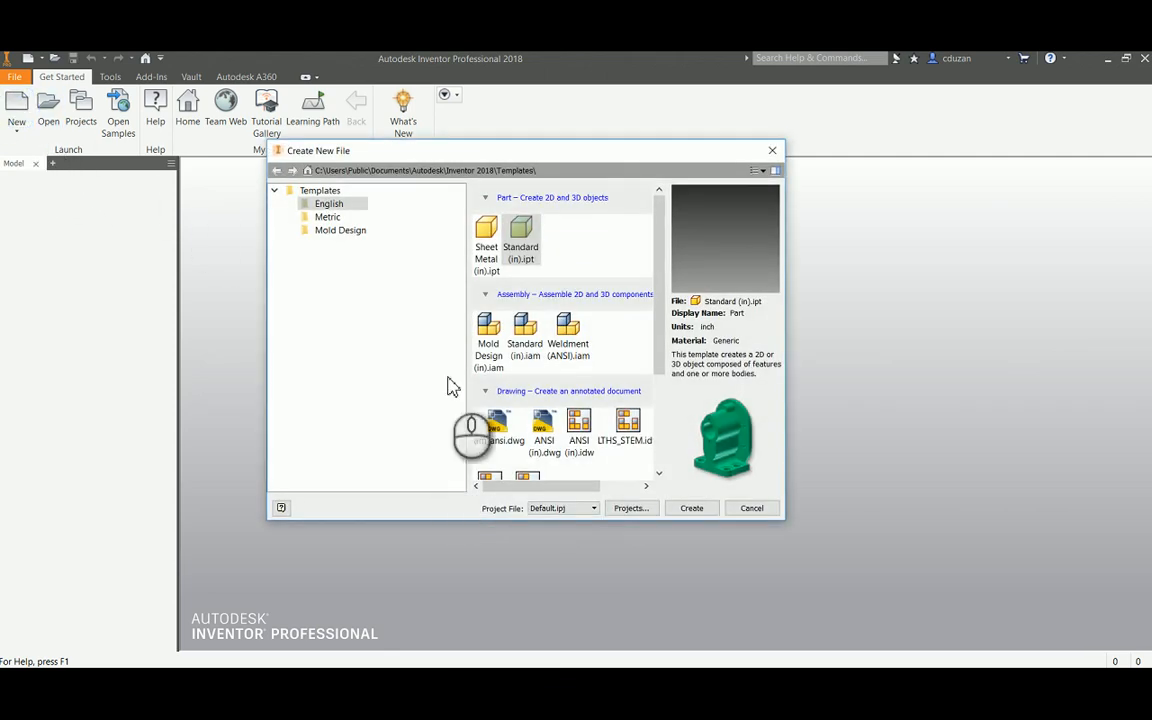
{"action": "left_click", "coordinate": [331, 206]}
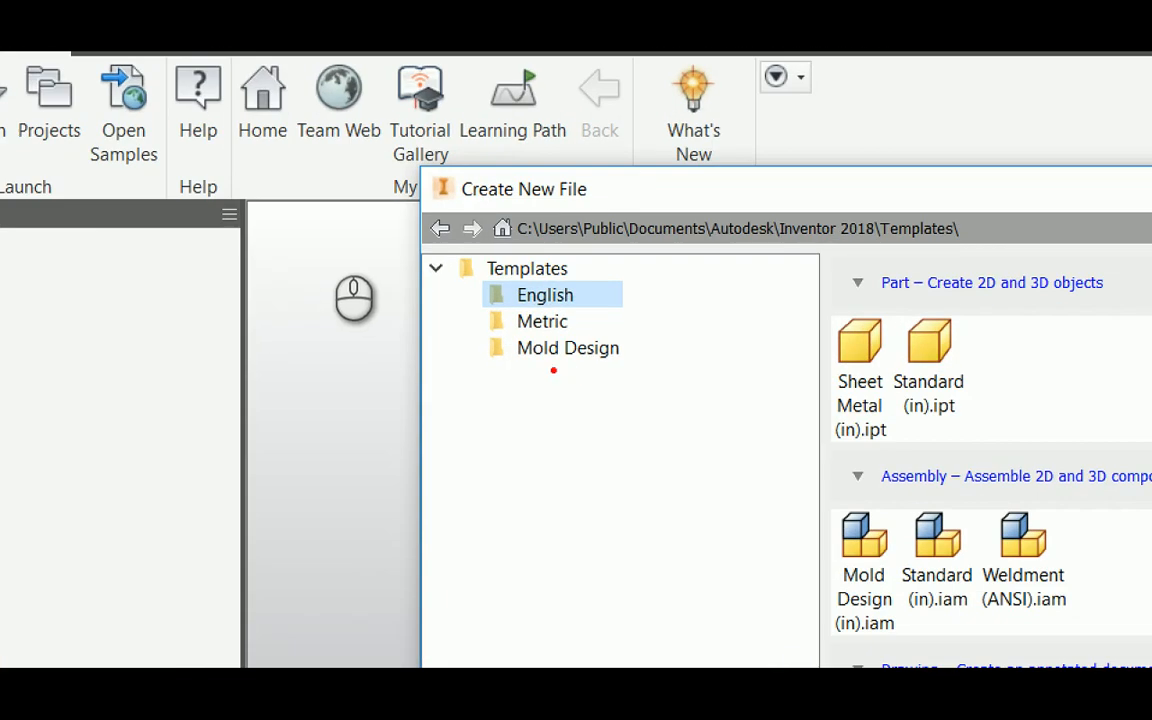
{"action": "mouse_move", "coordinate": [473, 310]}
{"action": "left_mouse_down"}
{"action": "mouse_move", "coordinate": [646, 324]}
{"action": "mouse_move", "coordinate": [589, 279]}
{"action": "mouse_move", "coordinate": [474, 314]}
{"action": "left_mouse_up"}
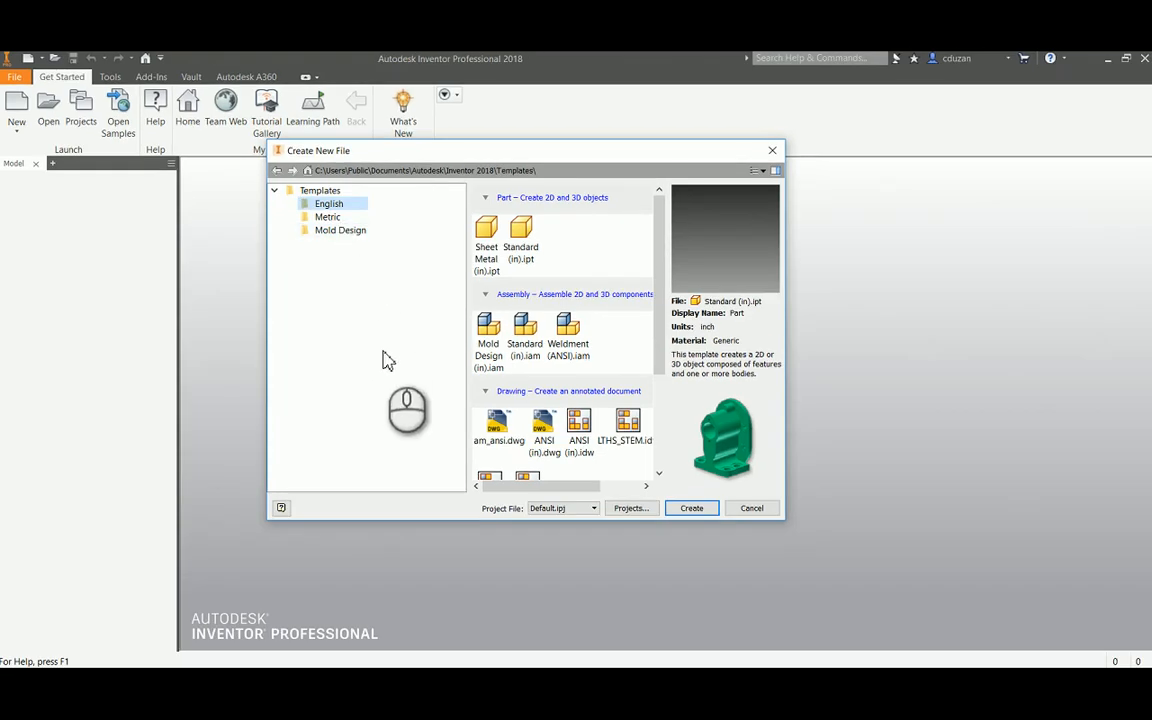
{"action": "left_click", "coordinate": [928, 372]}
{"action": "mouse_move", "coordinate": [512, 280]}
{"action": "left_mouse_down"}
{"action": "mouse_move", "coordinate": [544, 272]}
{"action": "mouse_move", "coordinate": [515, 203]}
{"action": "left_mouse_up"}
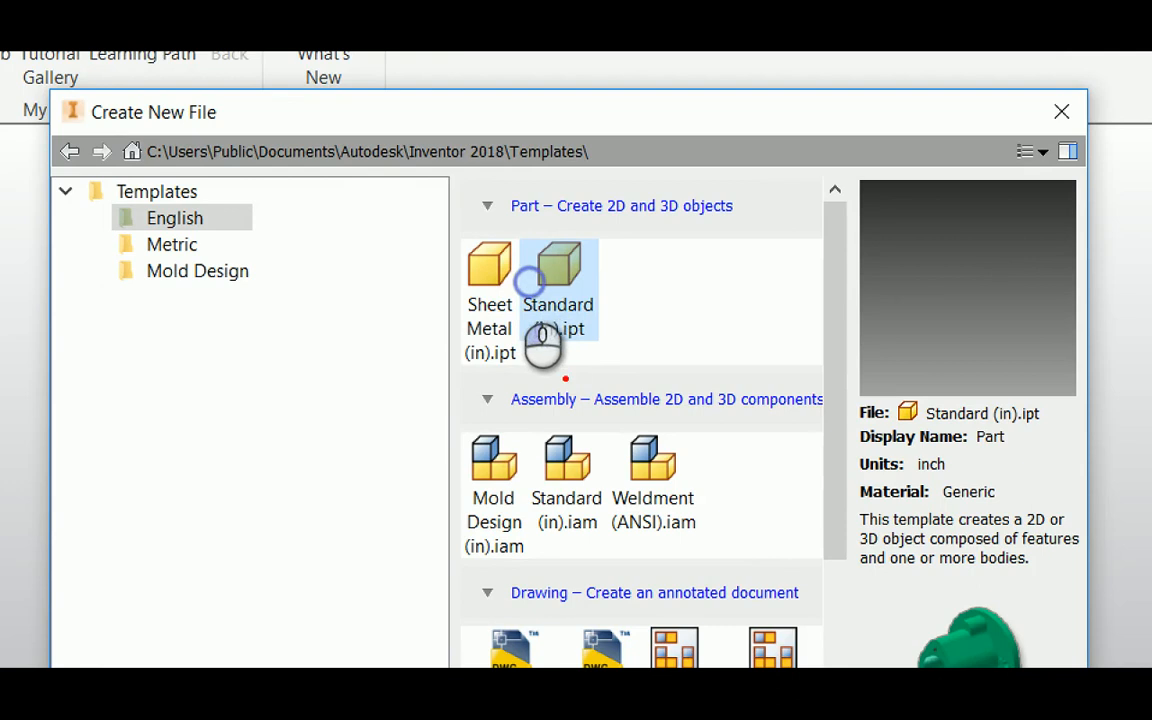
{"action": "left_click_drag", "start_coordinate": [530, 258], "coordinate": [524, 340]}
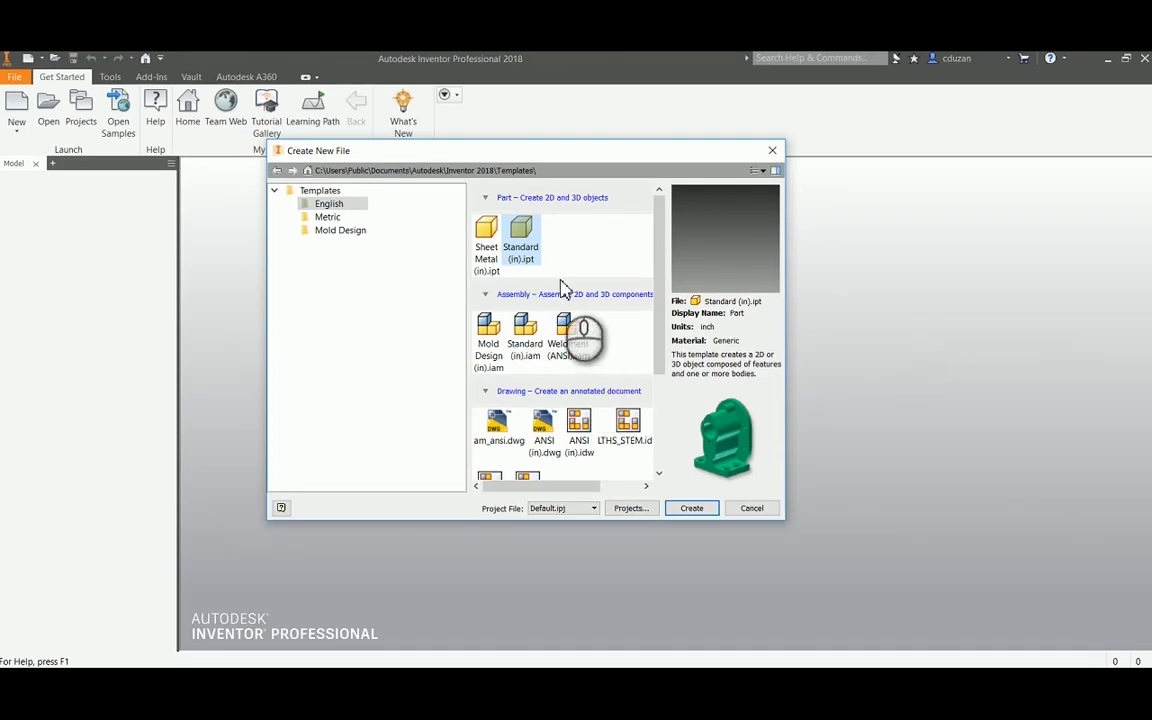
{"action": "left_click", "coordinate": [692, 508]}
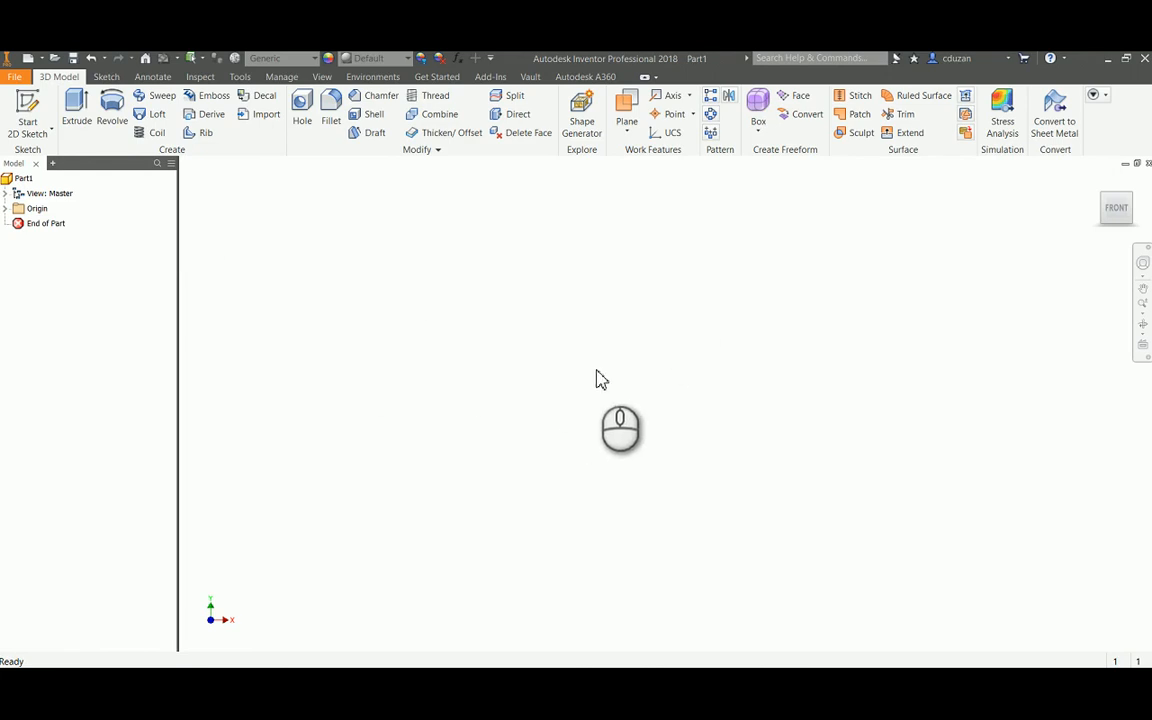
- Start saving the part under a new name and choose My Drive's FL_Problem 8.2_ADC folder on Google Drive File Stream as the location
{"action": "left_click", "coordinate": [17, 81]}
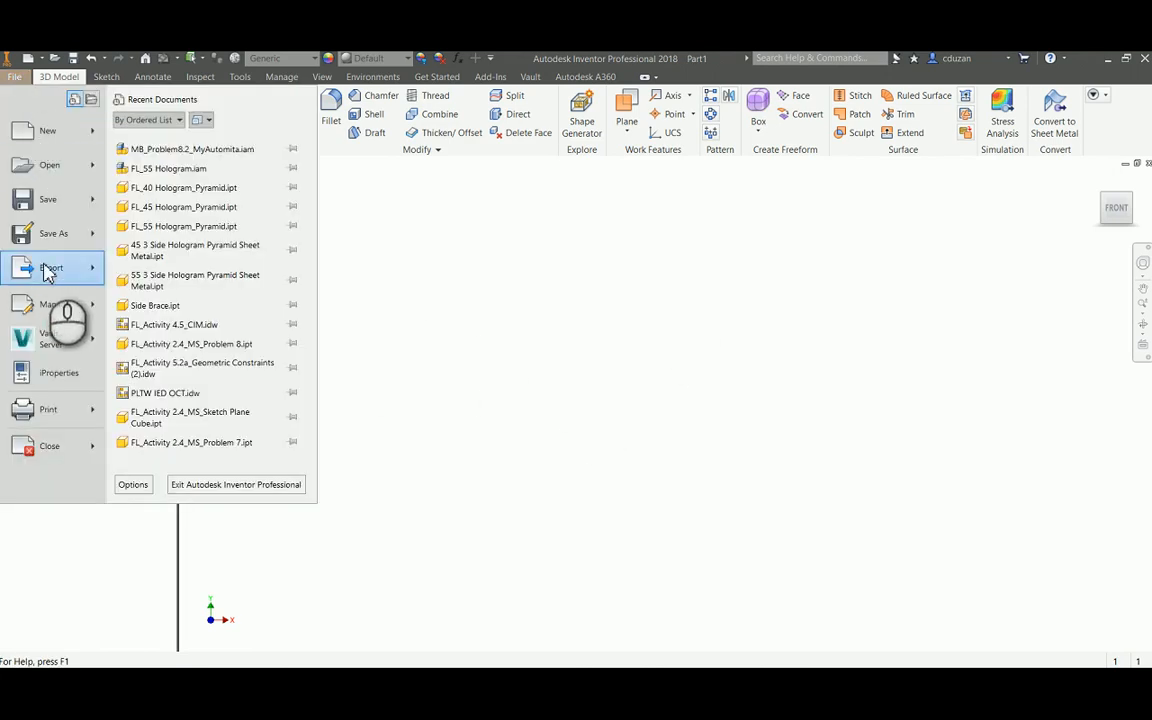
{"action": "left_click", "coordinate": [41, 265]}
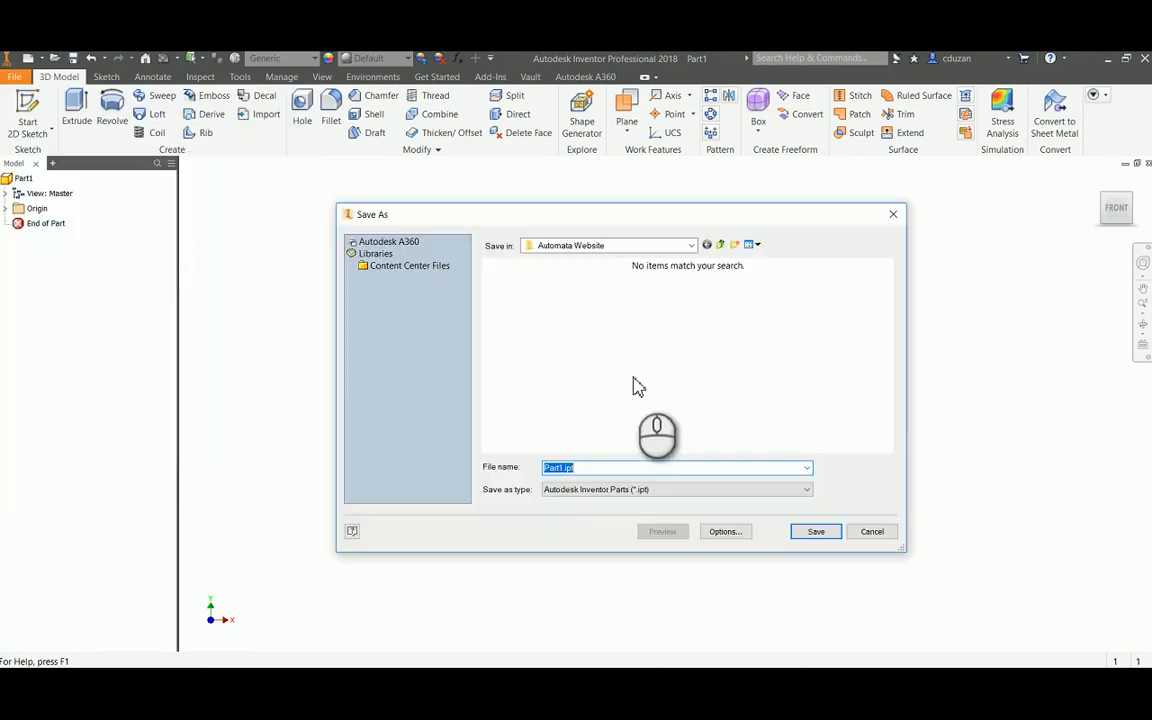
{"action": "left_click", "coordinate": [605, 246]}
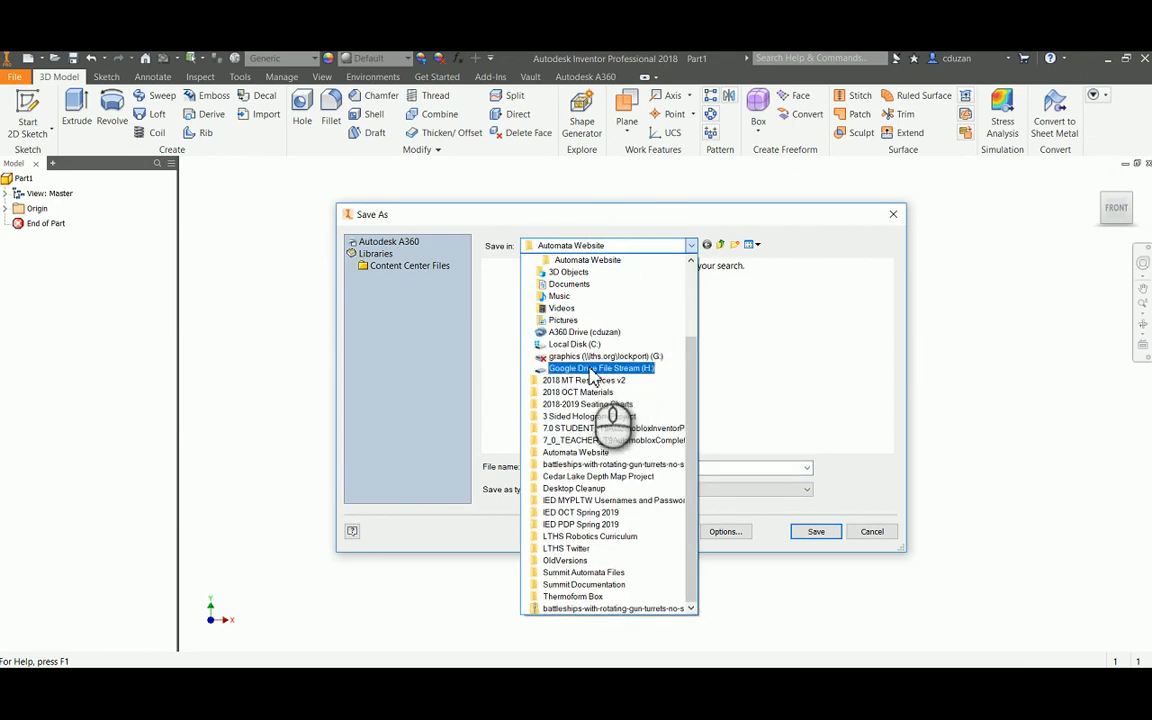
{"action": "left_click", "coordinate": [595, 369]}
{"action": "double_click", "coordinate": [517, 282]}
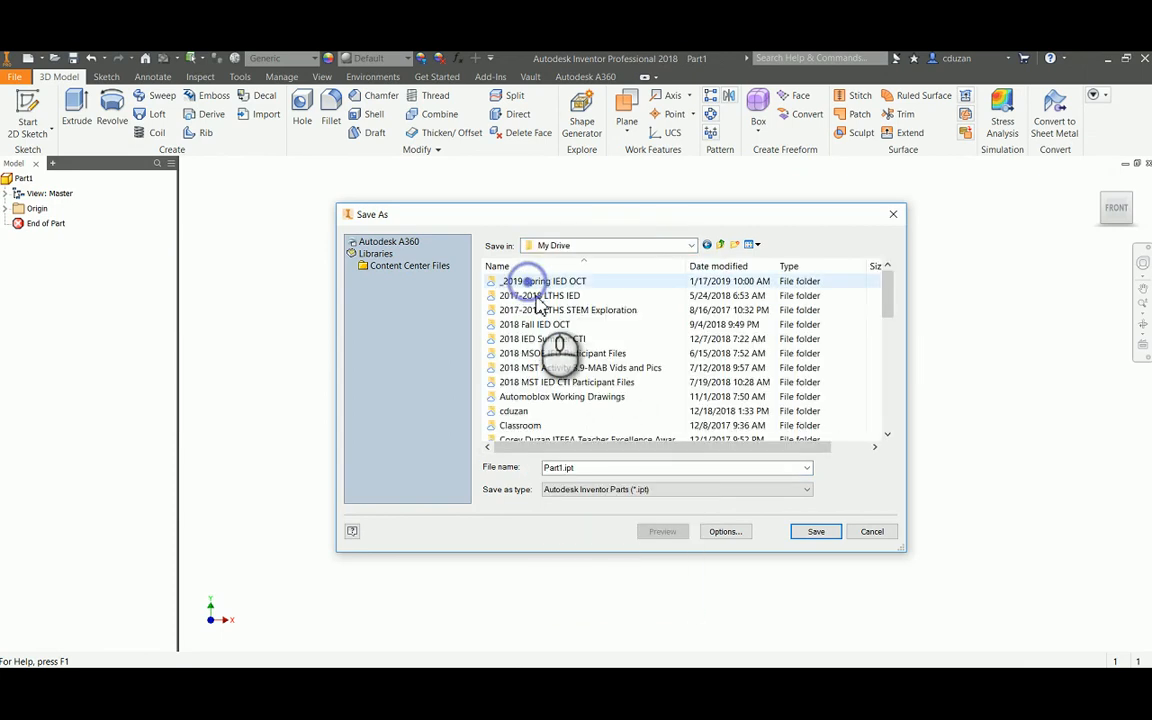
{"action": "scroll", "coordinate": [555, 360], "scroll_direction": "down", "scroll_amount": 3}
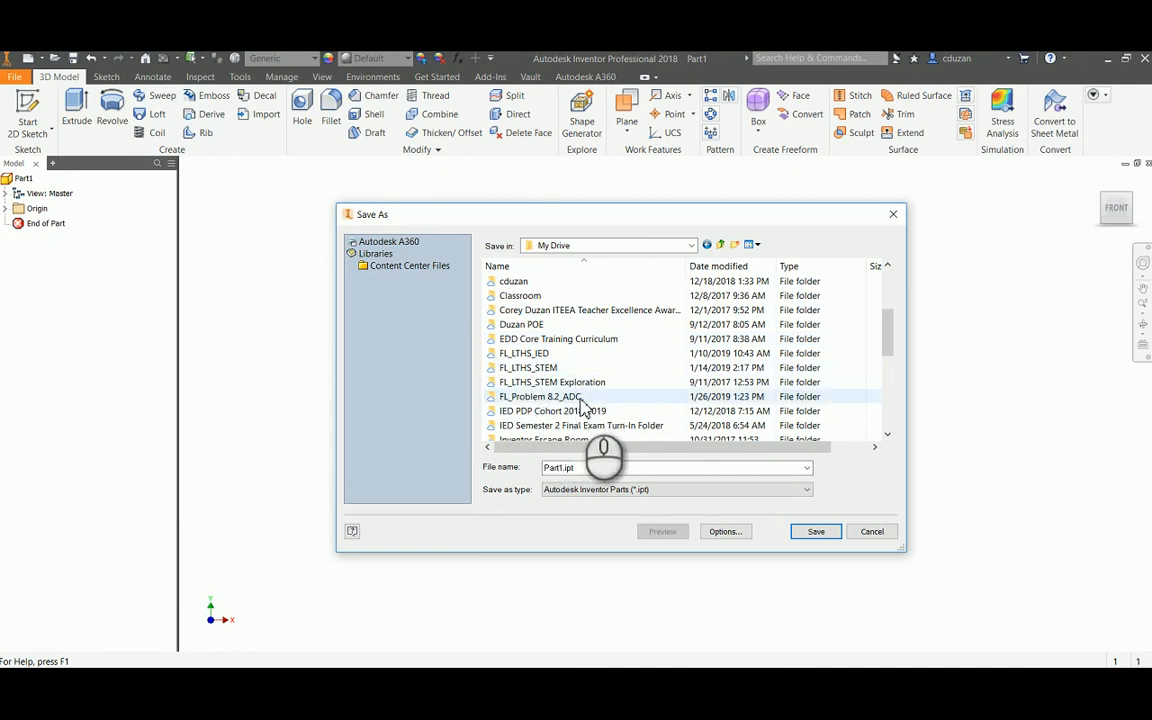
{"action": "double_click", "coordinate": [530, 397]}
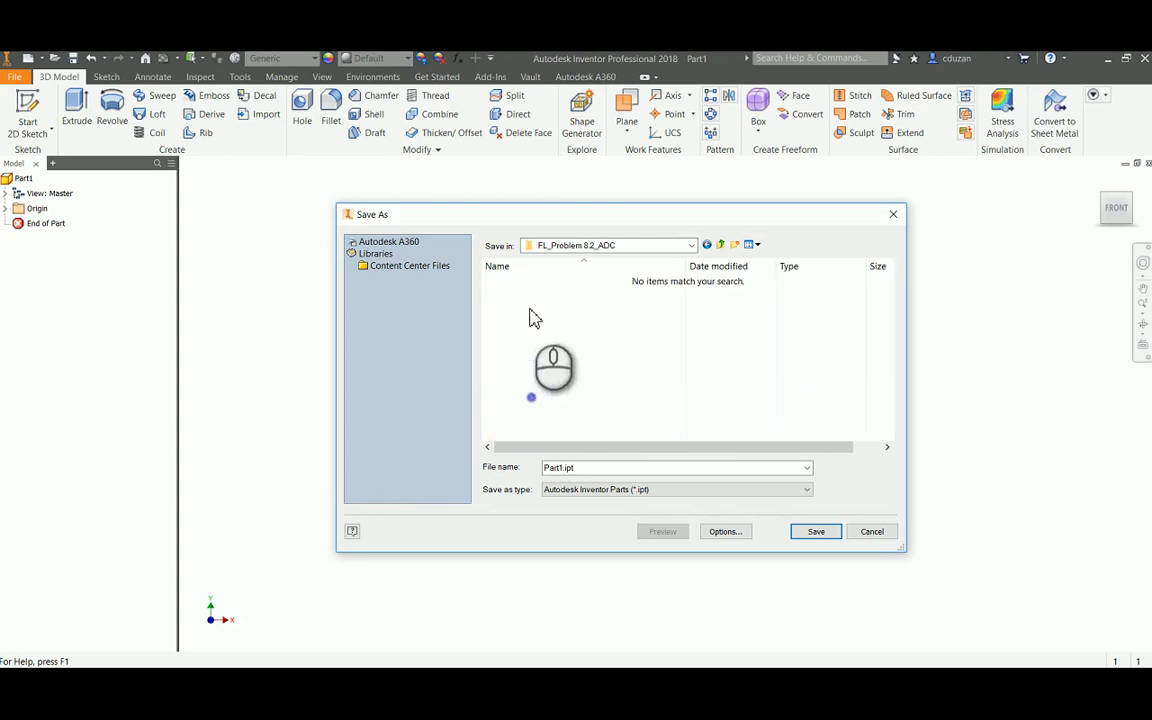
- Name the part FL_Problem 8.2_ADC_Top and save it in the FL_Problem 8.2_ADC folder
{"action": "double_click", "coordinate": [560, 467]}
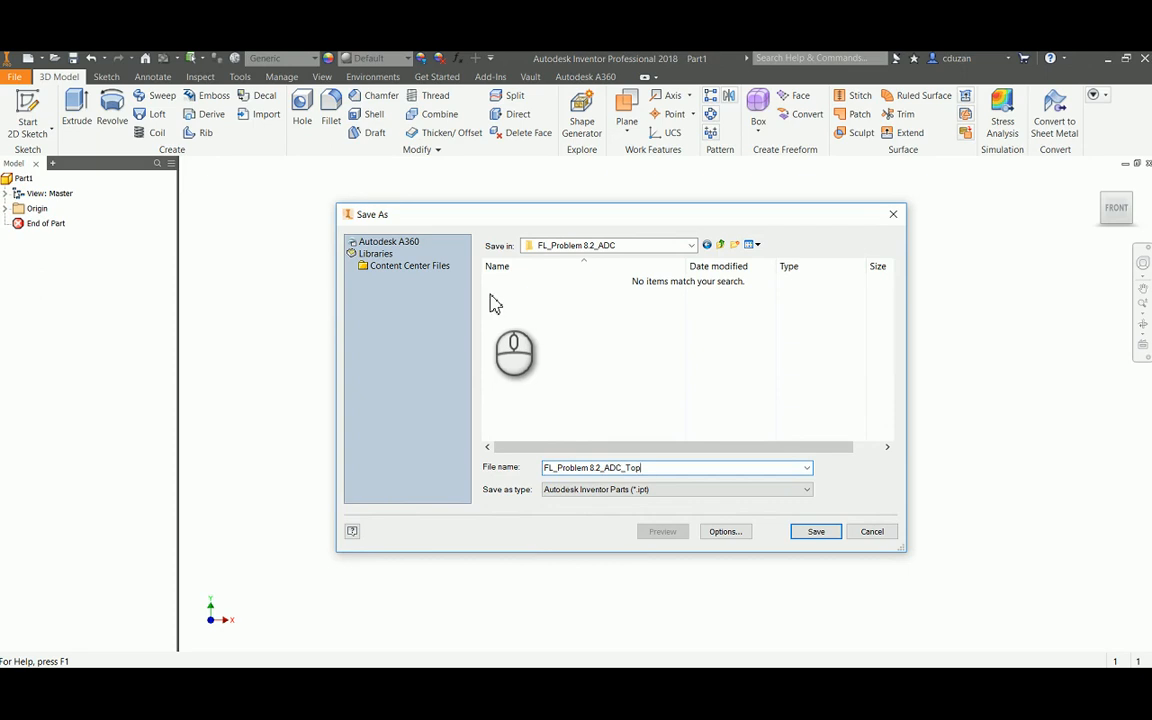
{"action": "key", "text": "ctrl+1"}
{"action": "left_click", "coordinate": [579, 432]}
{"action": "mouse_move", "coordinate": [505, 487]}
{"action": "left_mouse_down"}
{"action": "mouse_move", "coordinate": [688, 492]}
{"action": "mouse_move", "coordinate": [512, 523]}
{"action": "left_mouse_up"}
{"action": "mouse_move", "coordinate": [661, 491]}
{"action": "left_mouse_down"}
{"action": "mouse_move", "coordinate": [714, 485]}
{"action": "mouse_move", "coordinate": [750, 502]}
{"action": "left_mouse_up"}
{"action": "key", "text": "Escape"}
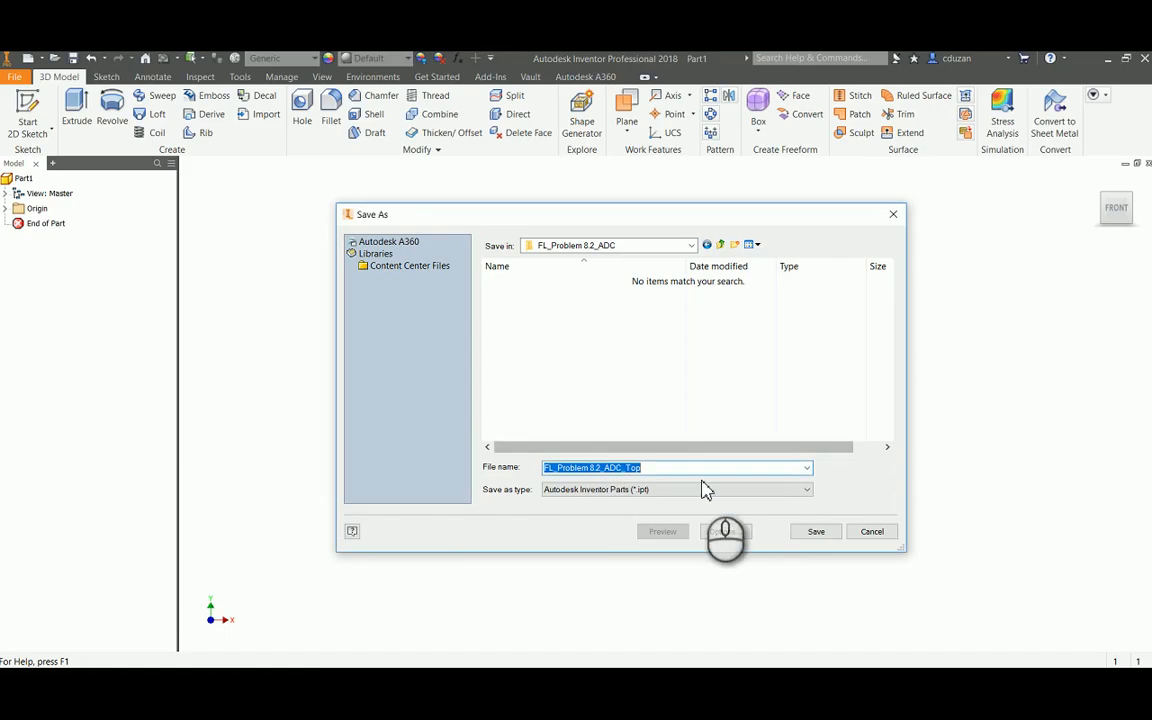
{"action": "left_click", "coordinate": [813, 530]}
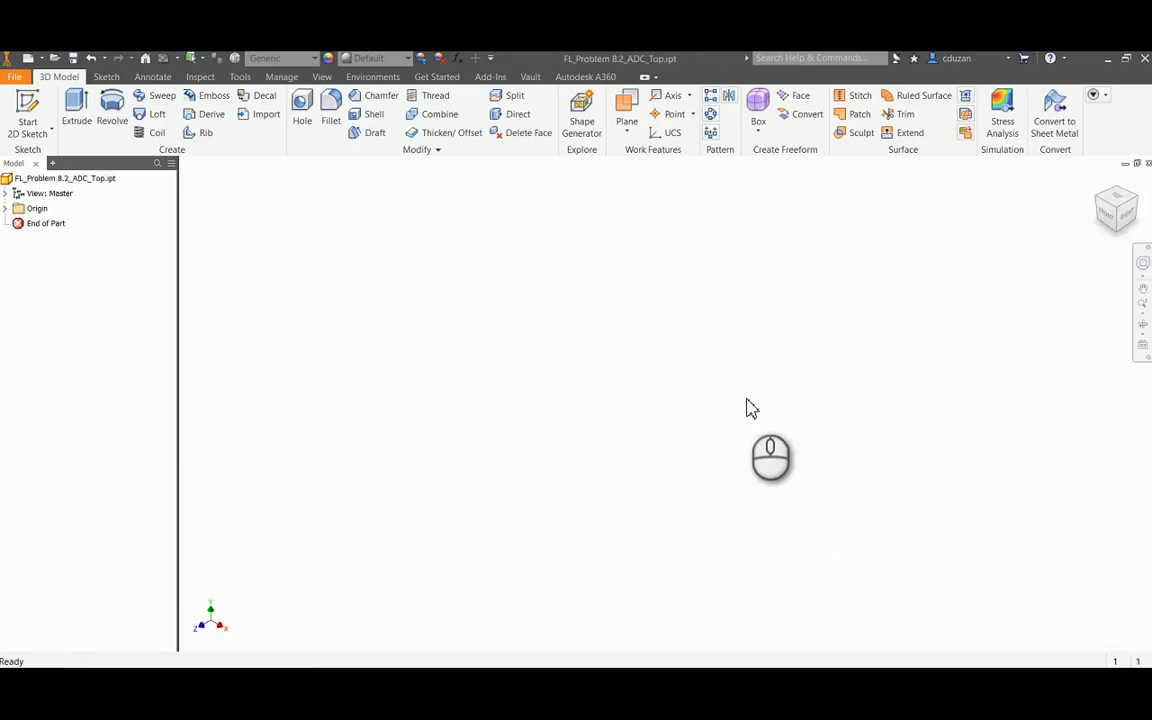
{"action": "key", "text": "ctrl+1"}
{"action": "scroll", "coordinate": [594, 66], "scroll_direction": "up", "scroll_amount": 2}
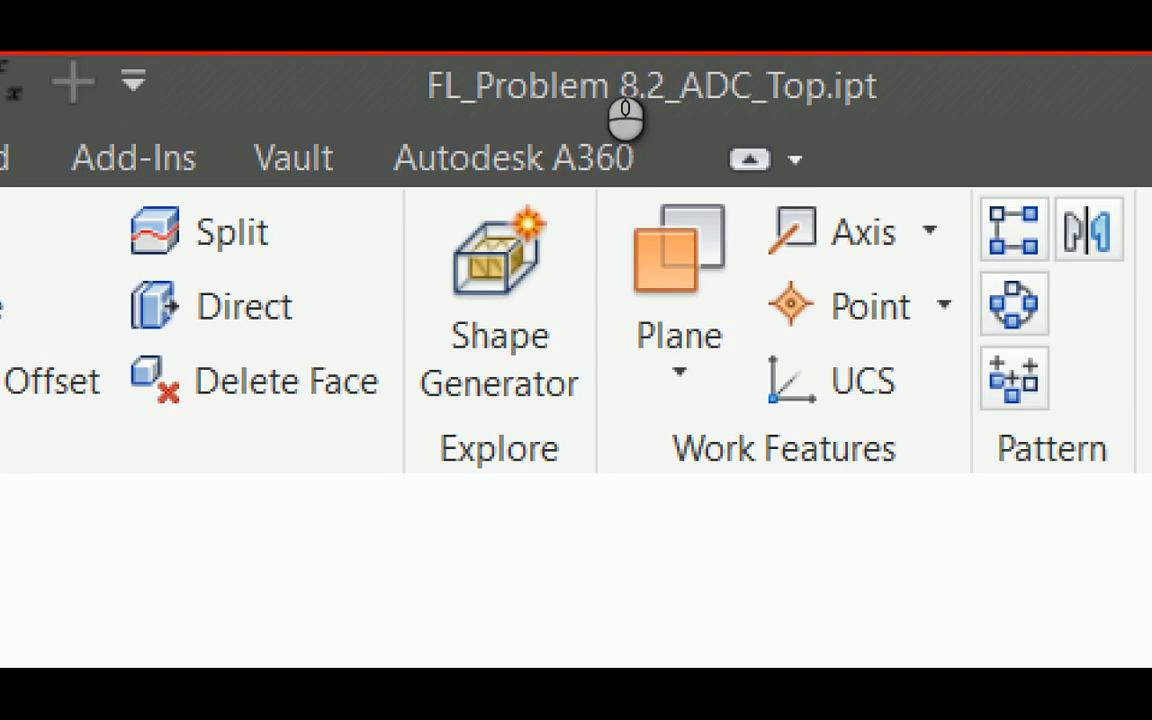
{"action": "left_click", "coordinate": [601, 59]}
{"action": "mouse_move", "coordinate": [399, 72]}
{"action": "left_mouse_down"}
{"action": "mouse_move", "coordinate": [399, 226]}
{"action": "mouse_move", "coordinate": [900, 192]}
{"action": "mouse_move", "coordinate": [940, 60]}
{"action": "left_mouse_up"}
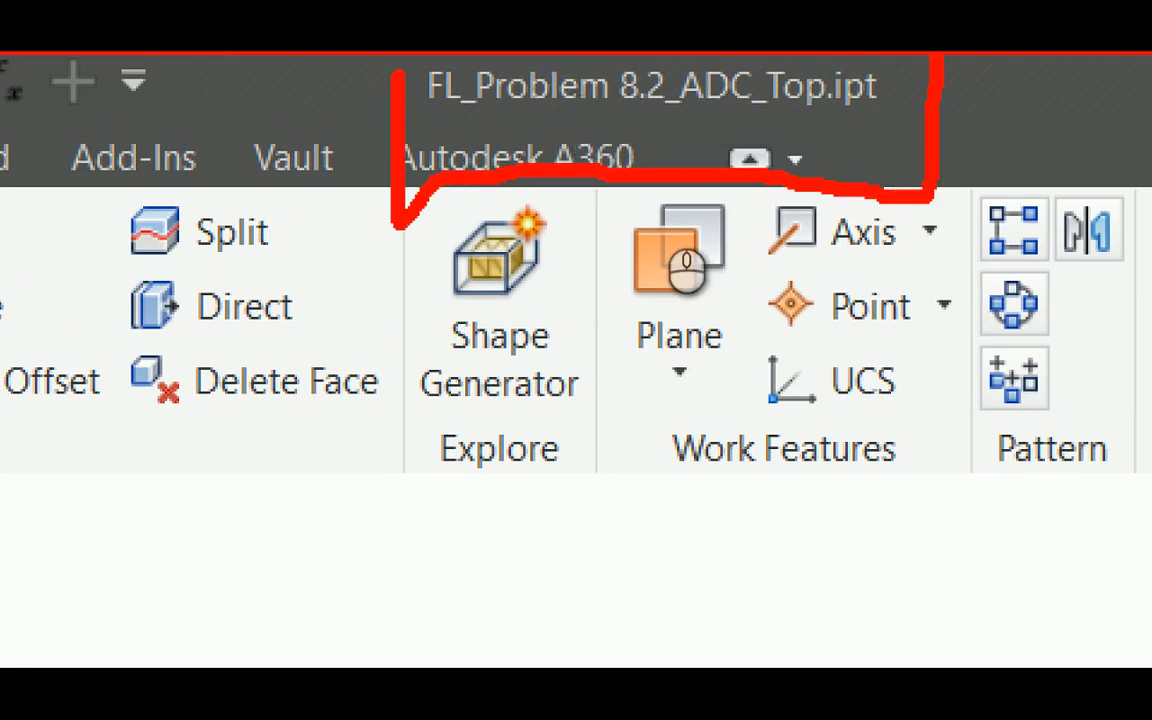
{"action": "key", "text": "Escape"}
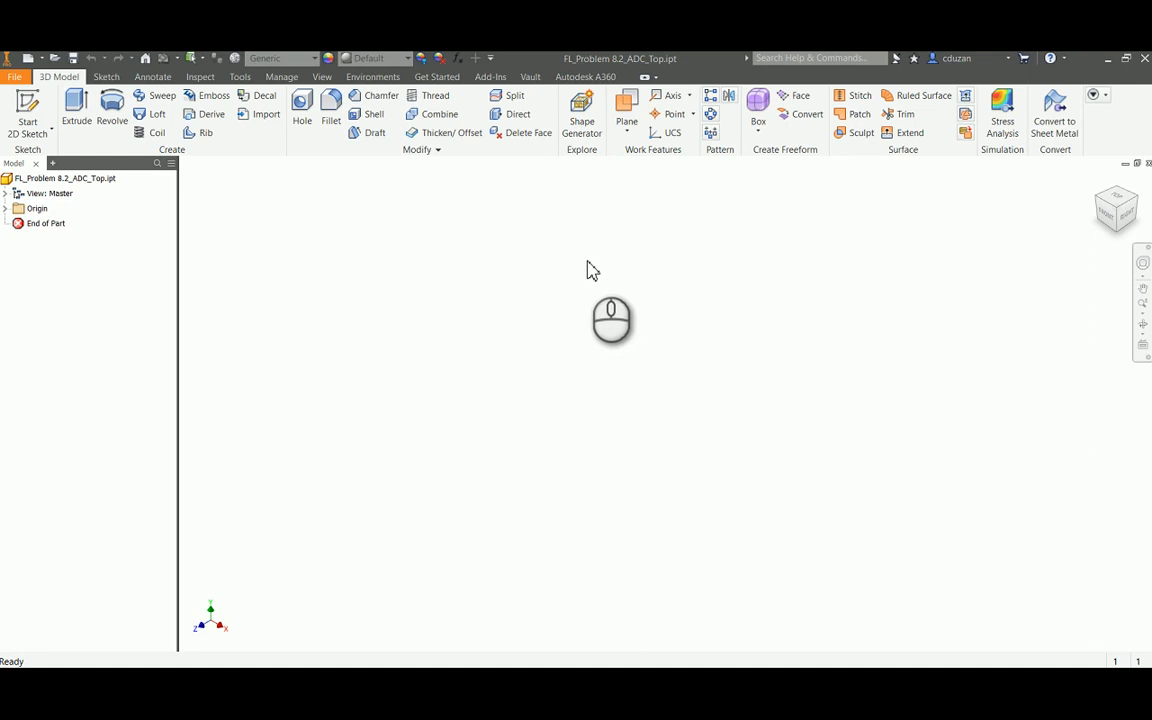
- Save the blank top part under the new name FL_Problem 8.2_ADC_Bottom in the same folder
{"action": "left_click", "coordinate": [20, 82]}
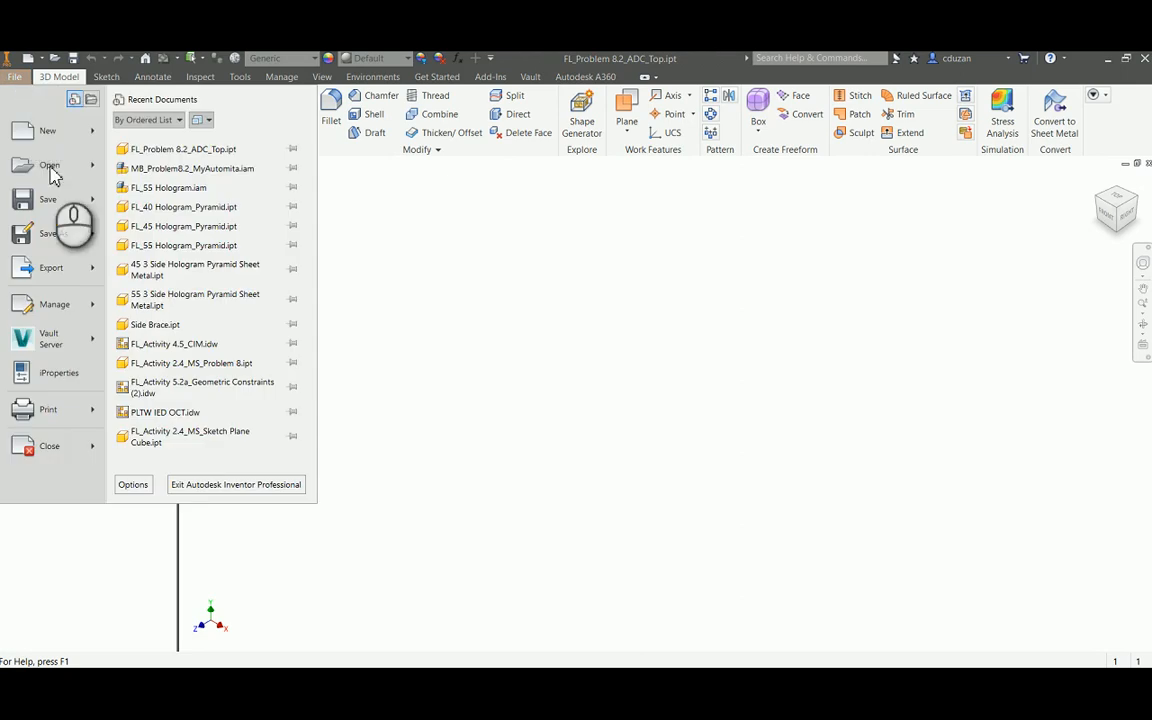
{"action": "left_click", "coordinate": [28, 235]}
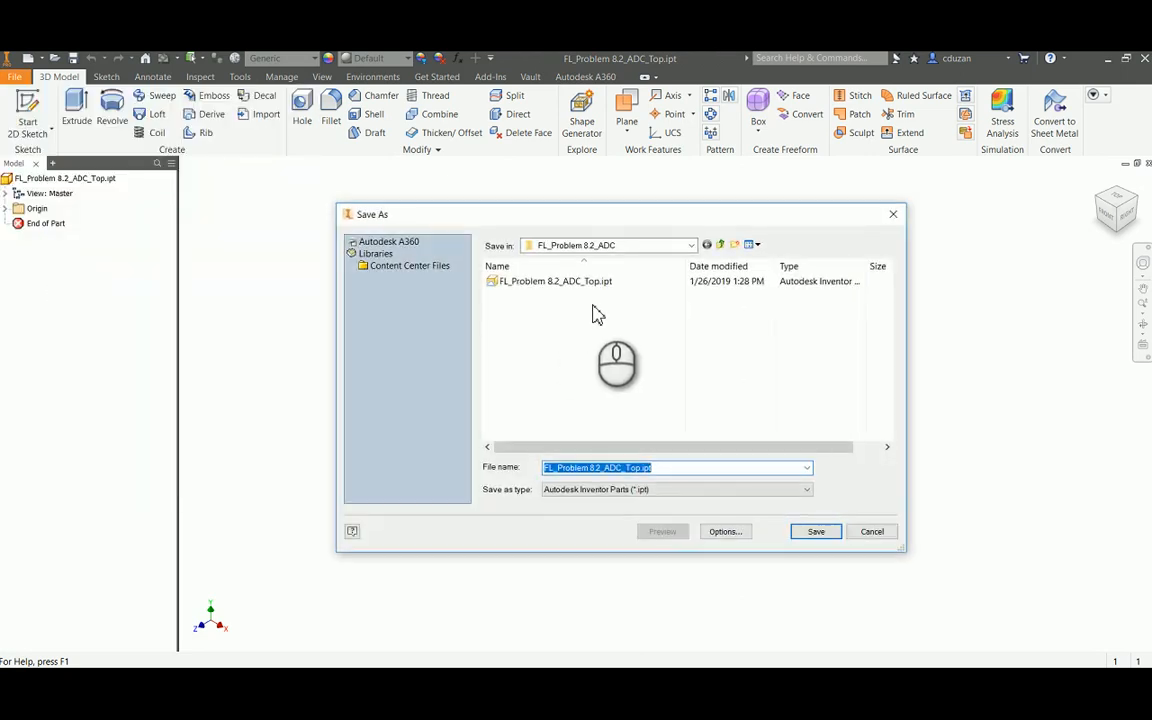
{"action": "key", "text": "ctrl+1"}
{"action": "left_click", "coordinate": [632, 470]}
{"action": "left_click", "coordinate": [538, 468]}
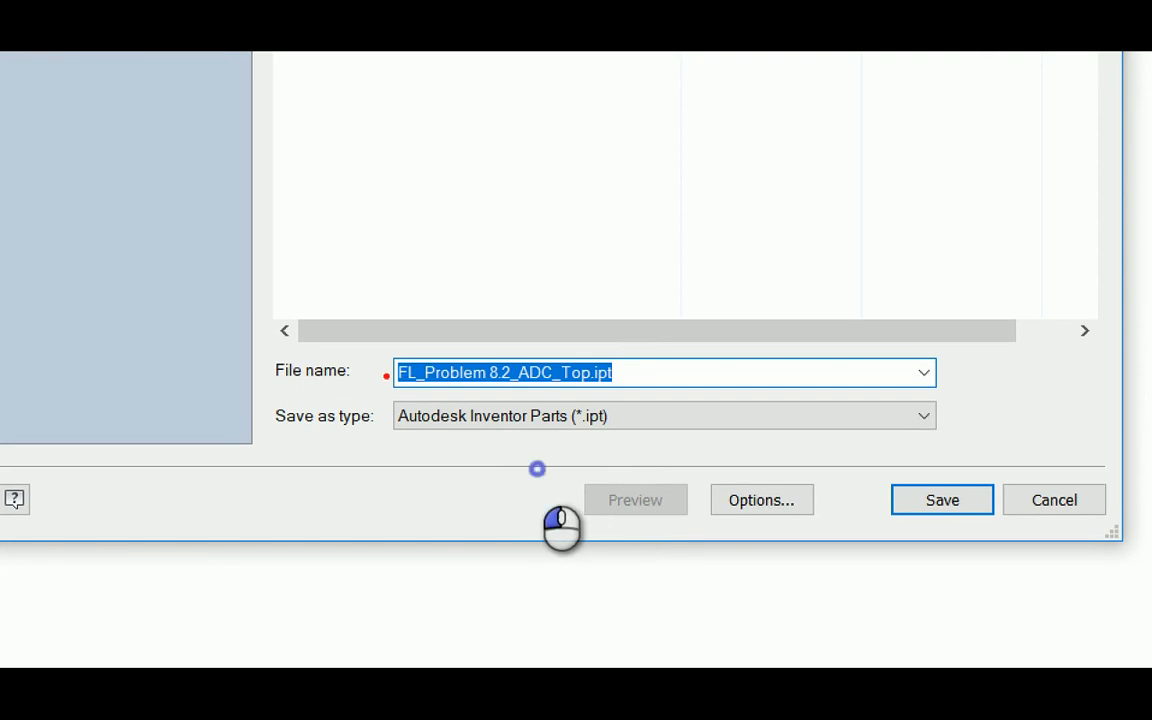
{"action": "mouse_move", "coordinate": [386, 376]}
{"action": "left_mouse_down"}
{"action": "mouse_move", "coordinate": [463, 391]}
{"action": "mouse_move", "coordinate": [620, 390]}
{"action": "left_mouse_up"}
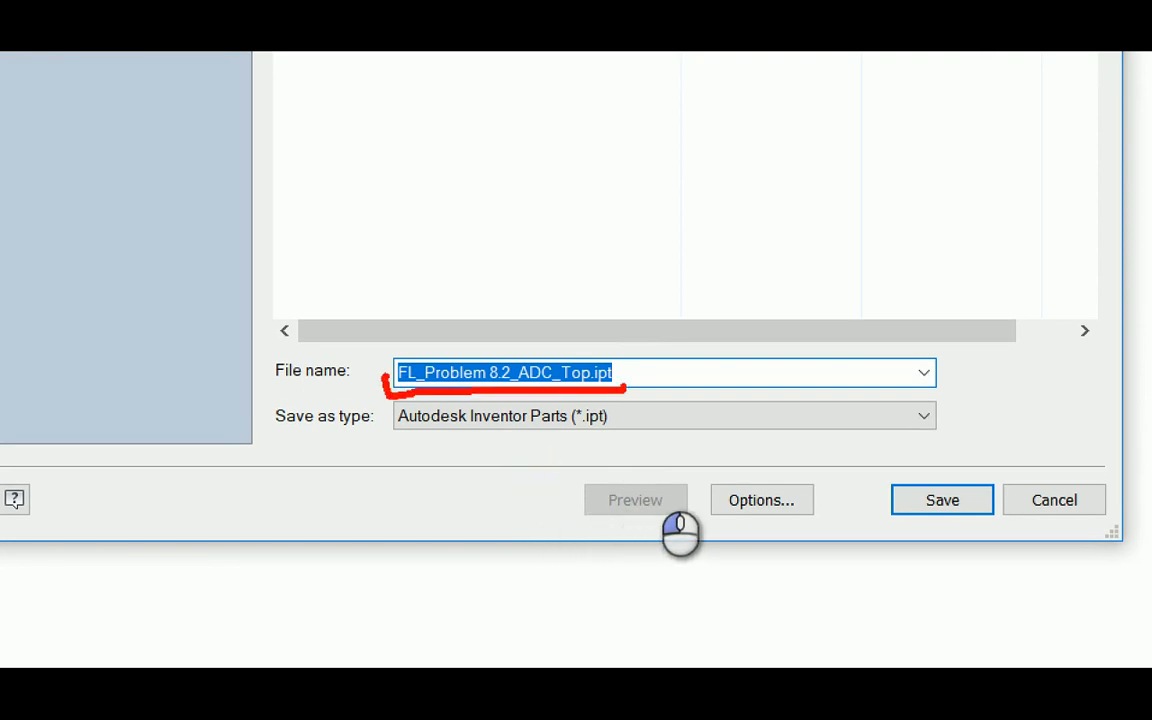
{"action": "key", "text": "Escape"}
{"action": "left_click", "coordinate": [653, 467]}
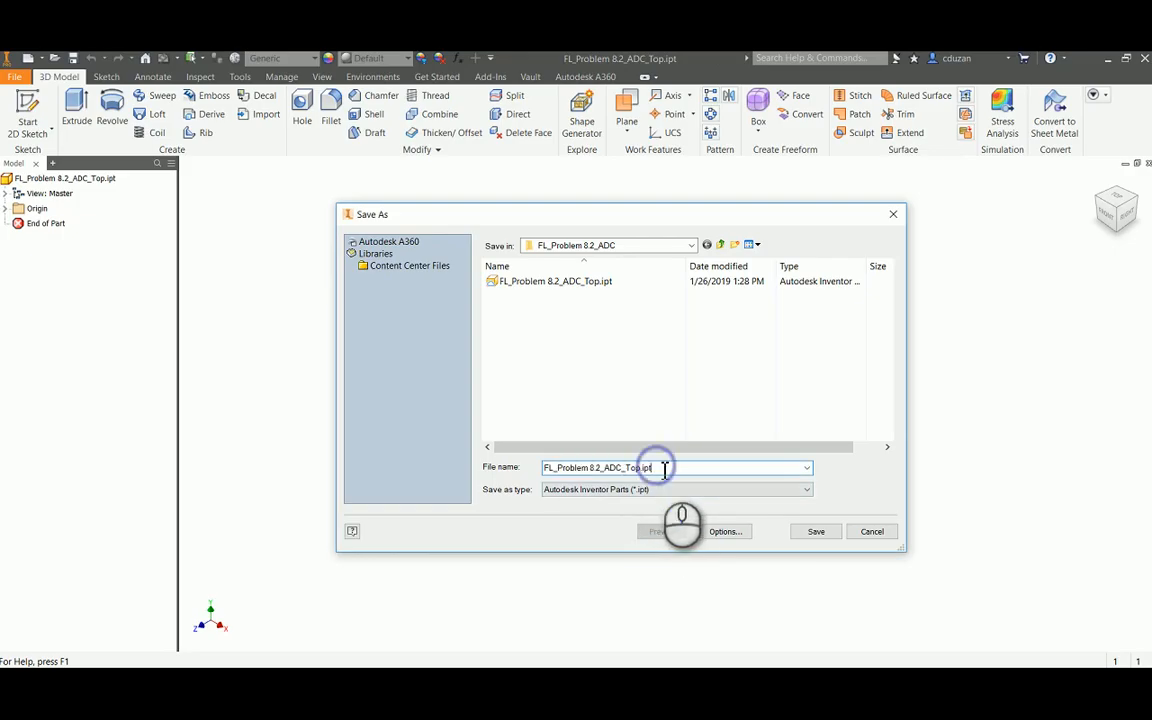
{"action": "left_click_drag", "start_coordinate": [651, 468], "coordinate": [625, 468]}
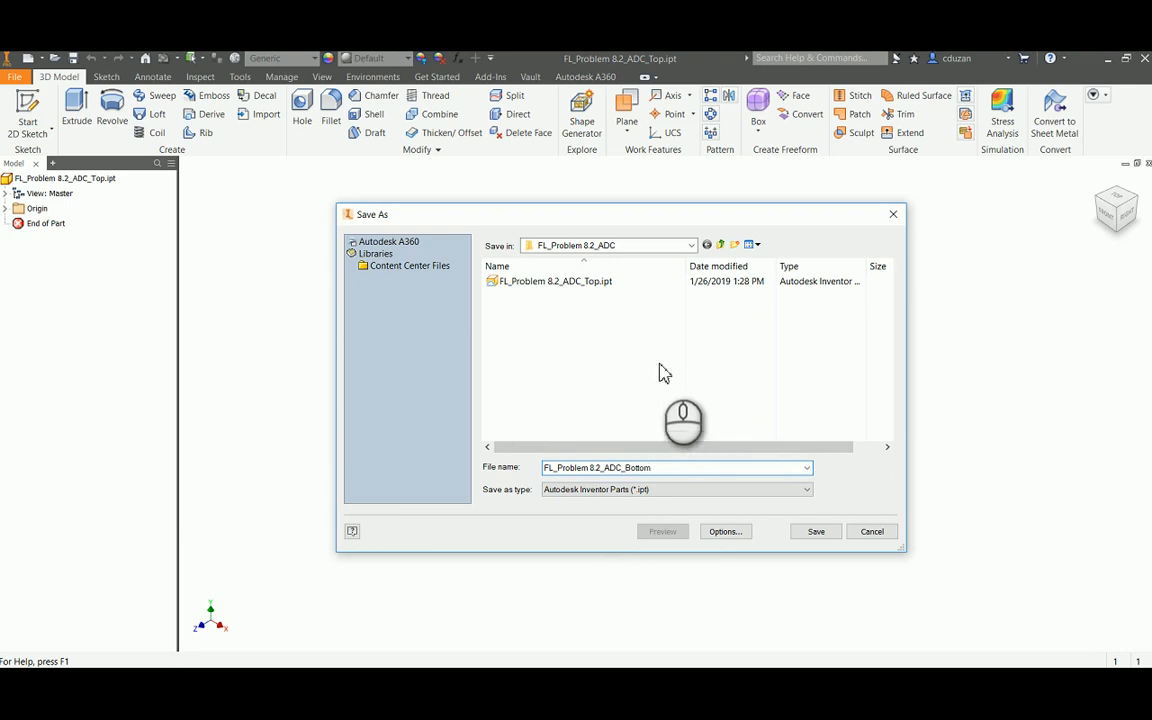
{"action": "left_click", "coordinate": [818, 532]}
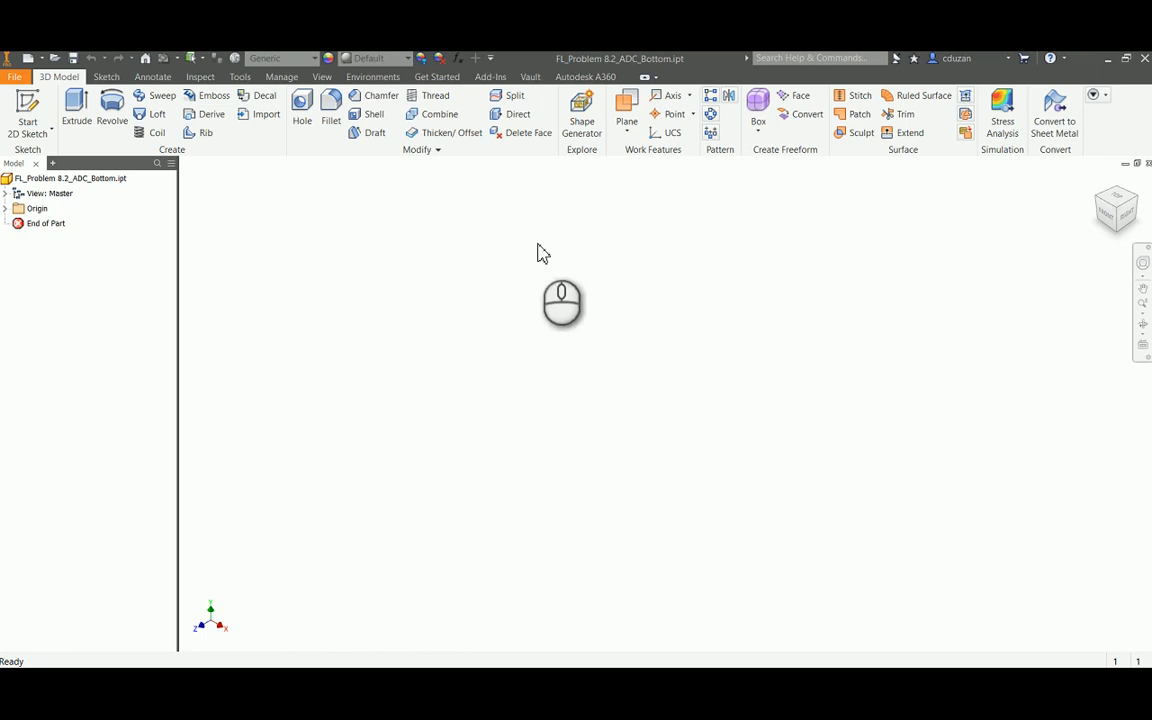
- Save the blank part again as FL_Problem 8.2_ADC_Side in the project folder
{"action": "left_click", "coordinate": [14, 76]}
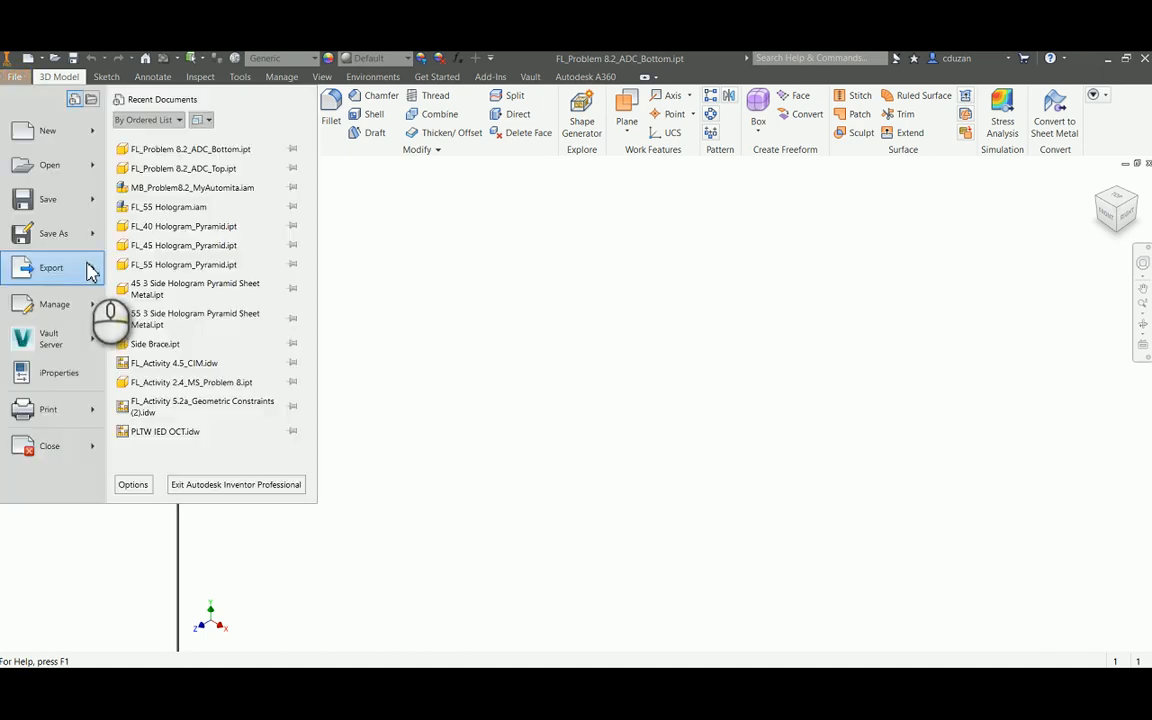
{"action": "left_click", "coordinate": [60, 233]}
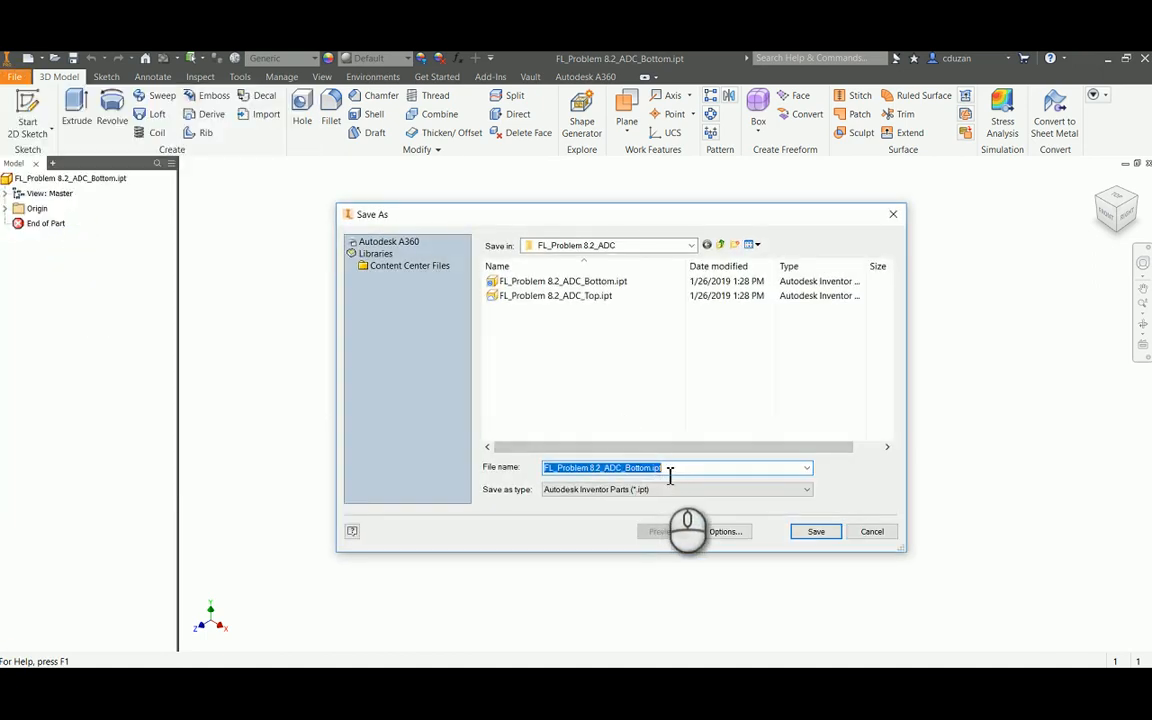
{"action": "left_click_drag", "start_coordinate": [662, 468], "coordinate": [626, 468]}
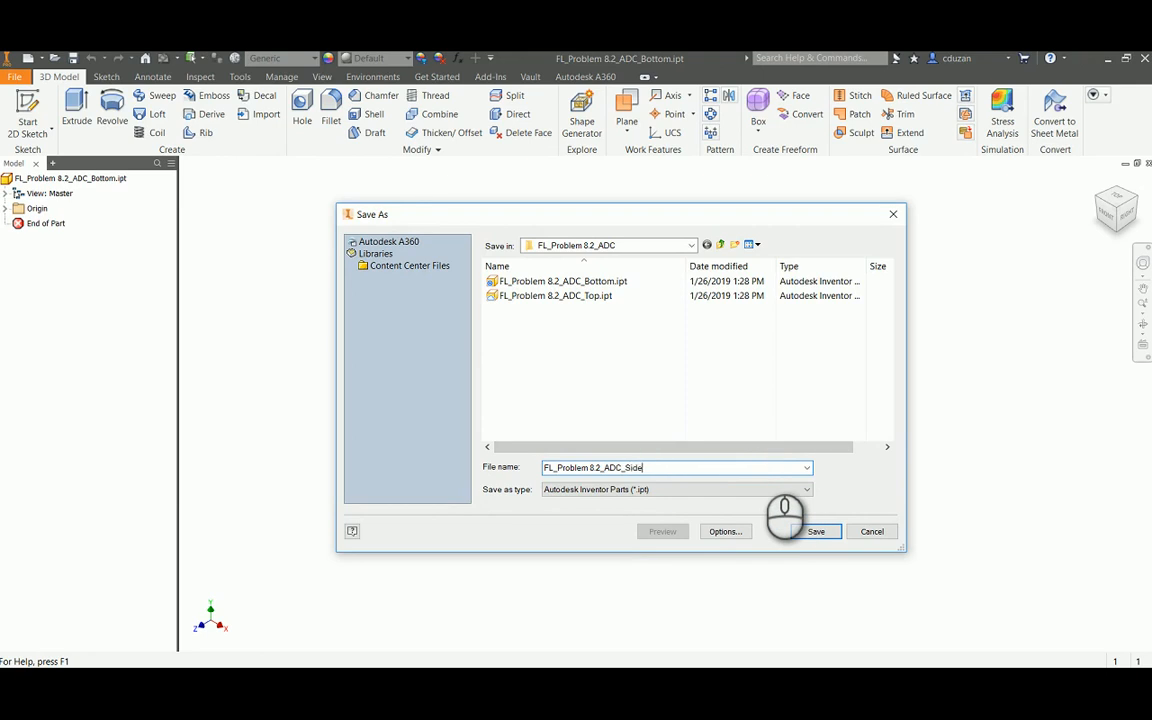
{"action": "left_click", "coordinate": [816, 532]}
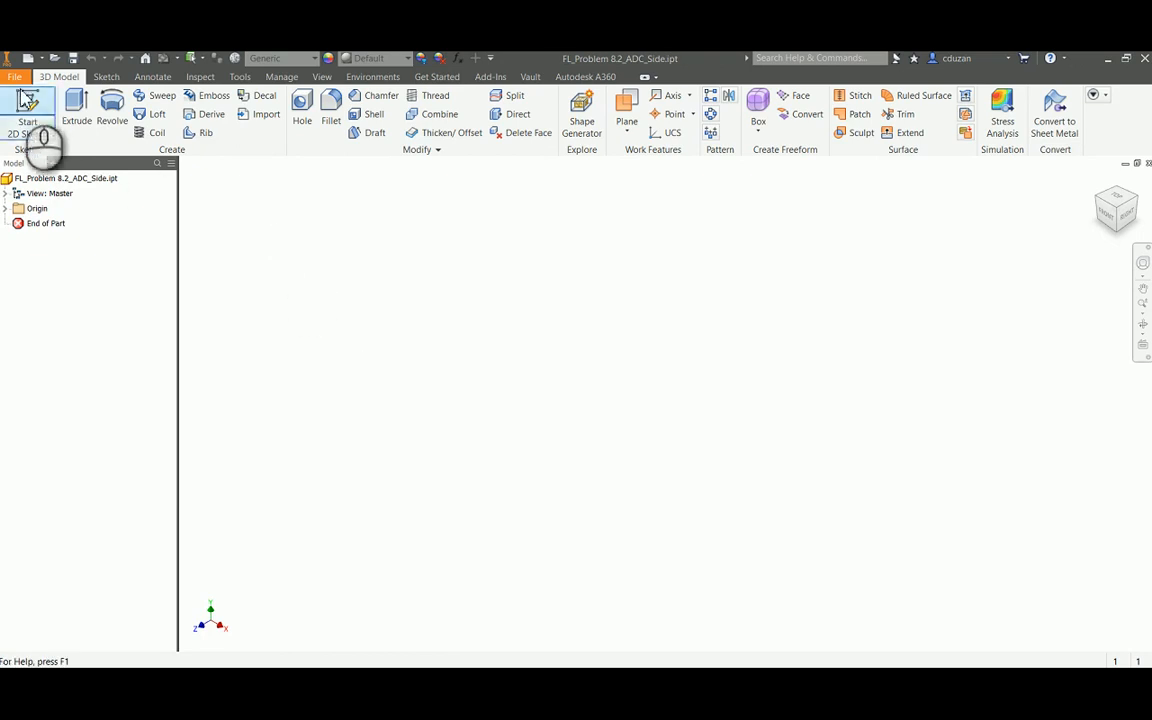
- Save another copy of the blank part as FL_Problem 8.2_ADC_Back in the project folder
{"action": "left_click", "coordinate": [17, 87]}
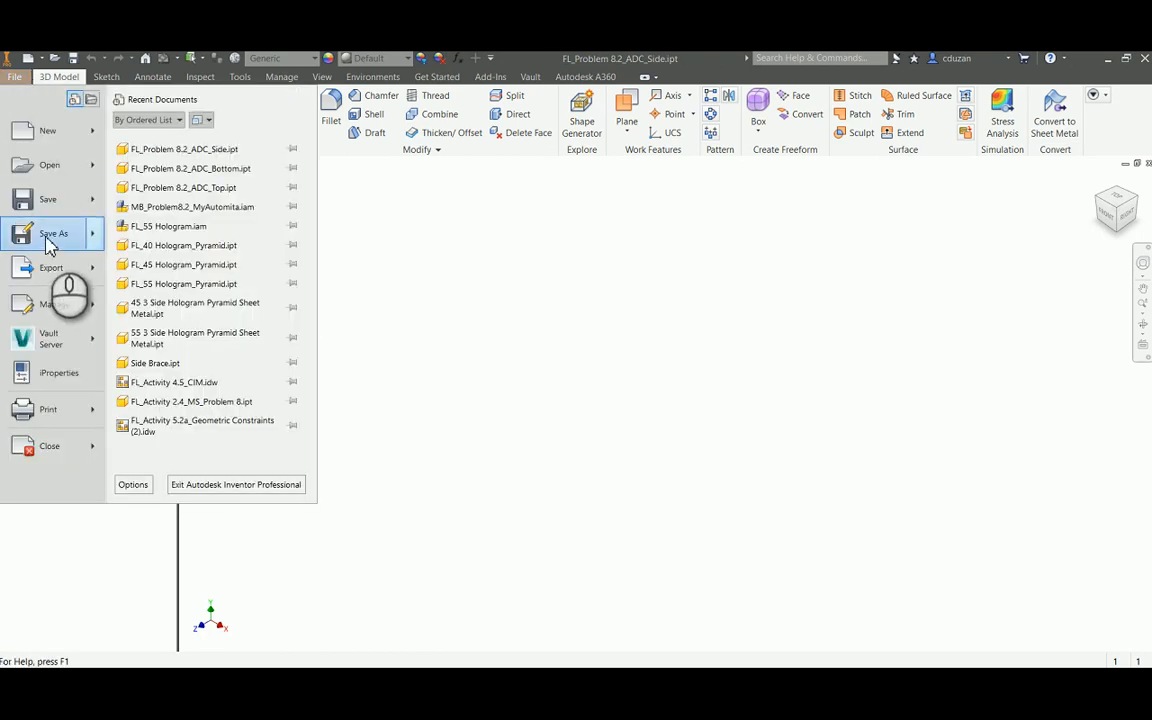
{"action": "left_click", "coordinate": [50, 235]}
{"action": "left_click_drag", "start_coordinate": [674, 468], "coordinate": [625, 468]}
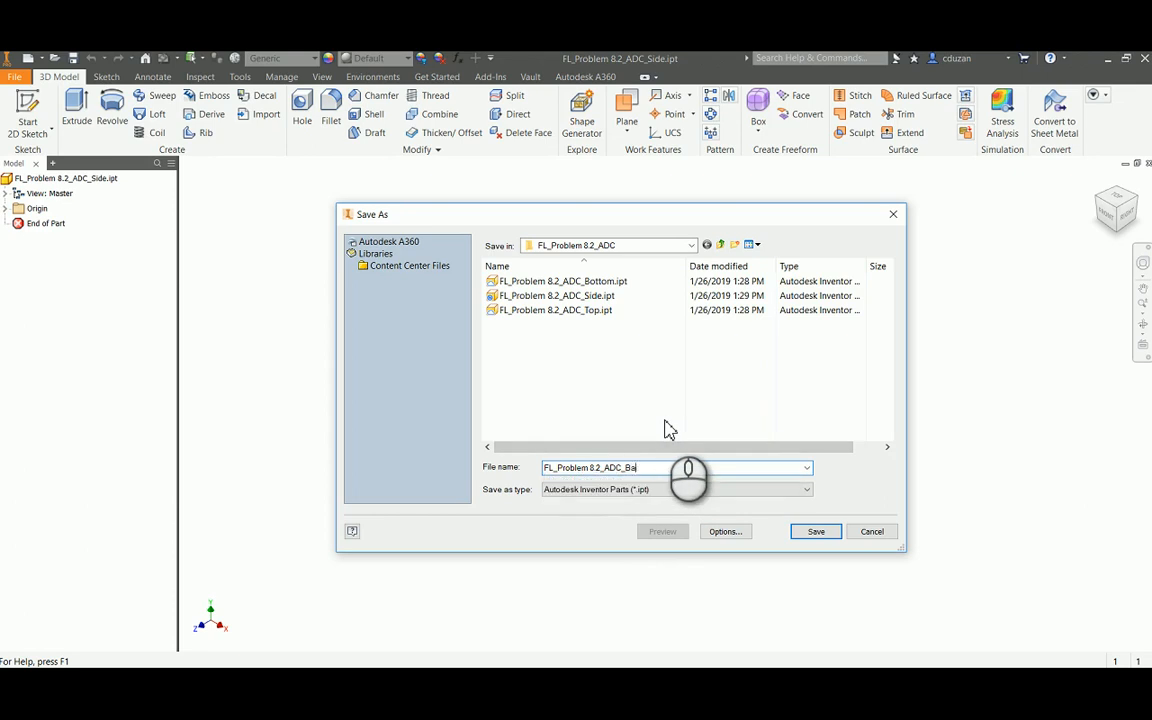
{"action": "left_click", "coordinate": [817, 532]}
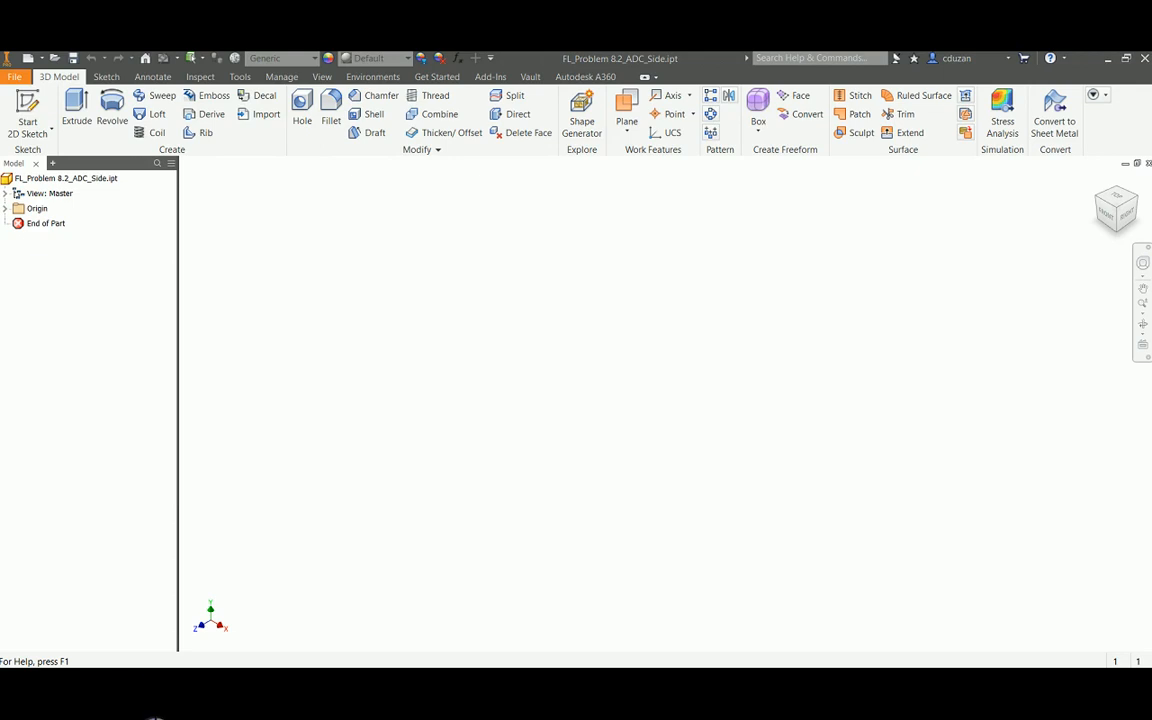
- Switch to File Explorer, open My Drive's FL_Problem 8.2_ADC folder, and check the saved part files
{"action": "mouse_move", "coordinate": [129, 688]}
{"action": "left_click", "coordinate": [244, 609]}
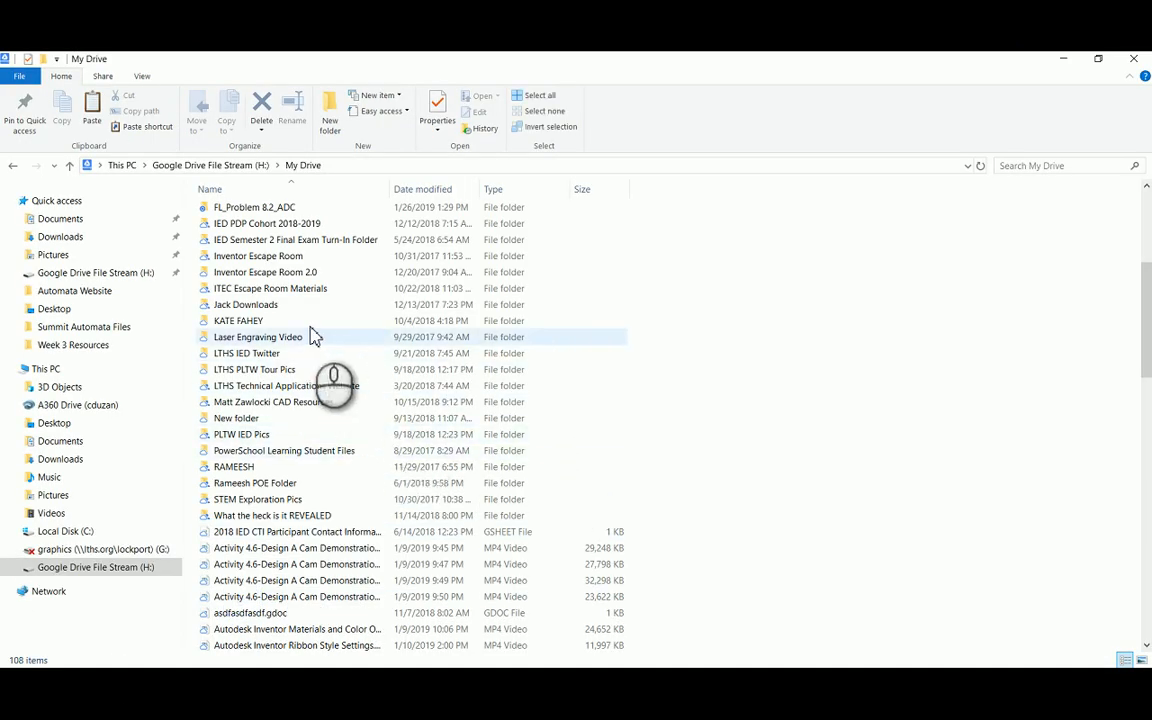
{"action": "scroll", "coordinate": [310, 330], "scroll_direction": "up", "scroll_amount": 1}
{"action": "double_click", "coordinate": [245, 256]}
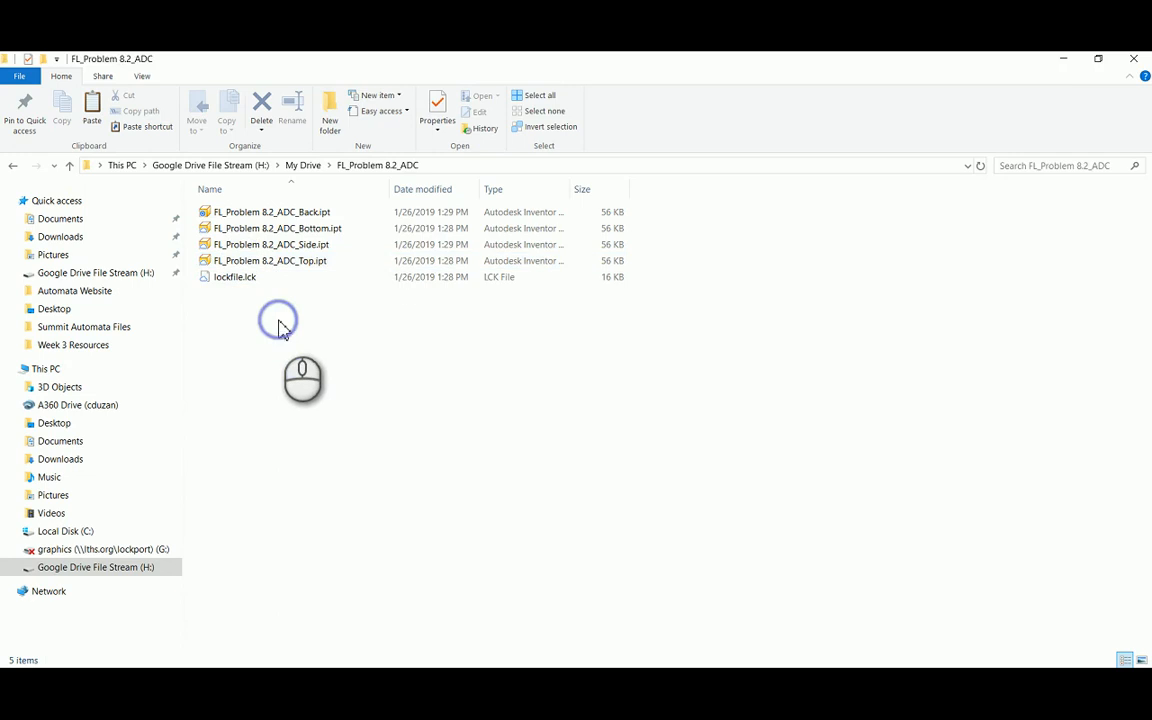
{"action": "mouse_move", "coordinate": [189, 273]}
{"action": "left_mouse_down"}
{"action": "mouse_move", "coordinate": [363, 282]}
{"action": "mouse_move", "coordinate": [366, 184]}
{"action": "mouse_move", "coordinate": [165, 191]}
{"action": "mouse_move", "coordinate": [180, 284]}
{"action": "mouse_move", "coordinate": [196, 277]}
{"action": "left_mouse_up"}
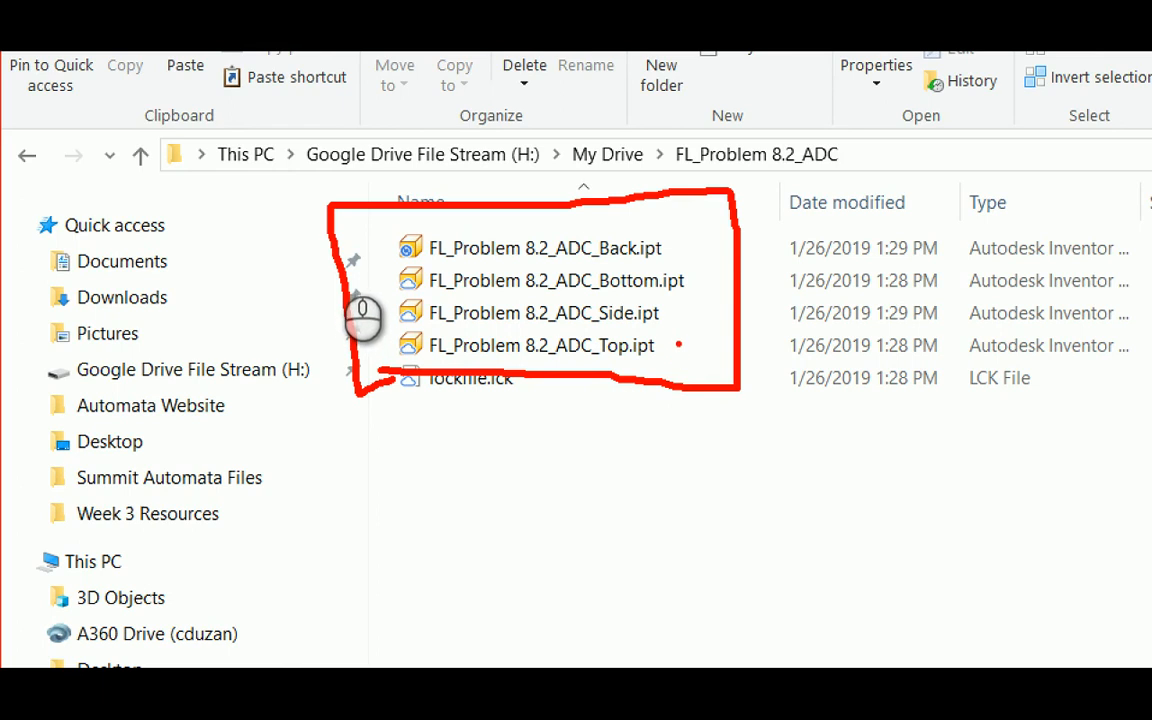
{"action": "left_click_drag", "start_coordinate": [661, 357], "coordinate": [687, 467]}
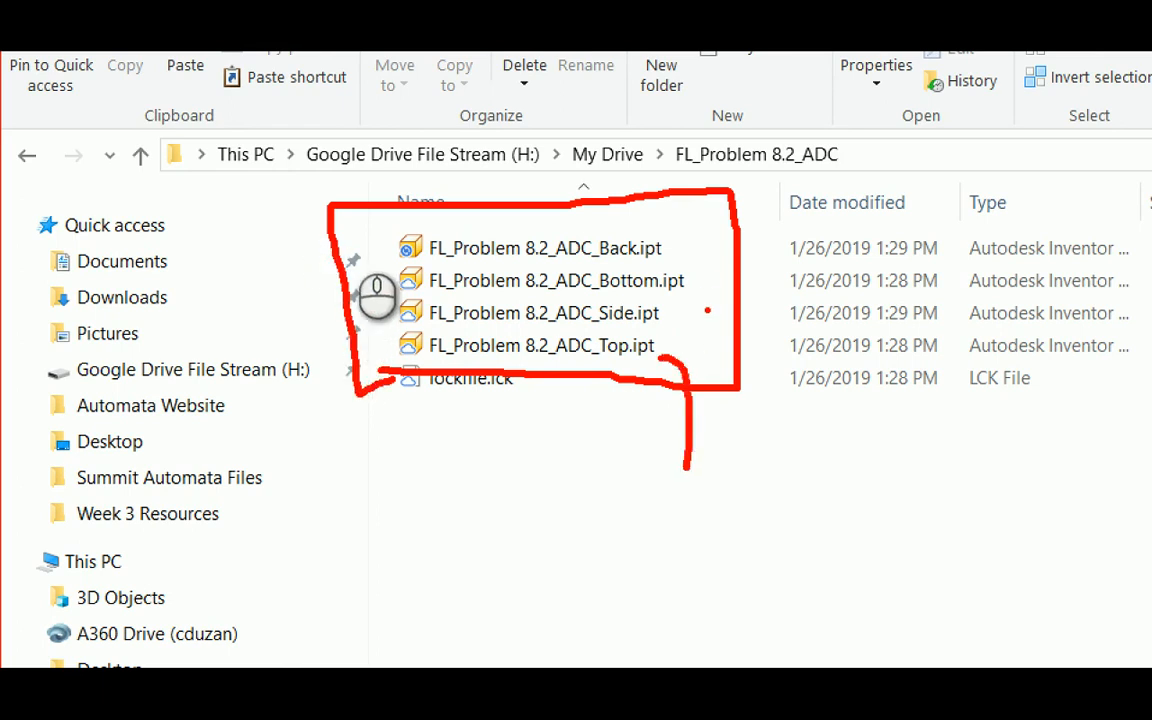
{"action": "left_click_drag", "start_coordinate": [694, 280], "coordinate": [764, 204]}
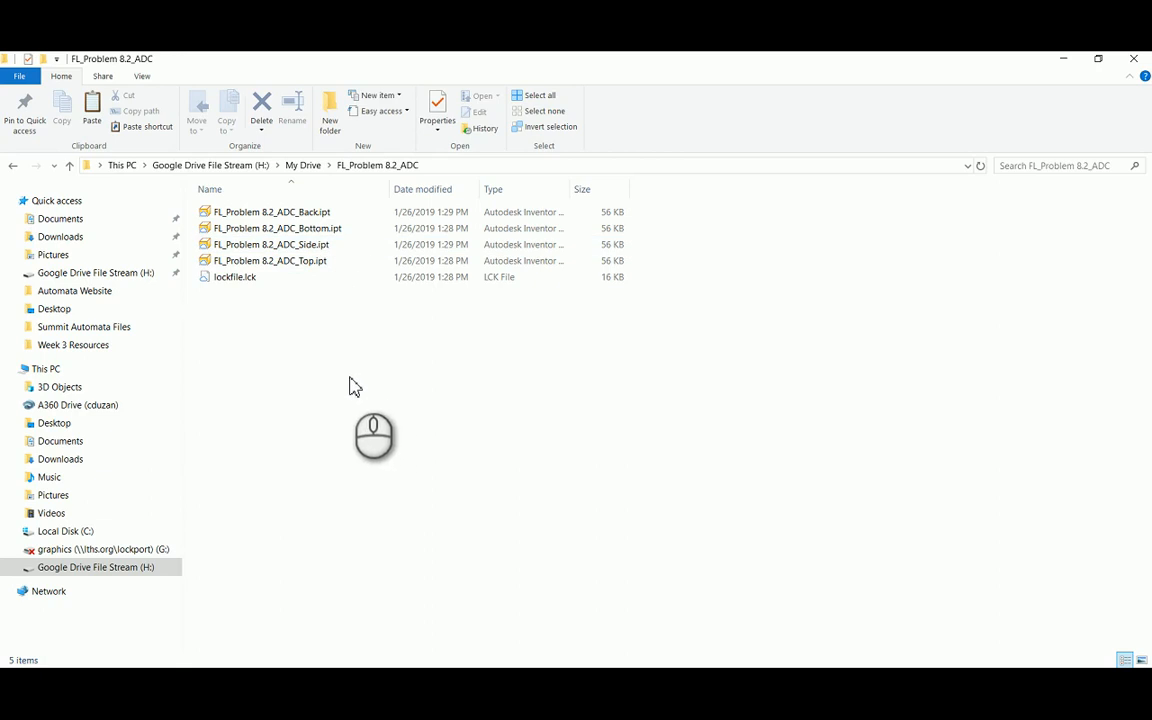
- Return to Inventor, close the back part, and create a new assembly from the English Standard (in).iam template
{"action": "left_click", "coordinate": [532, 679]}
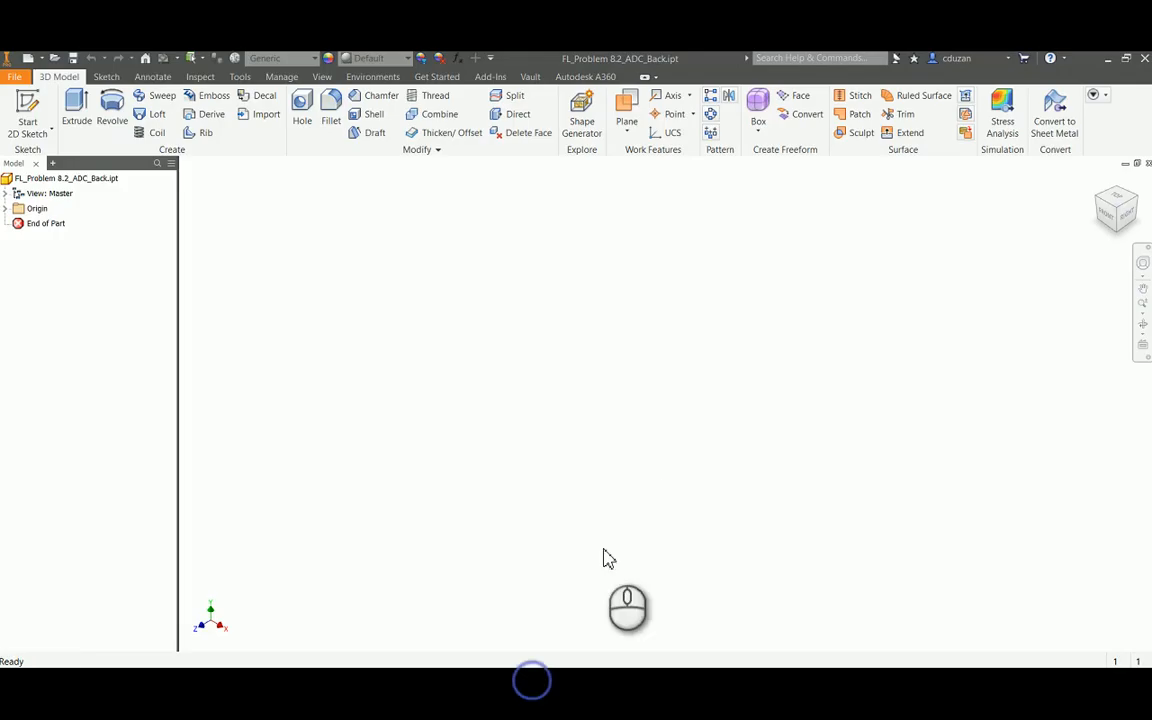
{"action": "left_click", "coordinate": [1147, 164]}
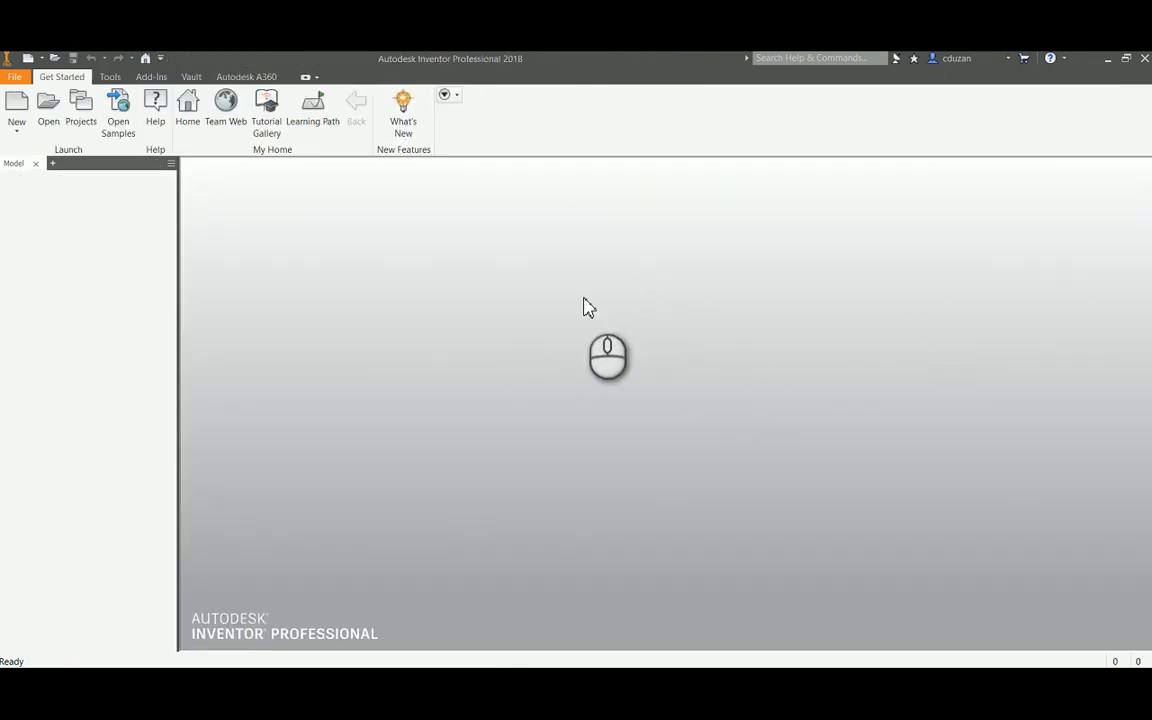
{"action": "left_click", "coordinate": [17, 106]}
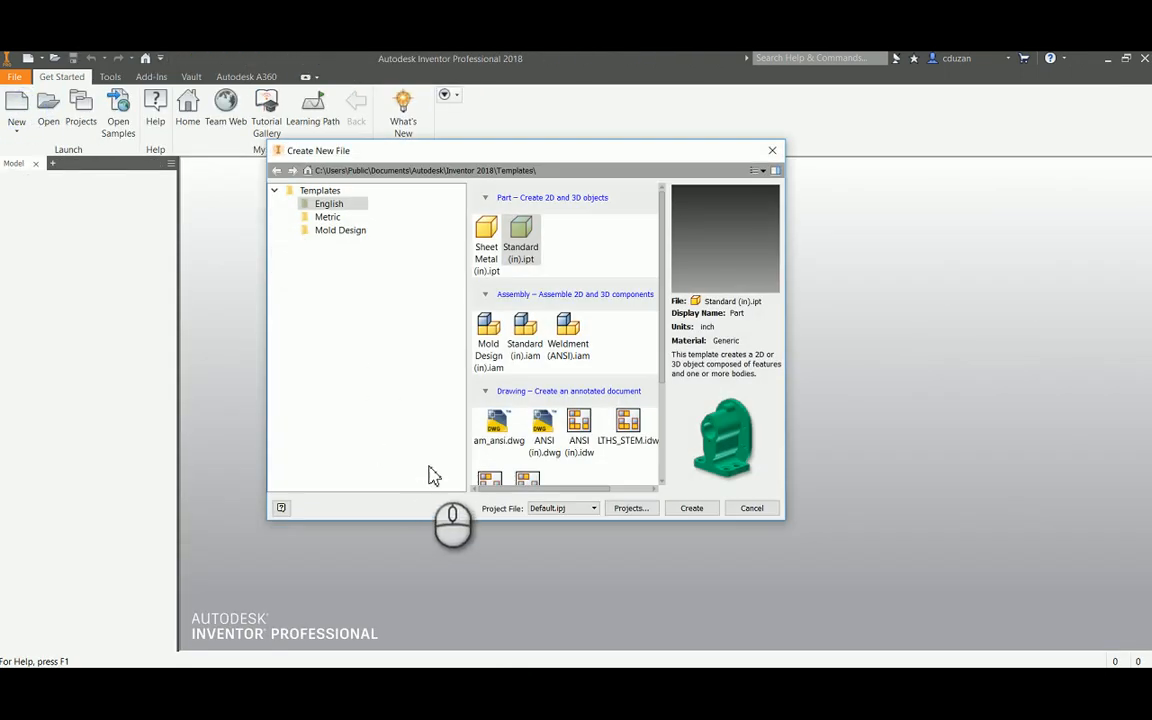
{"action": "left_click", "coordinate": [525, 345]}
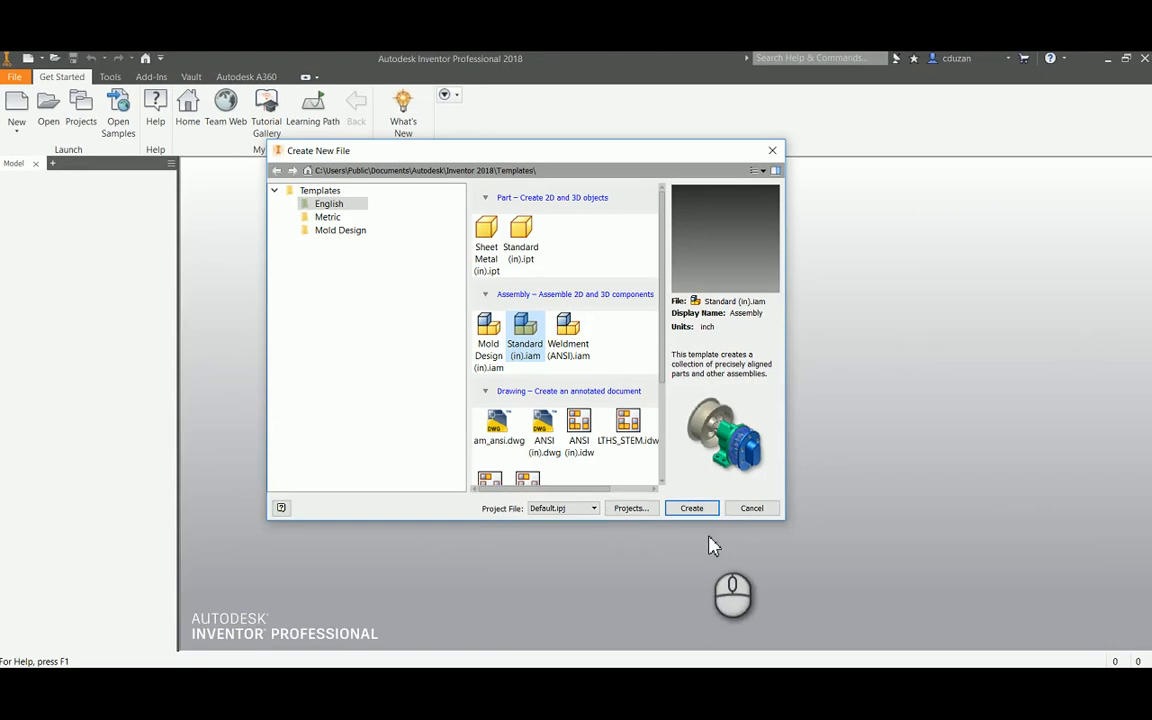
{"action": "left_click", "coordinate": [913, 651]}
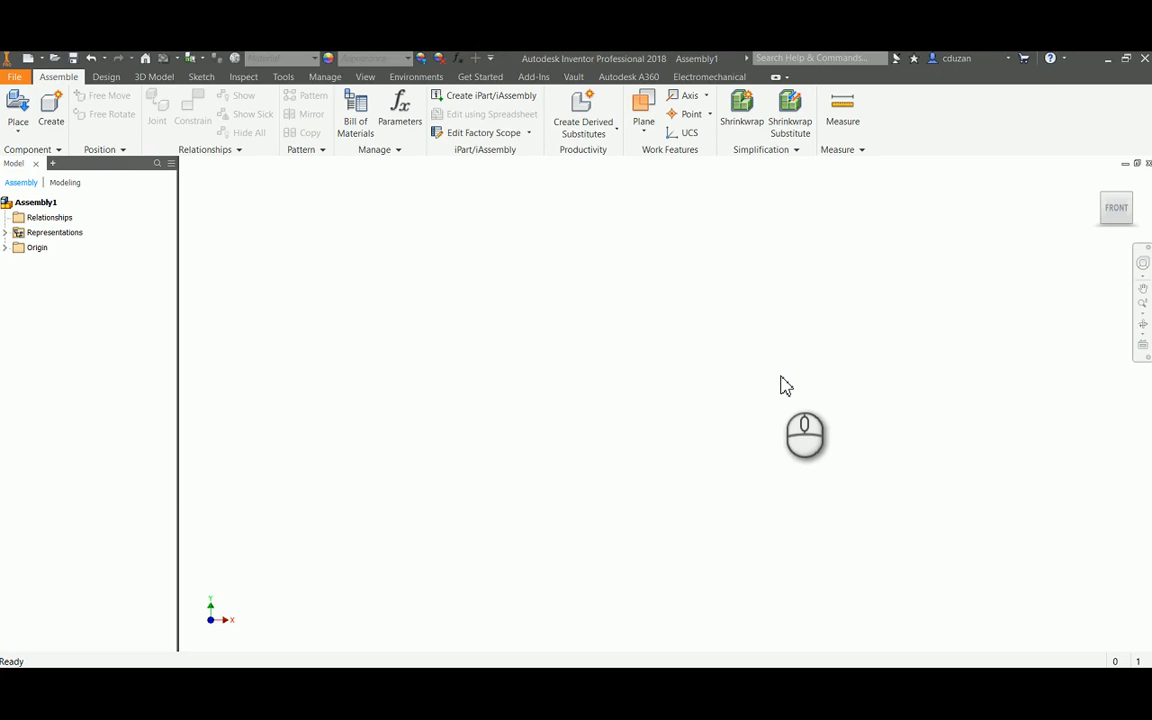
- Set up a Save As of the new assembly in the FL_Problem 8.2_ADC folder with the file name FL_Problem 8.2_ADC
{"action": "left_click", "coordinate": [16, 78]}
{"action": "left_click", "coordinate": [615, 363]}
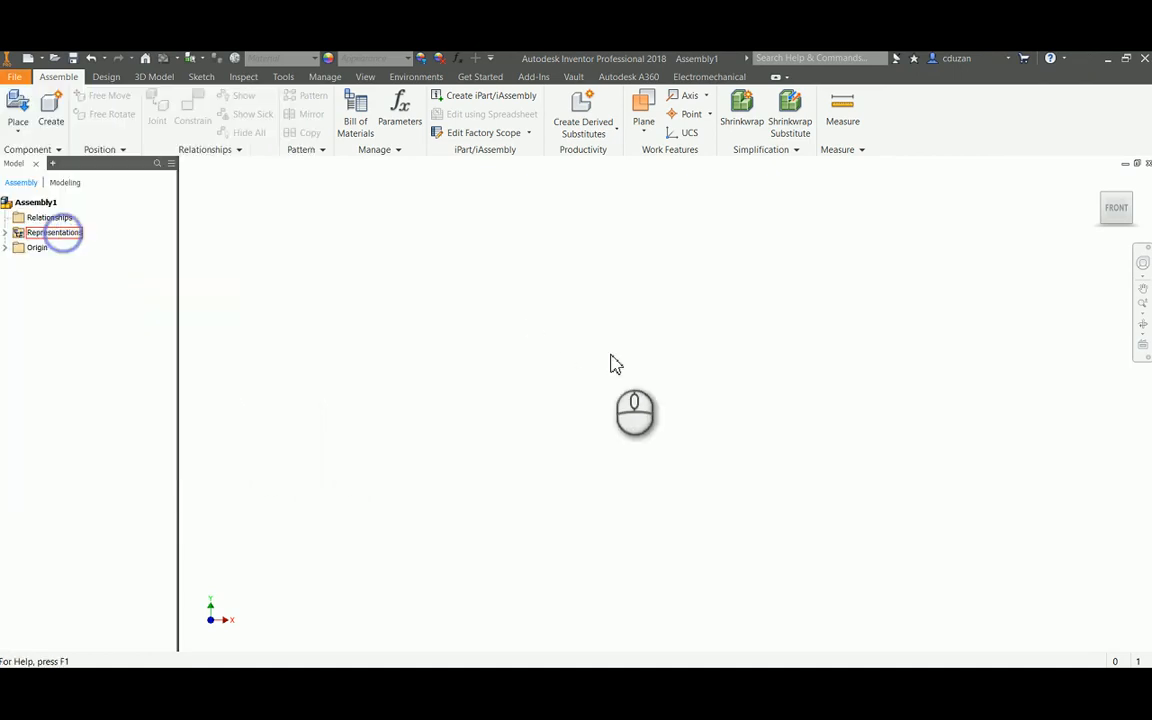
{"action": "key", "text": "ctrl+1"}
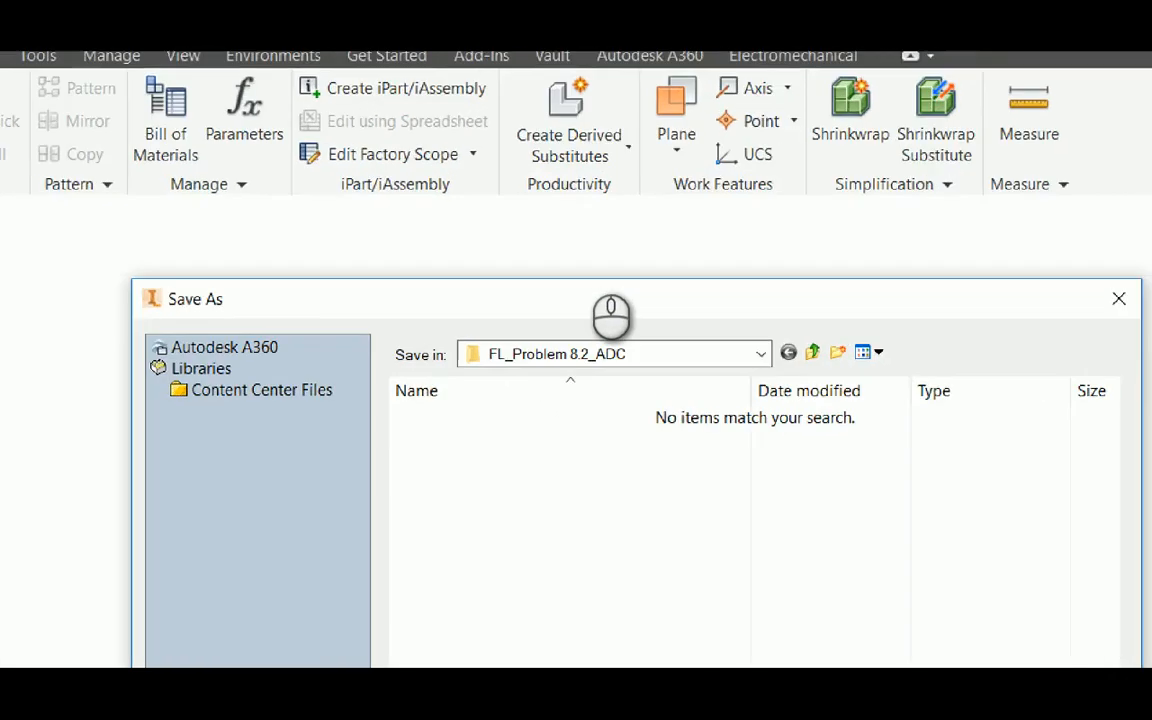
{"action": "left_click", "coordinate": [586, 260]}
{"action": "mouse_move", "coordinate": [500, 273]}
{"action": "left_mouse_down"}
{"action": "mouse_move", "coordinate": [674, 279]}
{"action": "mouse_move", "coordinate": [517, 230]}
{"action": "left_mouse_up"}
{"action": "left_click_drag", "start_coordinate": [437, 317], "coordinate": [437, 410]}
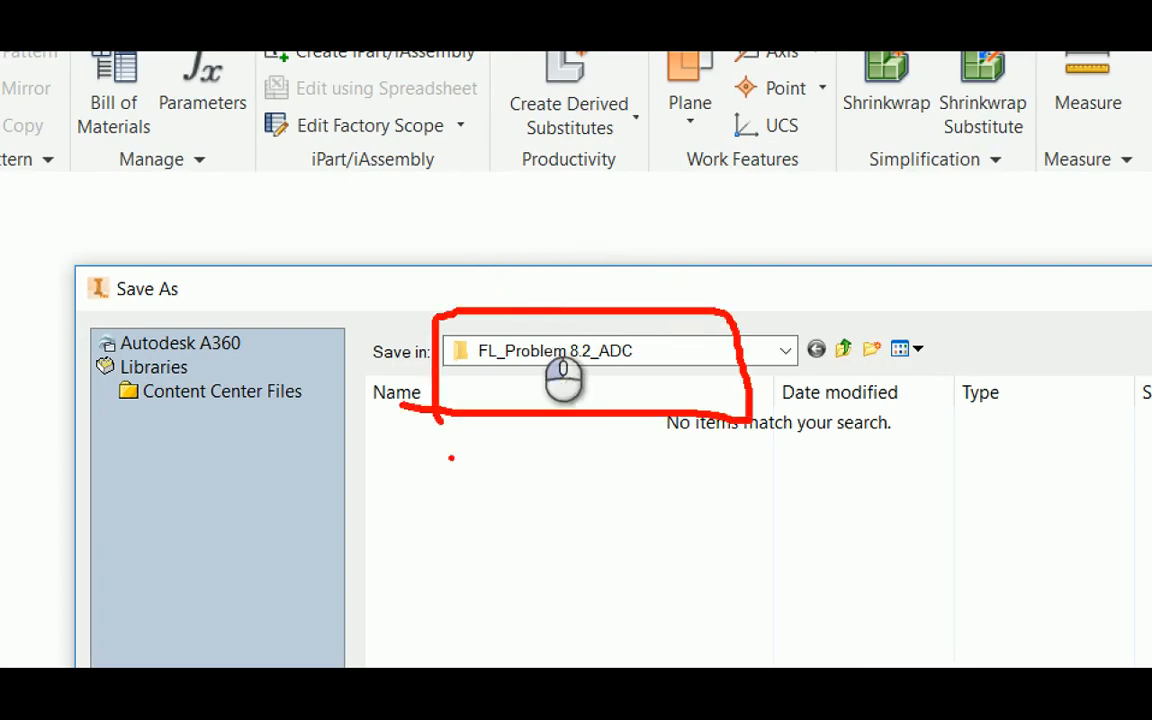
{"action": "key", "text": "Escape"}
{"action": "type", "text": "F"}
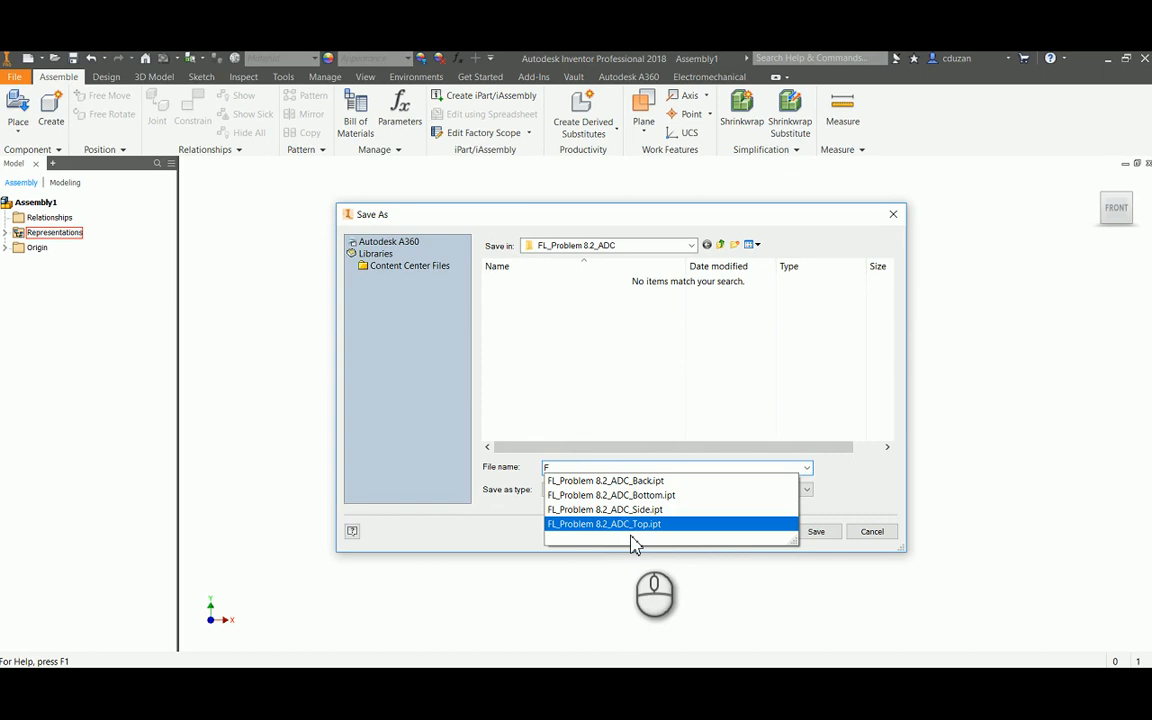
{"action": "left_click", "coordinate": [633, 481]}
{"action": "left_click", "coordinate": [664, 468]}
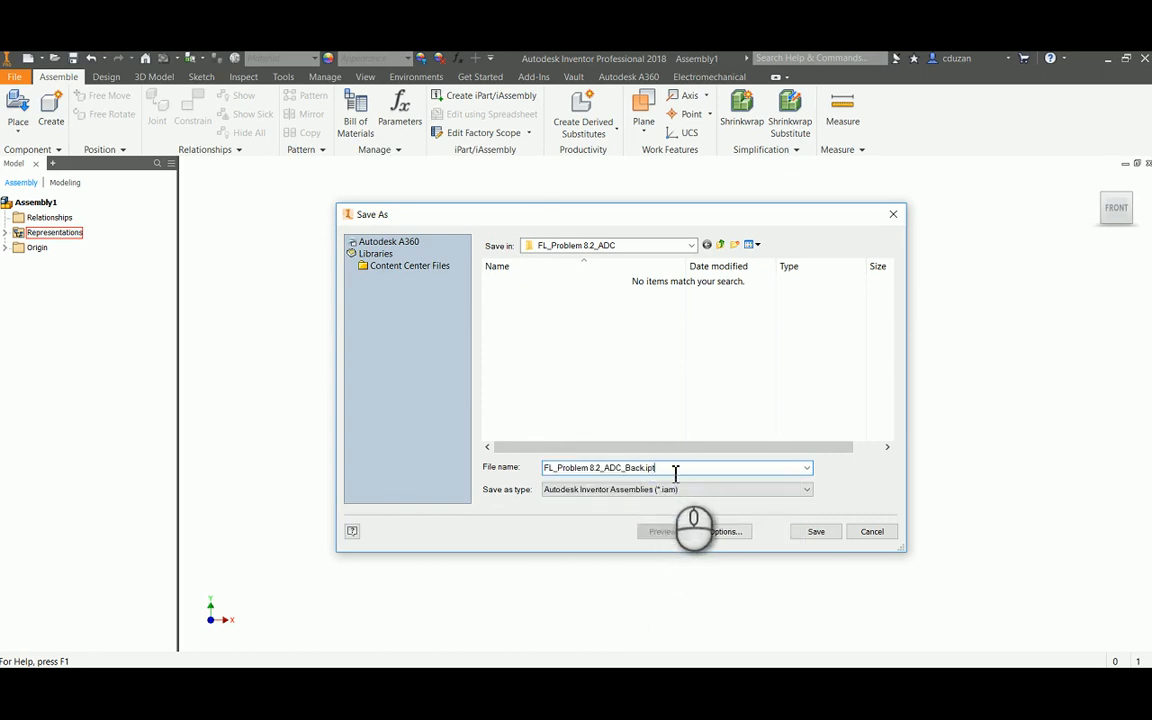
{"action": "key", "text": "BackSpace"}
{"action": "key", "text": "BackSpace"}
{"action": "key", "text": "BackSpace"}
{"action": "key", "text": "BackSpace"}
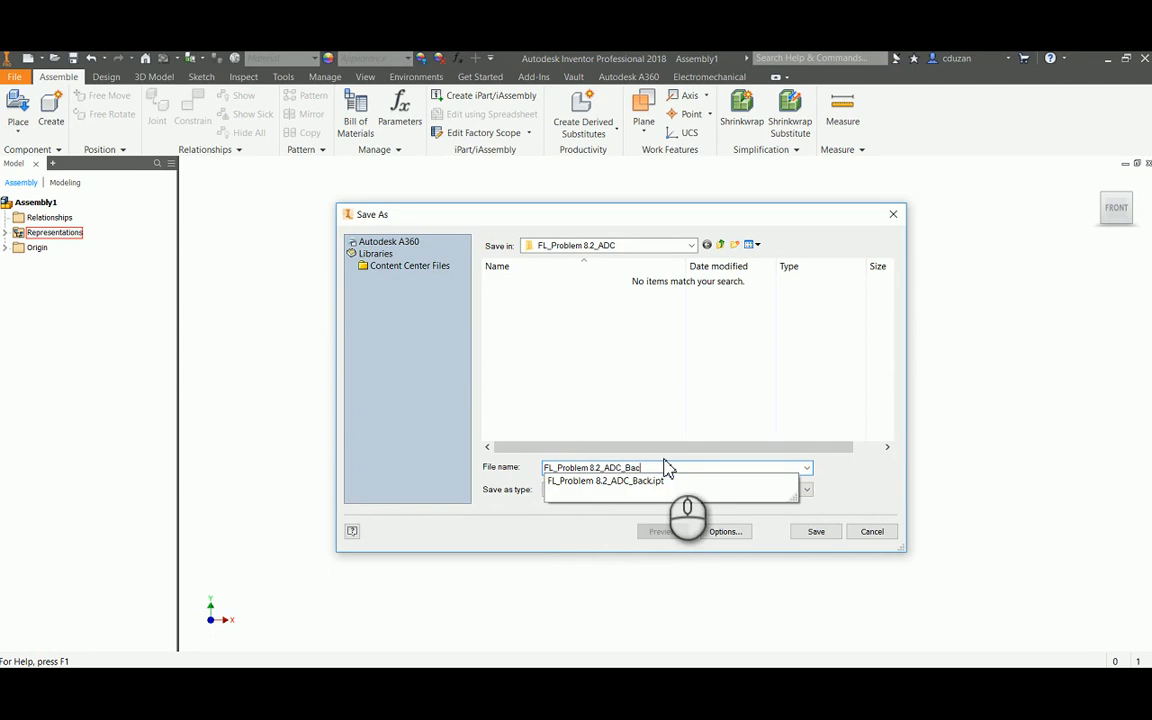
{"action": "key", "text": "BackSpace"}
{"action": "key", "text": "BackSpace"}
{"action": "key", "text": "BackSpace"}
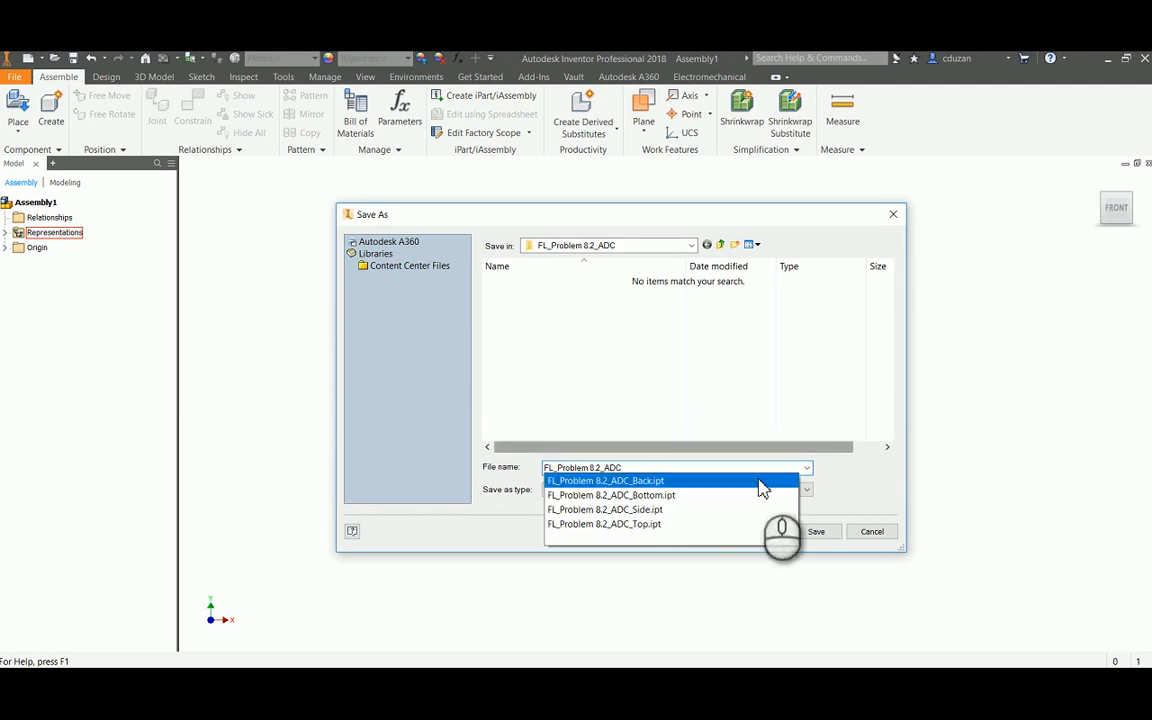
{"action": "left_click", "coordinate": [842, 488]}
- Save the assembly under the entered name as an Inventor assembly (.iam) and close it
{"action": "key", "text": "ctrl+1"}
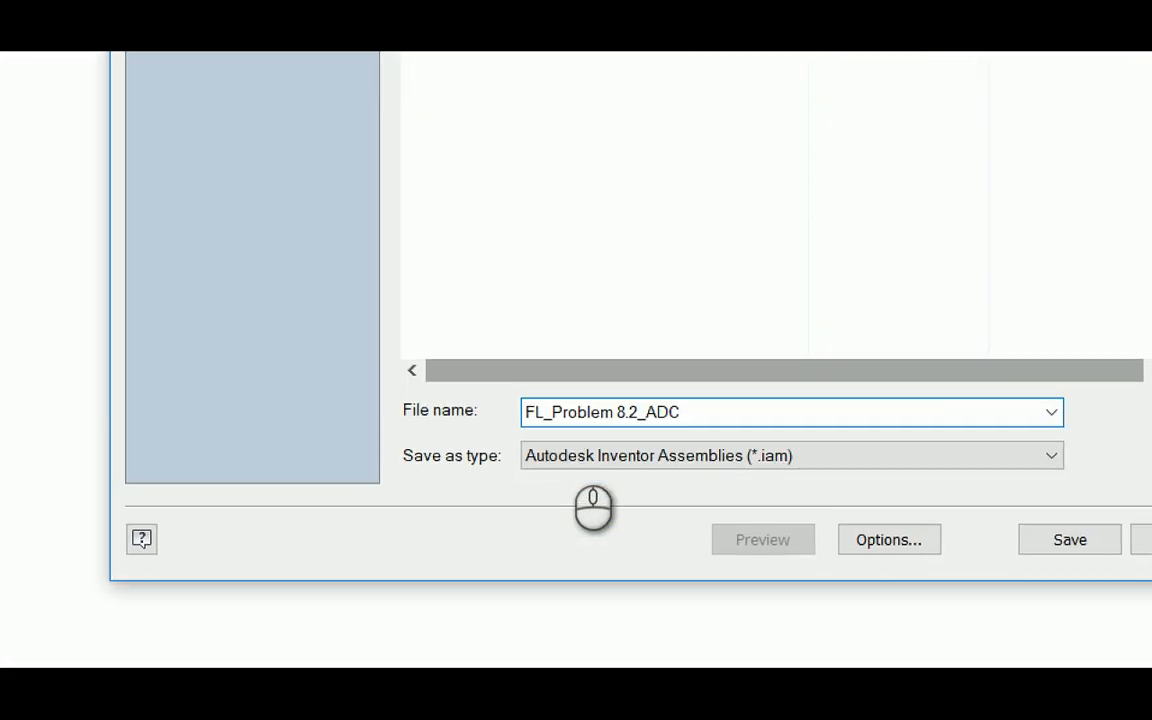
{"action": "left_click", "coordinate": [568, 449]}
{"action": "mouse_move", "coordinate": [534, 475]}
{"action": "left_mouse_down"}
{"action": "mouse_move", "coordinate": [535, 486]}
{"action": "mouse_move", "coordinate": [646, 481]}
{"action": "left_mouse_up"}
{"action": "left_click_drag", "start_coordinate": [730, 437], "coordinate": [730, 395]}
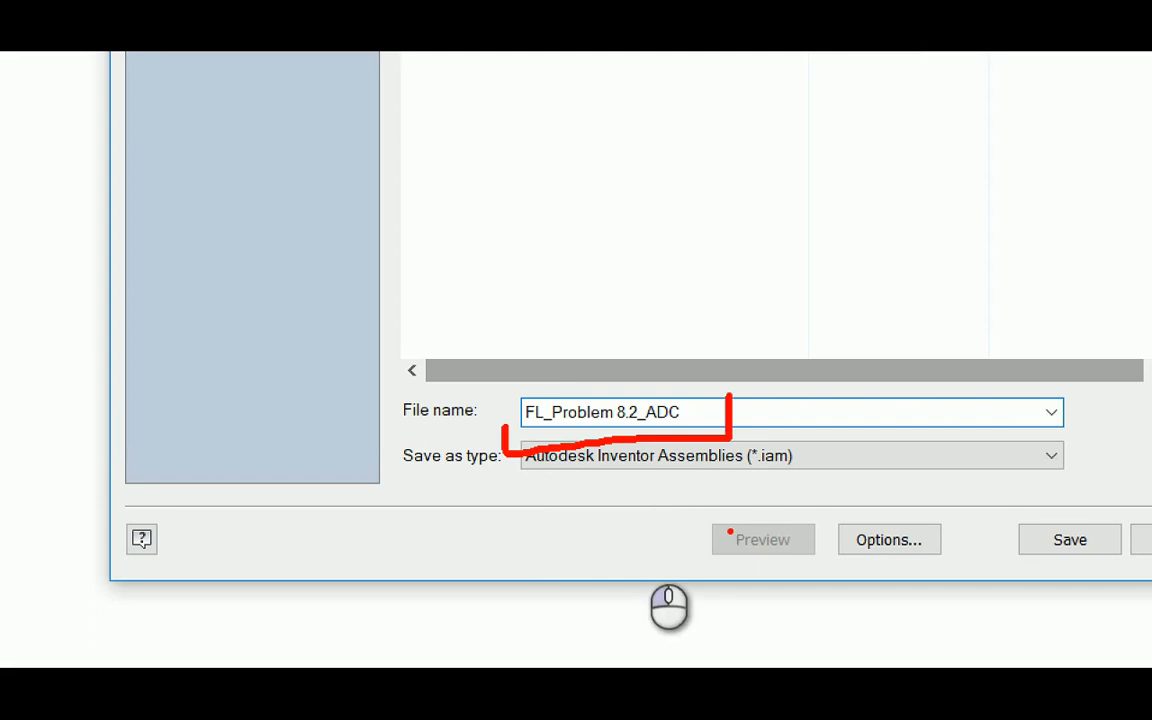
{"action": "key", "text": "Escape"}
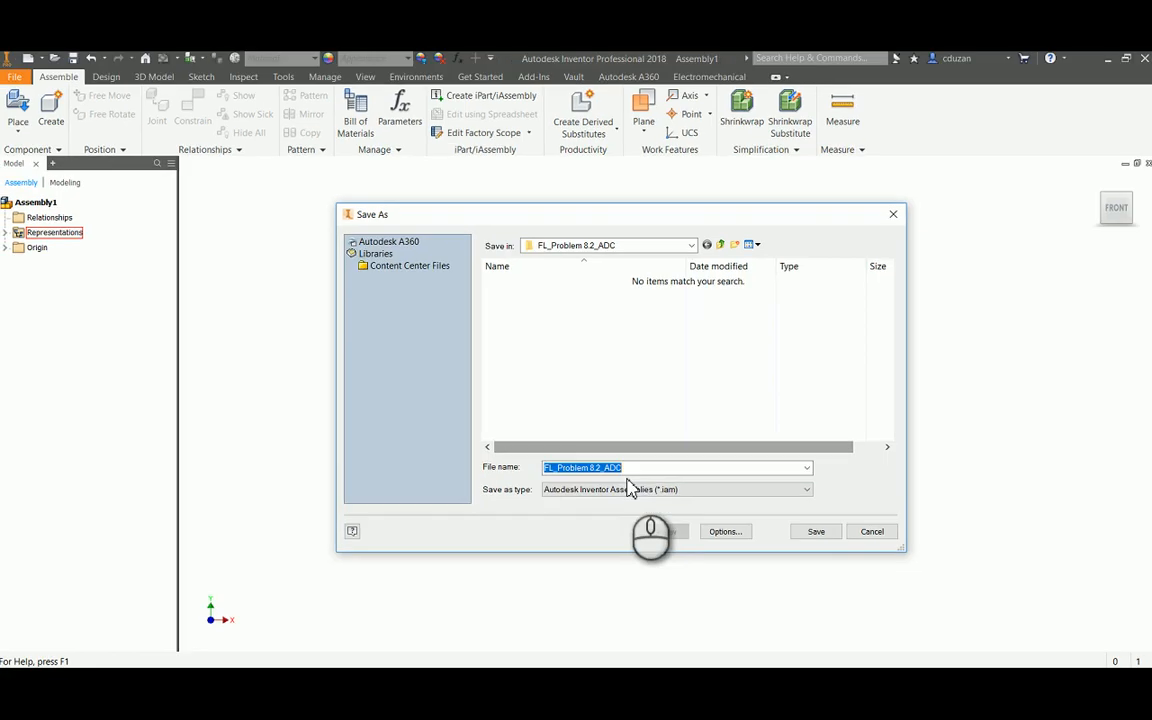
{"action": "left_click", "coordinate": [816, 530]}
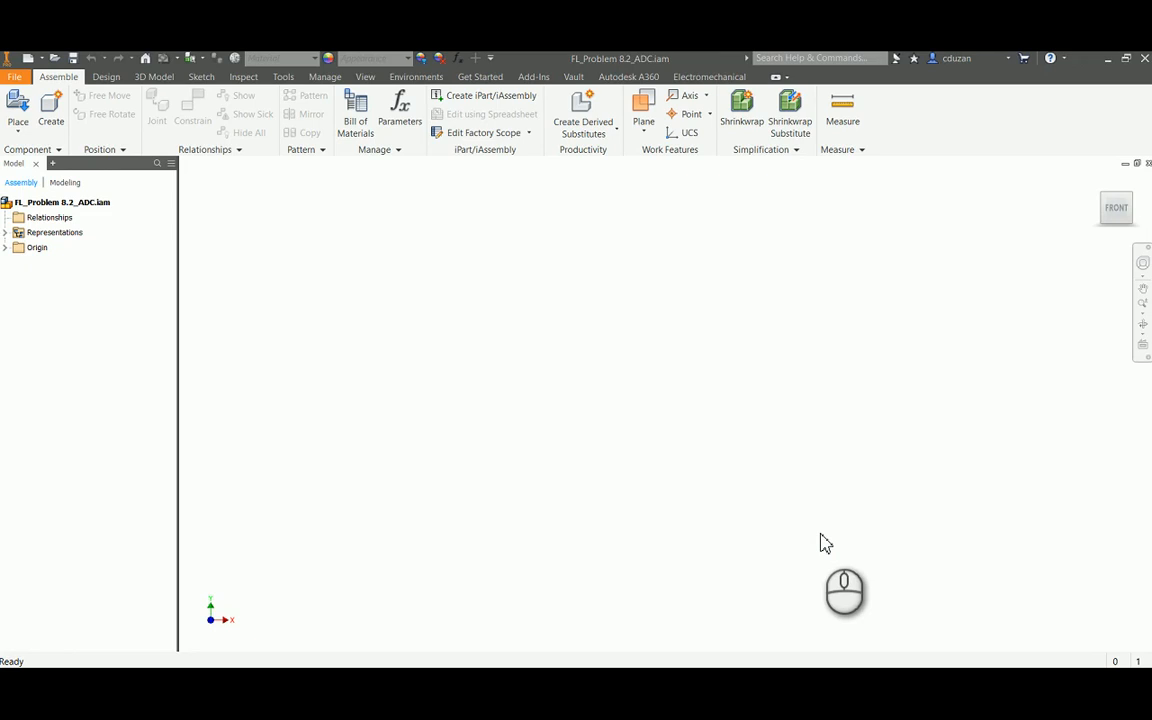
{"action": "left_click", "coordinate": [1147, 163]}
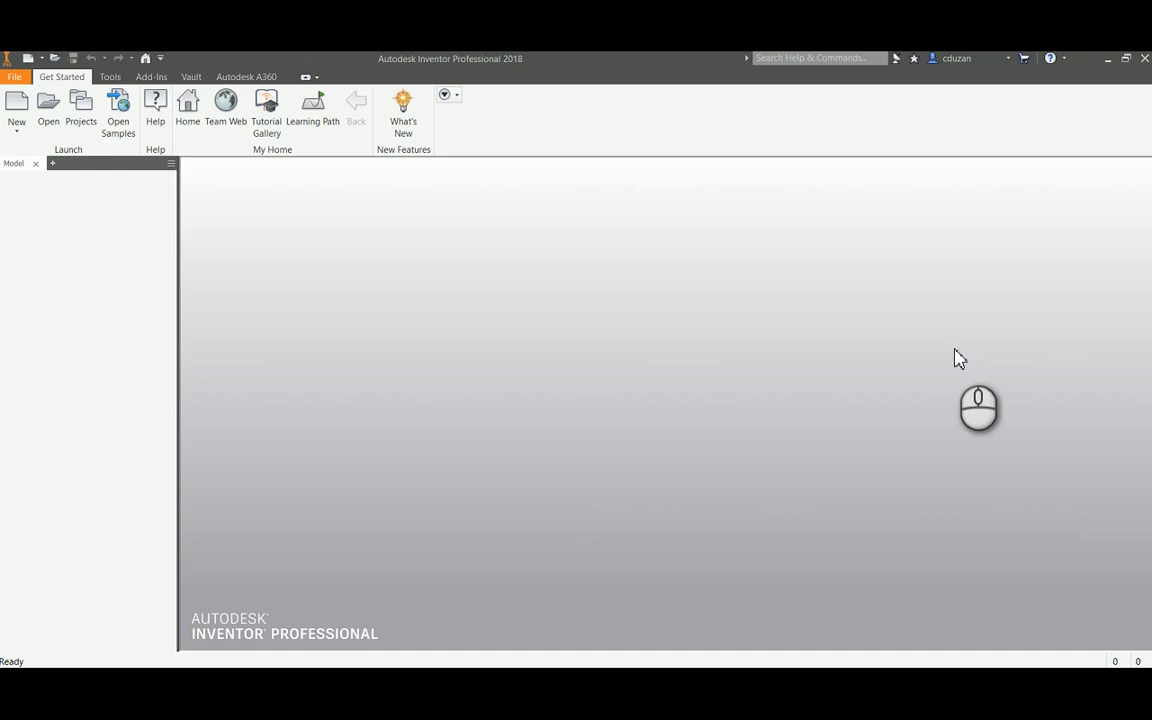
- Create a new presentation from the English Standard (in).ipn template without inserting a model
{"action": "left_click", "coordinate": [17, 105]}
{"action": "scroll", "coordinate": [620, 458], "scroll_direction": "down", "scroll_amount": 5}
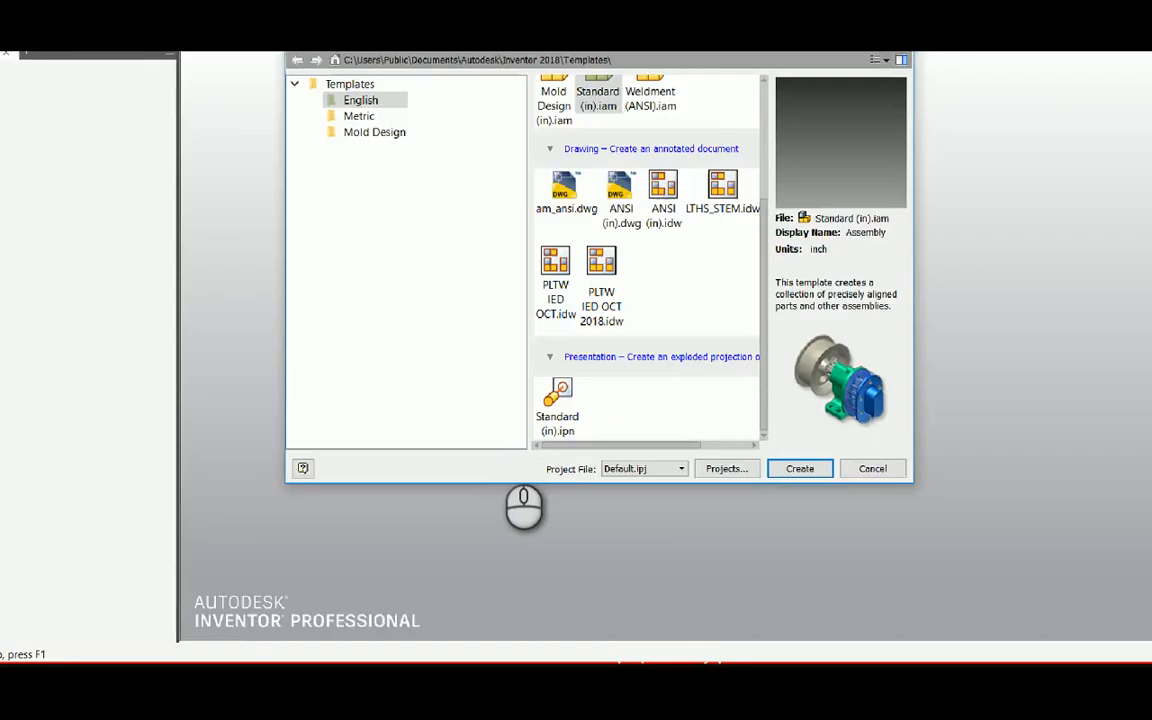
{"action": "left_click", "coordinate": [522, 430]}
{"action": "mouse_move", "coordinate": [522, 415]}
{"action": "left_mouse_down"}
{"action": "mouse_move", "coordinate": [560, 472]}
{"action": "mouse_move", "coordinate": [523, 436]}
{"action": "mouse_move", "coordinate": [537, 467]}
{"action": "left_mouse_up"}
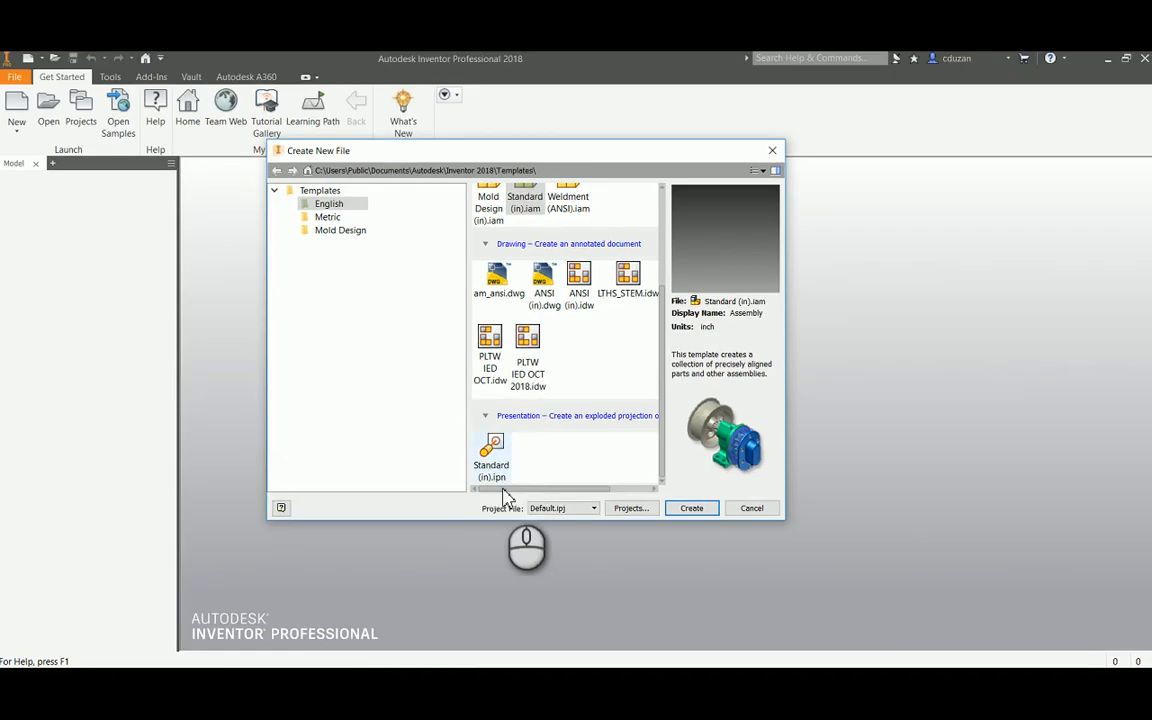
{"action": "left_click", "coordinate": [568, 395]}
{"action": "left_click", "coordinate": [969, 499]}
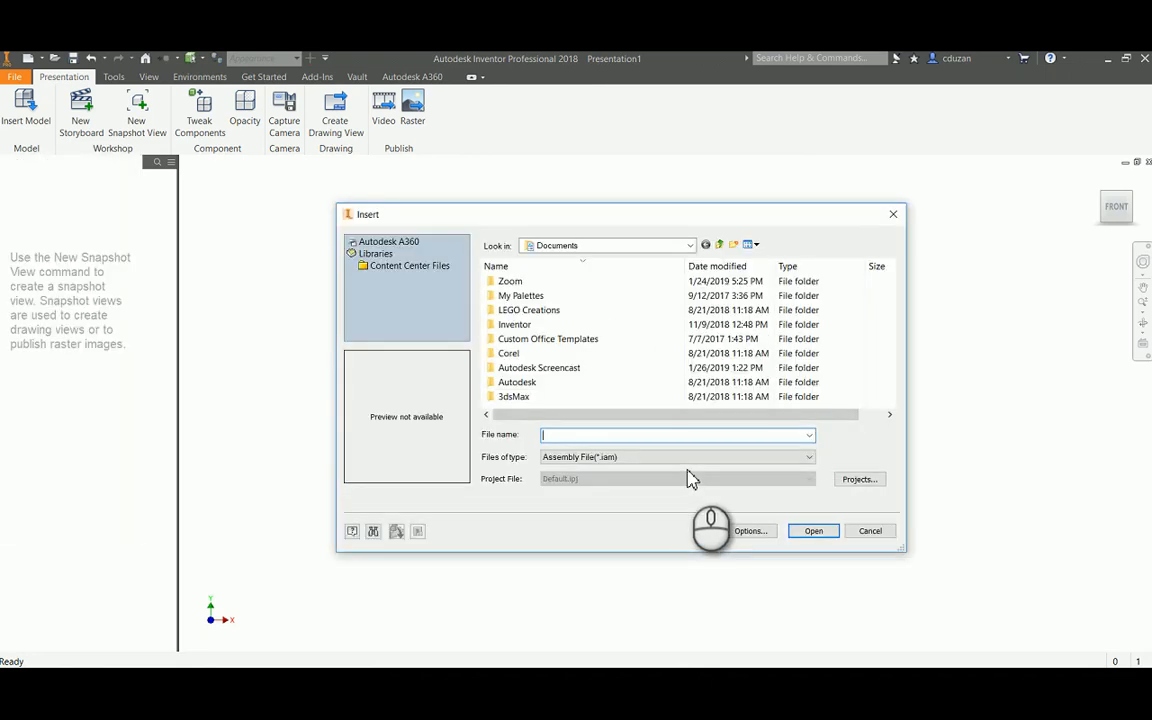
{"action": "key", "text": "Escape"}
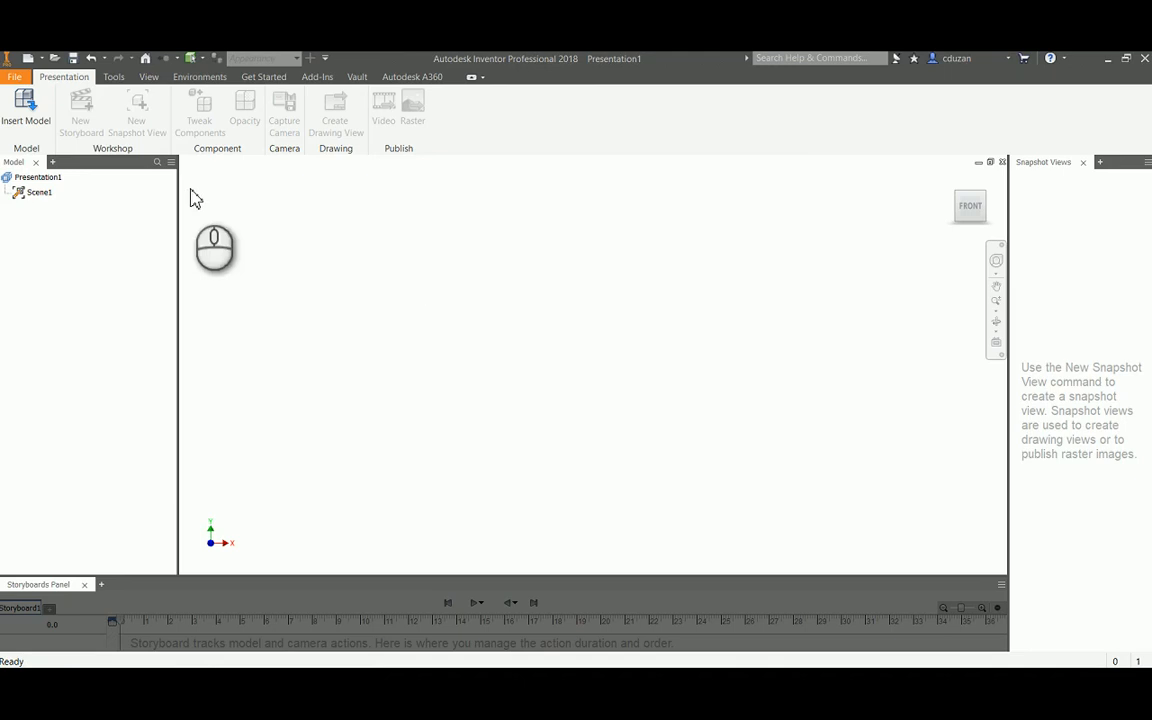
- Save the presentation as FL_Problem 8.2_ADC in the project folder as an .ipn file and close it
{"action": "left_click", "coordinate": [14, 76]}
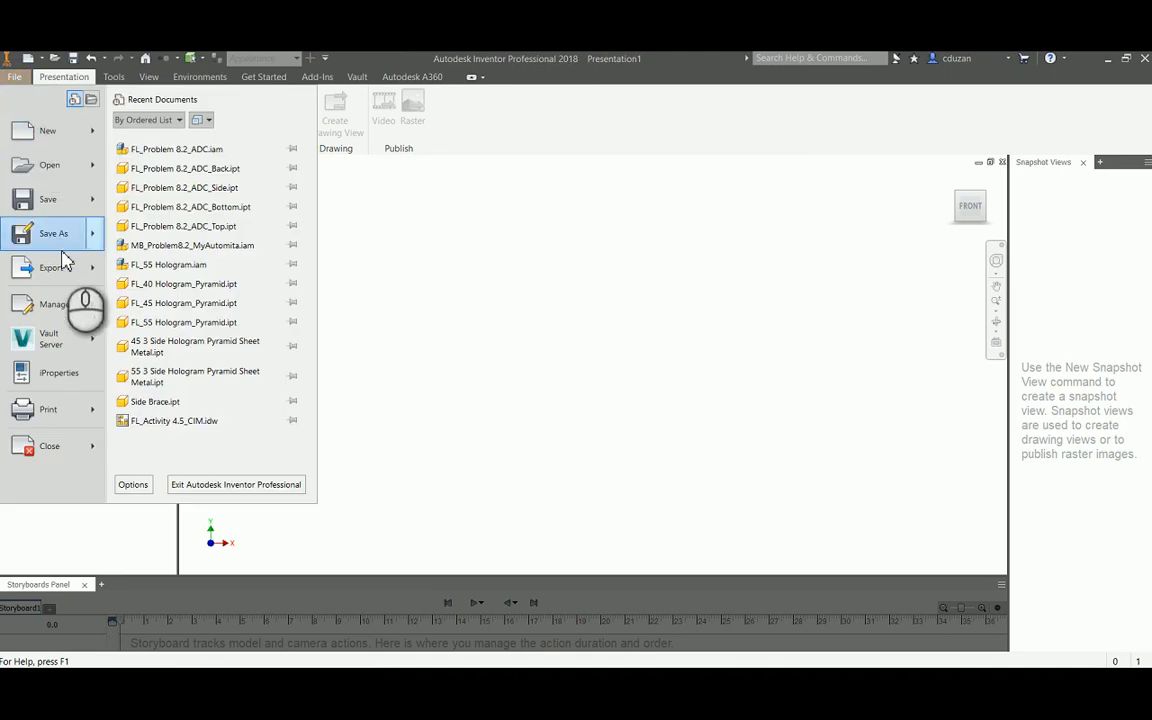
{"action": "left_click", "coordinate": [55, 233]}
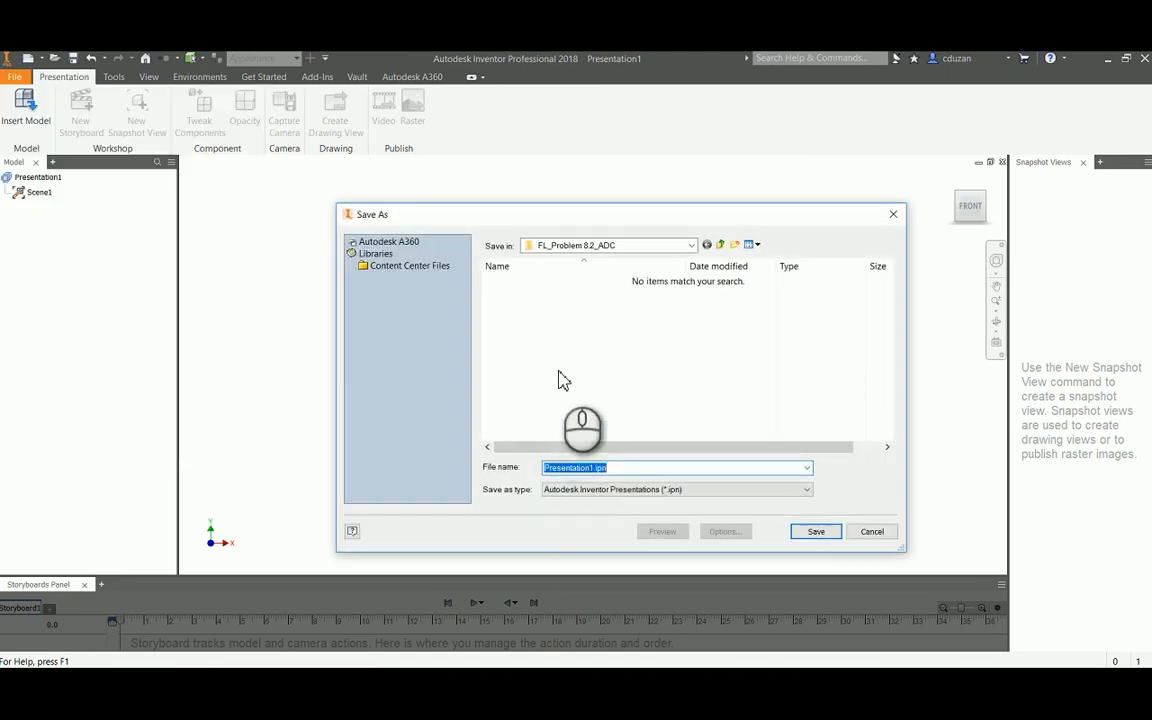
{"action": "type", "text": "F"}
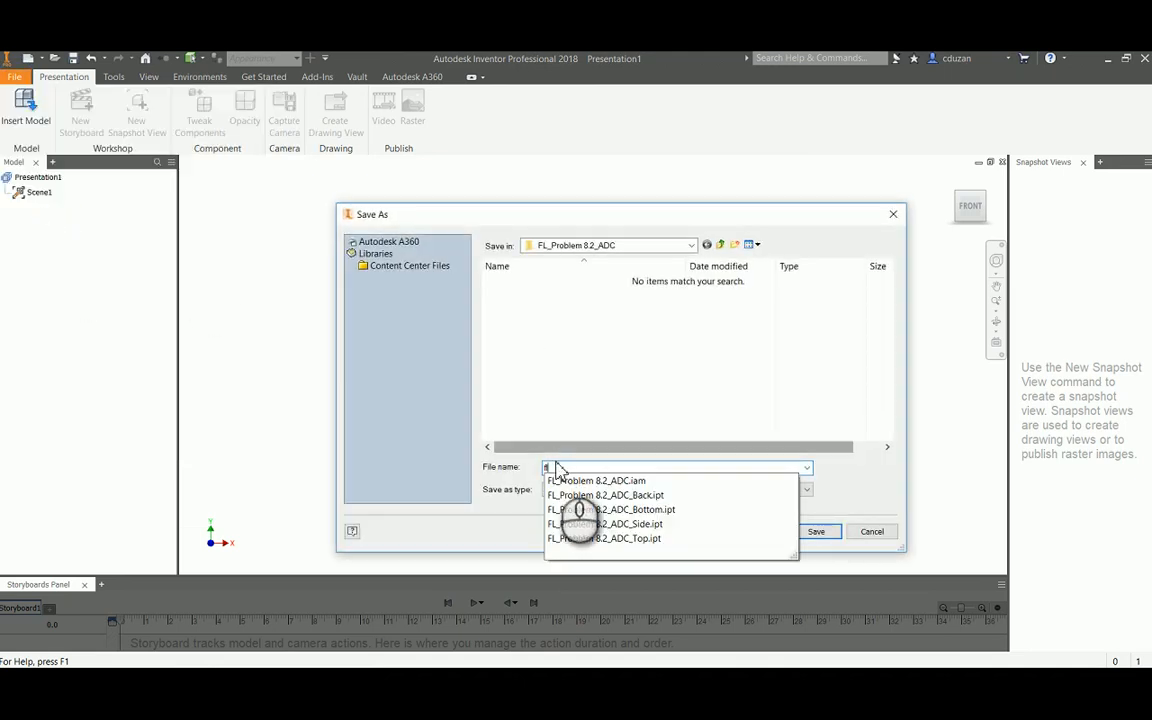
{"action": "left_click", "coordinate": [578, 482]}
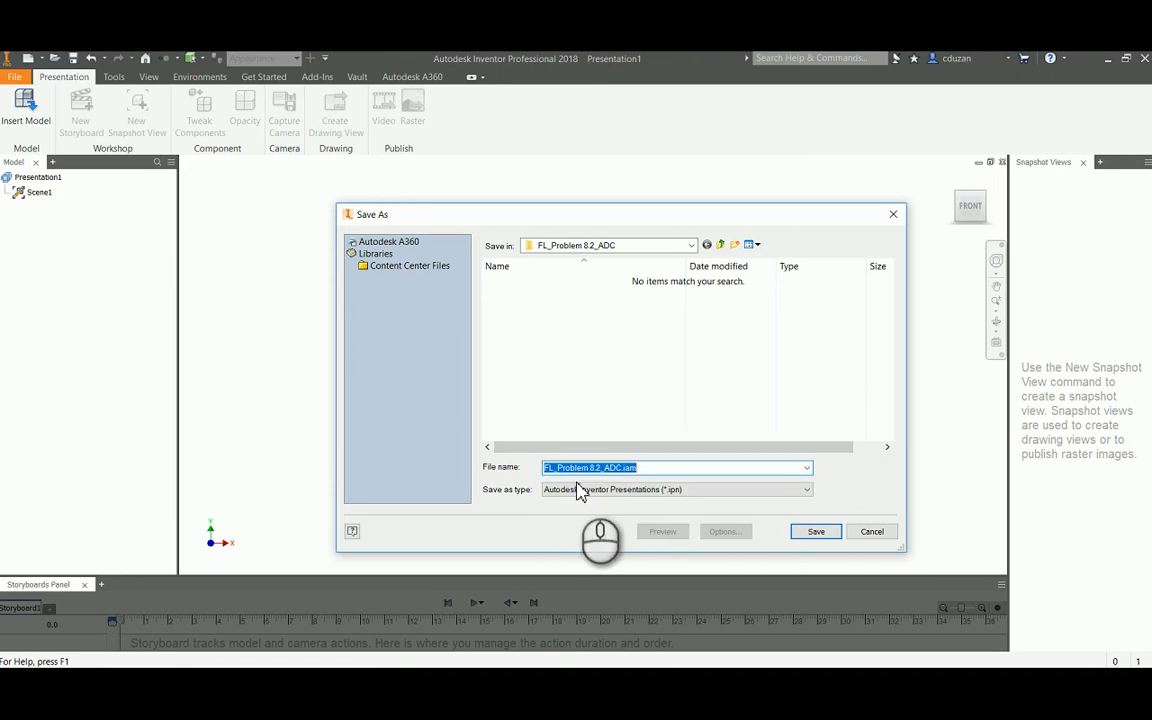
{"action": "left_click", "coordinate": [641, 467]}
{"action": "key", "text": "BackSpace"}
{"action": "key", "text": "BackSpace"}
{"action": "key", "text": "BackSpace"}
{"action": "key", "text": "BackSpace"}
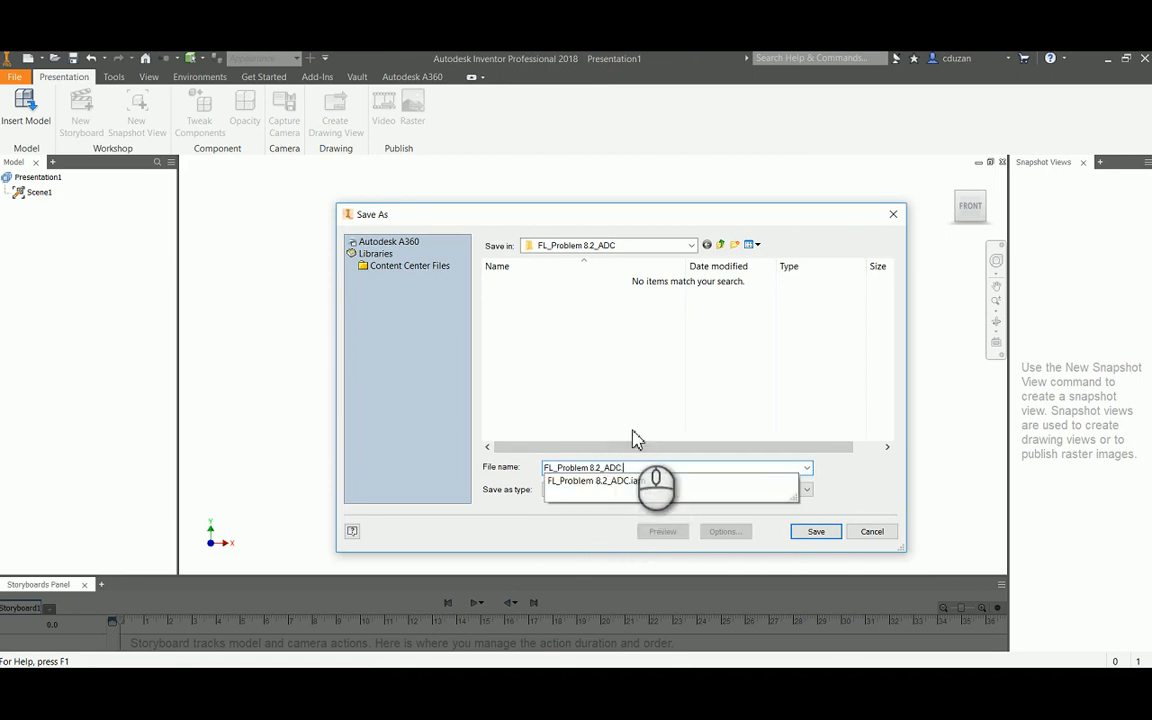
{"action": "left_click", "coordinate": [855, 483]}
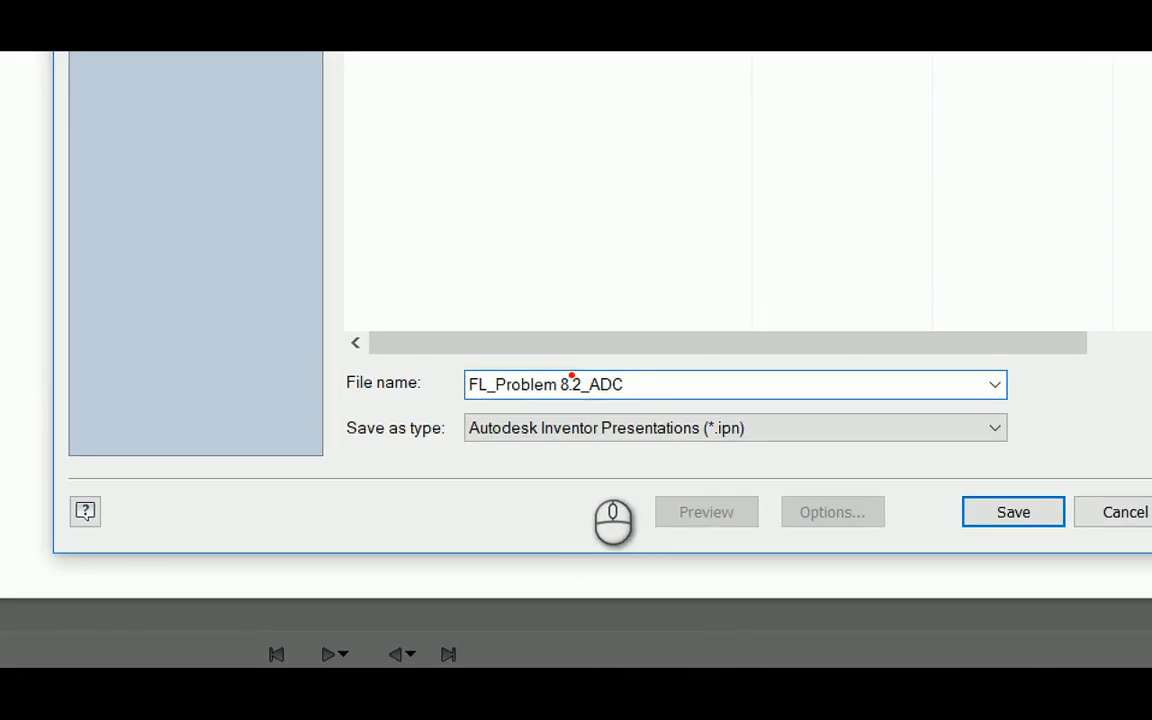
{"action": "mouse_move", "coordinate": [438, 368]}
{"action": "left_mouse_down"}
{"action": "mouse_move", "coordinate": [439, 381]}
{"action": "mouse_move", "coordinate": [599, 395]}
{"action": "mouse_move", "coordinate": [612, 352]}
{"action": "left_mouse_up"}
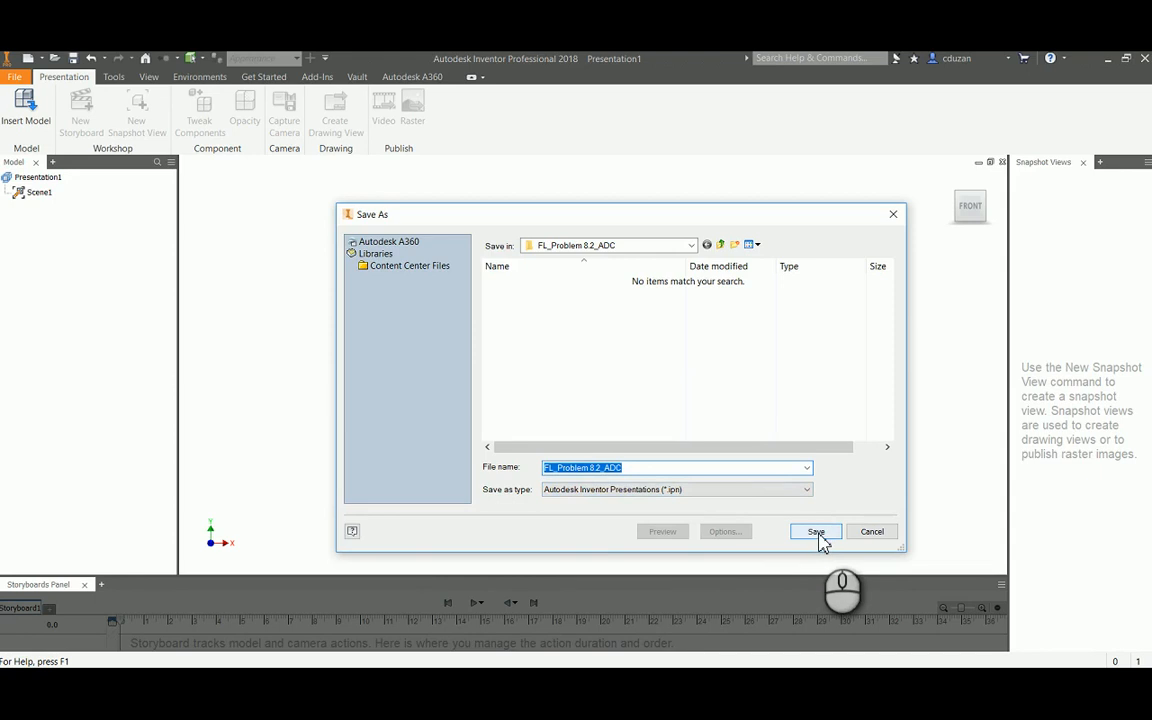
{"action": "left_click", "coordinate": [1013, 512]}
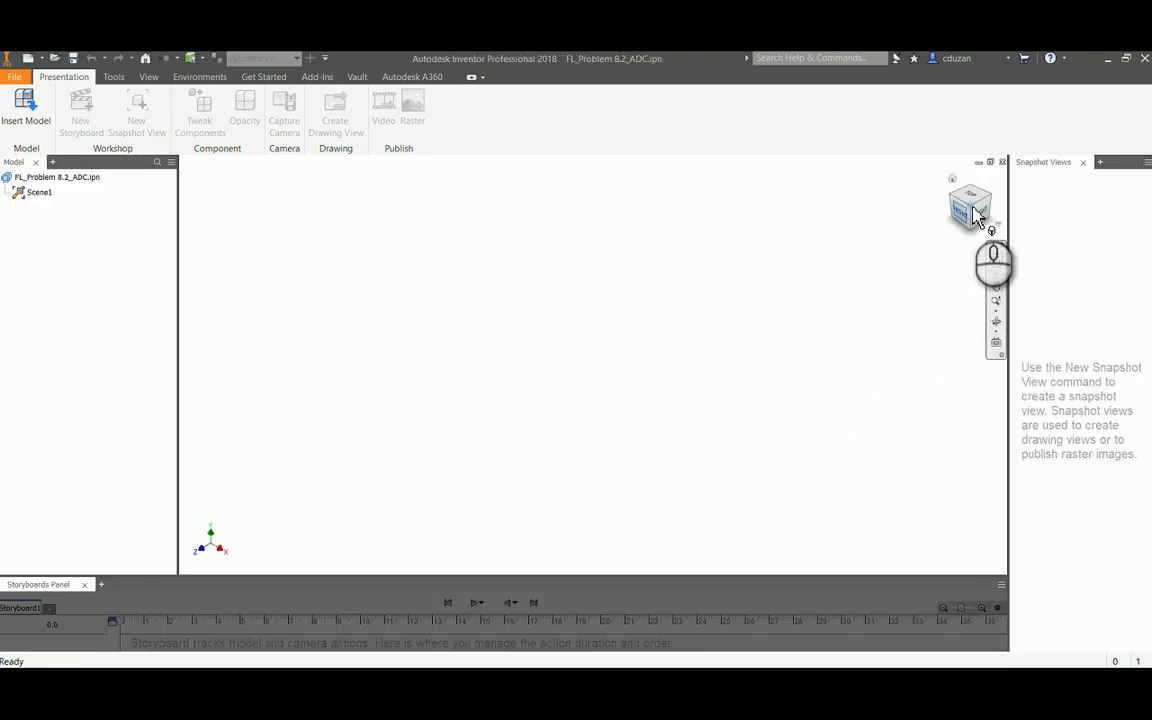
{"action": "left_click", "coordinate": [1002, 163]}
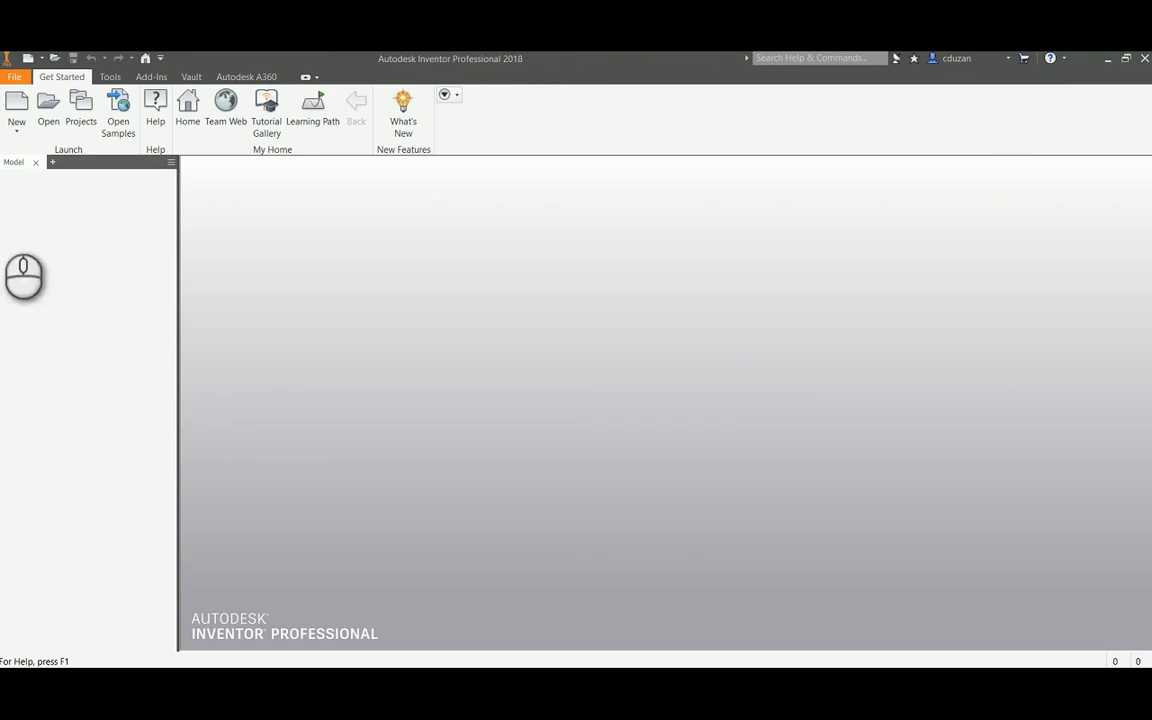
- Create a new drawing from the English LTHS PLTW IED.idw template
{"action": "left_click", "coordinate": [16, 108]}
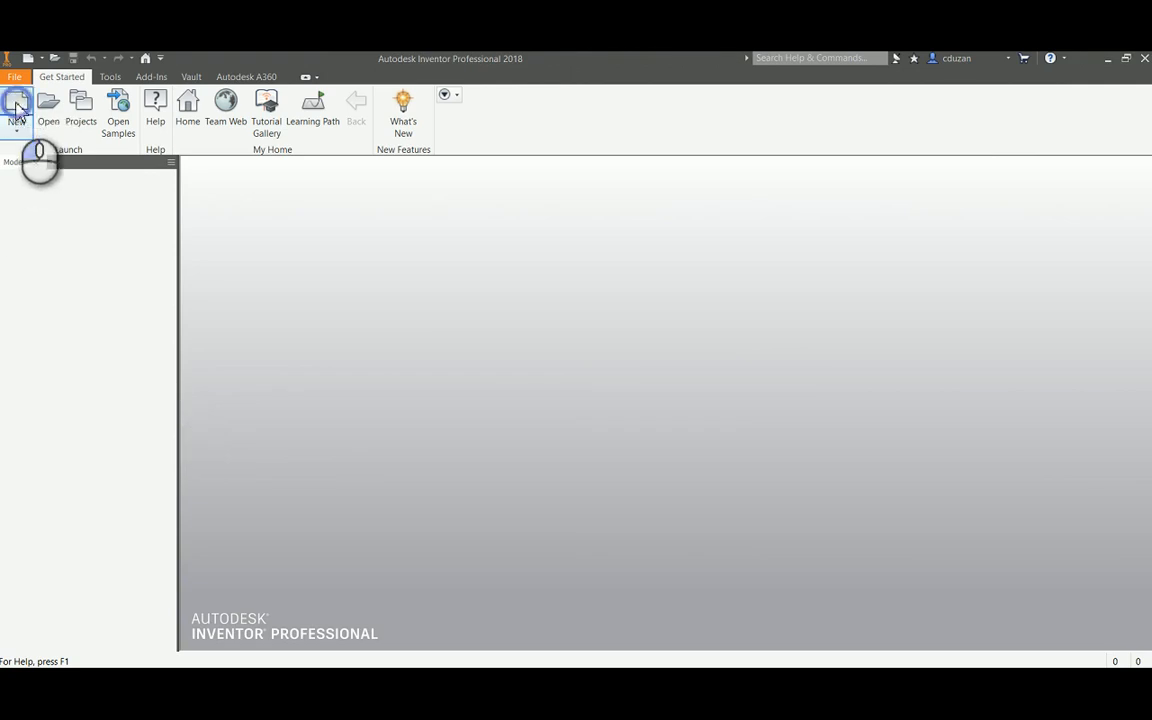
{"action": "scroll", "coordinate": [522, 390], "scroll_direction": "down", "scroll_amount": 2}
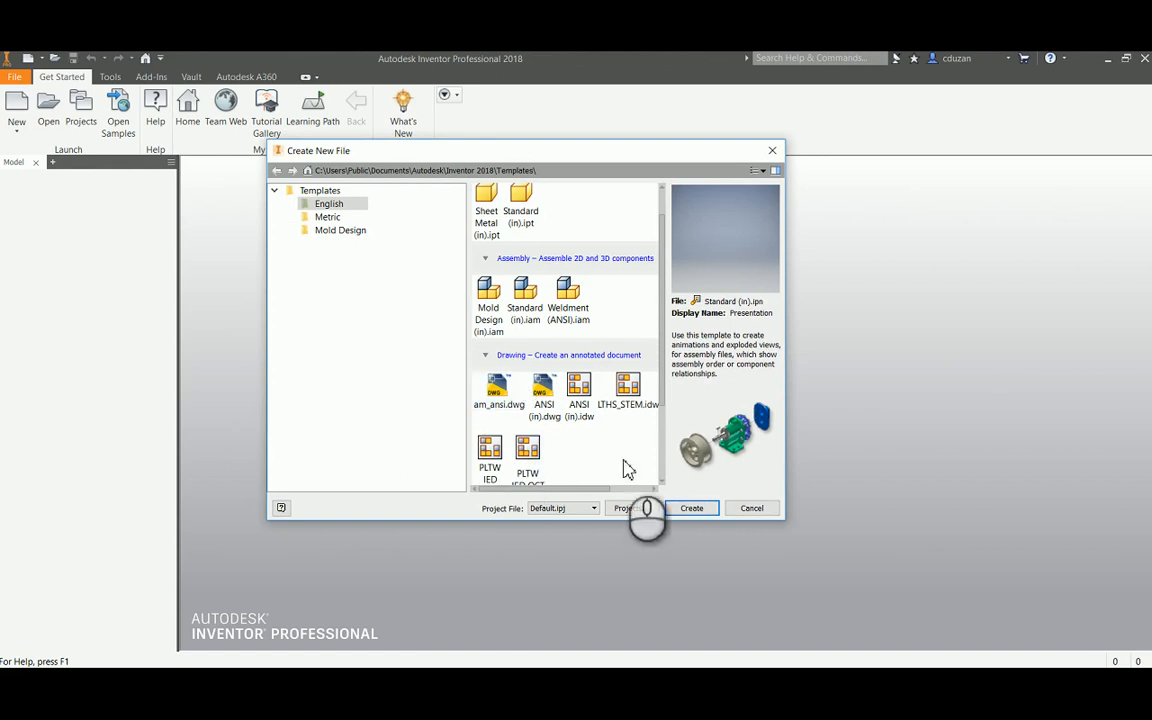
{"action": "scroll", "coordinate": [617, 456], "scroll_direction": "down", "scroll_amount": 1}
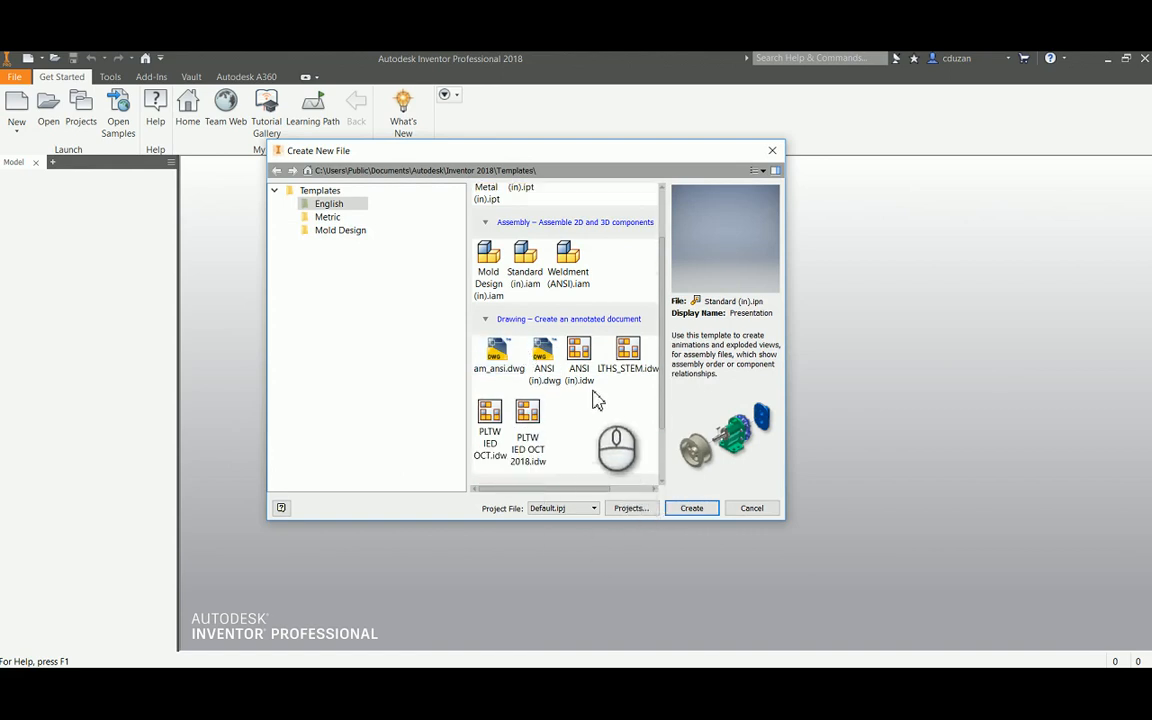
{"action": "left_click_drag", "start_coordinate": [589, 488], "coordinate": [648, 495]}
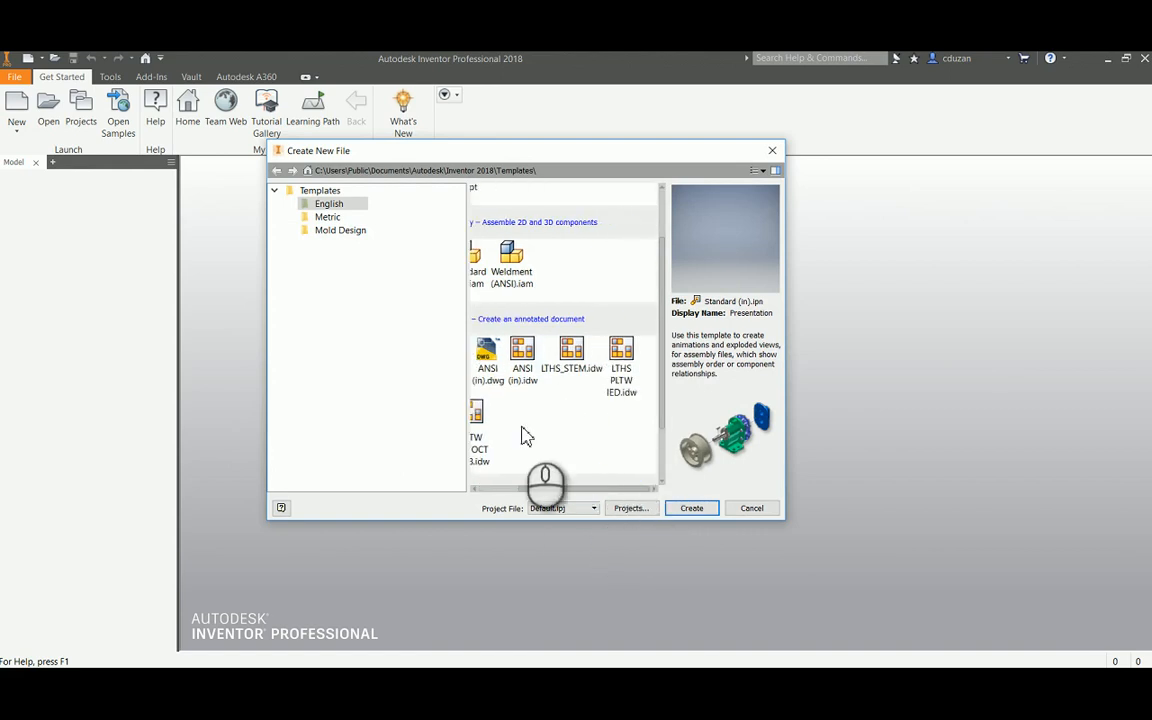
{"action": "left_click", "coordinate": [635, 391]}
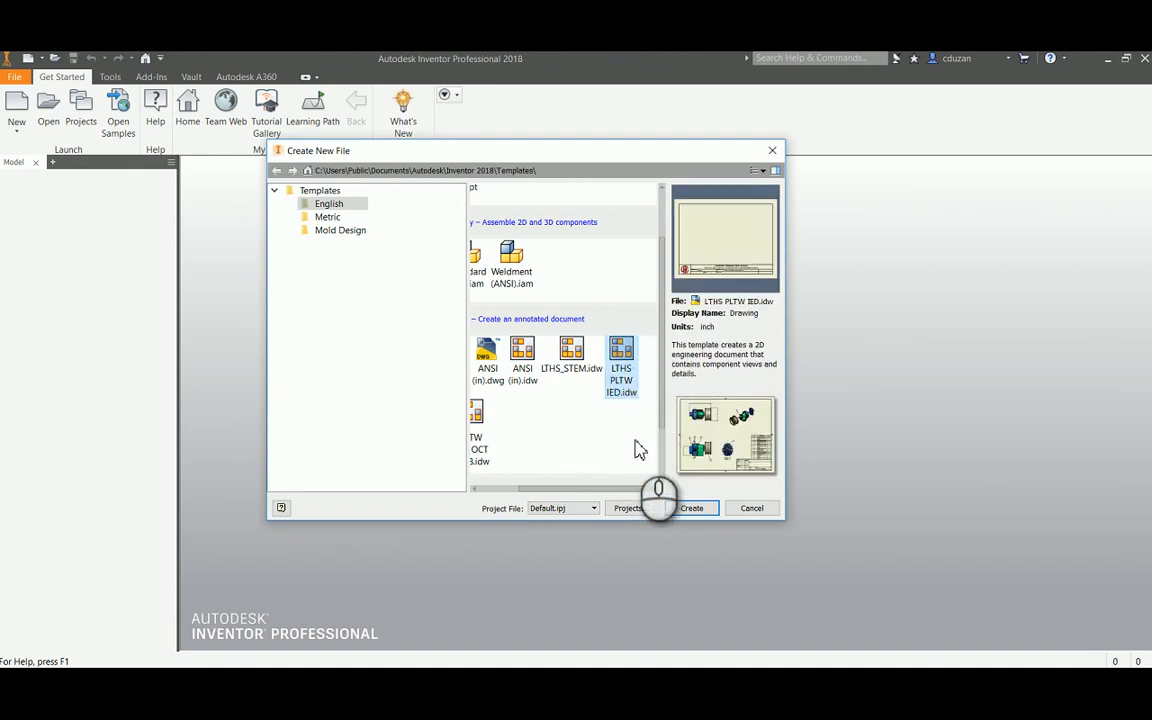
{"action": "left_click", "coordinate": [692, 510]}
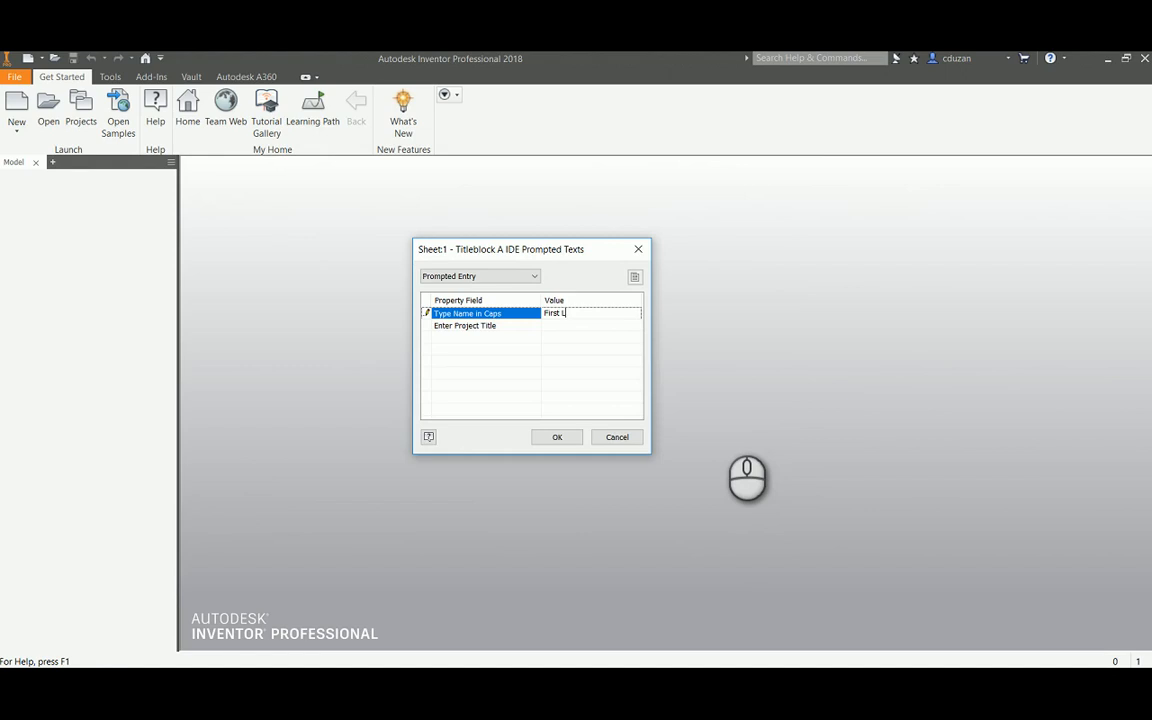
- Fill in the title block prompts with the designer's name and the project title Problem 8.2-Automata Design Challenge
{"action": "left_click", "coordinate": [592, 327]}
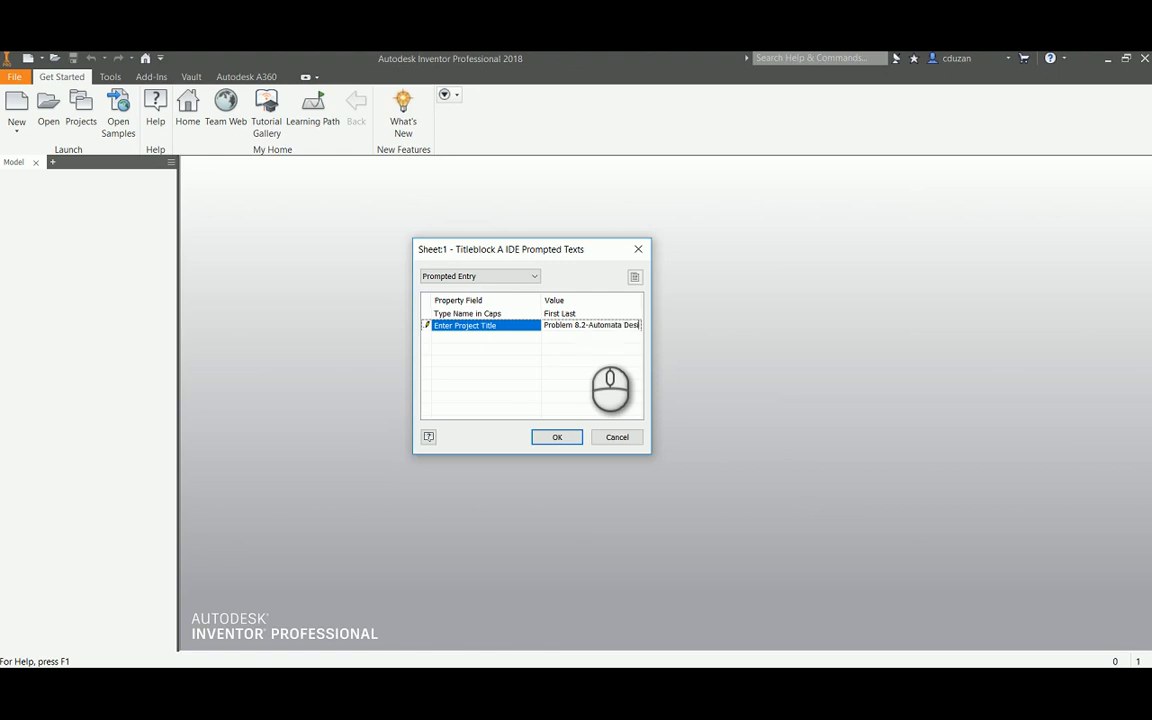
{"action": "left_click", "coordinate": [558, 436]}
{"action": "left_click", "coordinate": [536, 426]}
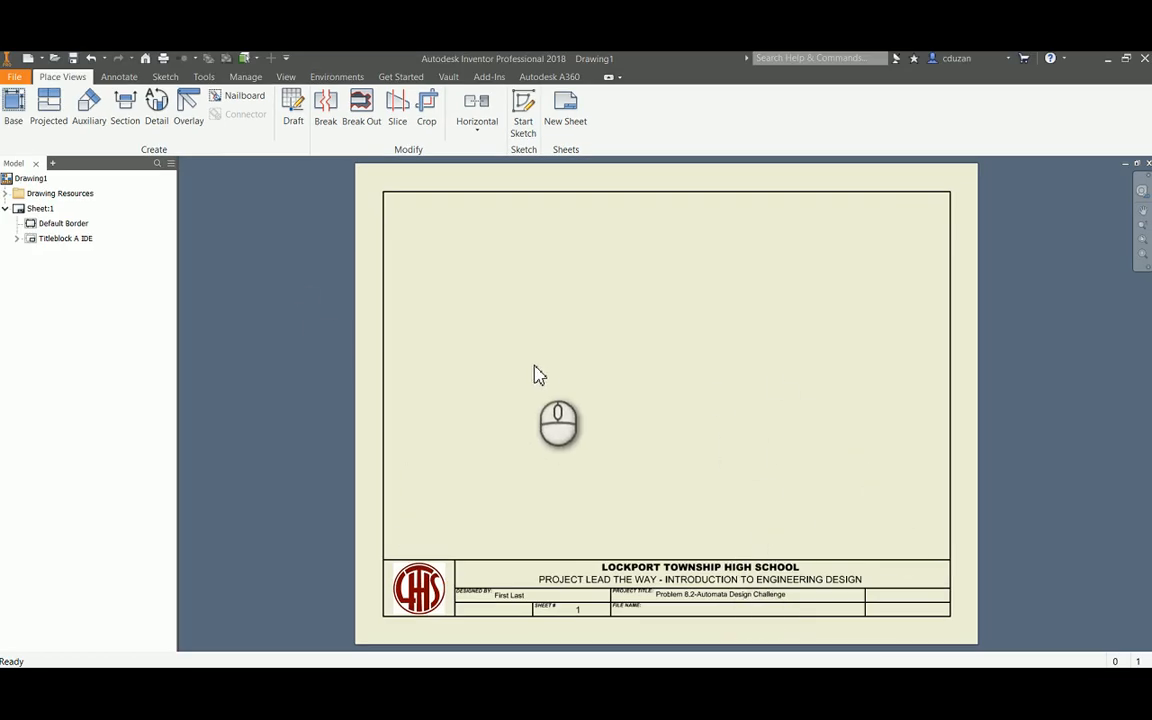
- Save the drawing as FL_Problem 8.2_ADC in the project folder as an .idw file and close it
{"action": "left_click", "coordinate": [14, 76]}
{"action": "left_click", "coordinate": [57, 234]}
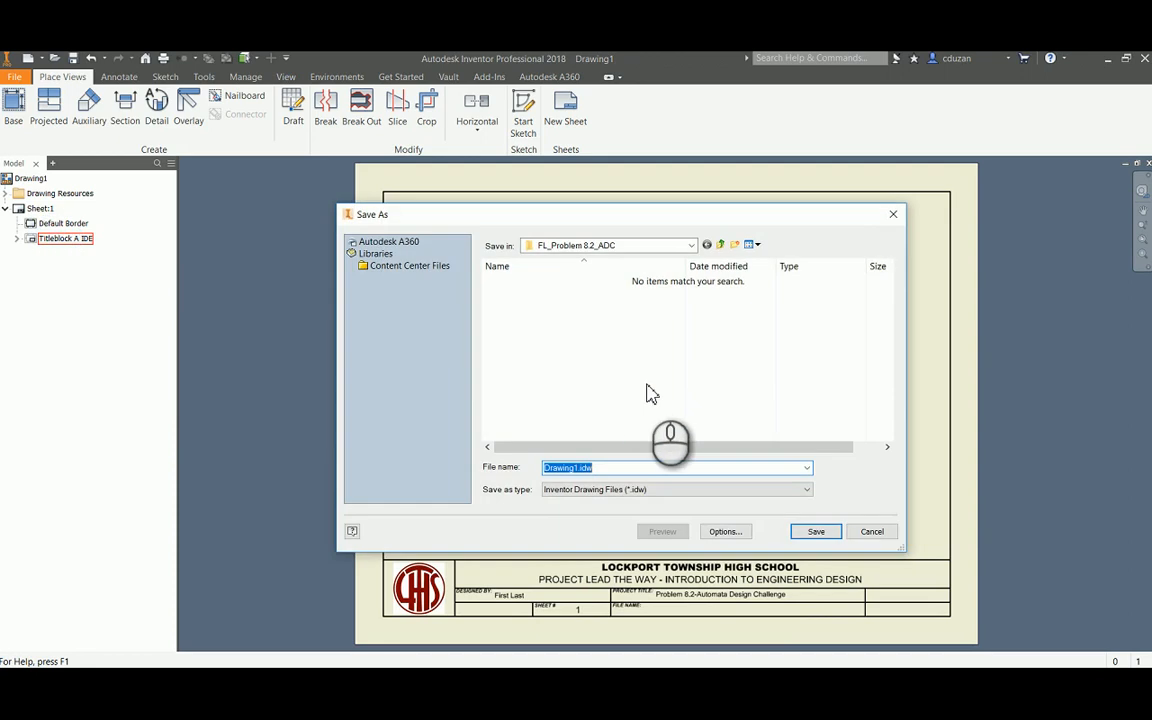
{"action": "type", "text": "FL"}
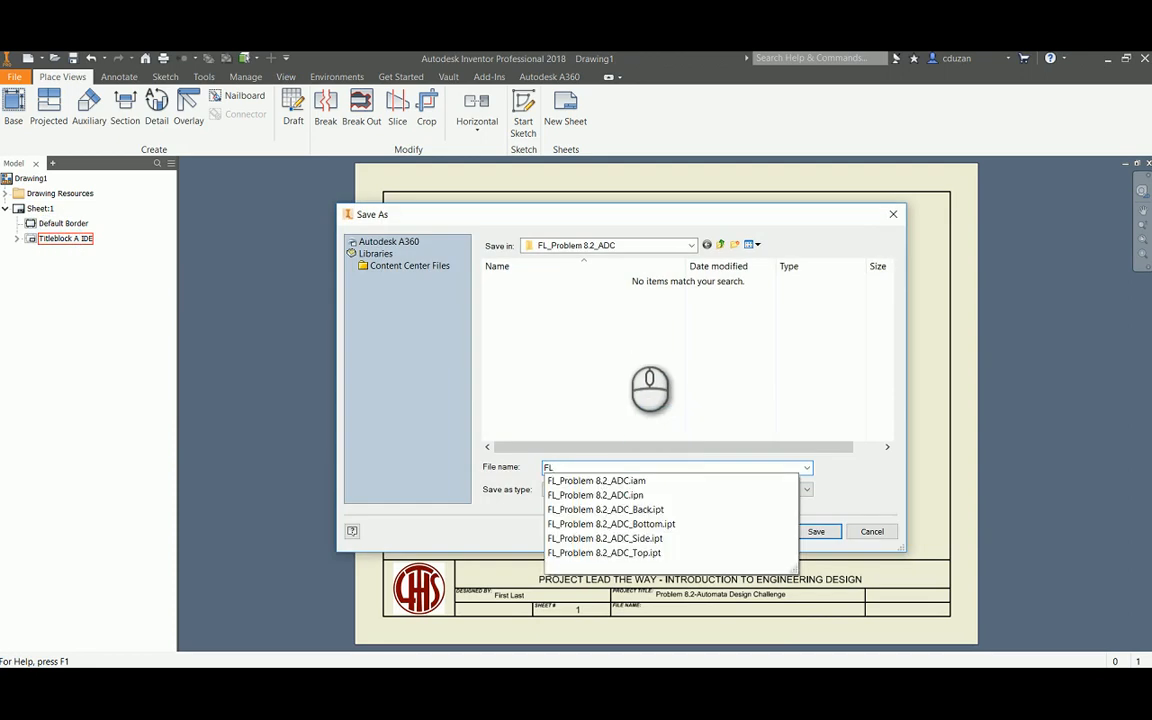
{"action": "key", "text": "ctrl+1"}
{"action": "left_click", "coordinate": [590, 288]}
{"action": "mouse_move", "coordinate": [500, 276]}
{"action": "left_mouse_down"}
{"action": "mouse_move", "coordinate": [656, 218]}
{"action": "mouse_move", "coordinate": [516, 307]}
{"action": "left_mouse_up"}
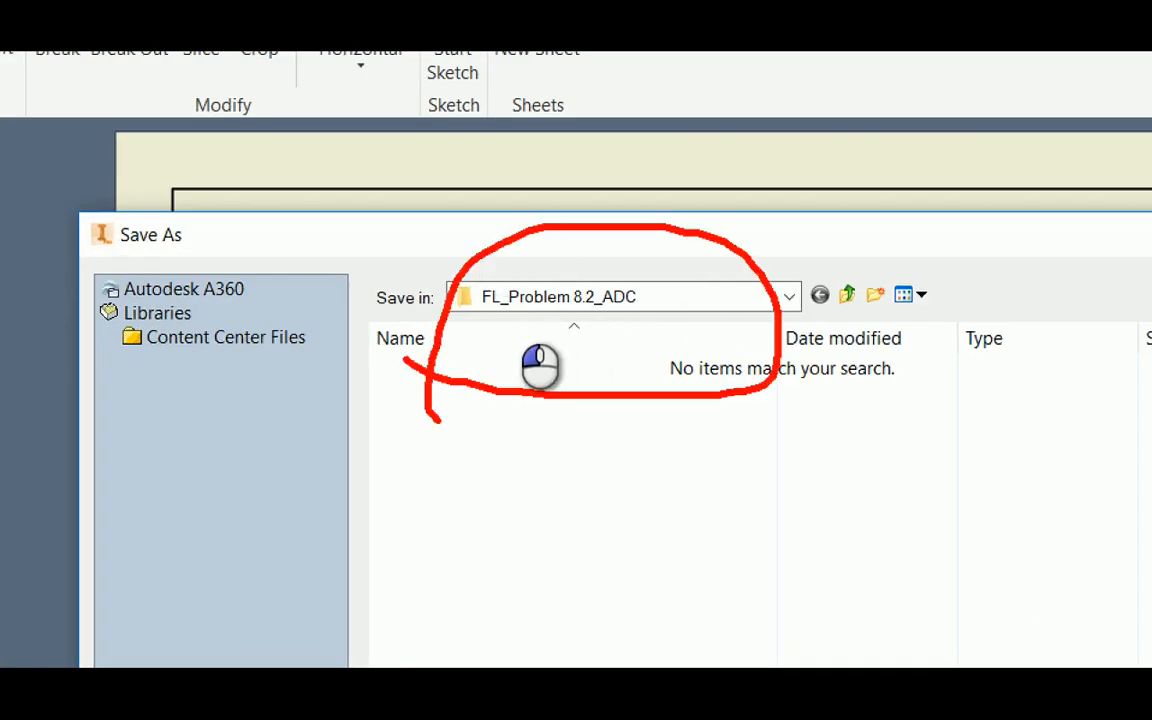
{"action": "key", "text": "Escape"}
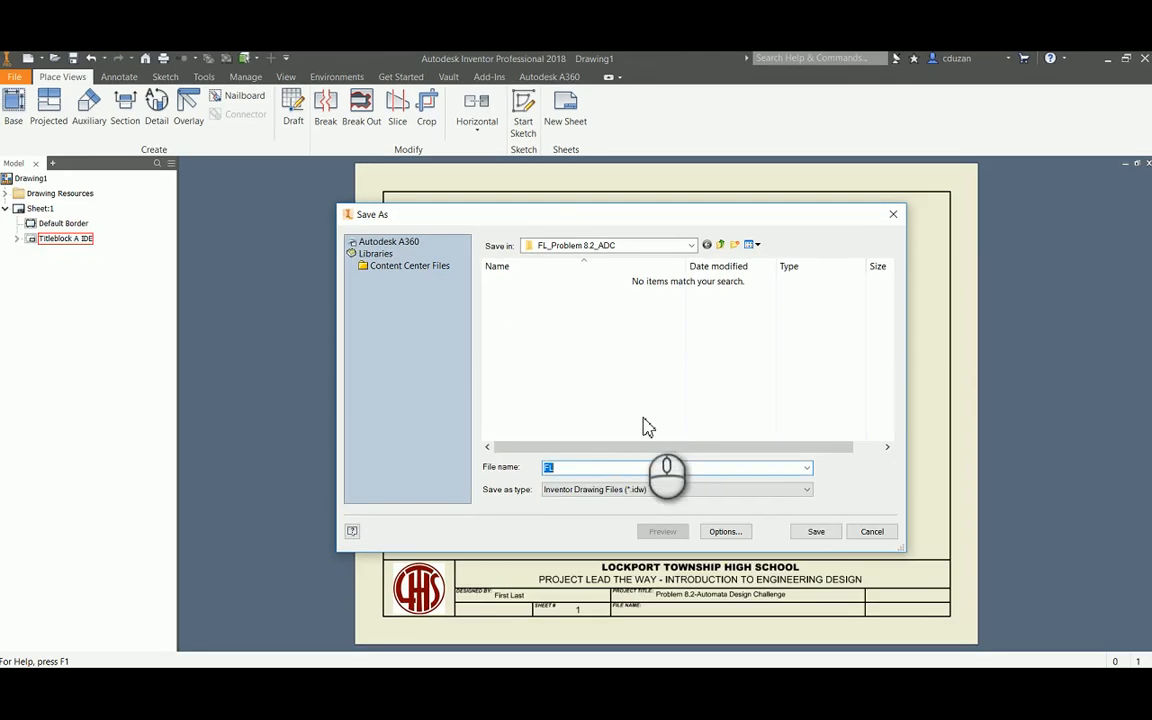
{"action": "left_click", "coordinate": [585, 468]}
{"action": "type", "text": "_"}
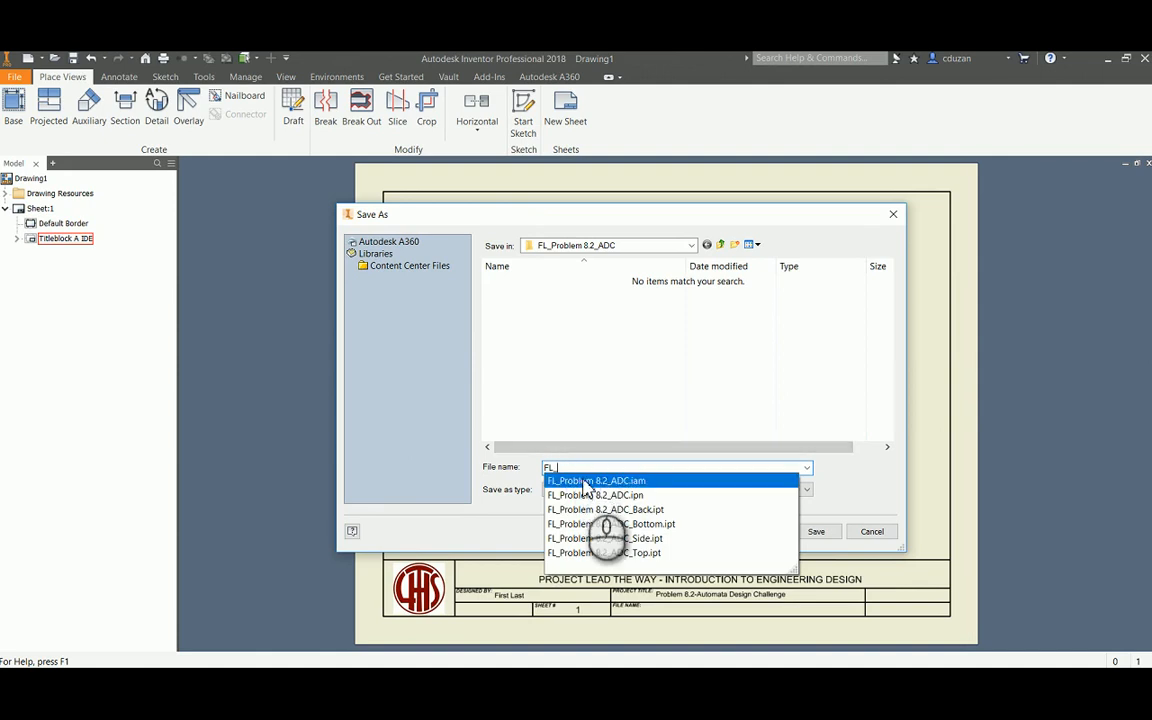
{"action": "left_click", "coordinate": [586, 481]}
{"action": "left_click_drag", "start_coordinate": [643, 468], "coordinate": [628, 470]}
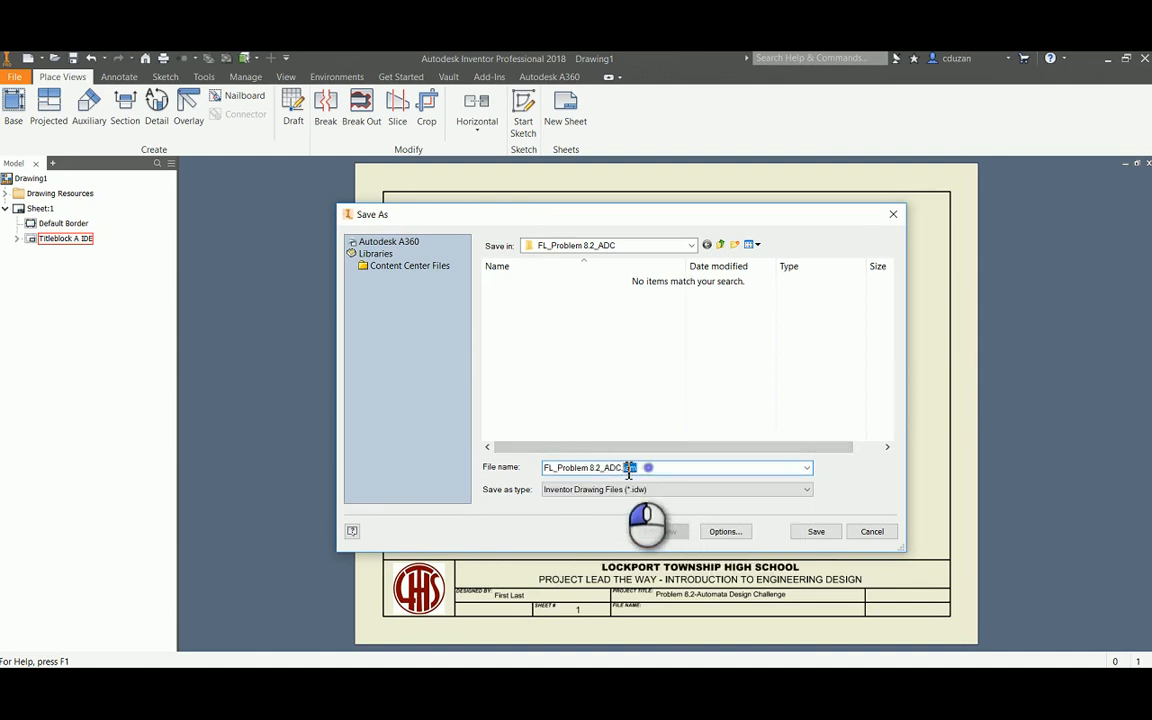
{"action": "key", "text": "BackSpace"}
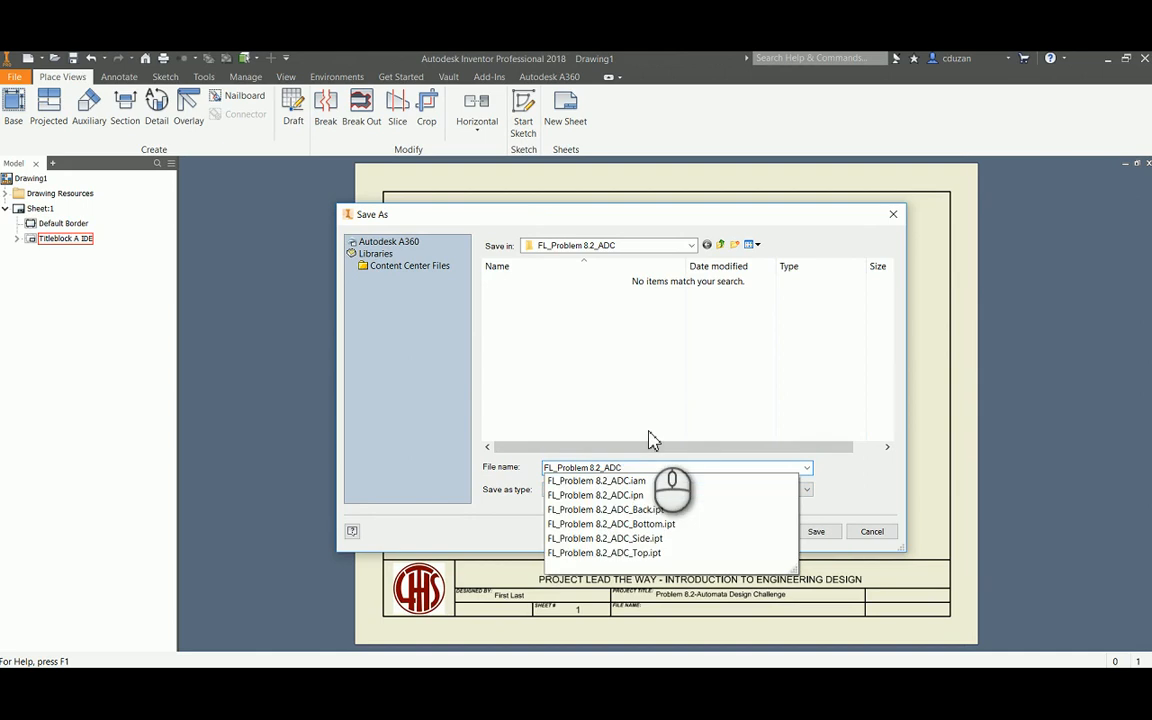
{"action": "left_click", "coordinate": [862, 471]}
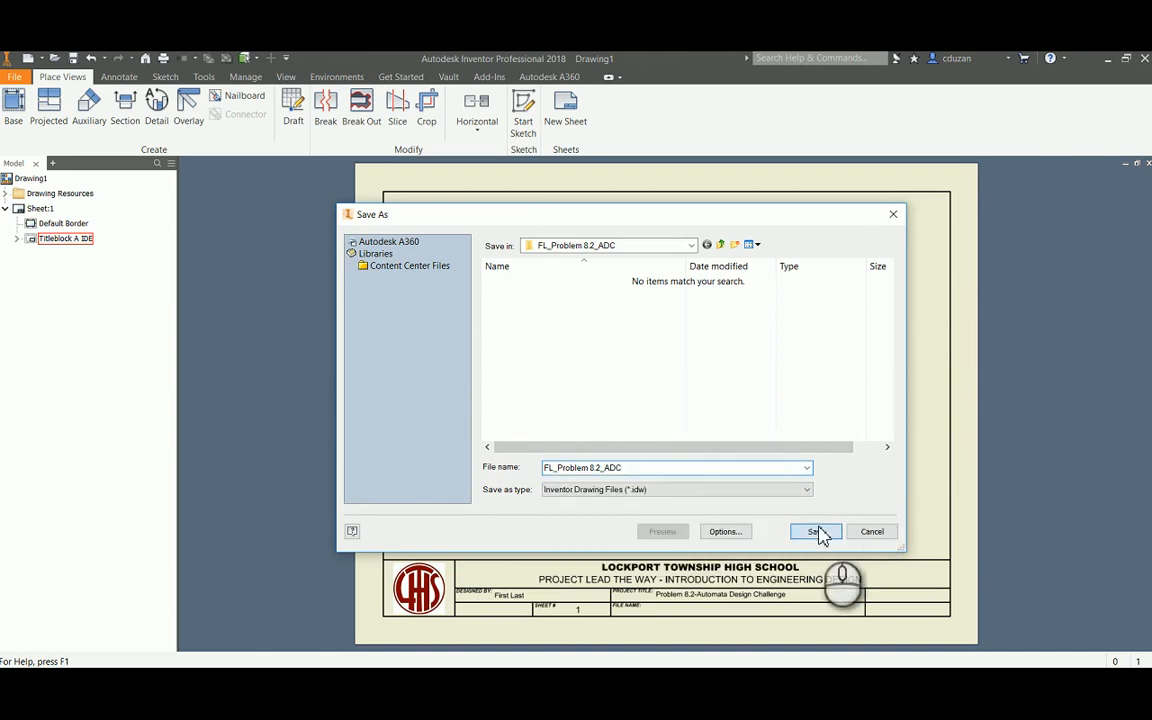
{"action": "left_click", "coordinate": [826, 532]}
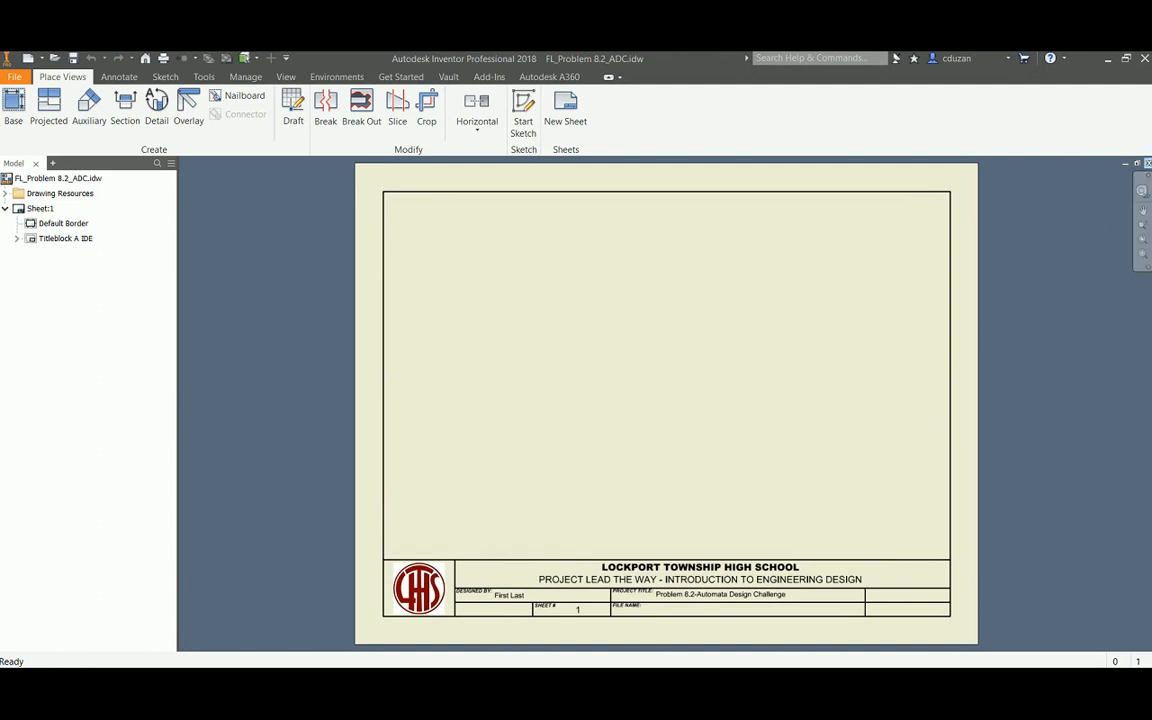
{"action": "left_click", "coordinate": [1147, 163]}
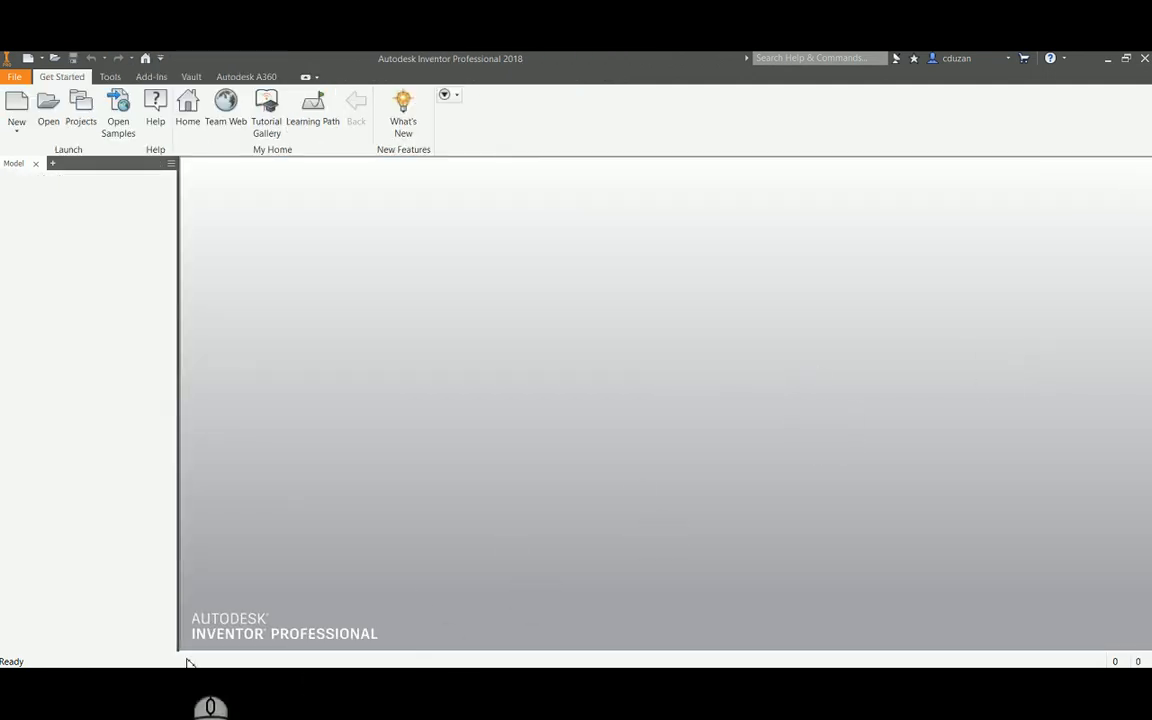
- Check the saved files in the FL_Problem 8.2_ADC folder in File Explorer and bring up the Top panel page of the kit PDF in Acrobat
{"action": "mouse_move", "coordinate": [158, 716]}
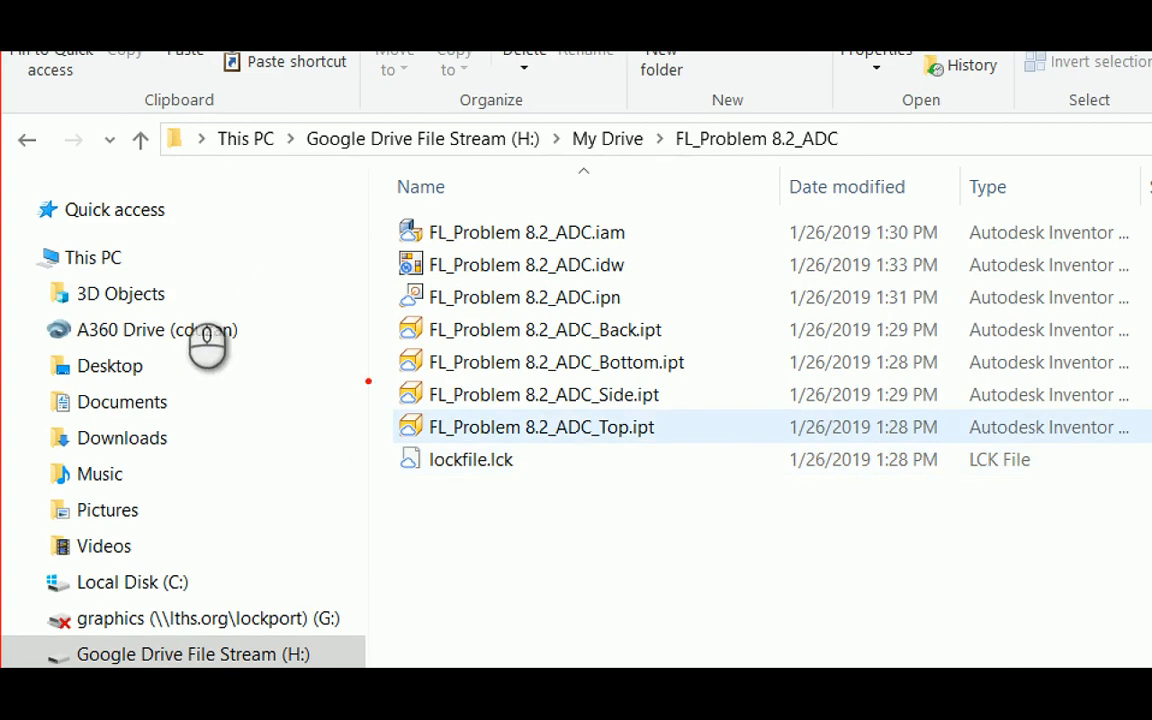
{"action": "mouse_move", "coordinate": [371, 363]}
{"action": "left_mouse_down"}
{"action": "mouse_move", "coordinate": [385, 540]}
{"action": "mouse_move", "coordinate": [769, 362]}
{"action": "mouse_move", "coordinate": [460, 168]}
{"action": "mouse_move", "coordinate": [345, 420]}
{"action": "left_mouse_up"}
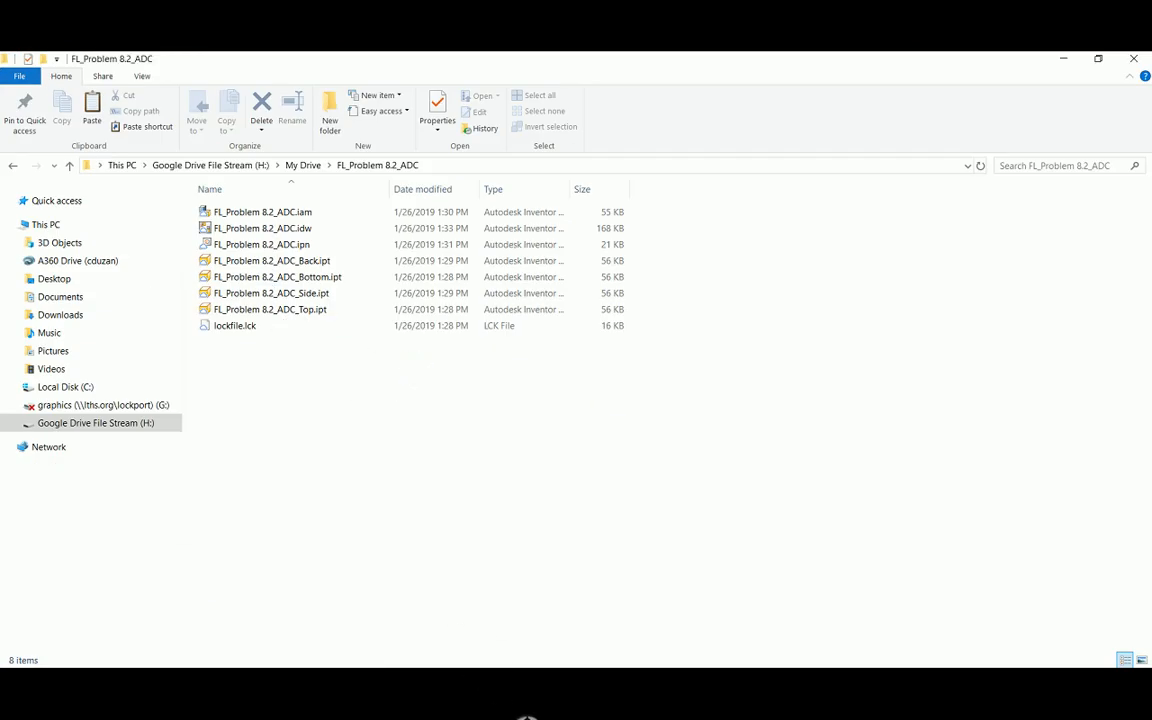
{"action": "mouse_move", "coordinate": [540, 712]}
{"action": "left_click", "coordinate": [663, 640]}
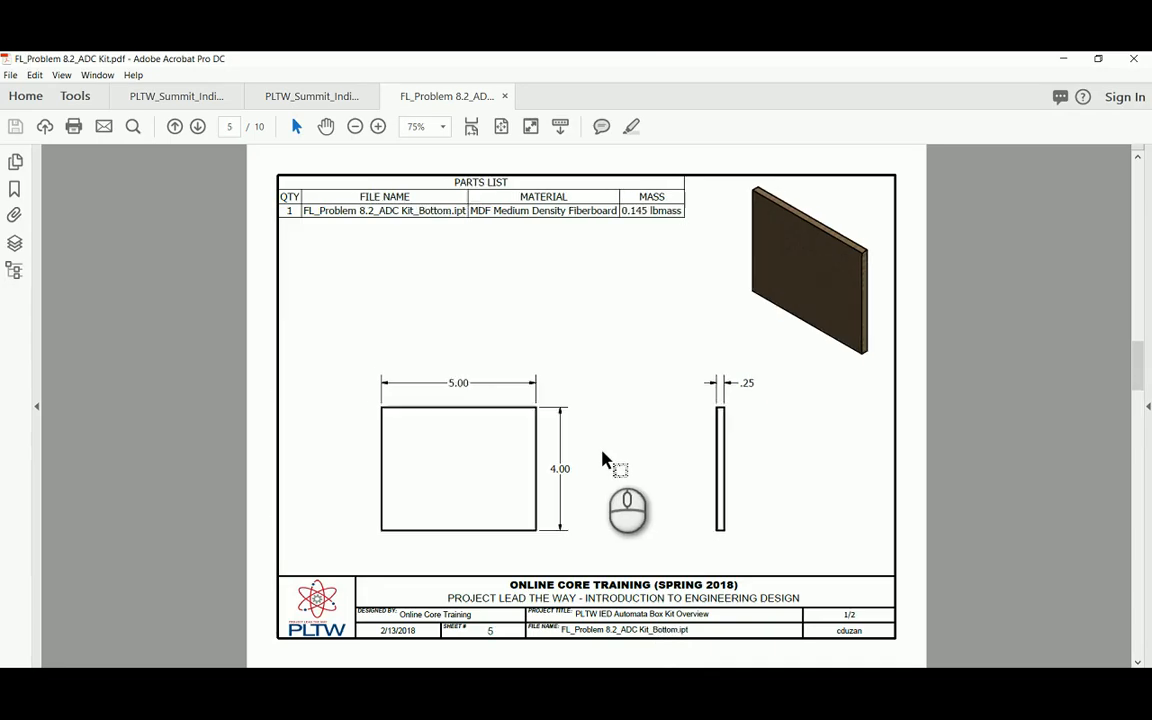
{"action": "scroll", "coordinate": [604, 459], "scroll_direction": "up", "scroll_amount": 2}
{"action": "scroll", "coordinate": [604, 459], "scroll_direction": "down", "scroll_amount": 1}
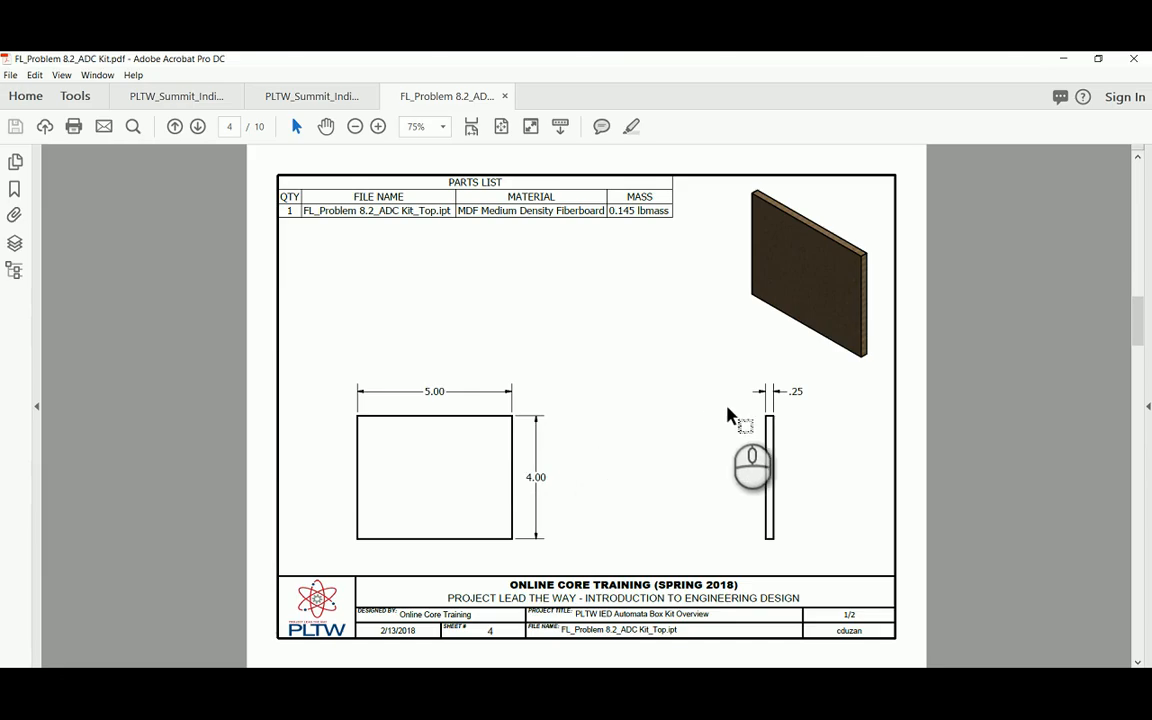
- Switch to the Image Mate live camera view to examine the physical panel beside the ruler, and minimize it
{"action": "left_click", "coordinate": [656, 620]}
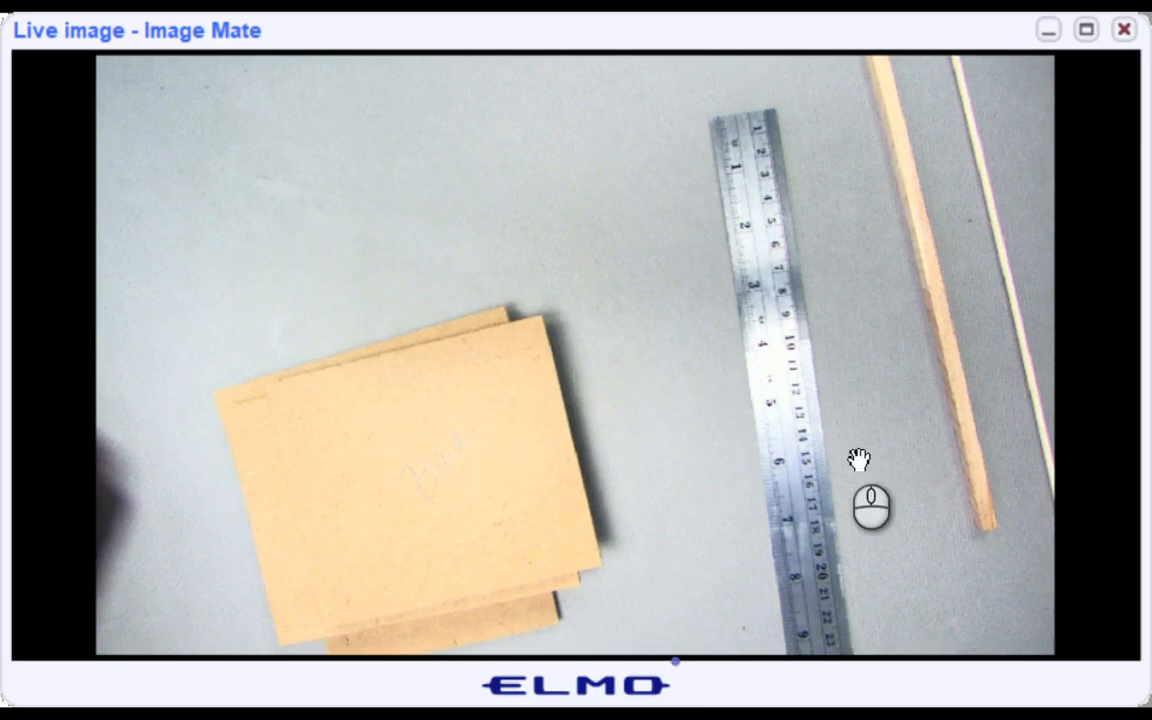
{"action": "left_click", "coordinate": [1086, 30]}
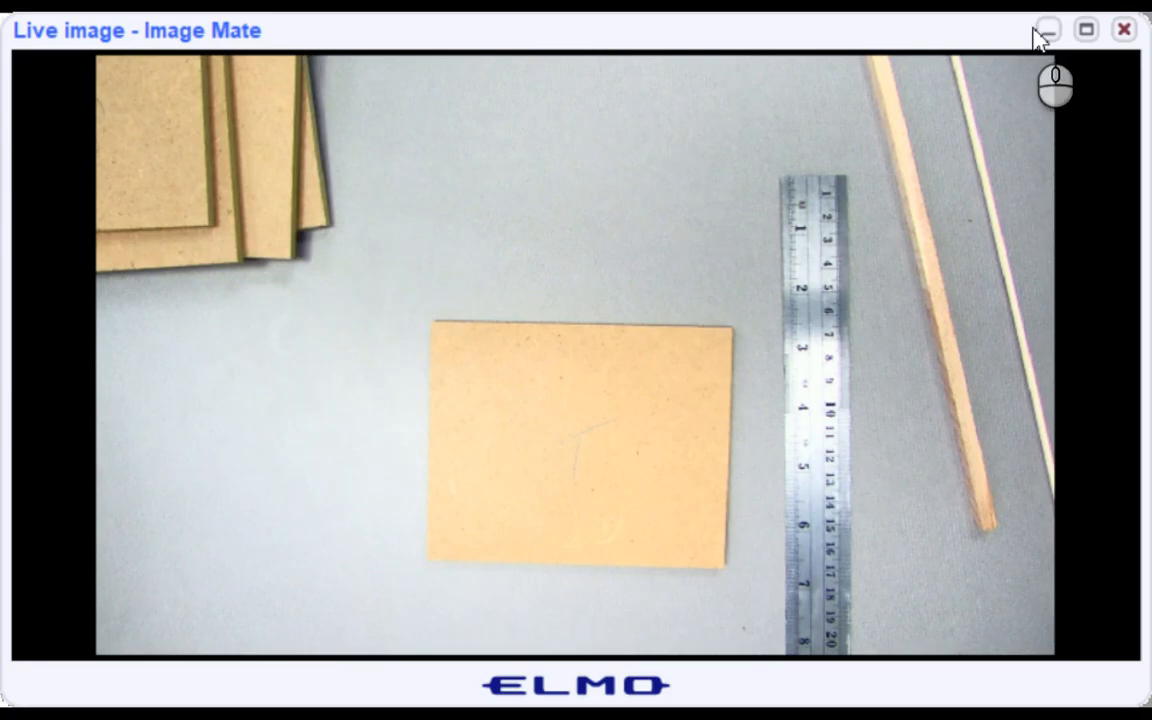
{"action": "left_click", "coordinate": [1045, 31]}
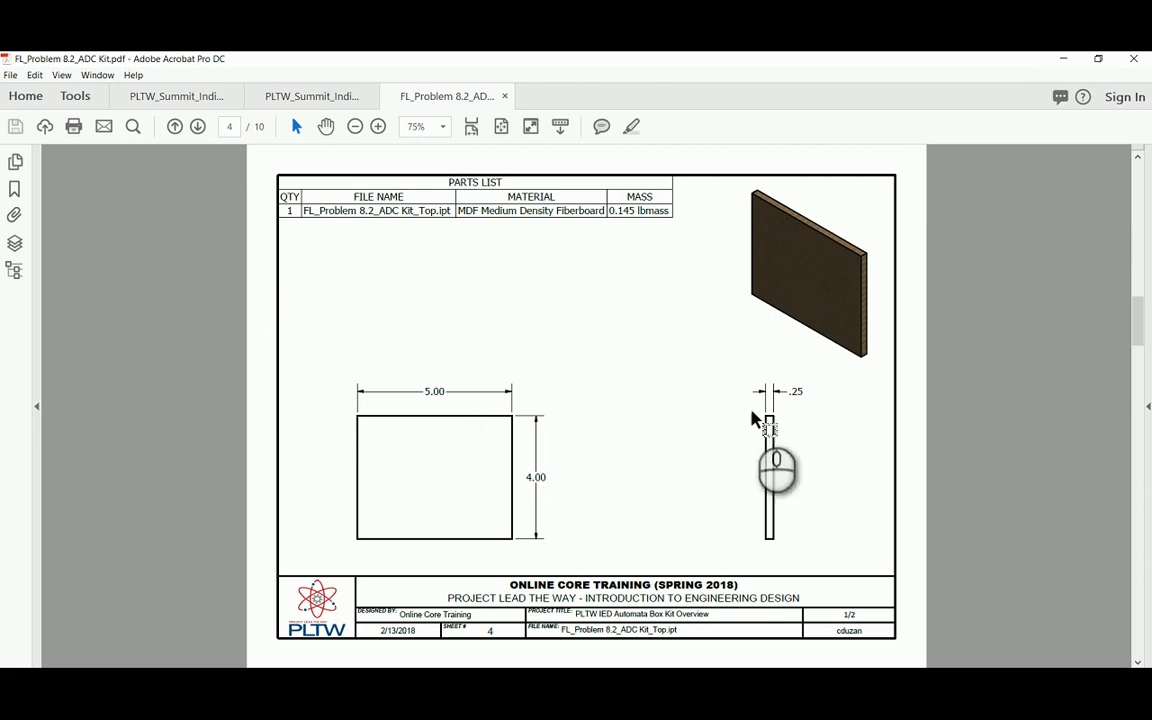
{"action": "left_click", "coordinate": [540, 684]}
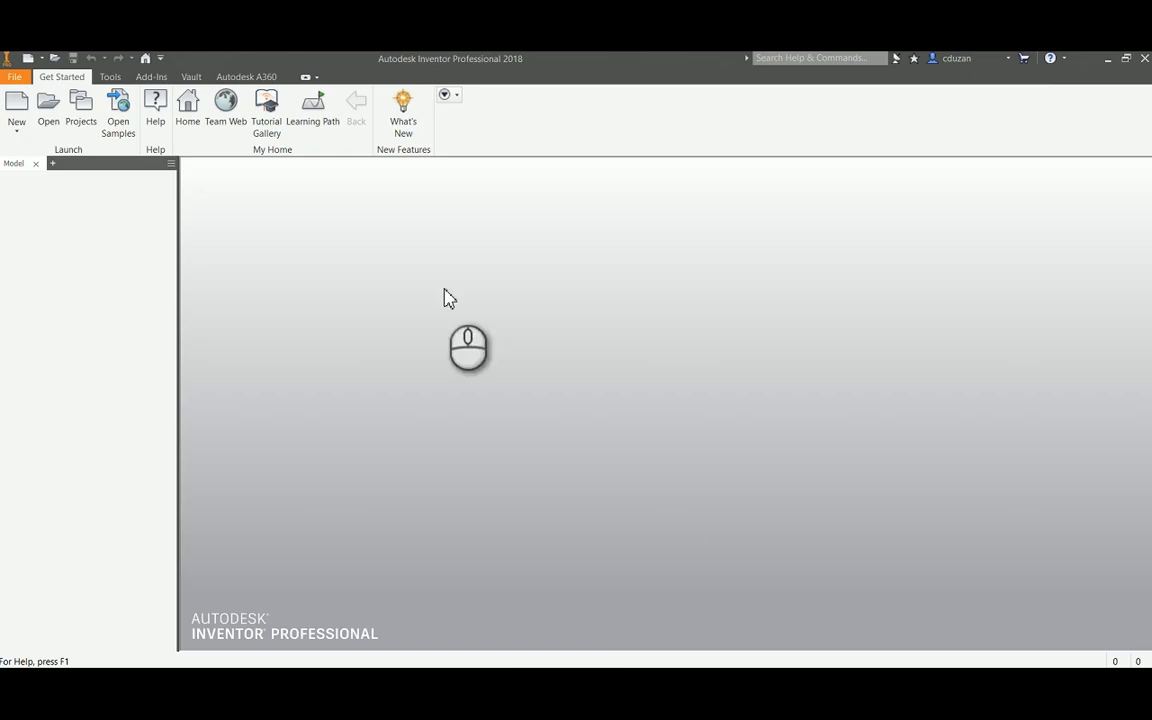
{"action": "left_click", "coordinate": [50, 112]}
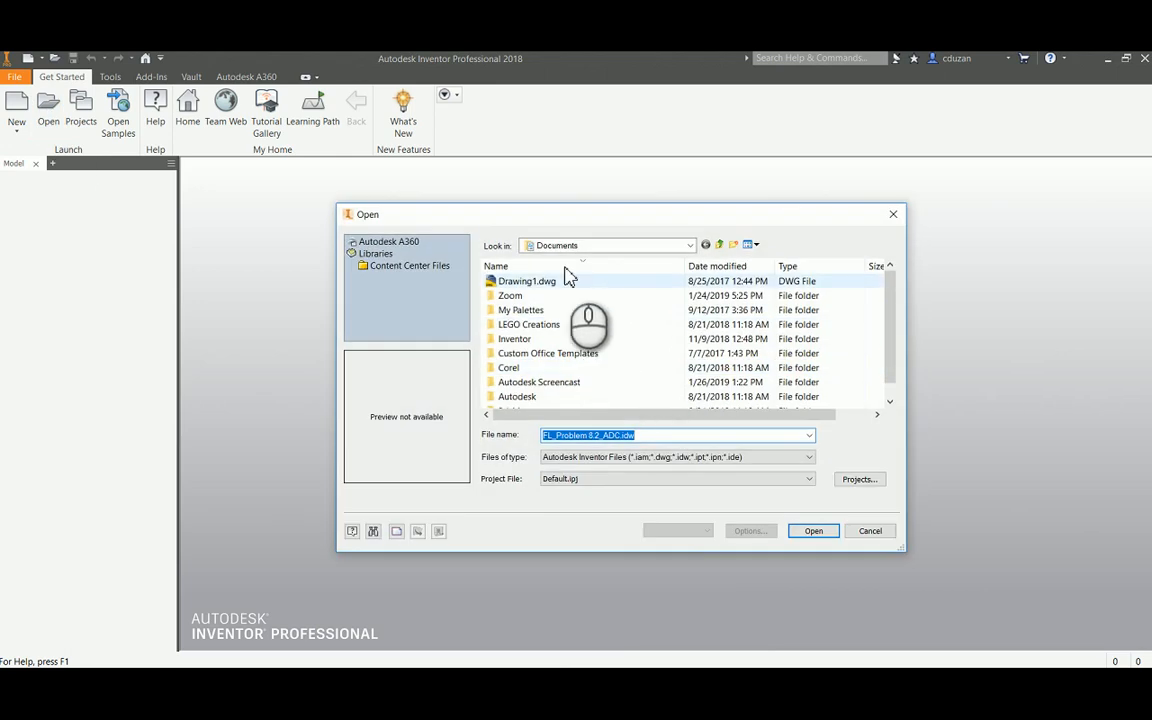
{"action": "left_click", "coordinate": [567, 245]}
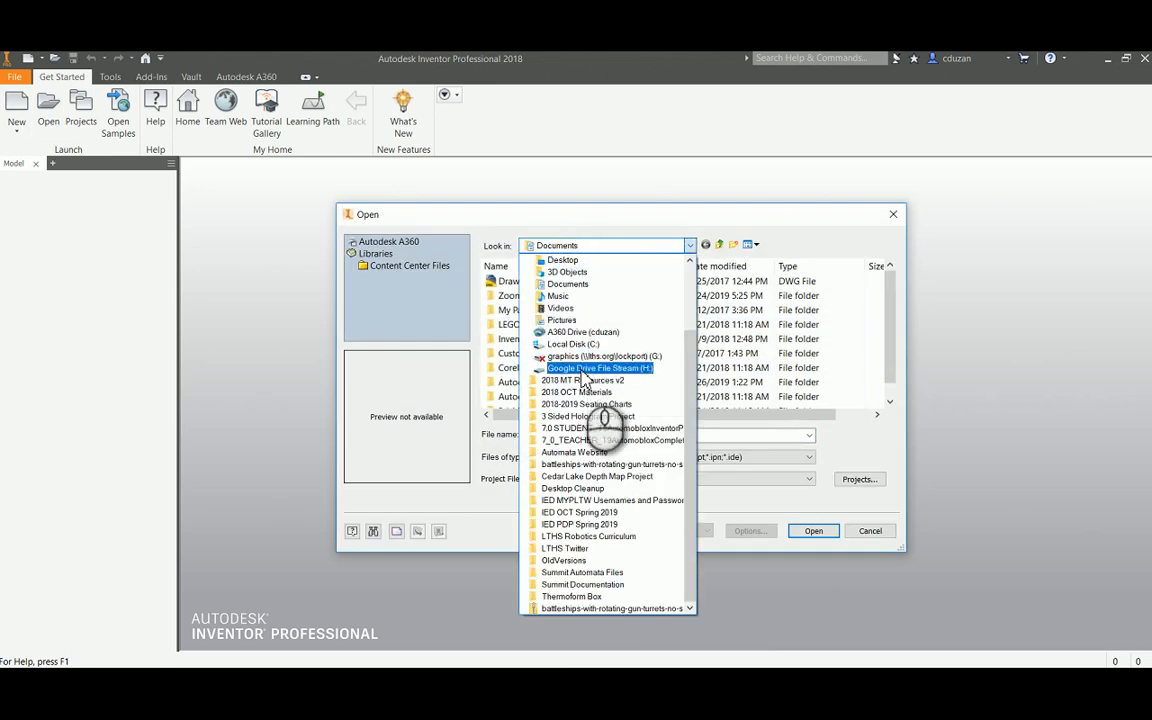
{"action": "left_click", "coordinate": [598, 368]}
{"action": "double_click", "coordinate": [520, 283]}
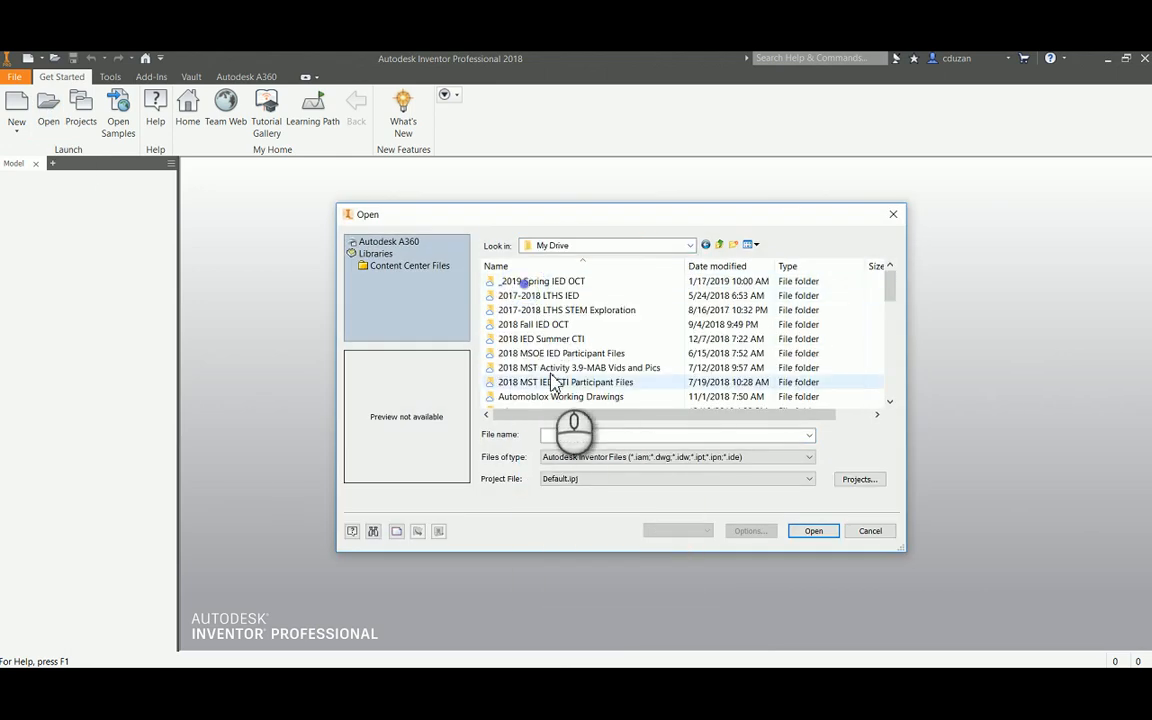
{"action": "scroll", "coordinate": [555, 370], "scroll_direction": "down", "scroll_amount": 1}
{"action": "scroll", "coordinate": [555, 370], "scroll_direction": "down", "scroll_amount": 2}
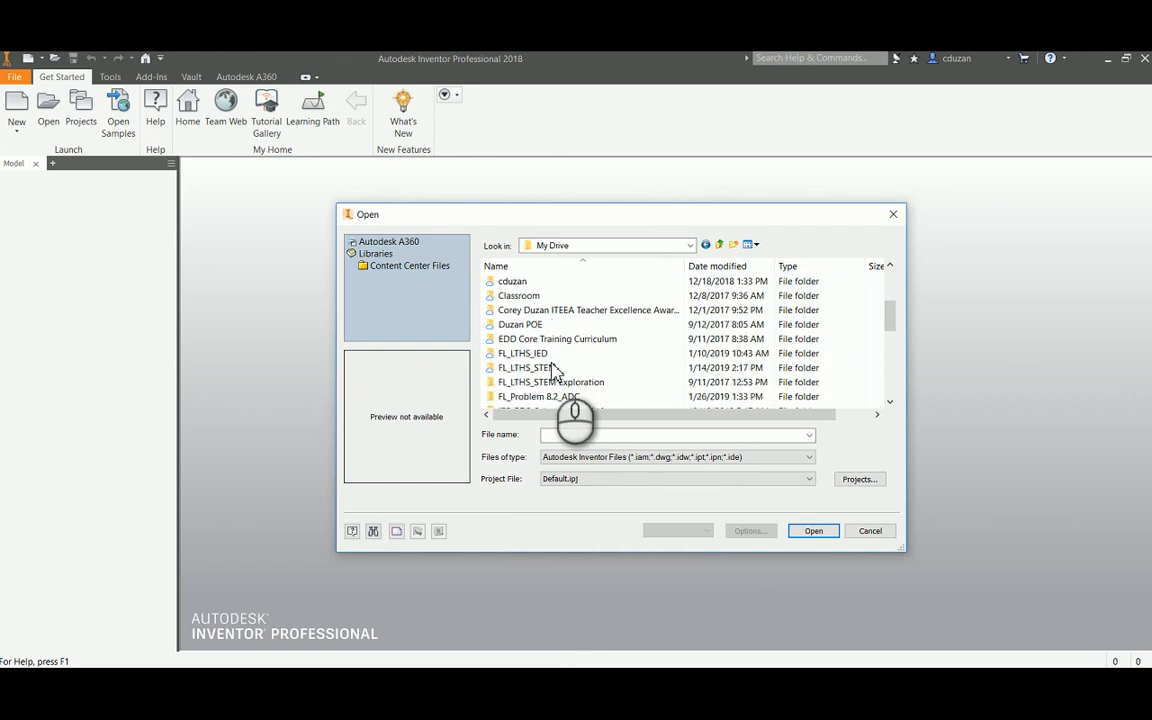
{"action": "double_click", "coordinate": [550, 356]}
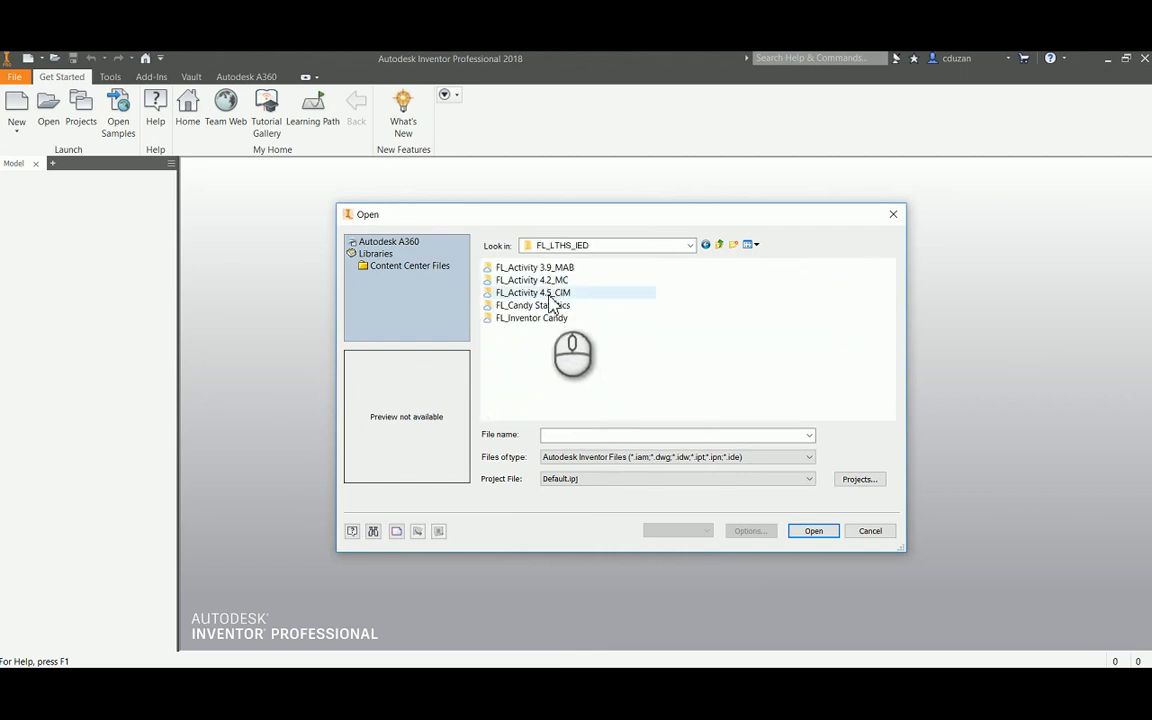
{"action": "left_click", "coordinate": [588, 250]}
{"action": "scroll", "coordinate": [612, 370], "scroll_direction": "up", "scroll_amount": 2}
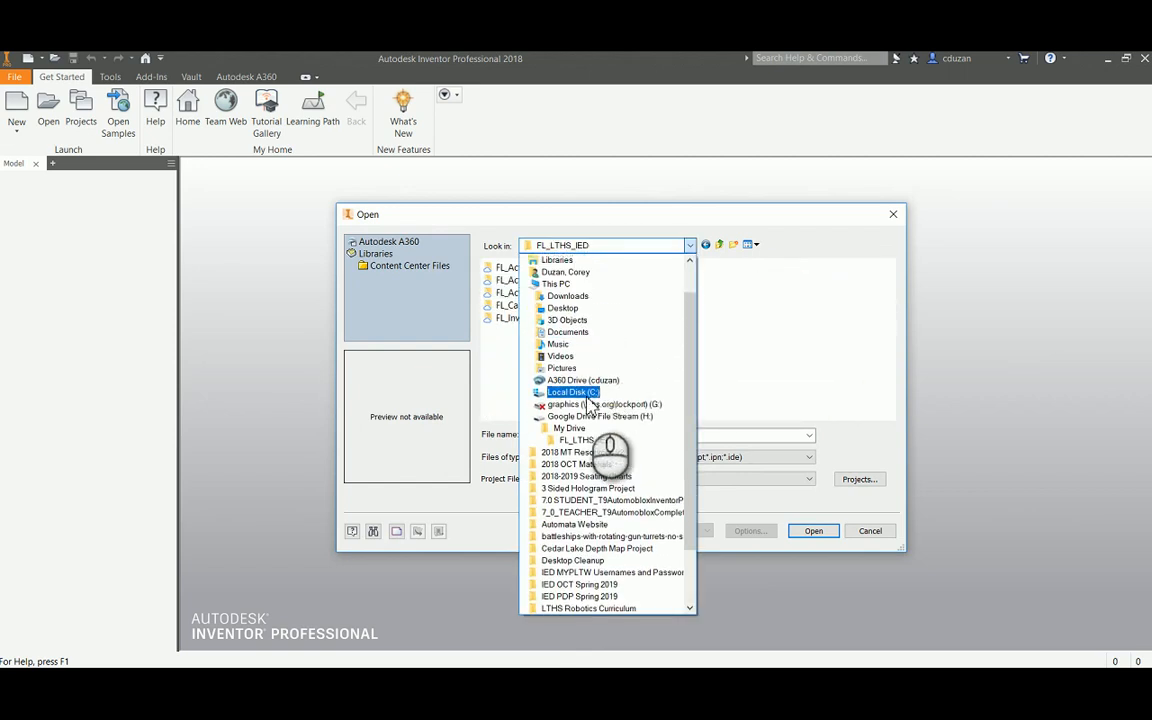
{"action": "left_click", "coordinate": [580, 420]}
{"action": "double_click", "coordinate": [517, 279]}
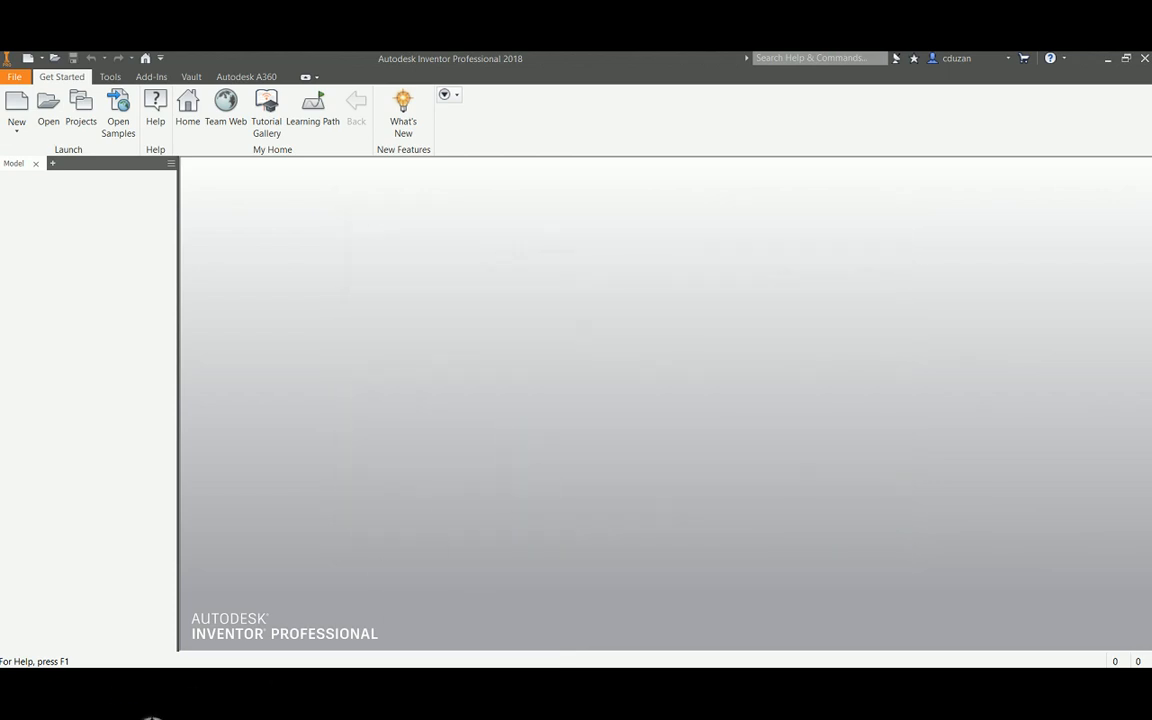
- Switch to File Explorer and open FL_Problem 8.2_ADC_Top.ipt from the project folder in Inventor
{"action": "left_click", "coordinate": [121, 689]}
{"action": "left_click", "coordinate": [237, 586]}
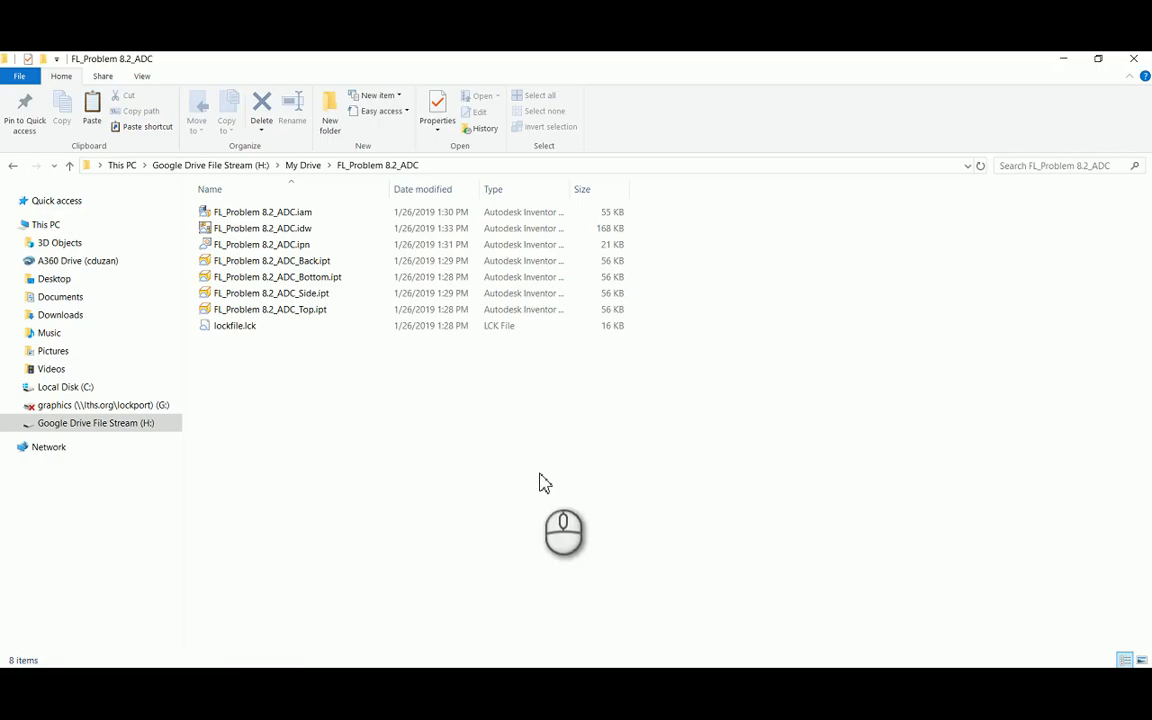
{"action": "double_click", "coordinate": [305, 311]}
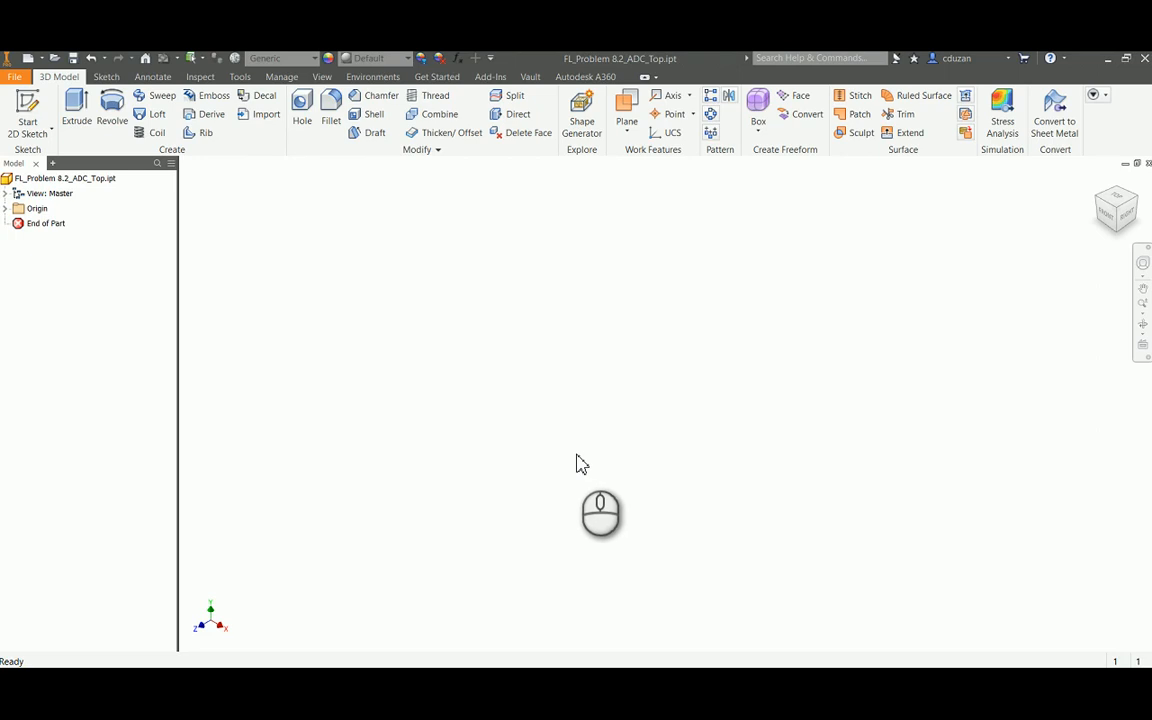
- Start a 2D sketch on the XY plane and draw a two-point rectangle from the origin, extending up and to the right
{"action": "left_click", "coordinate": [30, 106]}
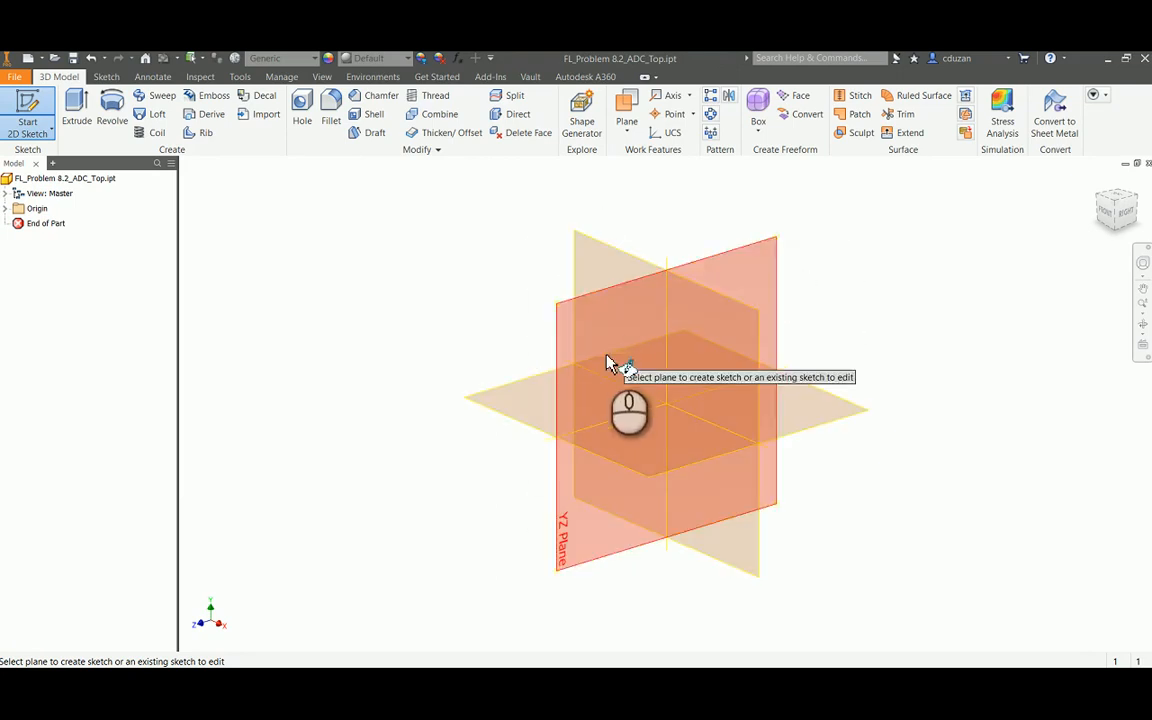
{"action": "left_click", "coordinate": [596, 254]}
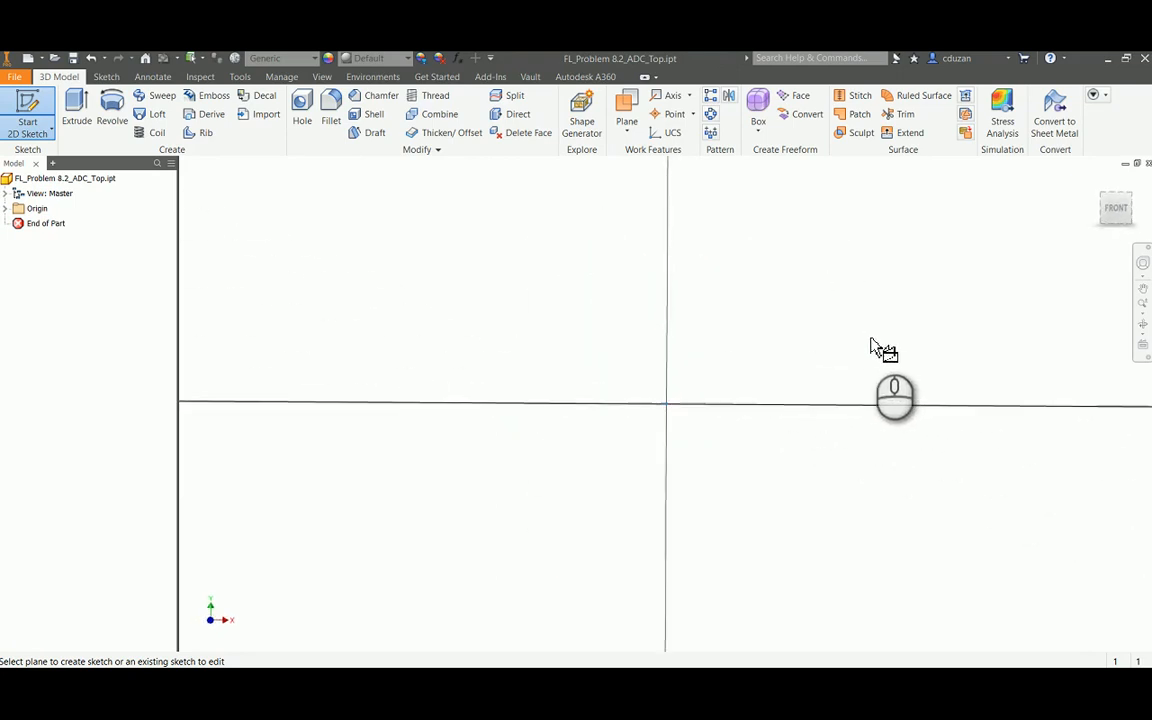
{"action": "middle_click_drag", "start_coordinate": [877, 291], "coordinate": [564, 449]}
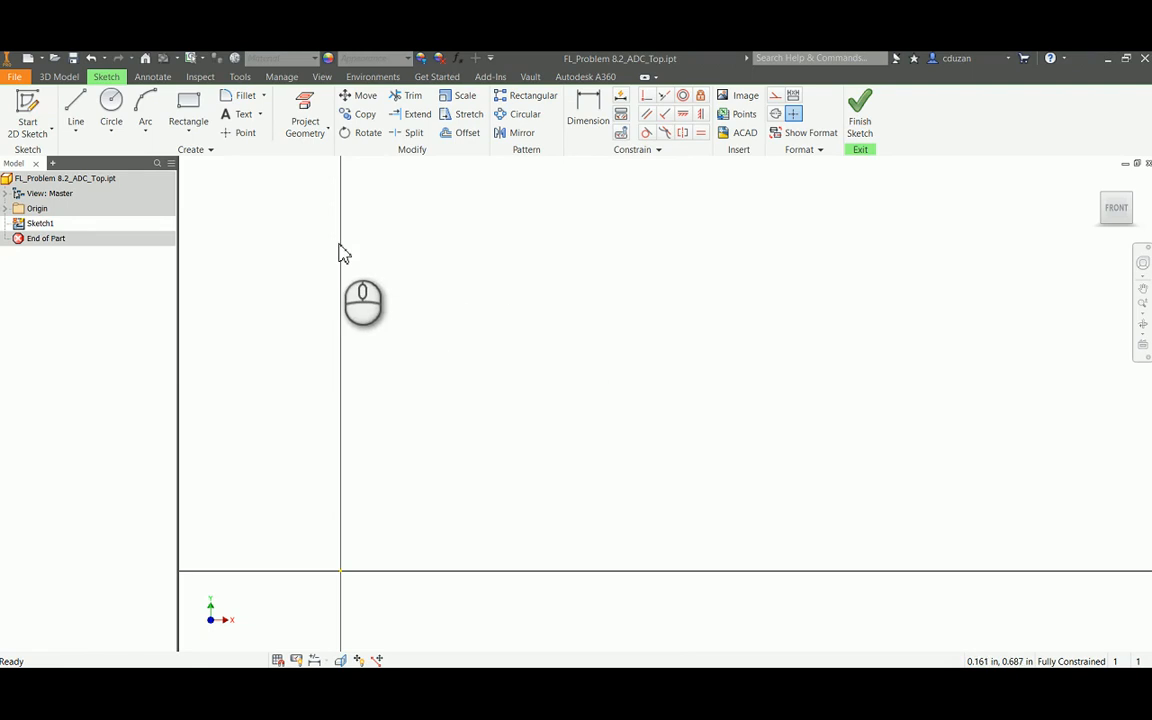
{"action": "left_click", "coordinate": [188, 112]}
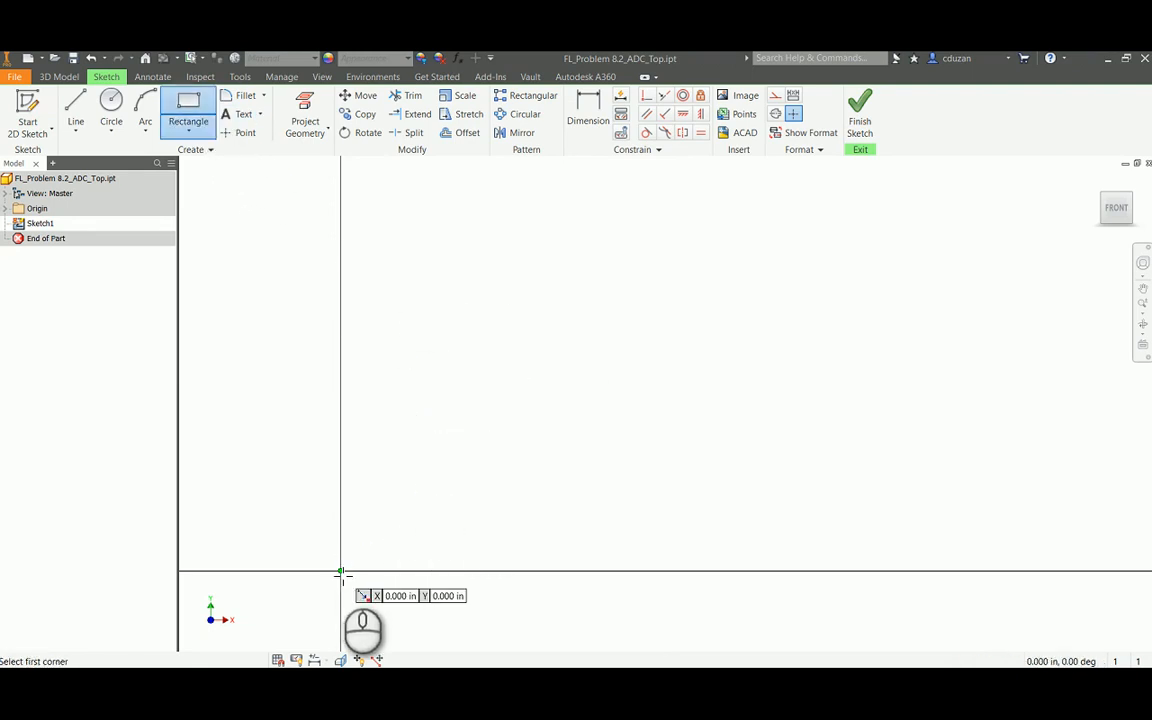
{"action": "left_click", "coordinate": [340, 572]}
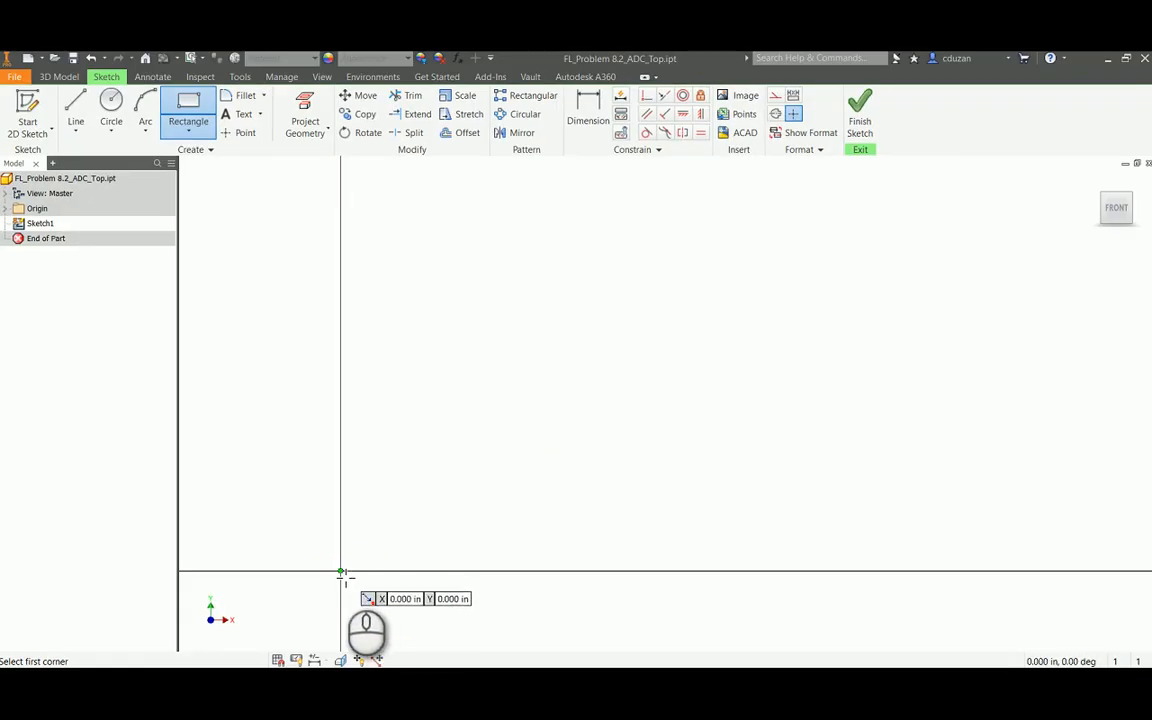
{"action": "left_click", "coordinate": [341, 572]}
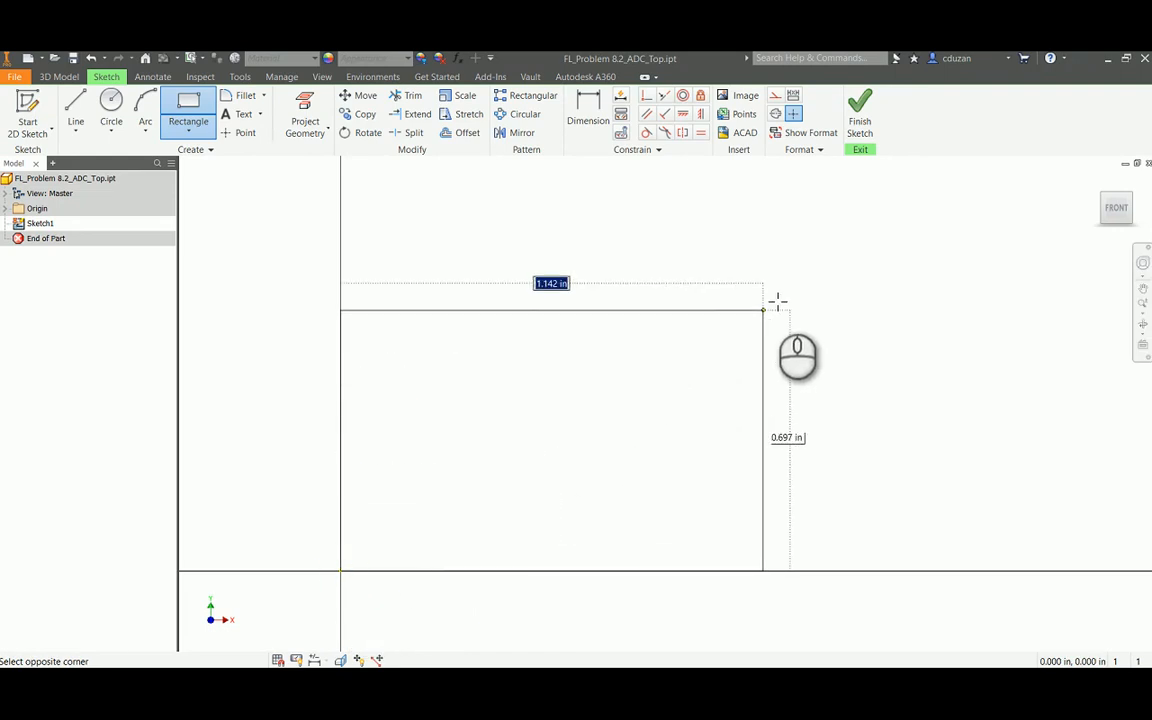
{"action": "left_click", "coordinate": [793, 251]}
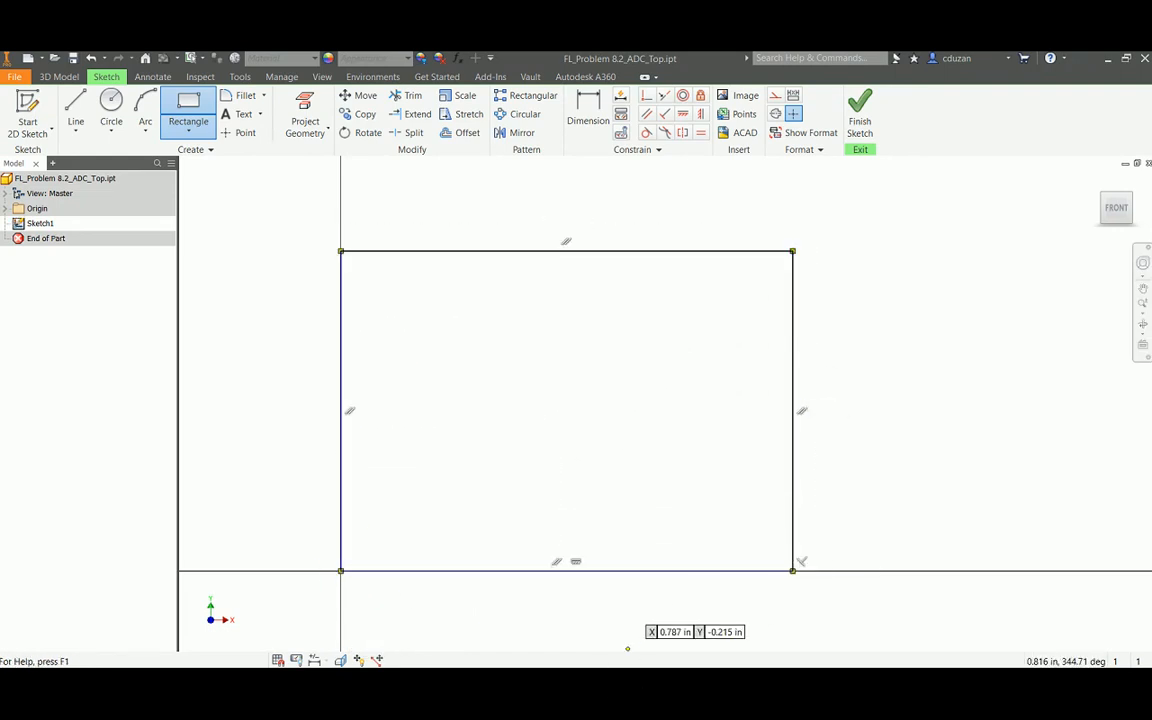
- Switch to the kit PDF in Acrobat to read the Top panel's width, height and thickness
{"action": "mouse_move", "coordinate": [499, 689]}
{"action": "left_click", "coordinate": [648, 630]}
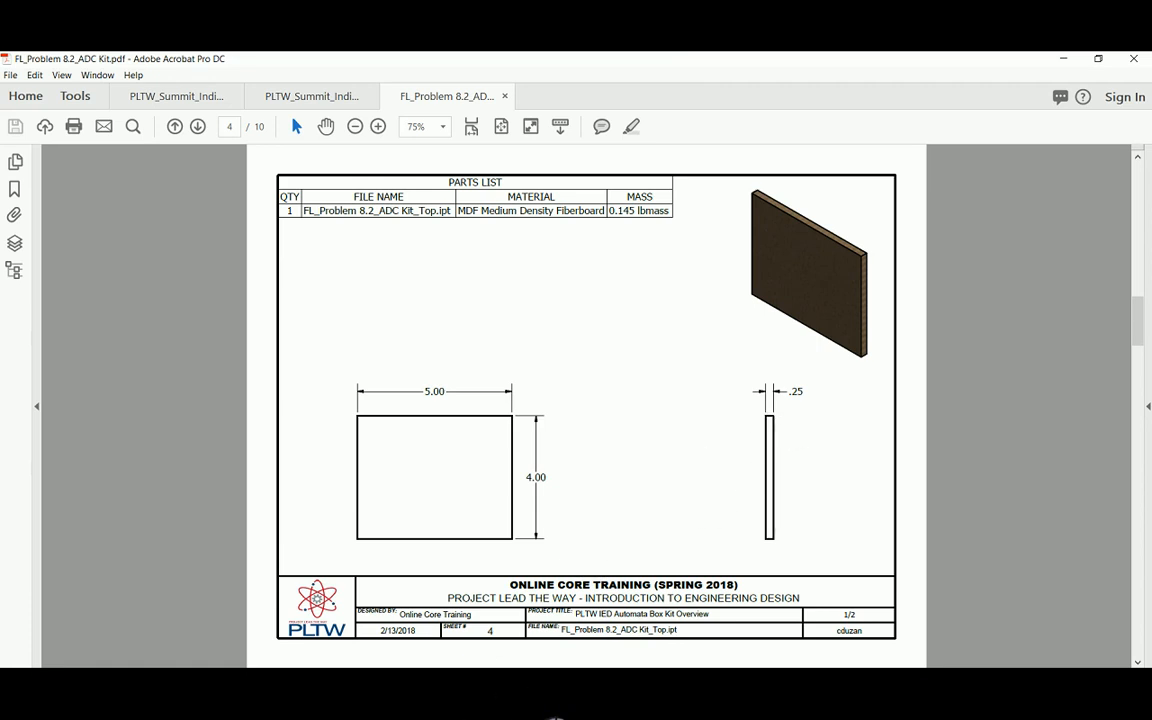
- Switch to Inventor and dimension the rectangle's upper edge, setting its width to 5 in
{"action": "left_click", "coordinate": [532, 680]}
{"action": "left_click", "coordinate": [590, 98]}
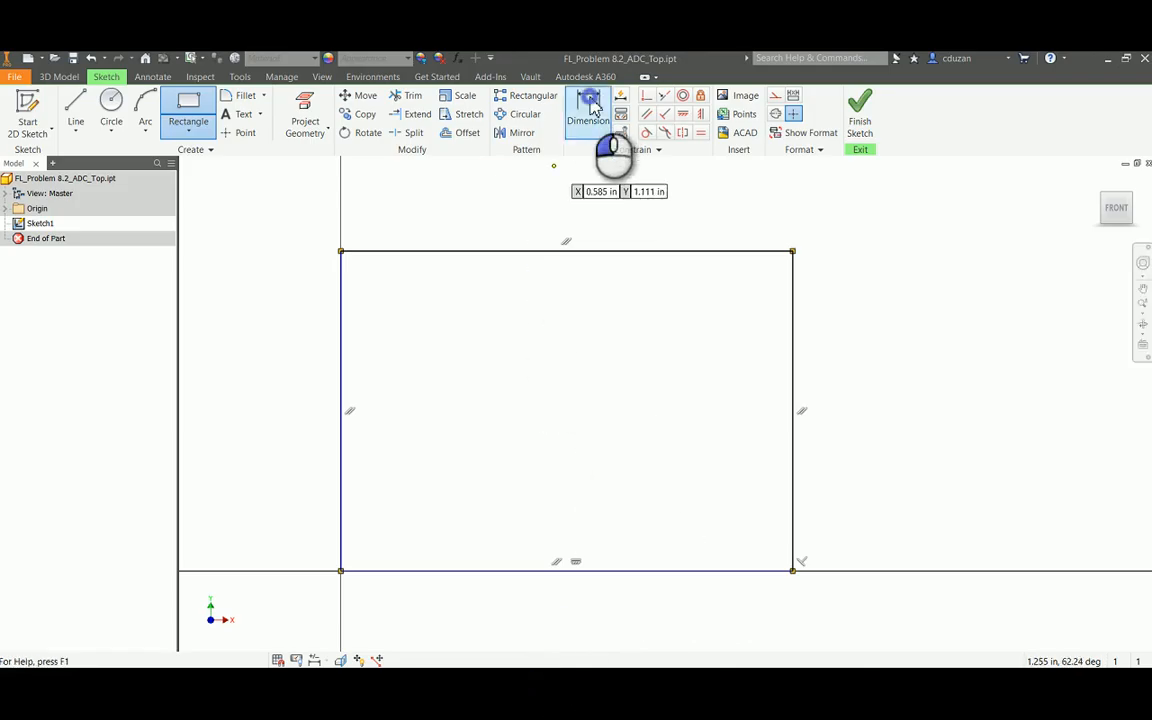
{"action": "left_click", "coordinate": [612, 258]}
{"action": "left_click", "coordinate": [603, 205]}
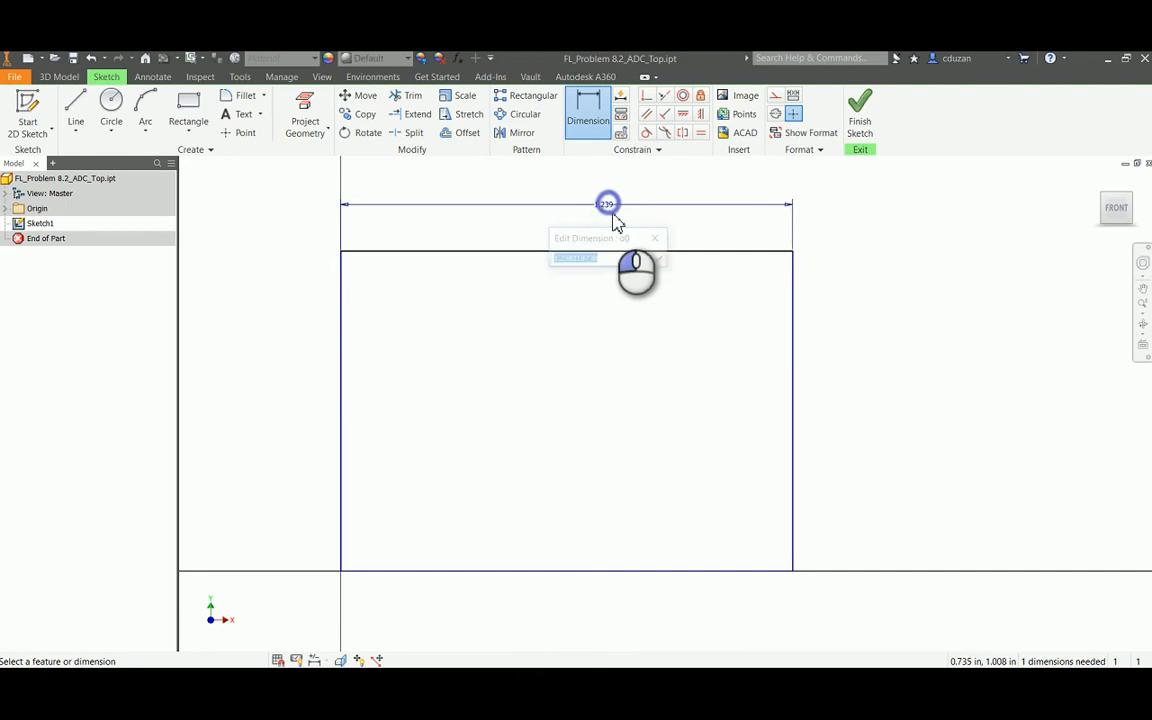
{"action": "key", "text": "Return"}
- Dimension the rectangle's right vertical edge and set its height to 4 in
{"action": "scroll", "coordinate": [673, 343], "scroll_direction": "up", "scroll_amount": 5}
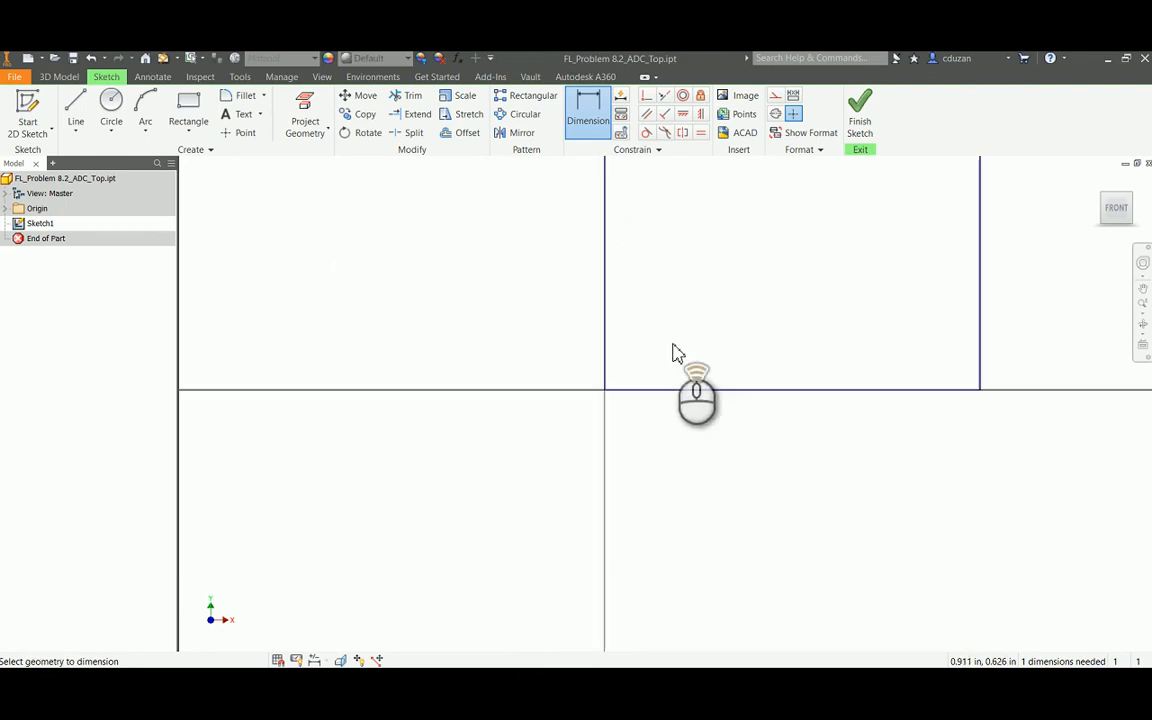
{"action": "middle_click_drag", "start_coordinate": [754, 318], "coordinate": [503, 487]}
{"action": "left_click", "coordinate": [725, 334]}
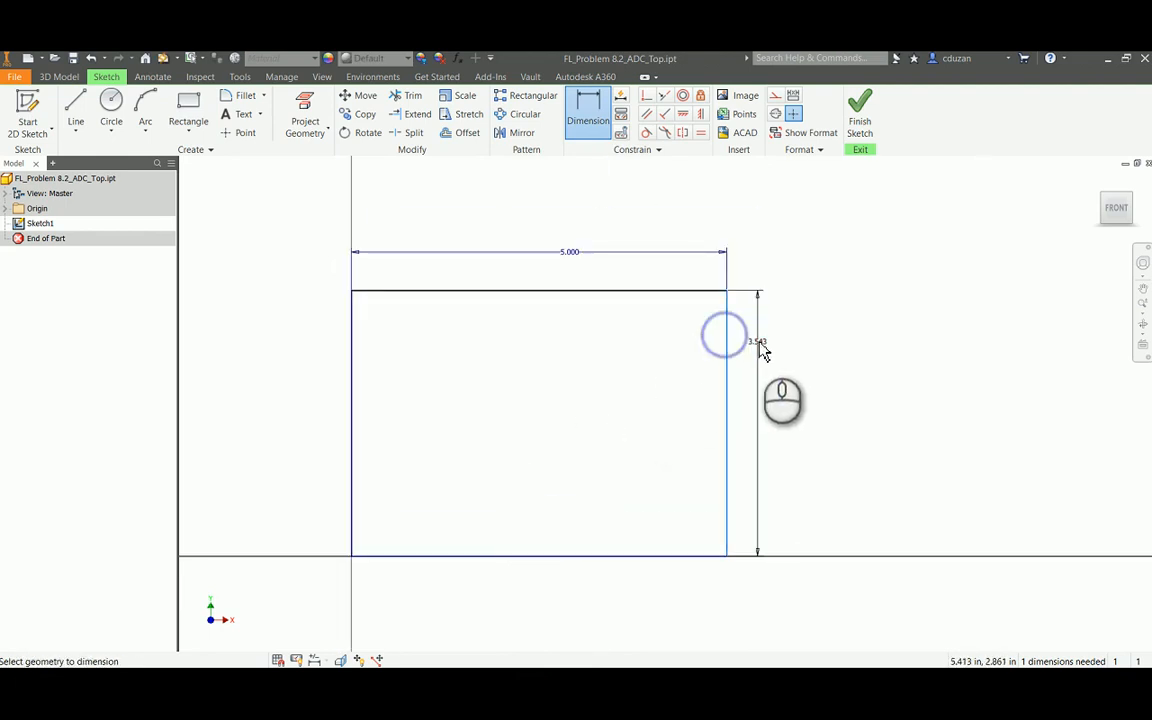
{"action": "left_click", "coordinate": [761, 345]}
{"action": "type", "text": "4"}
{"action": "key", "text": "Return"}
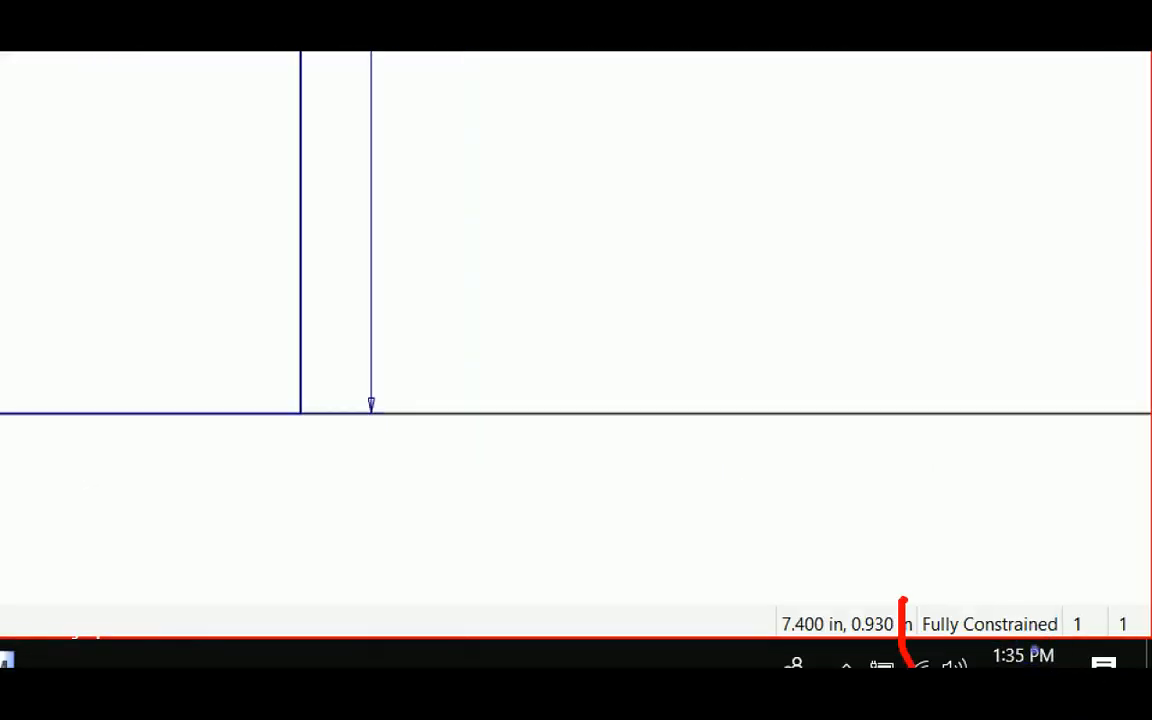
{"action": "left_click_drag", "start_coordinate": [1040, 588], "coordinate": [888, 593]}
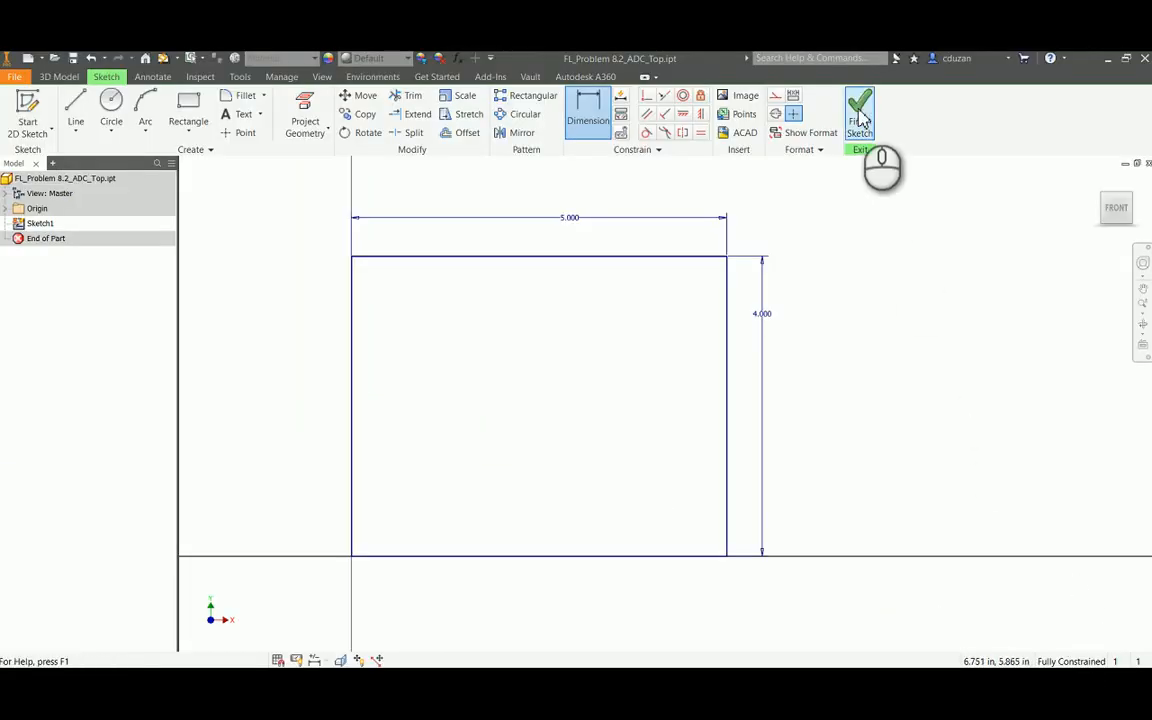
- Finish the sketch and extrude the rectangular profile .25 in as a new solid
{"action": "left_click", "coordinate": [861, 118]}
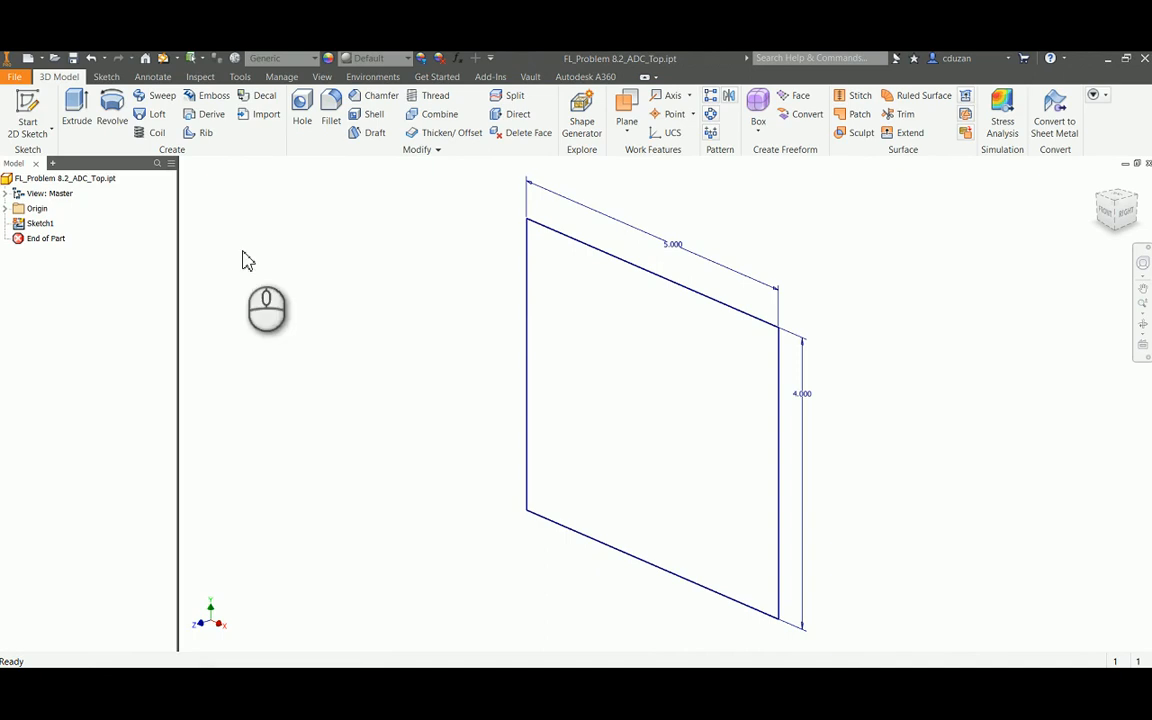
{"action": "left_click", "coordinate": [76, 108]}
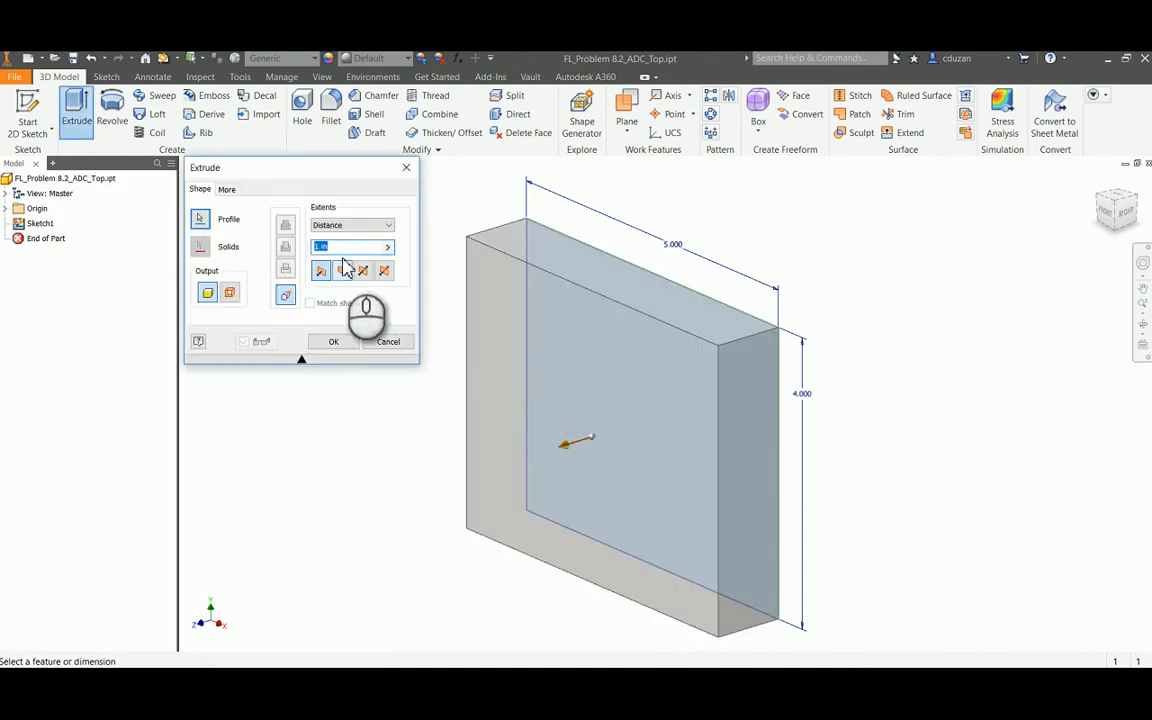
{"action": "left_click_drag", "start_coordinate": [340, 245], "coordinate": [288, 251]}
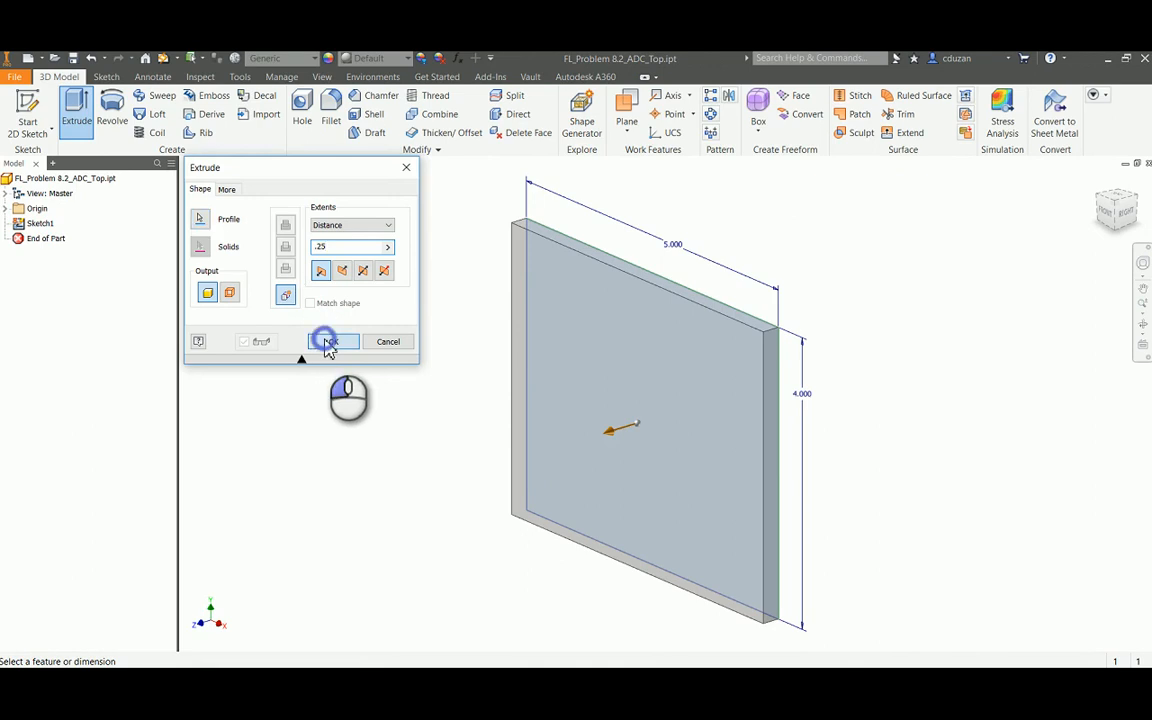
{"action": "left_click", "coordinate": [330, 342]}
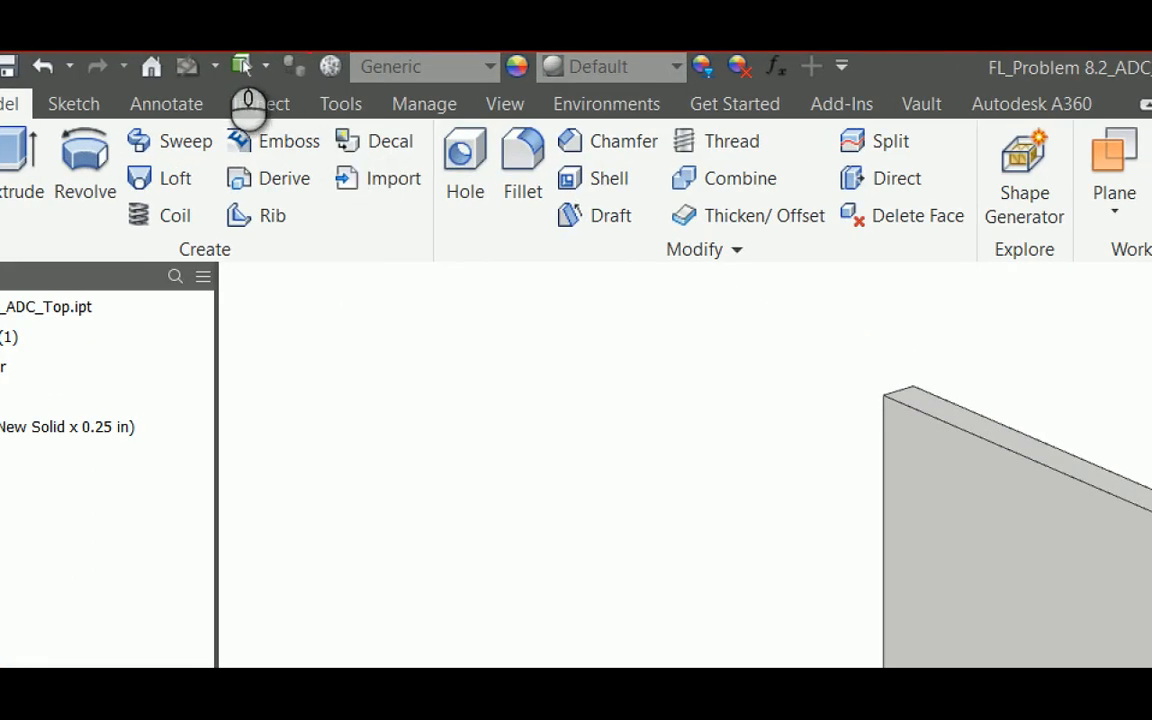
{"action": "mouse_move", "coordinate": [308, 52]}
{"action": "left_mouse_down"}
{"action": "mouse_move", "coordinate": [317, 113]}
{"action": "mouse_move", "coordinate": [528, 122]}
{"action": "left_mouse_up"}
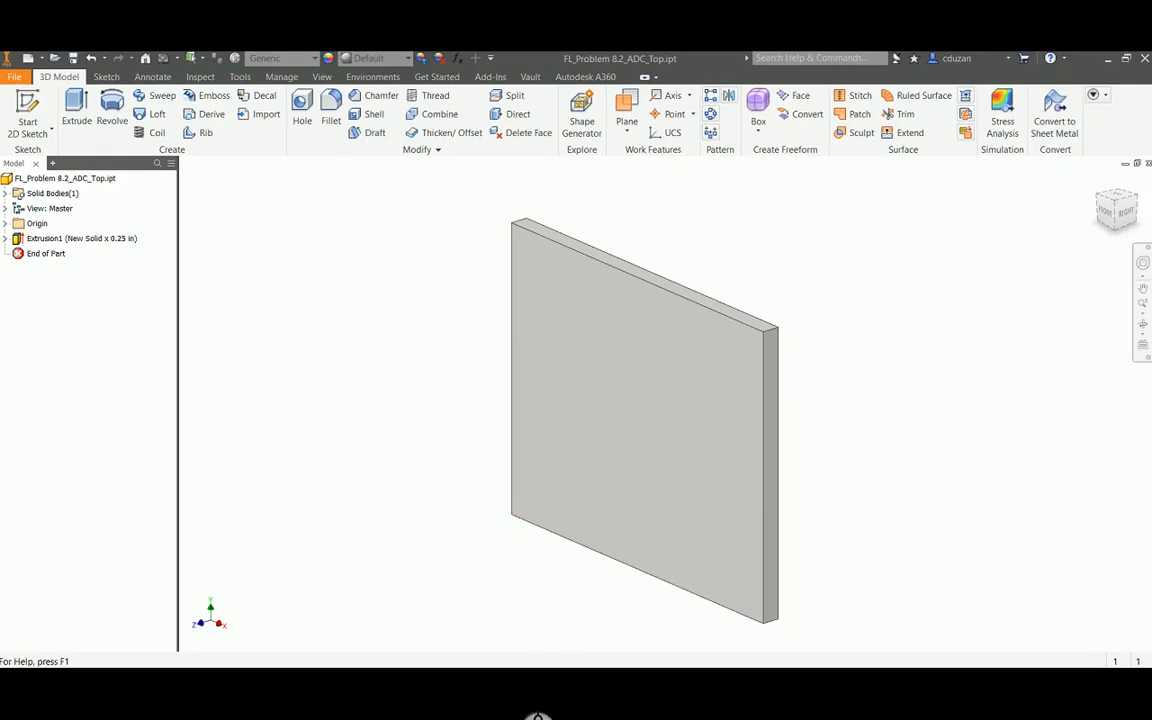
- Switch to the kit PDF in Acrobat to examine the Top panel's material and its appearance in the isometric view
{"action": "mouse_move", "coordinate": [513, 695]}
{"action": "left_click", "coordinate": [652, 642]}
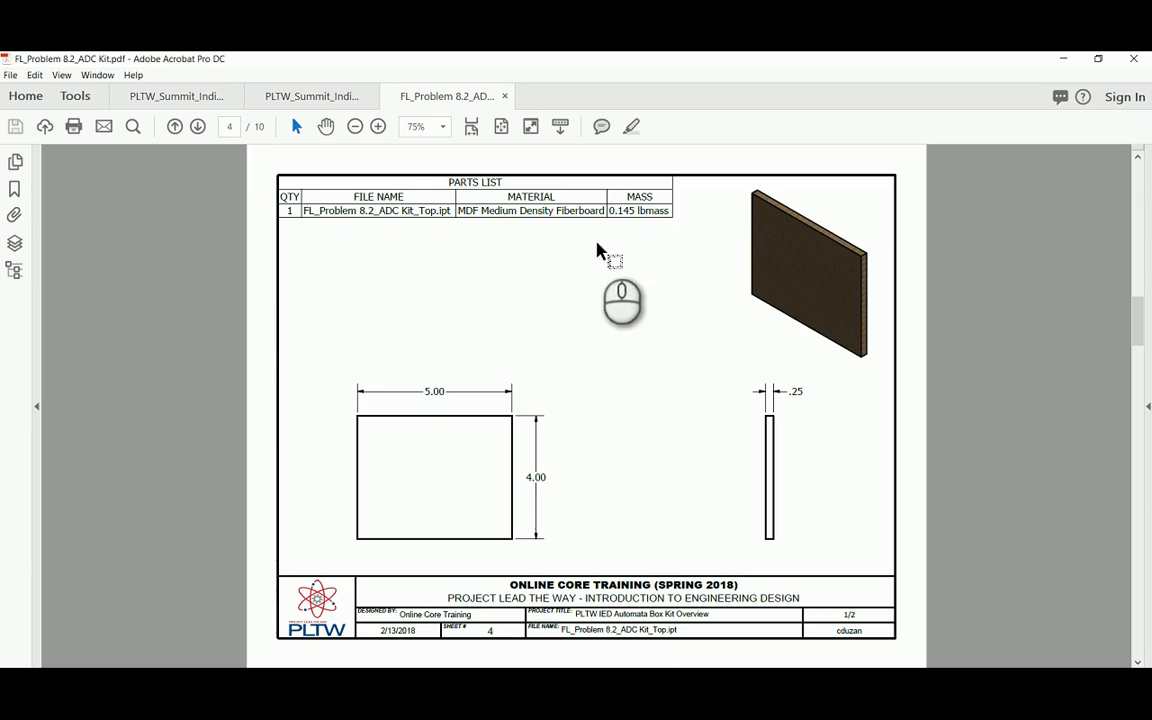
{"action": "key", "text": "ctrl+1"}
{"action": "left_click", "coordinate": [806, 272]}
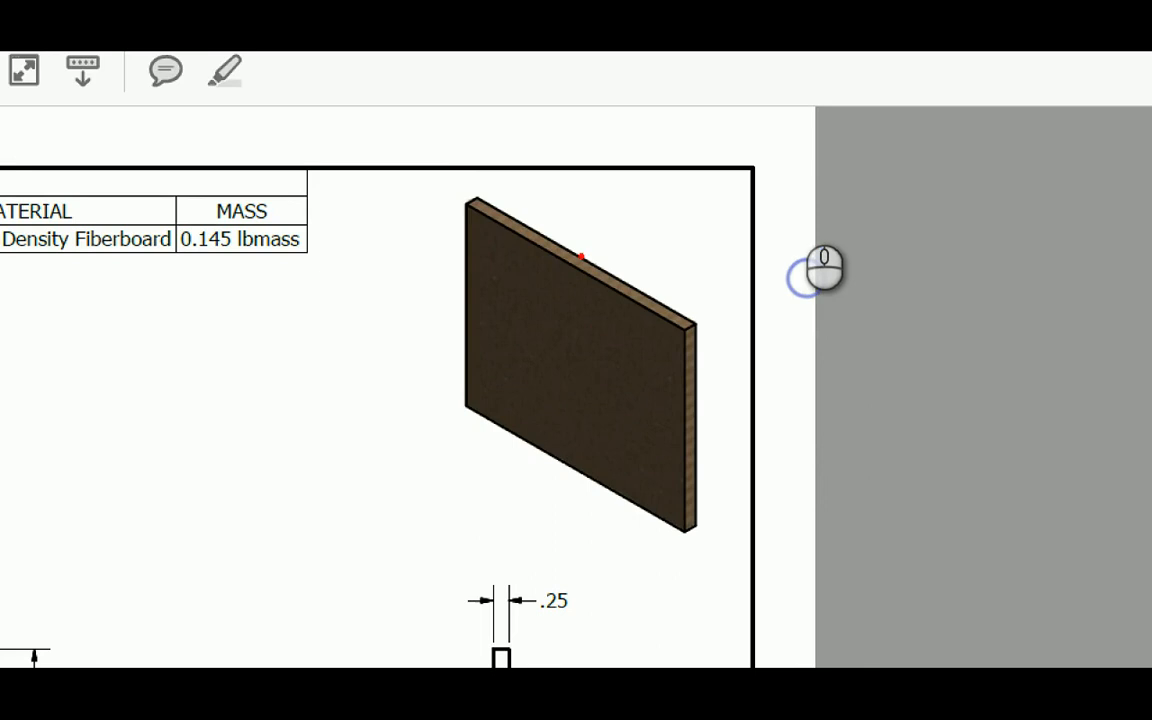
{"action": "mouse_move", "coordinate": [790, 195]}
{"action": "left_mouse_down"}
{"action": "mouse_move", "coordinate": [876, 427]}
{"action": "mouse_move", "coordinate": [780, 225]}
{"action": "left_mouse_up"}
{"action": "key", "text": "Escape"}
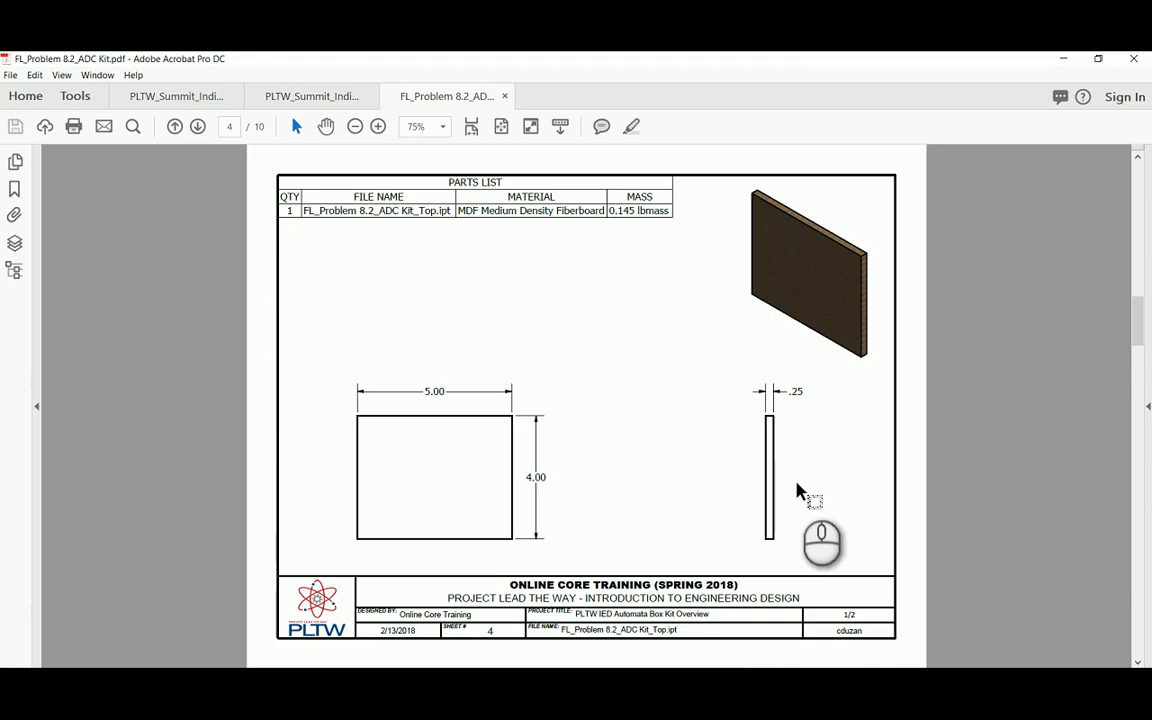
- Switch to the Image Mate live view, examine the physical Top panel's surface and edges in full screen, and minimize the view
{"action": "left_click", "coordinate": [657, 630]}
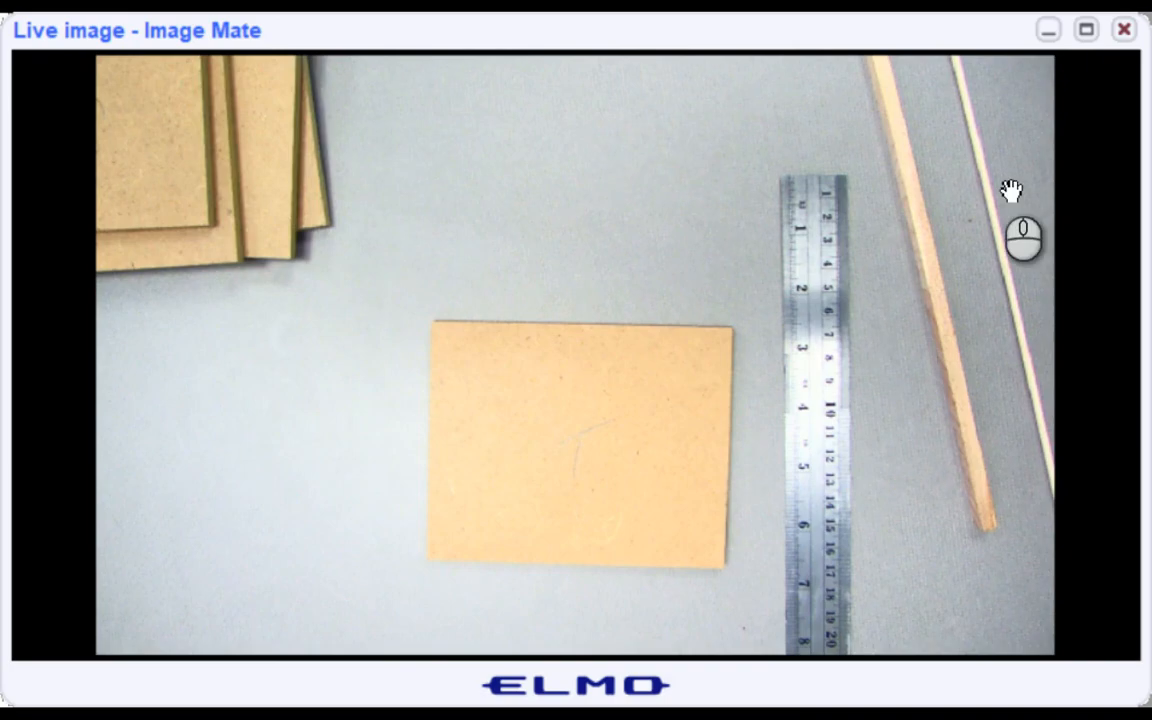
{"action": "left_click", "coordinate": [1088, 32]}
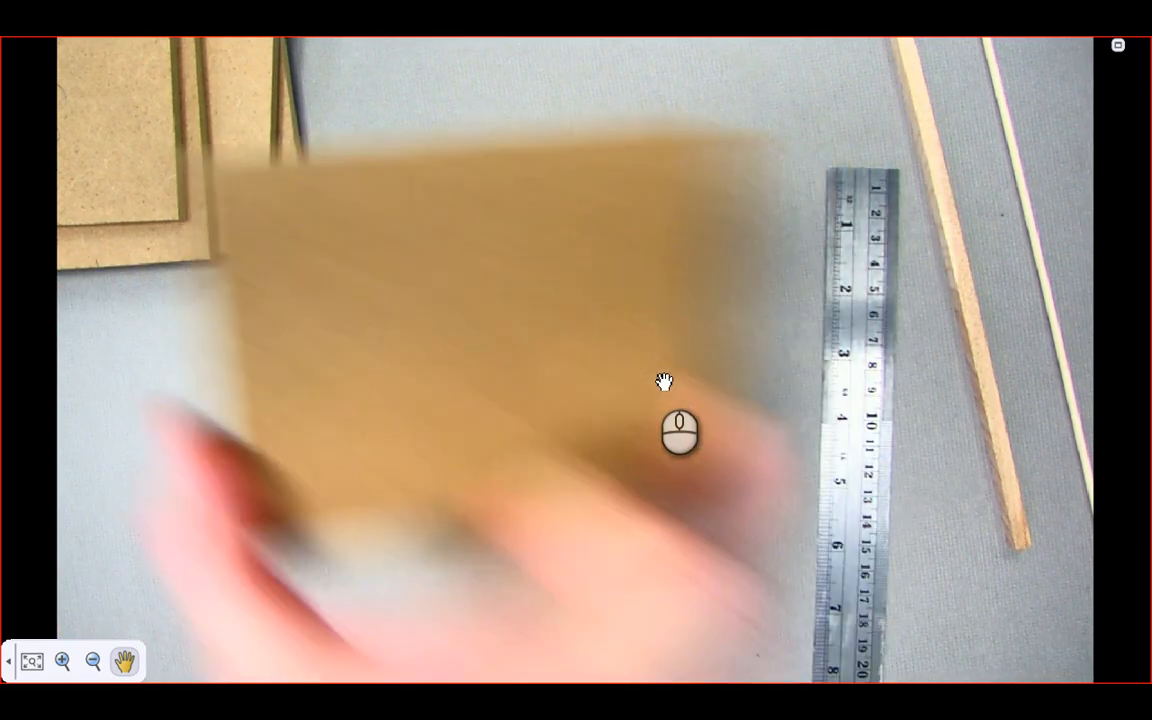
{"action": "key", "text": "Escape"}
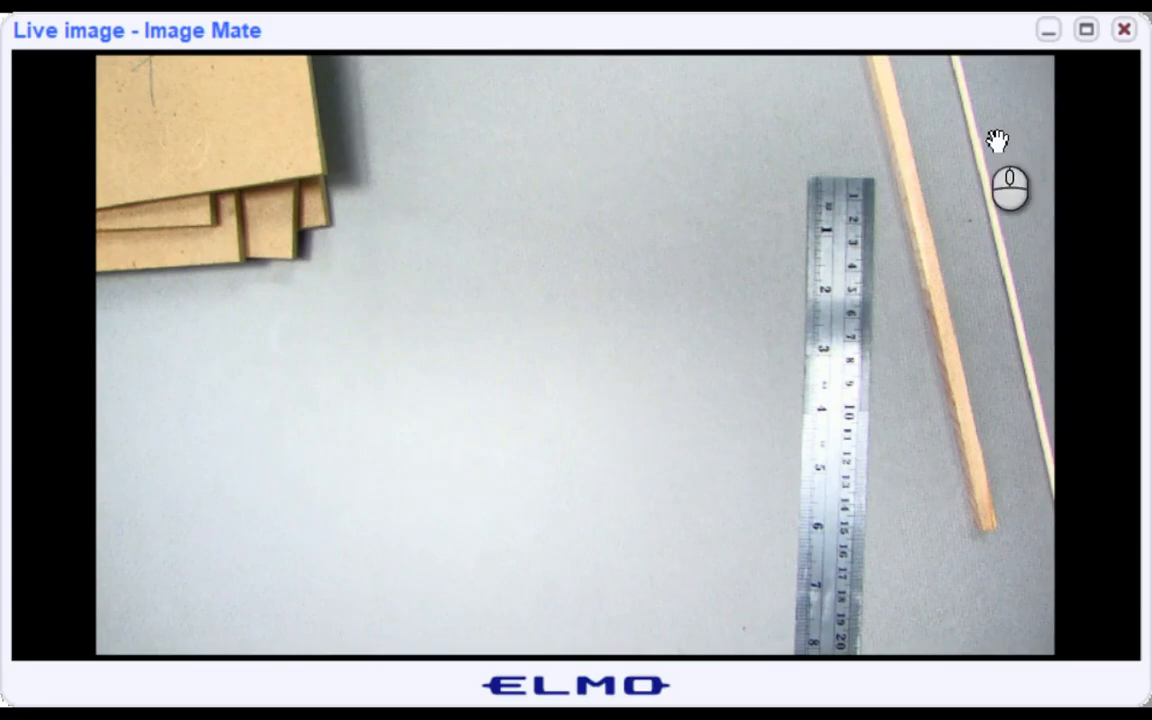
{"action": "left_click", "coordinate": [1049, 31]}
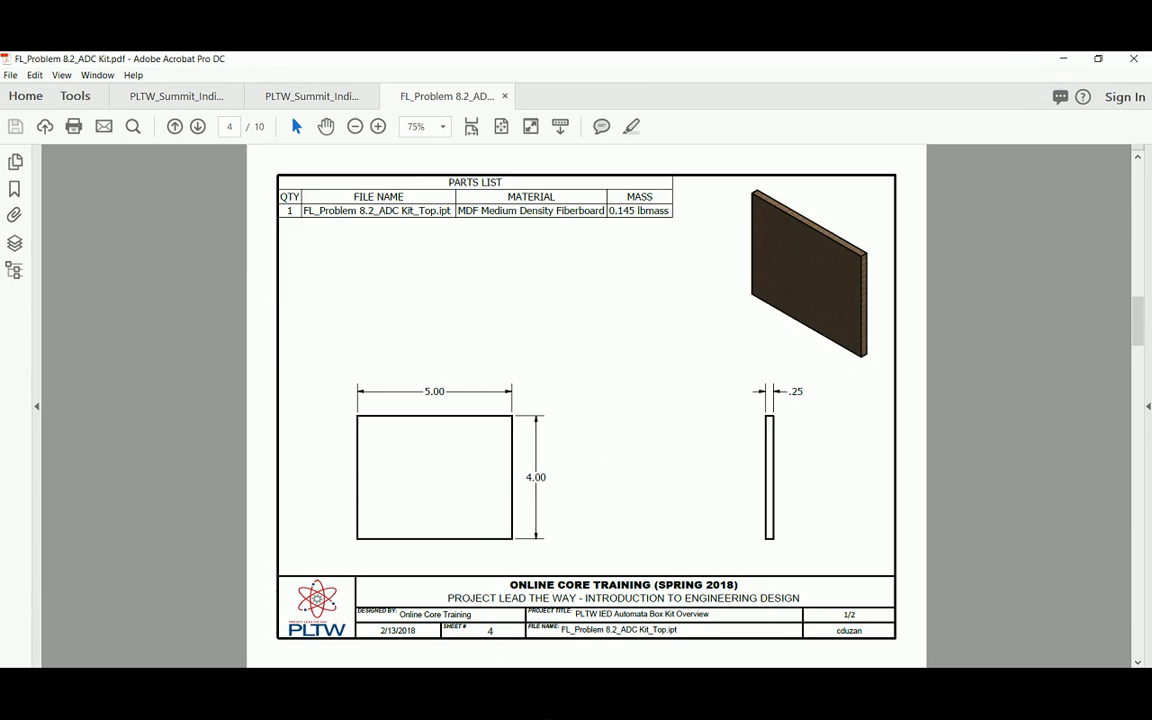
- Switch to Inventor and look through the Inventor Material Library for the fiberboard material, checking which other material libraries are available
{"action": "key", "text": "alt+Tab"}
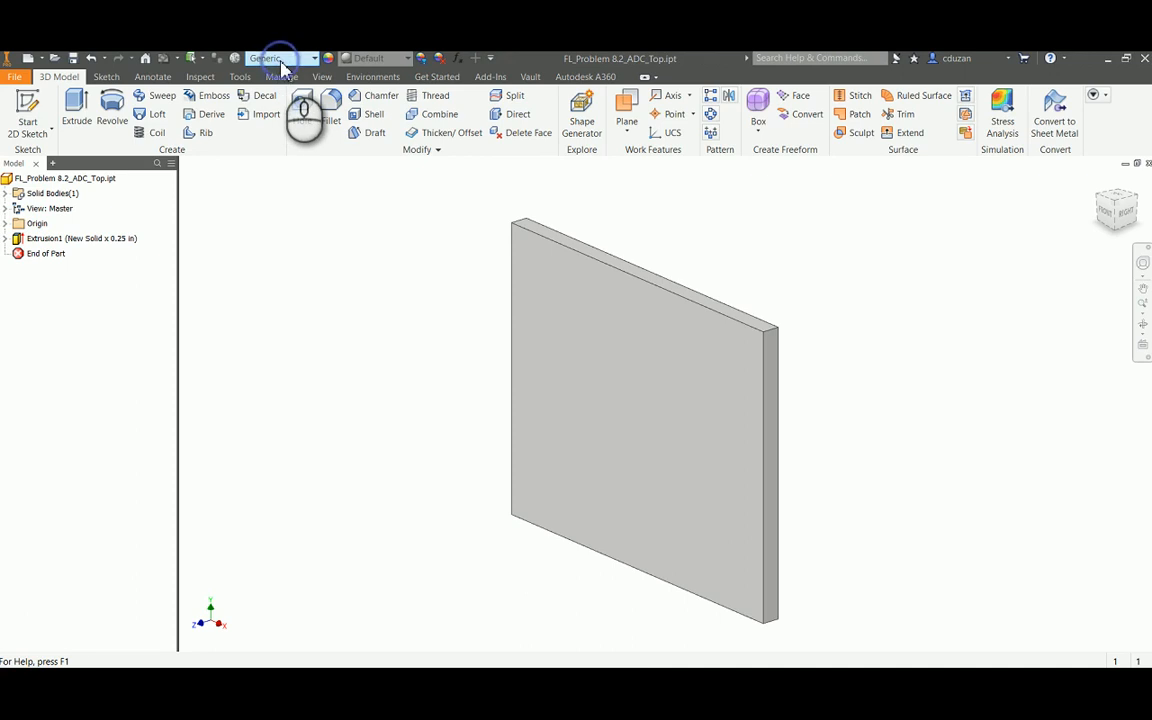
{"action": "left_click", "coordinate": [282, 62]}
{"action": "scroll", "coordinate": [314, 370], "scroll_direction": "down", "scroll_amount": 2}
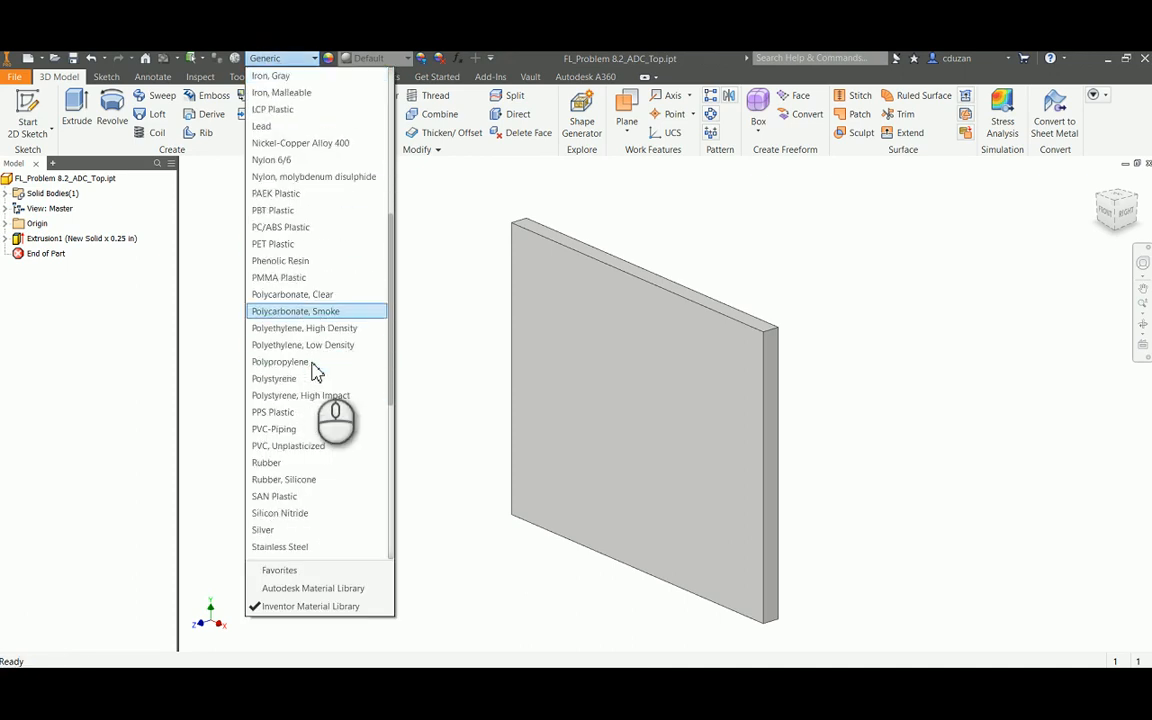
{"action": "scroll", "coordinate": [310, 332], "scroll_direction": "down", "scroll_amount": 8}
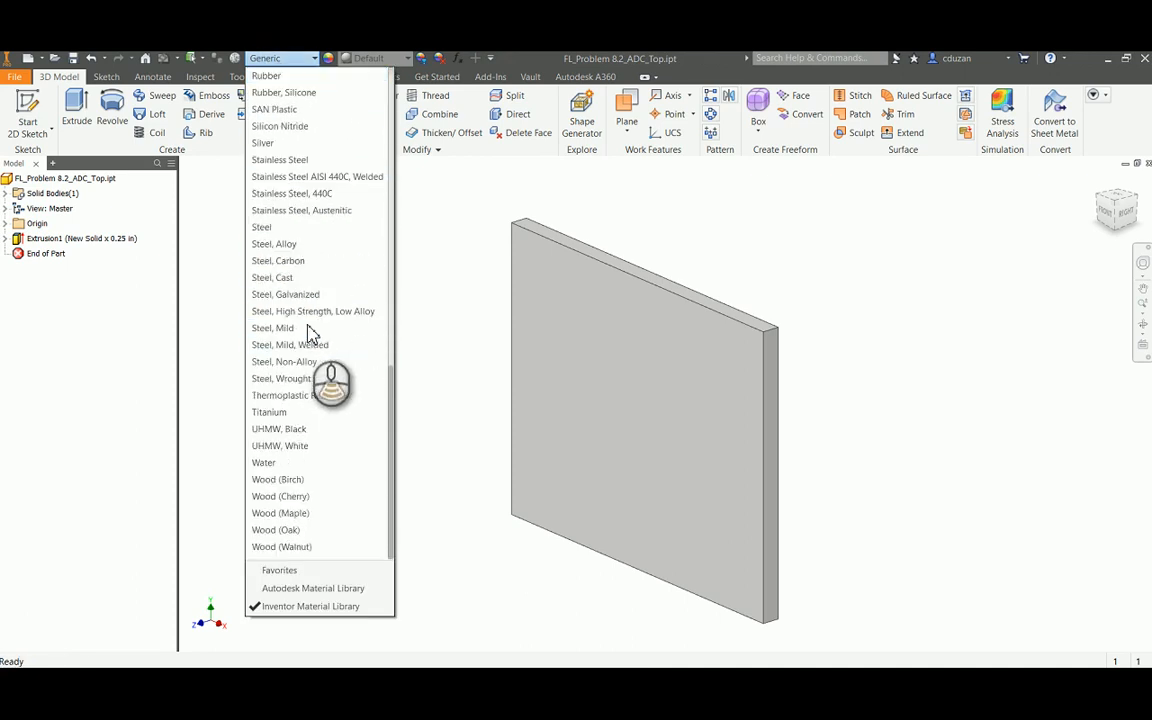
{"action": "scroll", "coordinate": [280, 240], "scroll_direction": "up", "scroll_amount": 10}
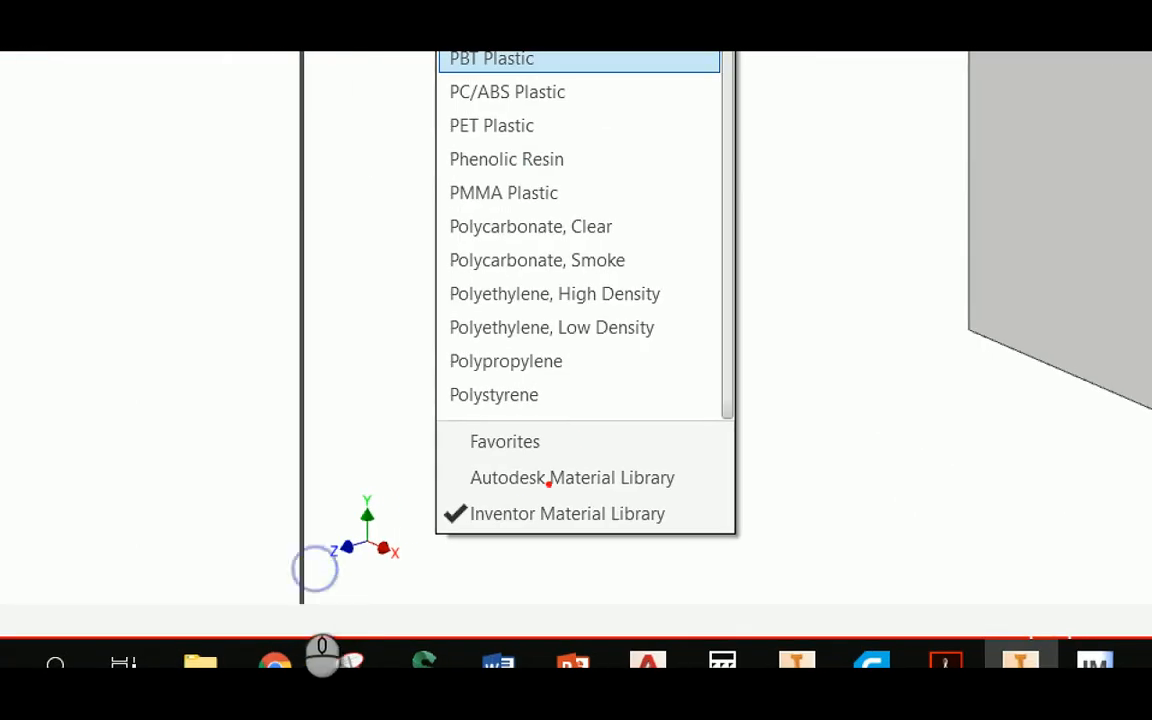
{"action": "mouse_move", "coordinate": [515, 500]}
{"action": "left_mouse_down"}
{"action": "mouse_move", "coordinate": [424, 532]}
{"action": "mouse_move", "coordinate": [480, 548]}
{"action": "mouse_move", "coordinate": [693, 498]}
{"action": "mouse_move", "coordinate": [518, 491]}
{"action": "left_mouse_up"}
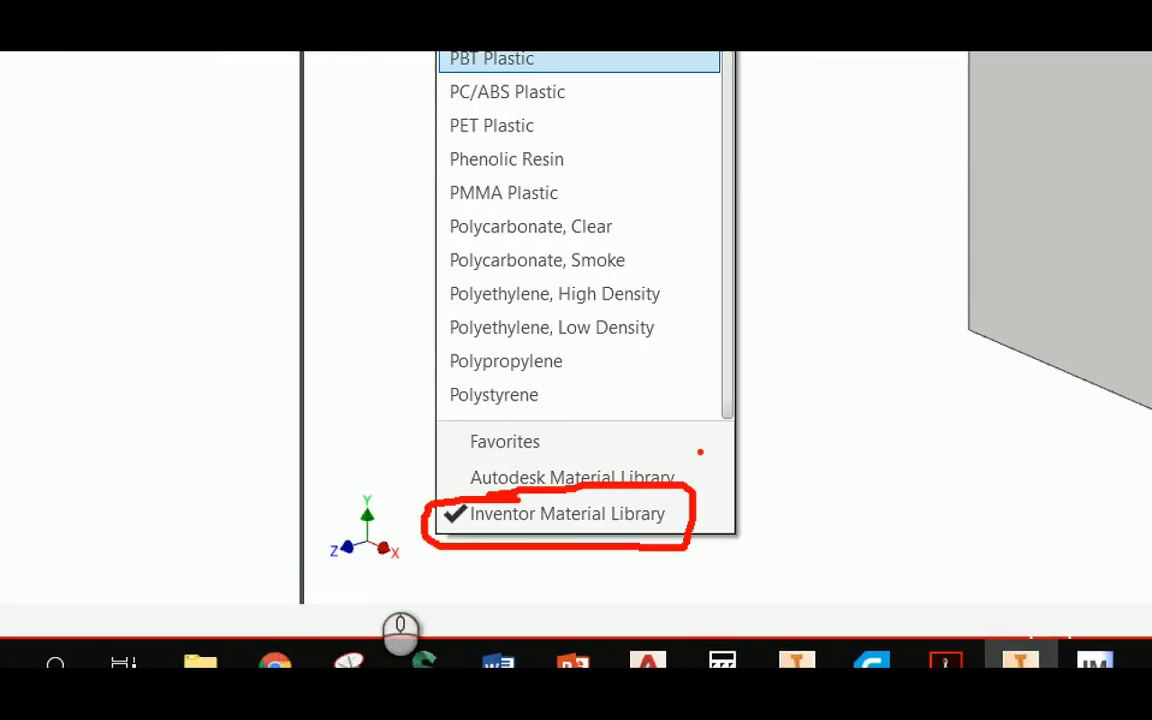
{"action": "mouse_move", "coordinate": [711, 453]}
{"action": "left_mouse_down"}
{"action": "mouse_move", "coordinate": [470, 458]}
{"action": "mouse_move", "coordinate": [432, 496]}
{"action": "left_mouse_up"}
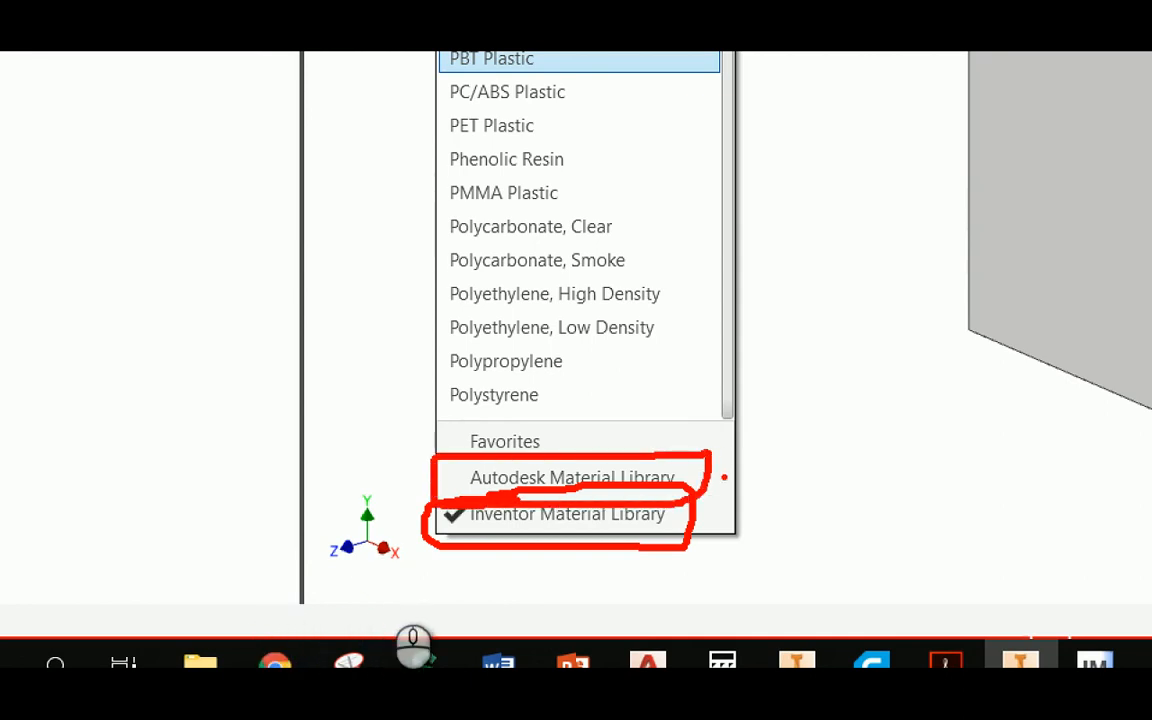
{"action": "mouse_move", "coordinate": [724, 477]}
{"action": "left_mouse_down"}
{"action": "mouse_move", "coordinate": [909, 475]}
{"action": "mouse_move", "coordinate": [748, 461]}
{"action": "mouse_move", "coordinate": [745, 497]}
{"action": "left_mouse_up"}
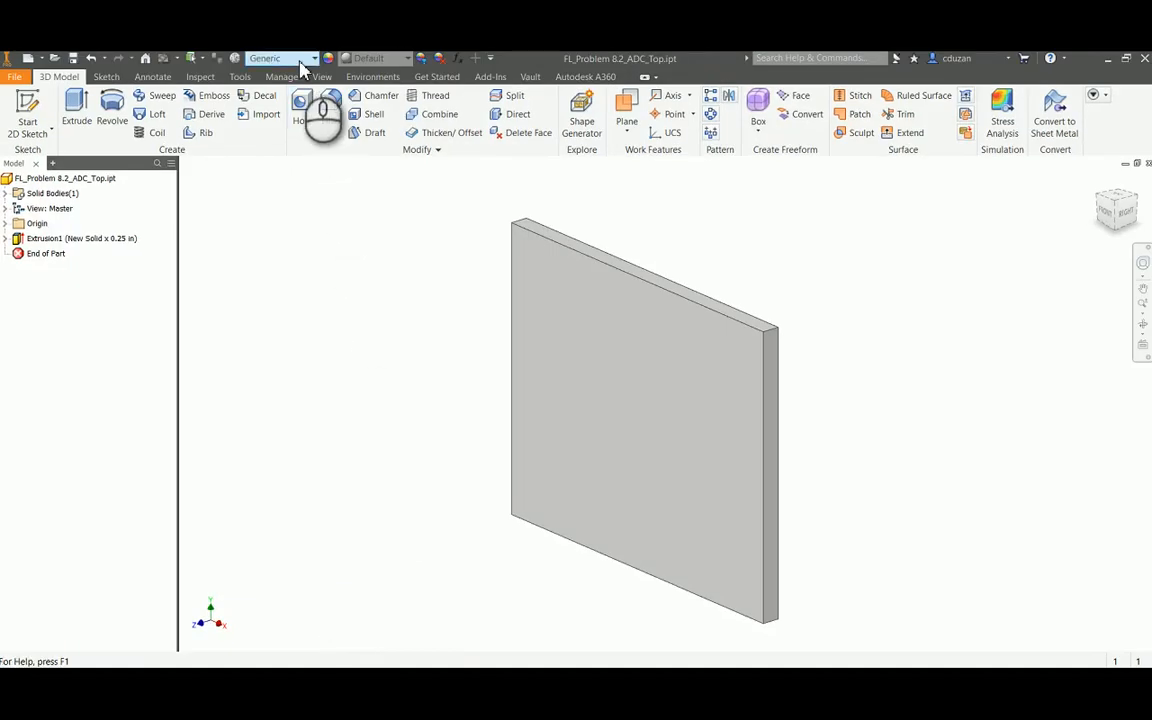
- Change the material source to the Autodesk Material Library and assign MDF Medium Density Fiberboard to the Top panel
{"action": "left_click", "coordinate": [300, 61]}
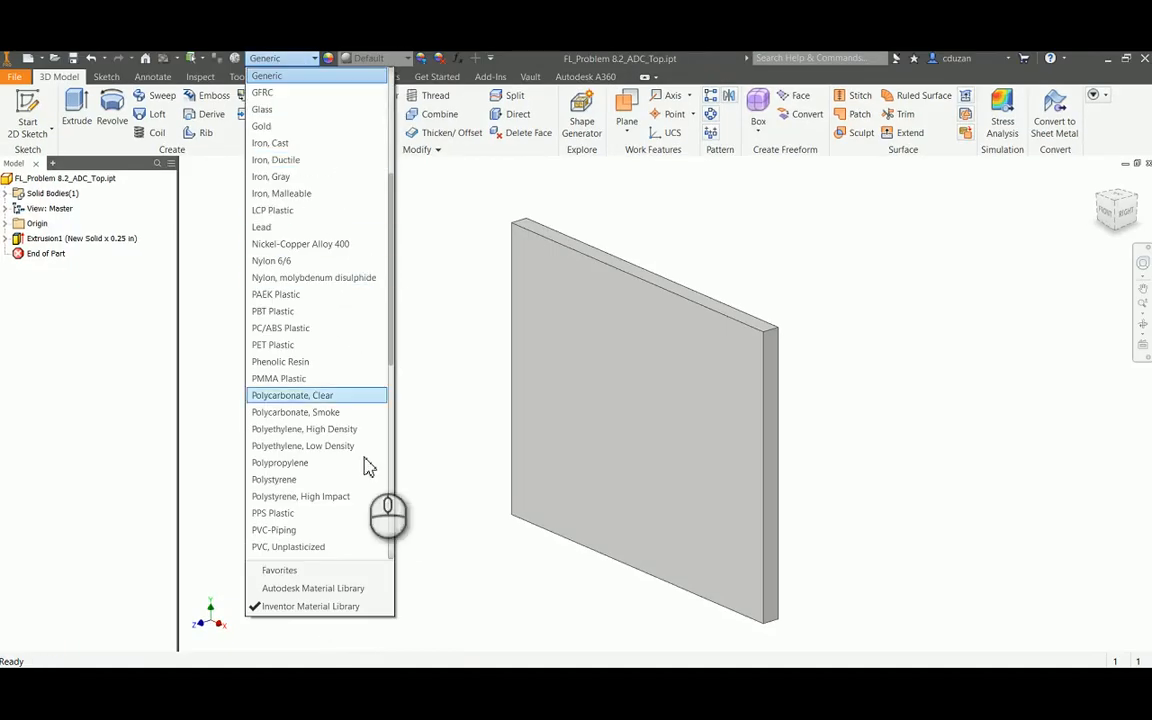
{"action": "scroll", "coordinate": [365, 466], "scroll_direction": "down", "scroll_amount": 2}
{"action": "left_click", "coordinate": [280, 588]}
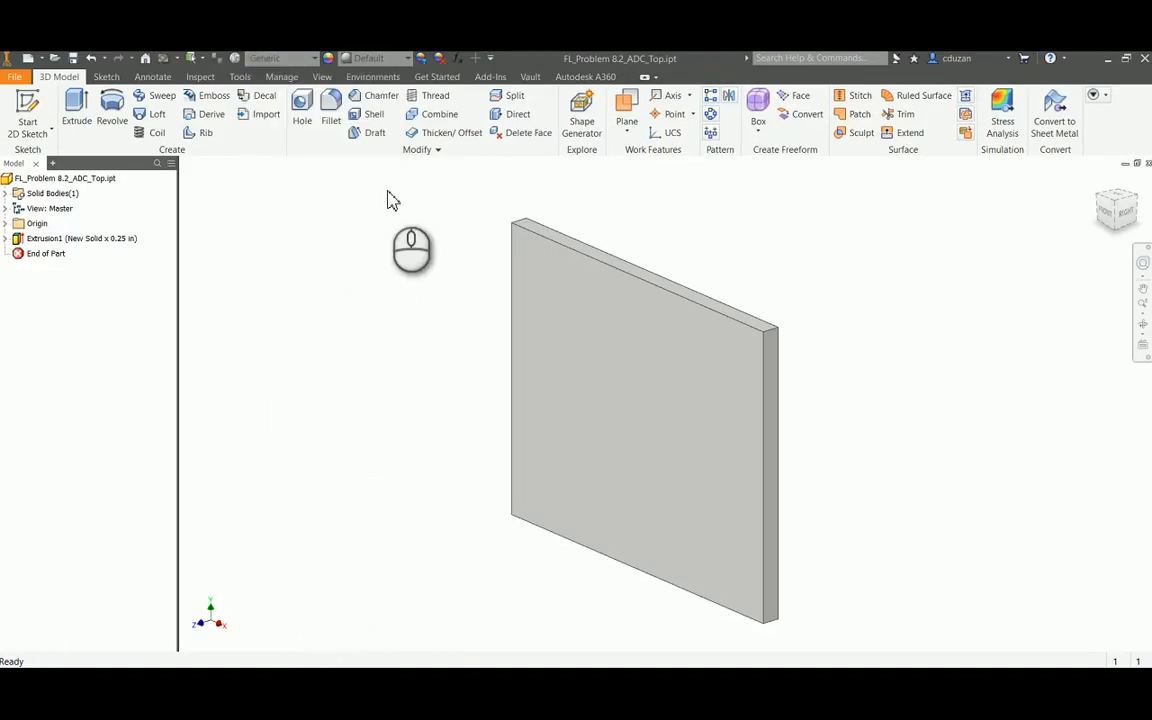
{"action": "left_click", "coordinate": [285, 58]}
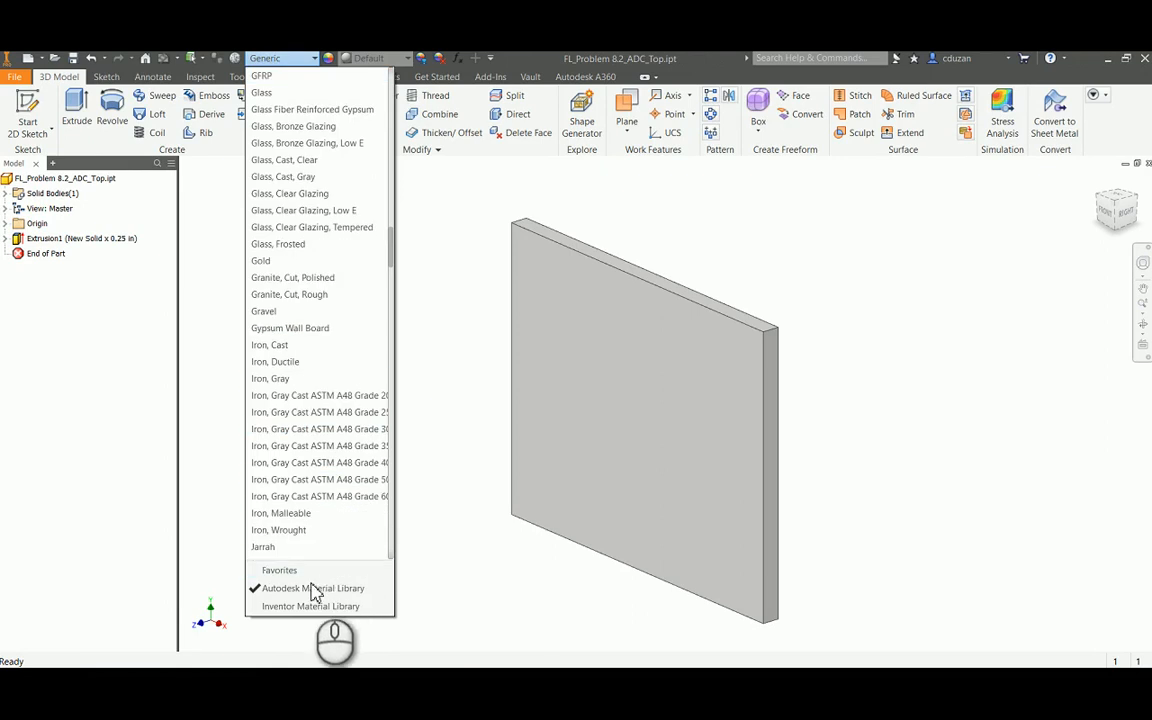
{"action": "scroll", "coordinate": [305, 226], "scroll_direction": "down", "scroll_amount": 7}
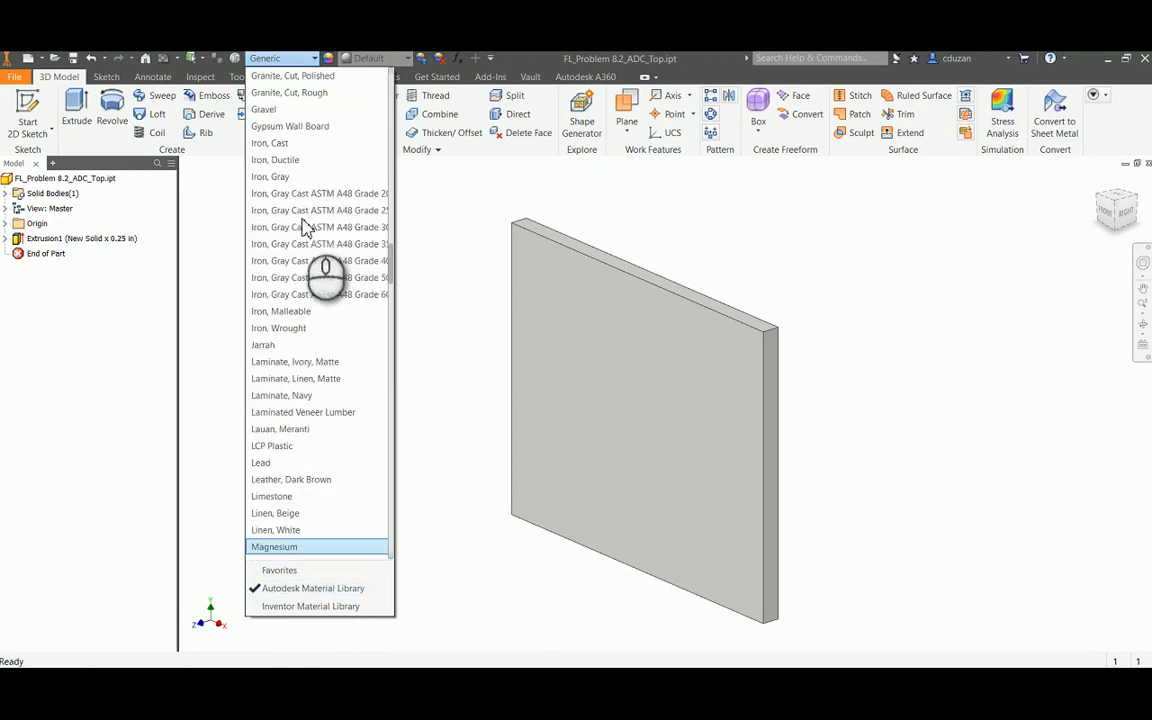
{"action": "scroll", "coordinate": [325, 372], "scroll_direction": "down", "scroll_amount": 1}
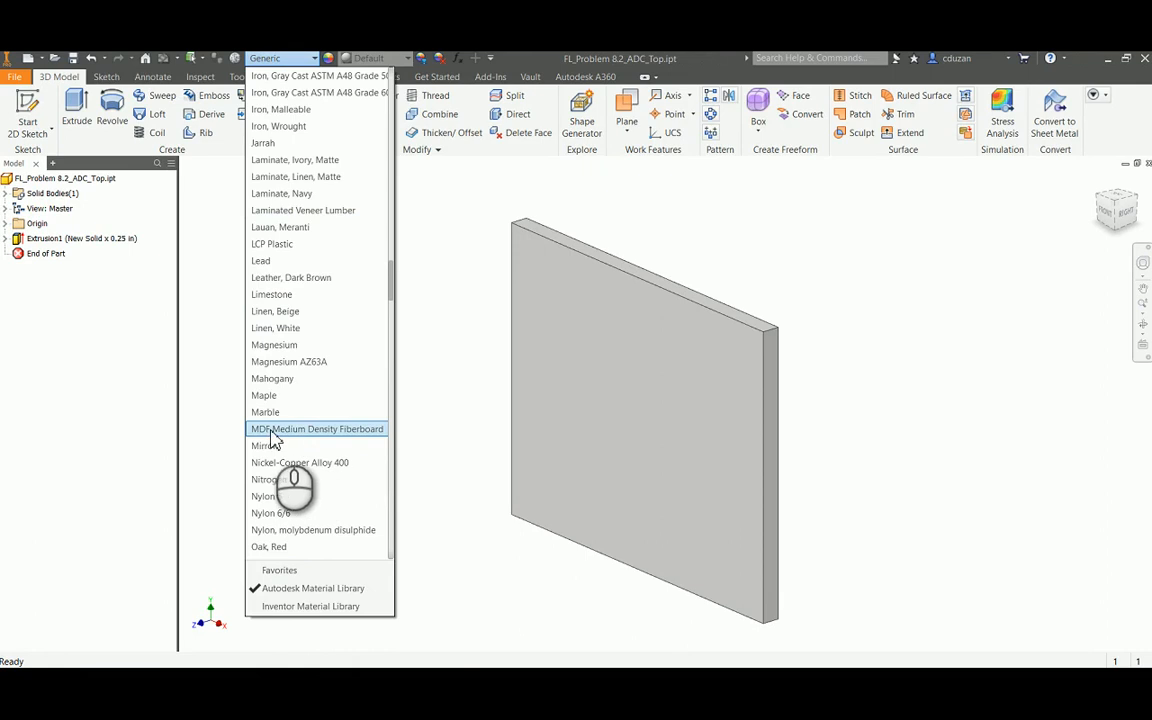
{"action": "left_click", "coordinate": [347, 434]}
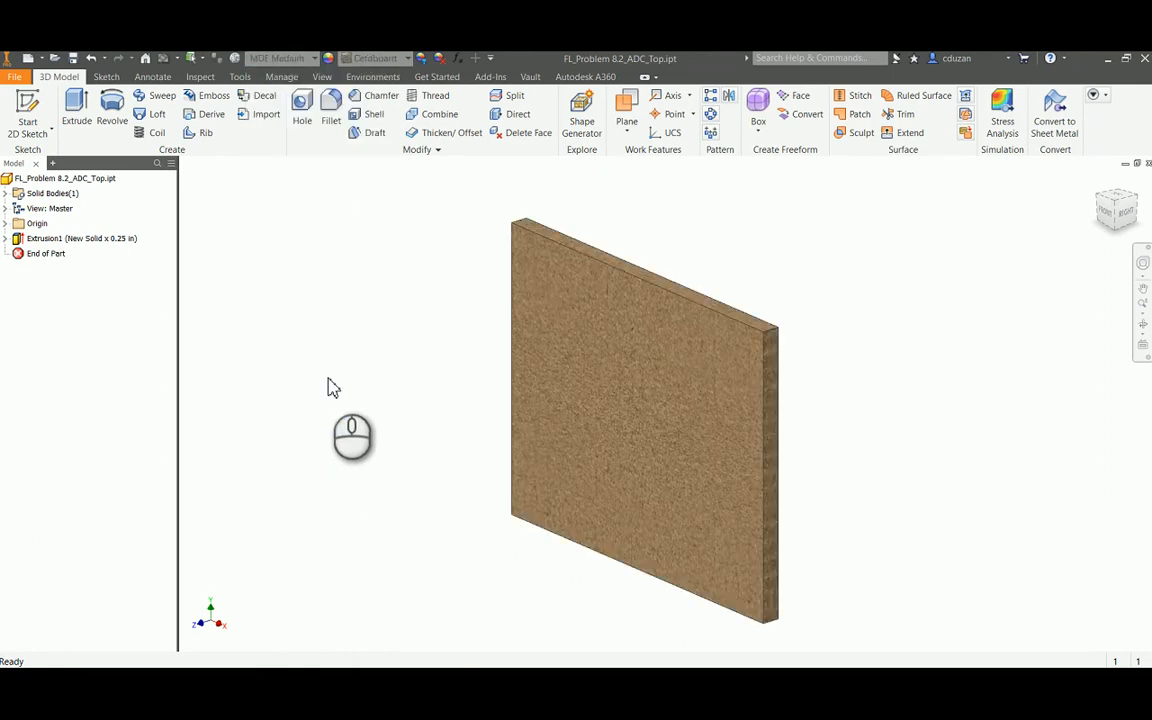
{"action": "key", "text": "ctrl+1"}
{"action": "left_click", "coordinate": [661, 381]}
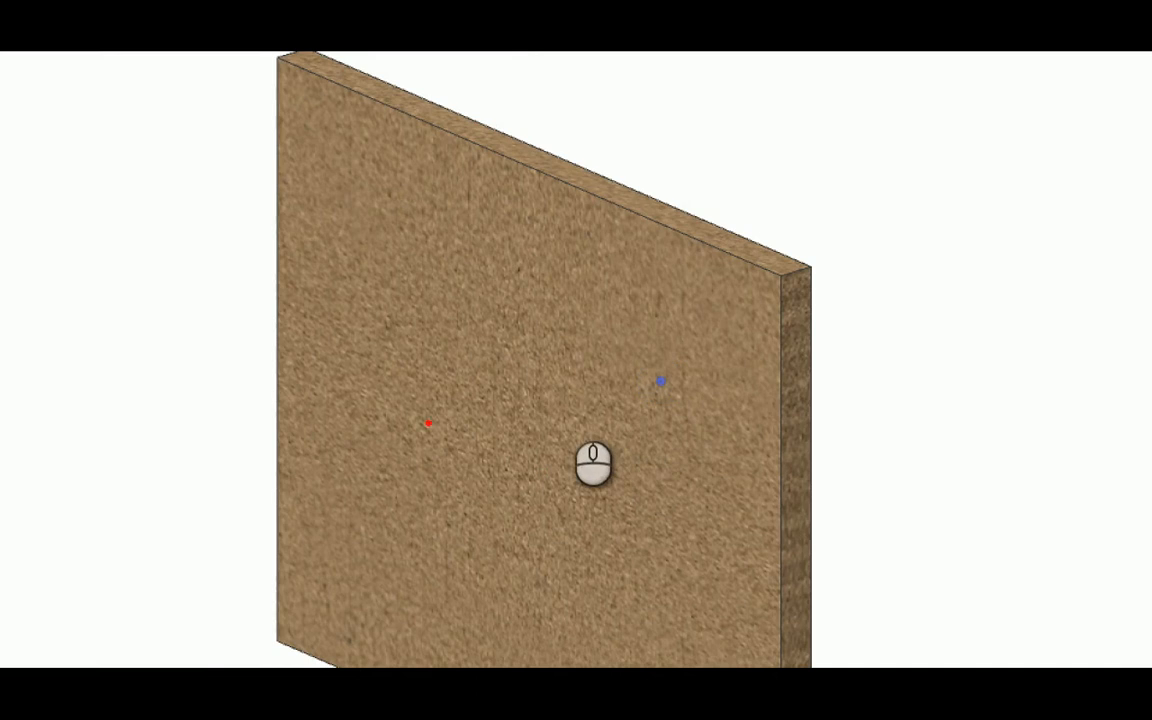
{"action": "mouse_move", "coordinate": [568, 405]}
{"action": "left_mouse_down"}
{"action": "mouse_move", "coordinate": [745, 410]}
{"action": "mouse_move", "coordinate": [440, 525]}
{"action": "left_mouse_up"}
{"action": "key", "text": "Escape"}
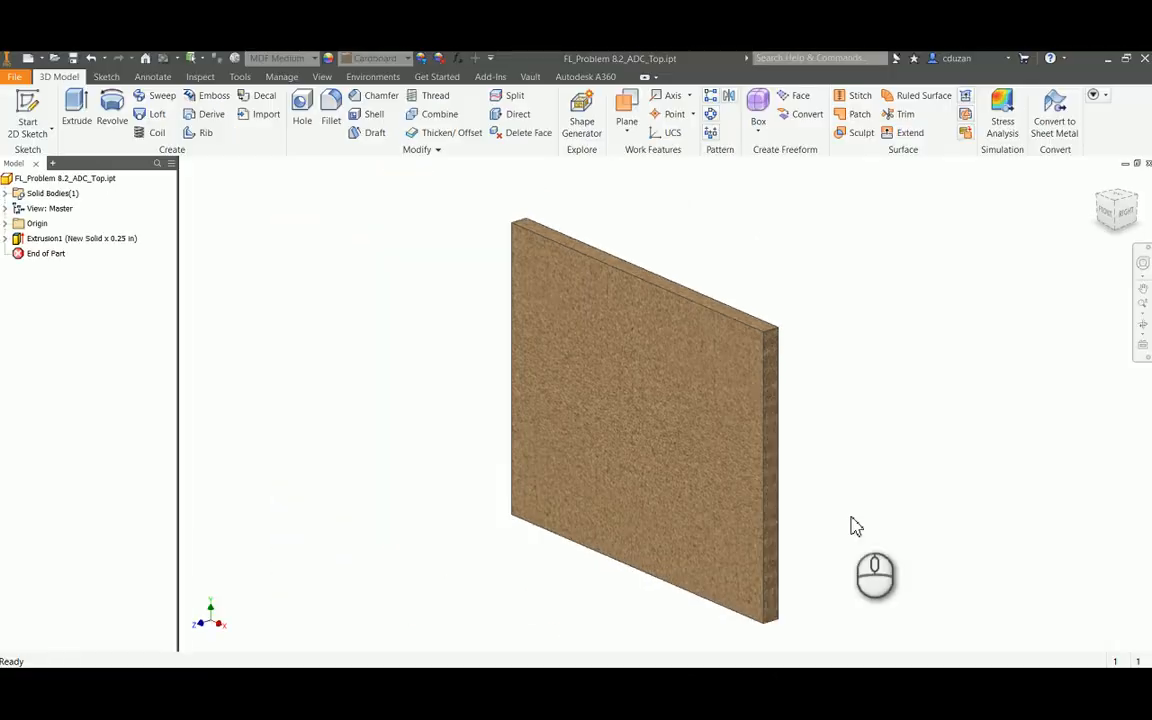
- Switch to the Image Mate live view and enlarge it to full screen to compare the physical panels
{"action": "mouse_move", "coordinate": [617, 630]}
{"action": "left_click", "coordinate": [681, 609]}
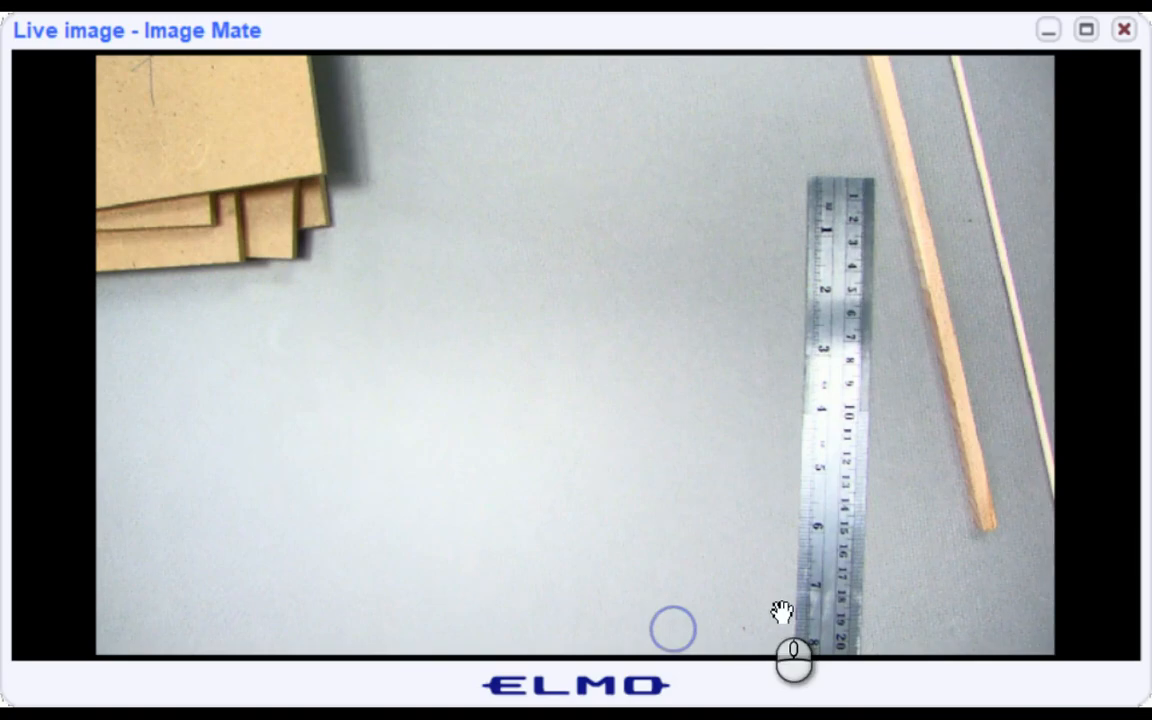
{"action": "left_click", "coordinate": [1087, 30]}
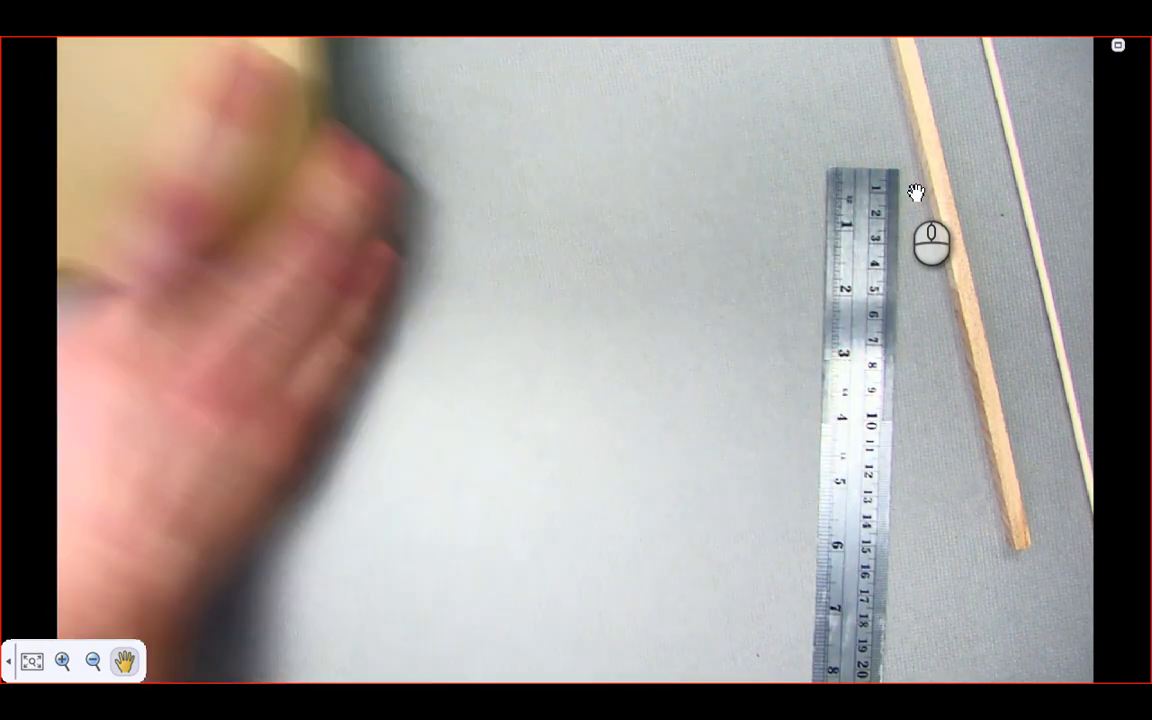
- Leave the full-screen live view, switch to Inventor and set the Top panel to the home isometric view
{"action": "left_click", "coordinate": [1118, 45]}
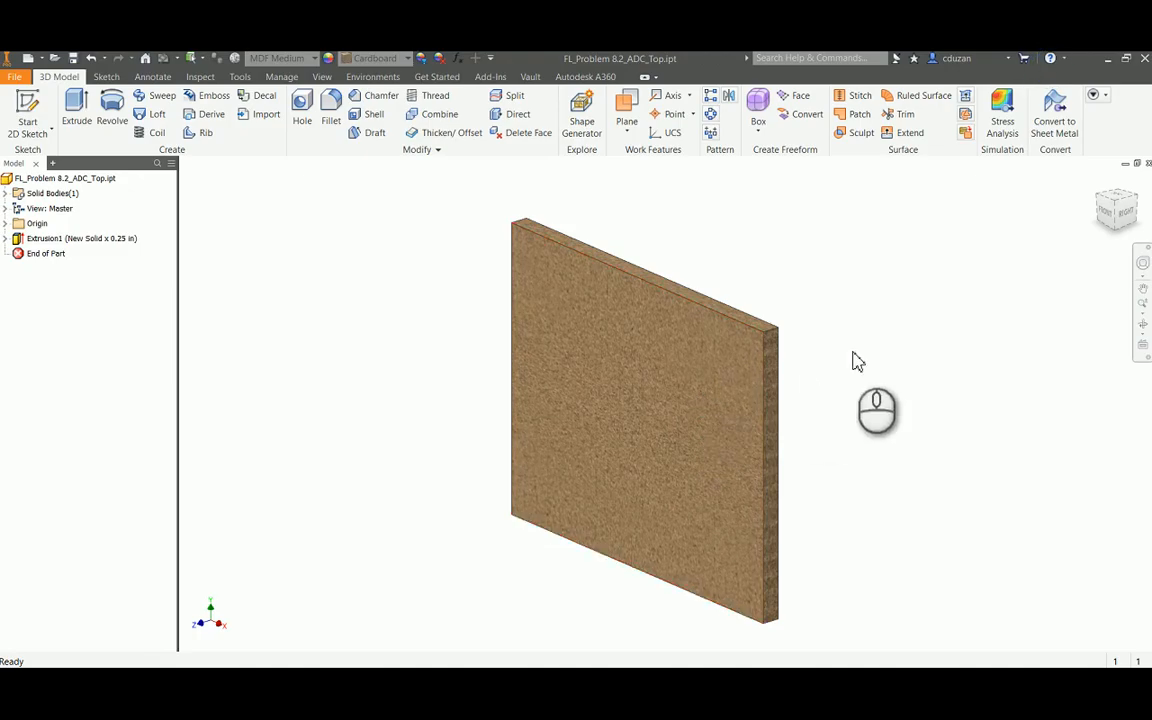
{"action": "left_click", "coordinate": [853, 355]}
{"action": "left_click", "coordinate": [1112, 207]}
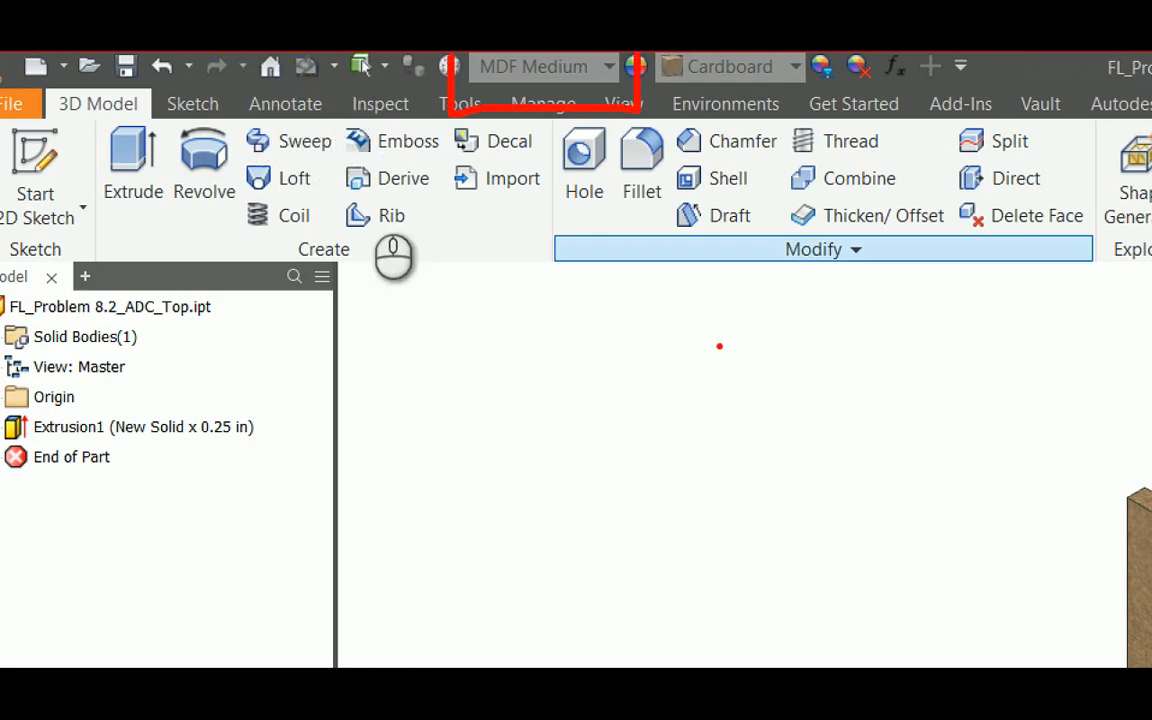
{"action": "key", "text": "Escape"}
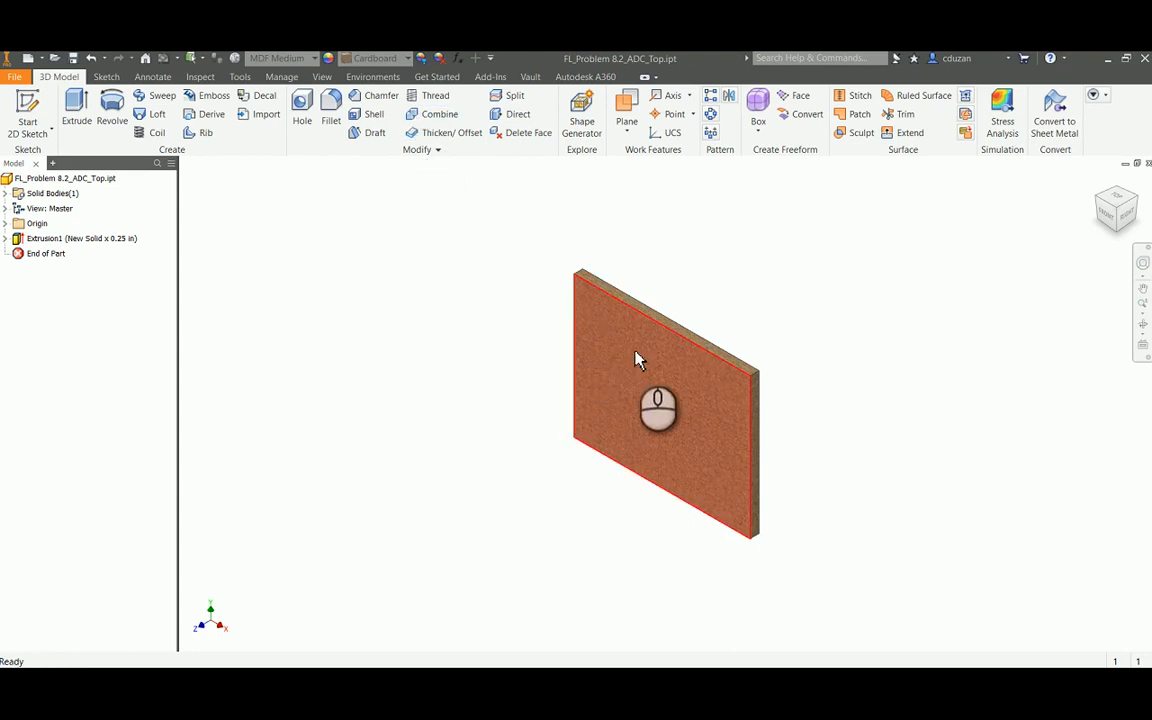
- Update the physical properties in the Top panel's iProperties and examine its mass, area, volume and center of gravity
{"action": "left_click", "coordinate": [17, 79]}
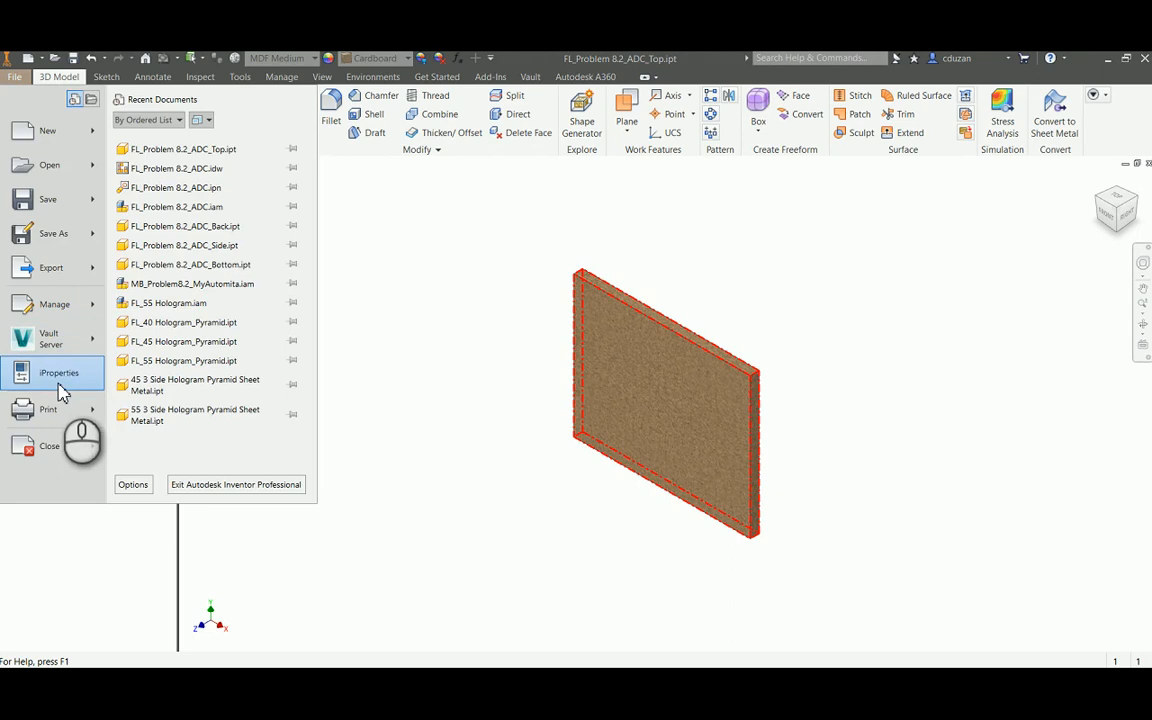
{"action": "left_click", "coordinate": [62, 385]}
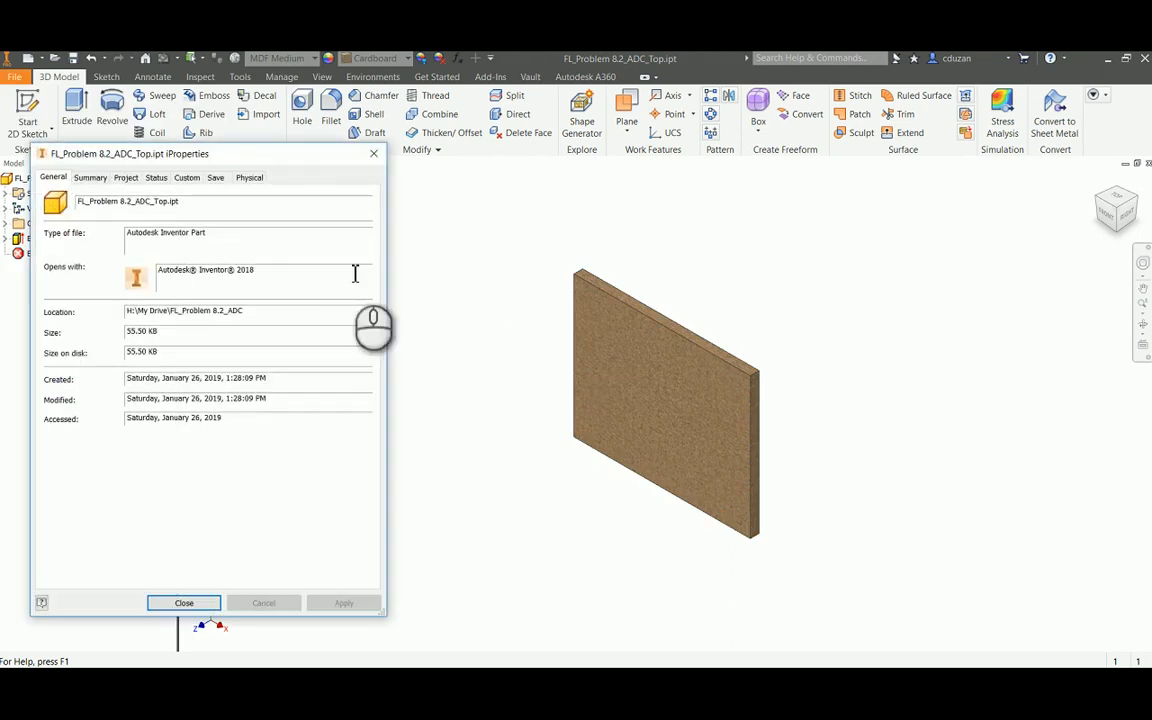
{"action": "left_click", "coordinate": [251, 180]}
{"action": "left_click_drag", "start_coordinate": [257, 157], "coordinate": [675, 126]}
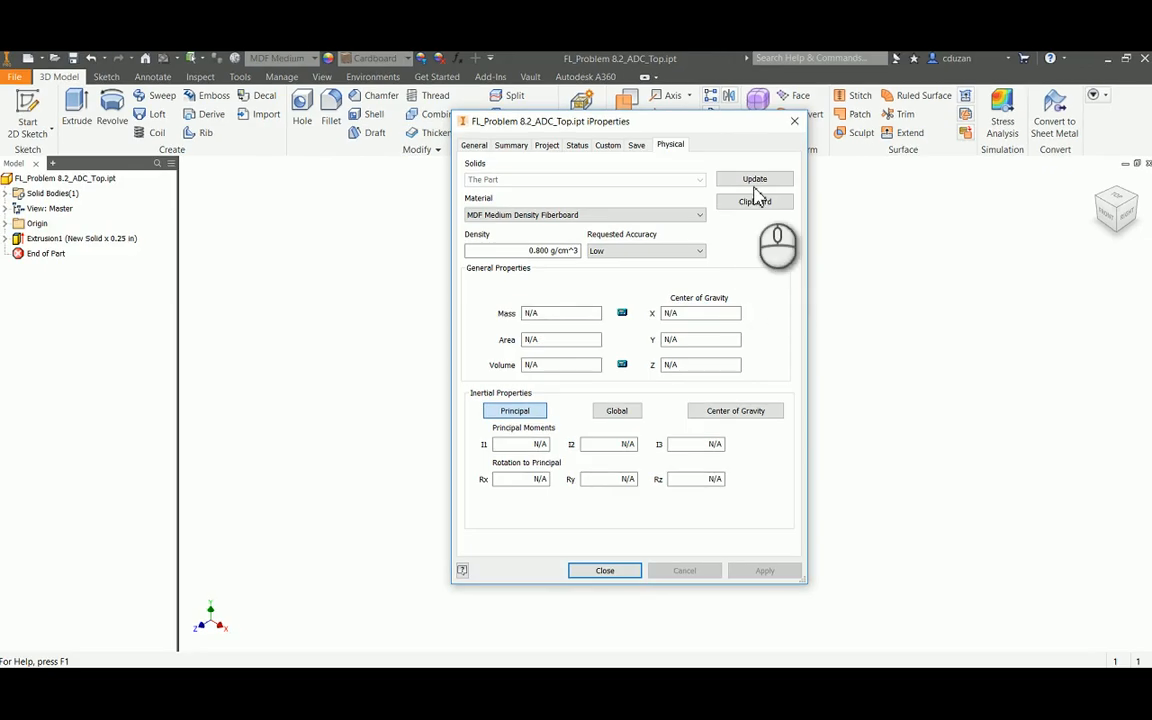
{"action": "left_click", "coordinate": [748, 180]}
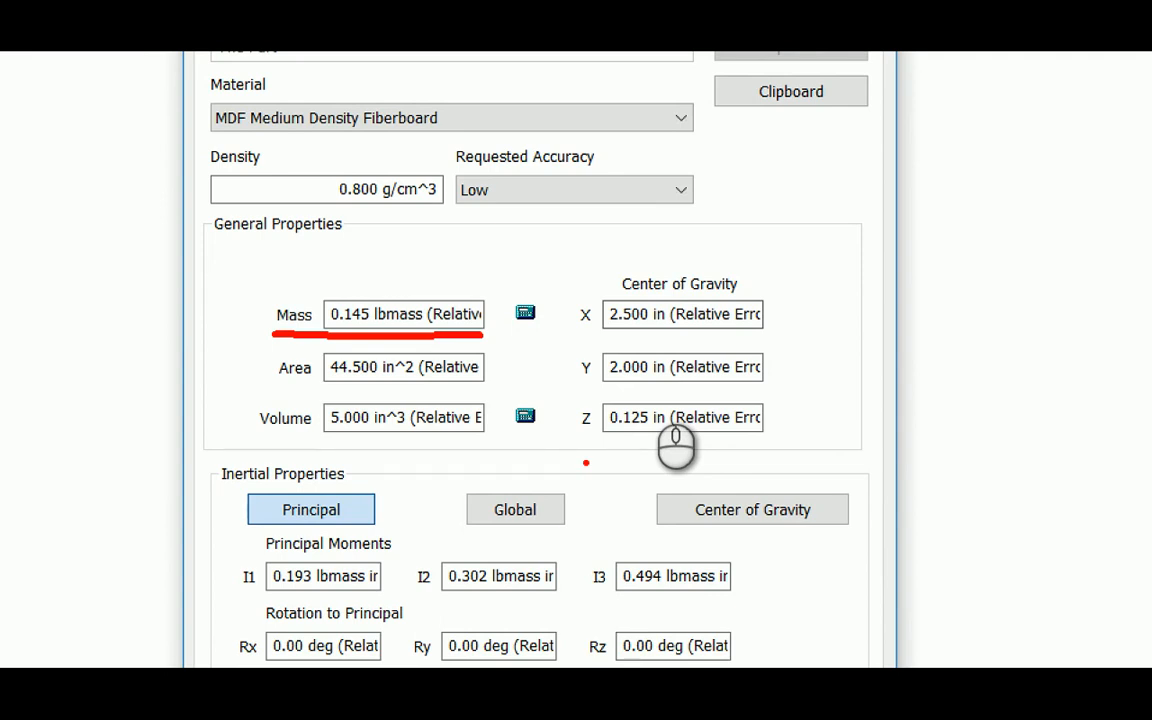
{"action": "mouse_move", "coordinate": [565, 452]}
{"action": "left_mouse_down"}
{"action": "mouse_move", "coordinate": [812, 320]}
{"action": "mouse_move", "coordinate": [550, 463]}
{"action": "left_mouse_up"}
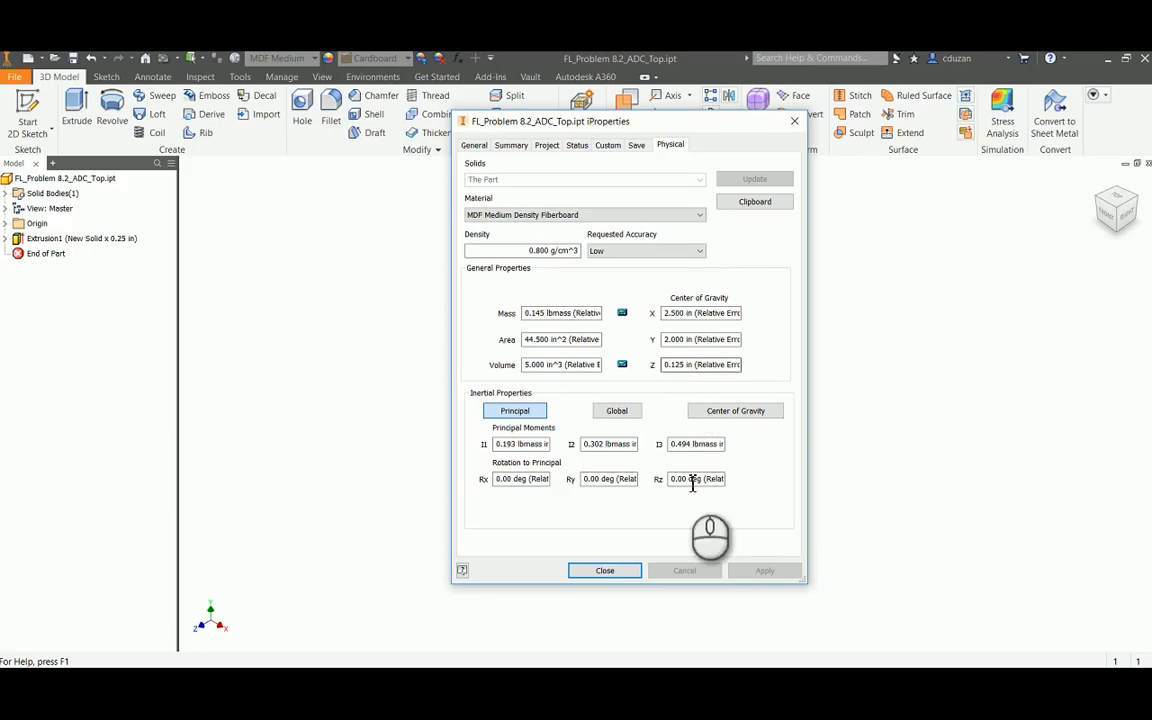
{"action": "left_click", "coordinate": [627, 570]}
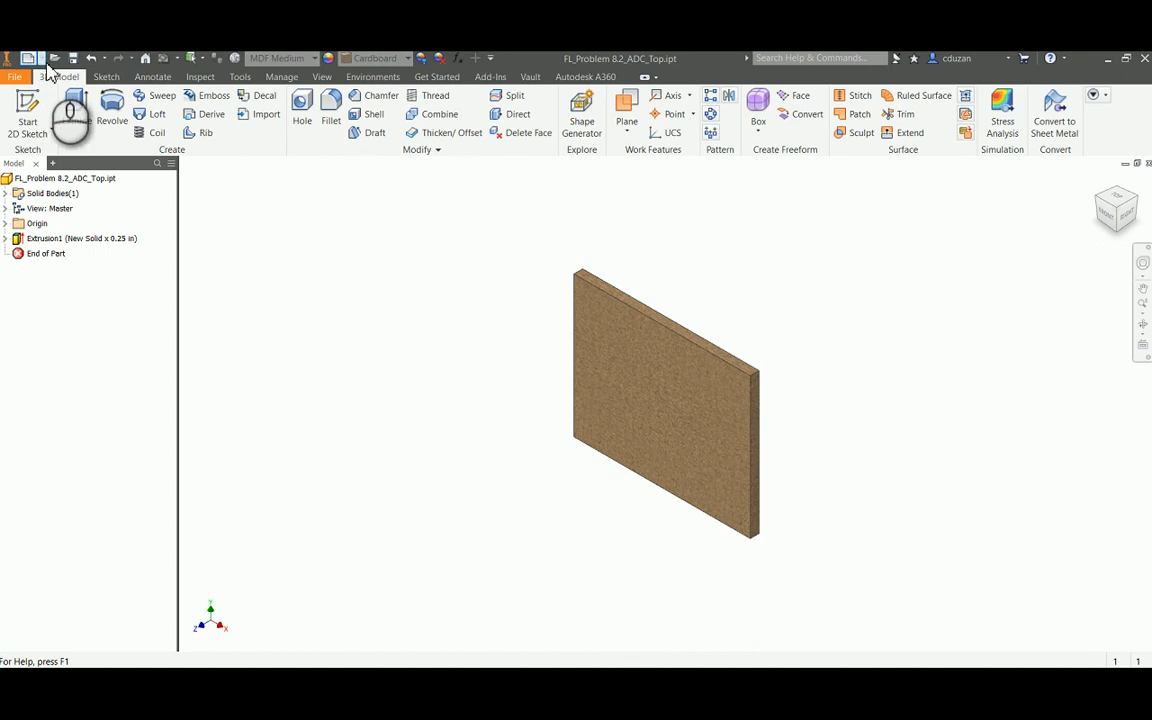
- Switch to the FL_Problem 8.2_ADC folder in File Explorer and open FL_Problem 8.2_ADC_Bottom.ipt in Inventor
{"action": "left_click", "coordinate": [52, 58]}
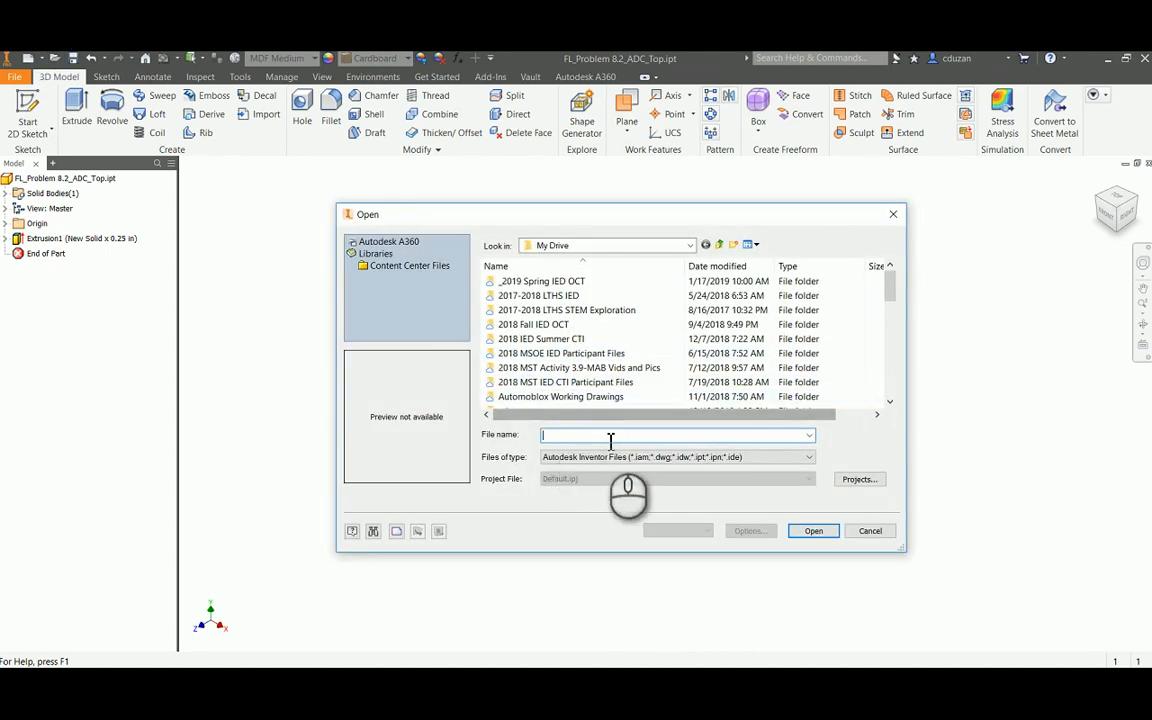
{"action": "key", "text": "Escape"}
{"action": "left_click", "coordinate": [131, 682]}
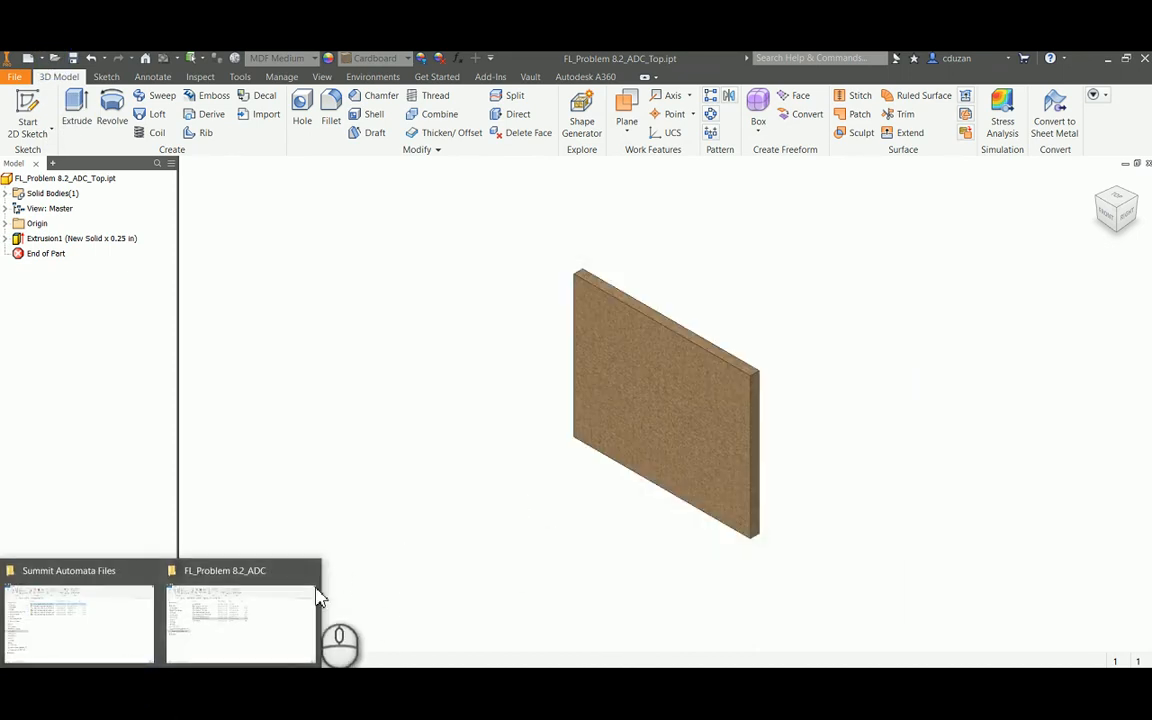
{"action": "left_click", "coordinate": [315, 587]}
{"action": "left_click", "coordinate": [365, 373]}
{"action": "double_click", "coordinate": [322, 297]}
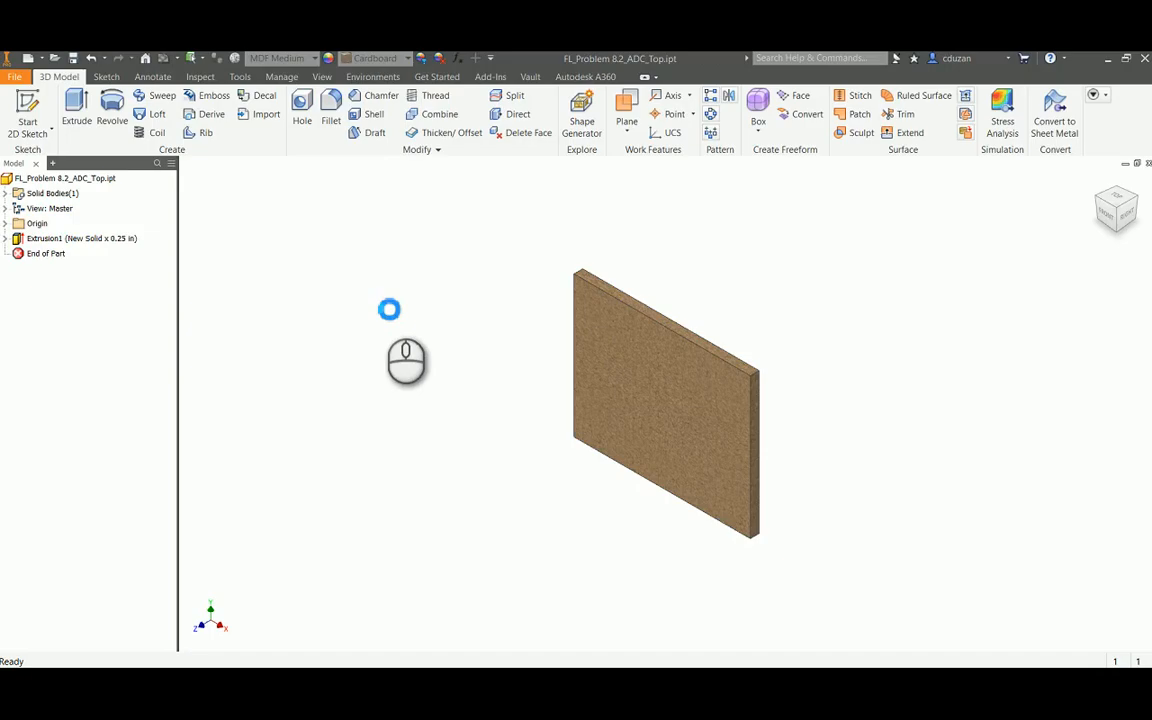
- Start a sketch on the front plane and draw a rectangle about 1.15 in wide with its lower-left corner at the origin
{"action": "left_click", "coordinate": [22, 112]}
{"action": "left_click", "coordinate": [615, 255]}
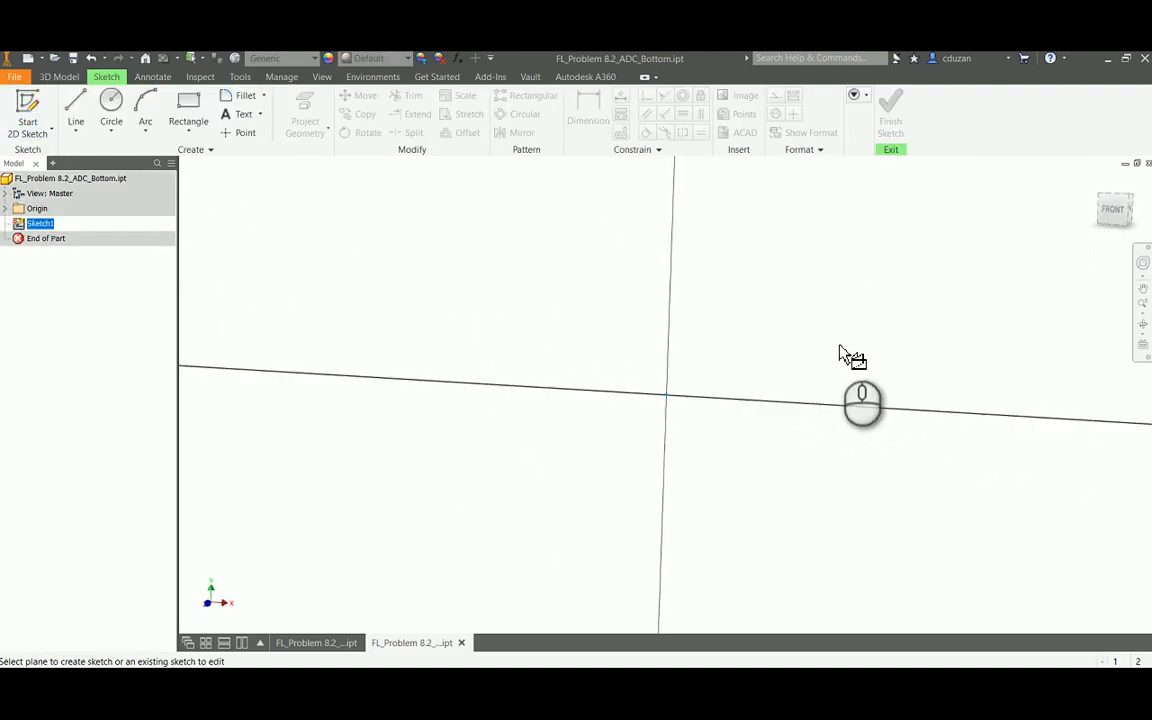
{"action": "middle_click_drag", "start_coordinate": [838, 344], "coordinate": [539, 528]}
{"action": "left_click", "coordinate": [188, 108]}
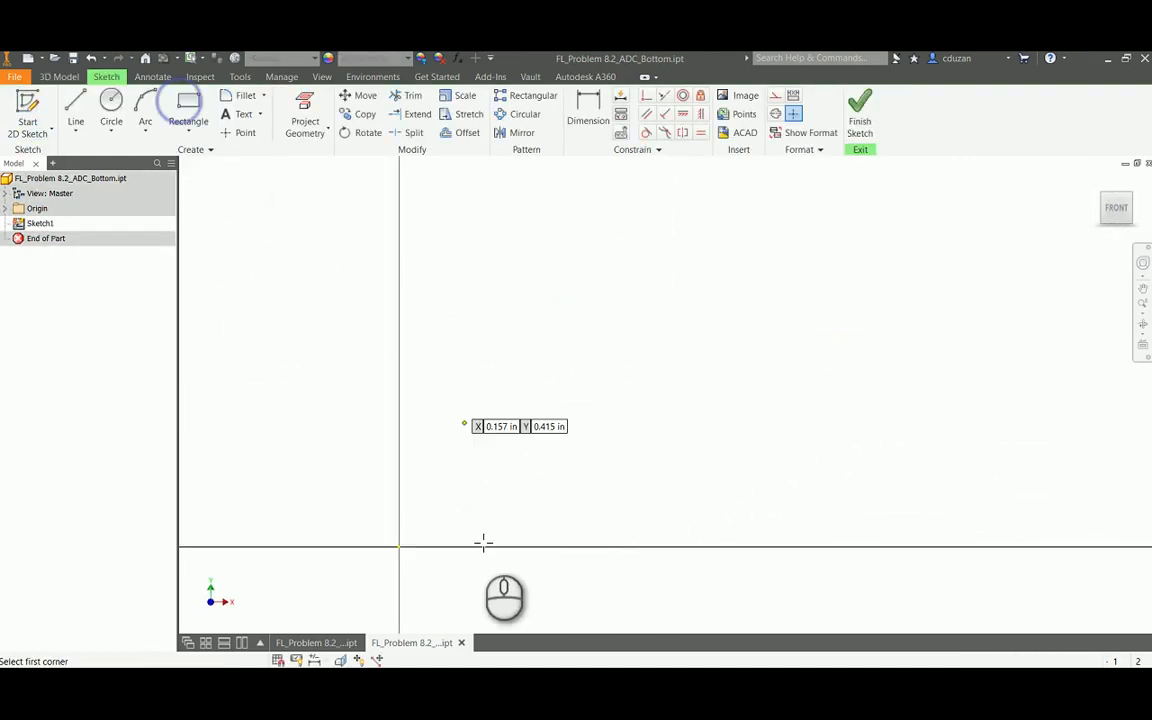
{"action": "left_click", "coordinate": [399, 546]}
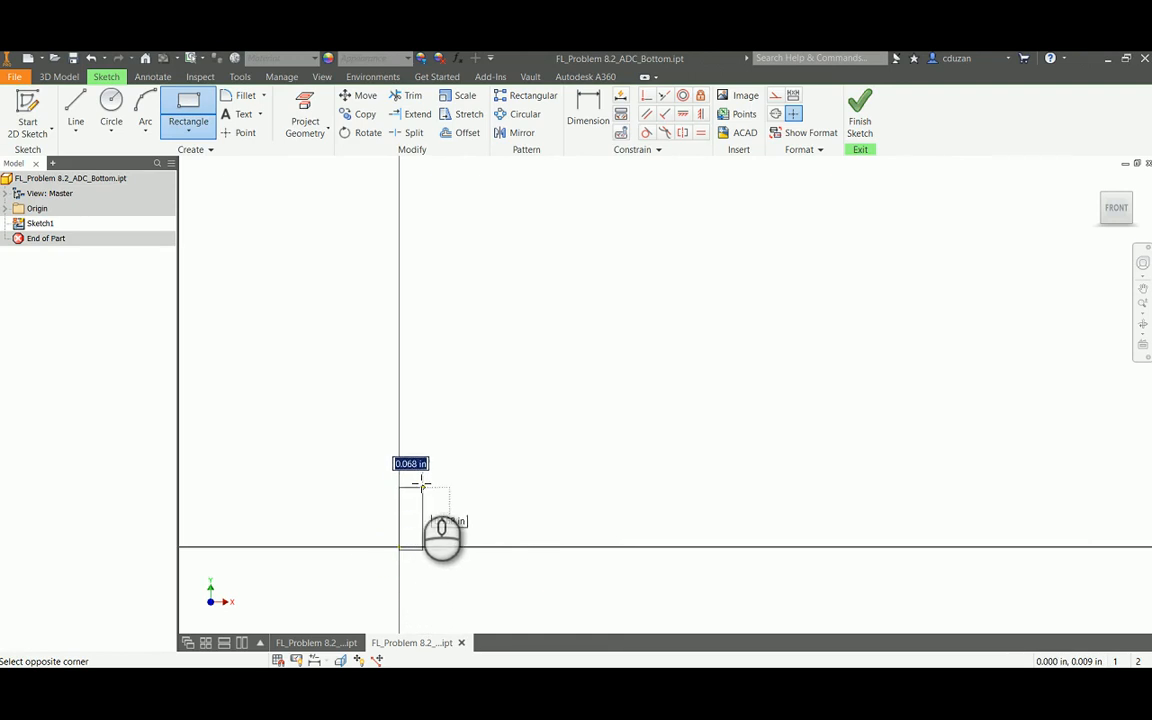
{"action": "left_click", "coordinate": [199, 124]}
{"action": "left_click", "coordinate": [199, 124]}
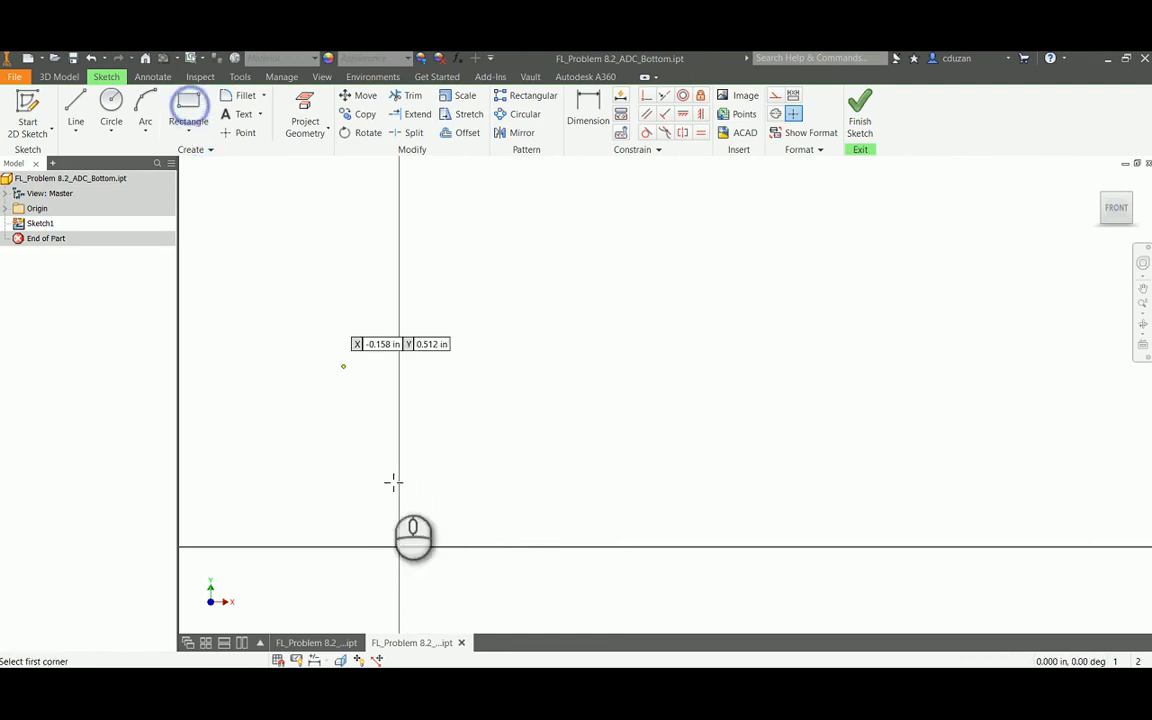
{"action": "left_click", "coordinate": [399, 546]}
{"action": "left_click", "coordinate": [805, 253]}
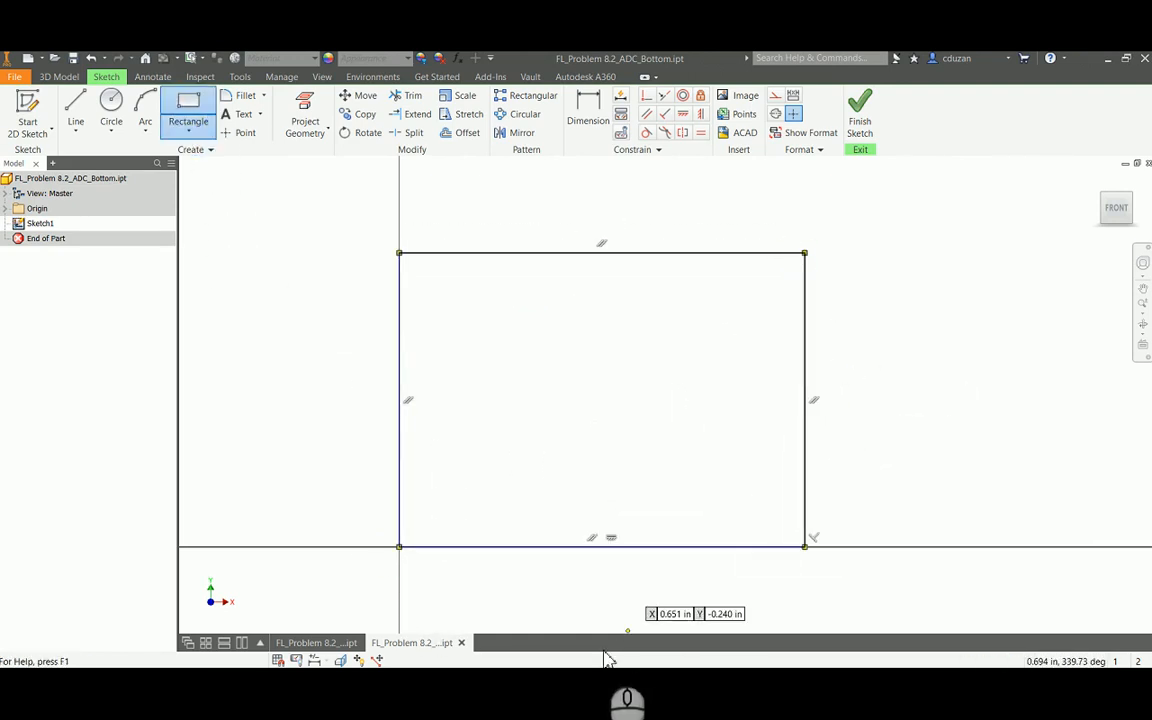
- Check the Bottom panel's sizes in the kit drawing PDF and dimension the rectangle's width to 5 in in Inventor
{"action": "left_click", "coordinate": [660, 605]}
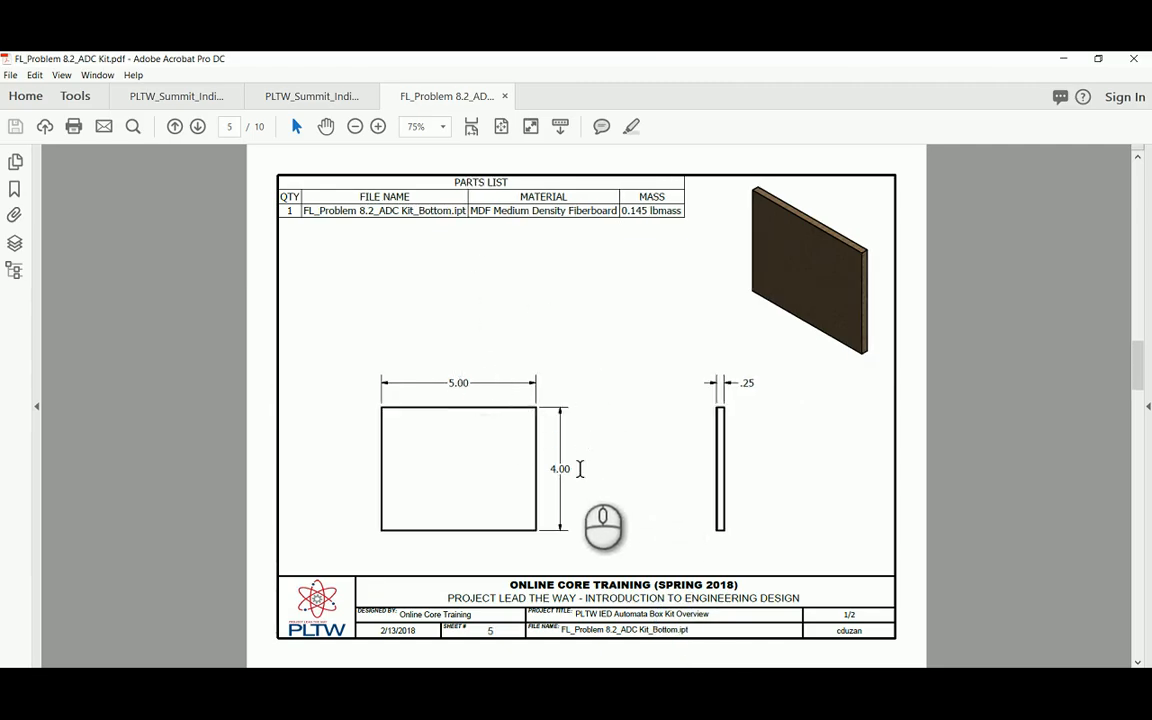
{"action": "left_click", "coordinate": [1063, 59]}
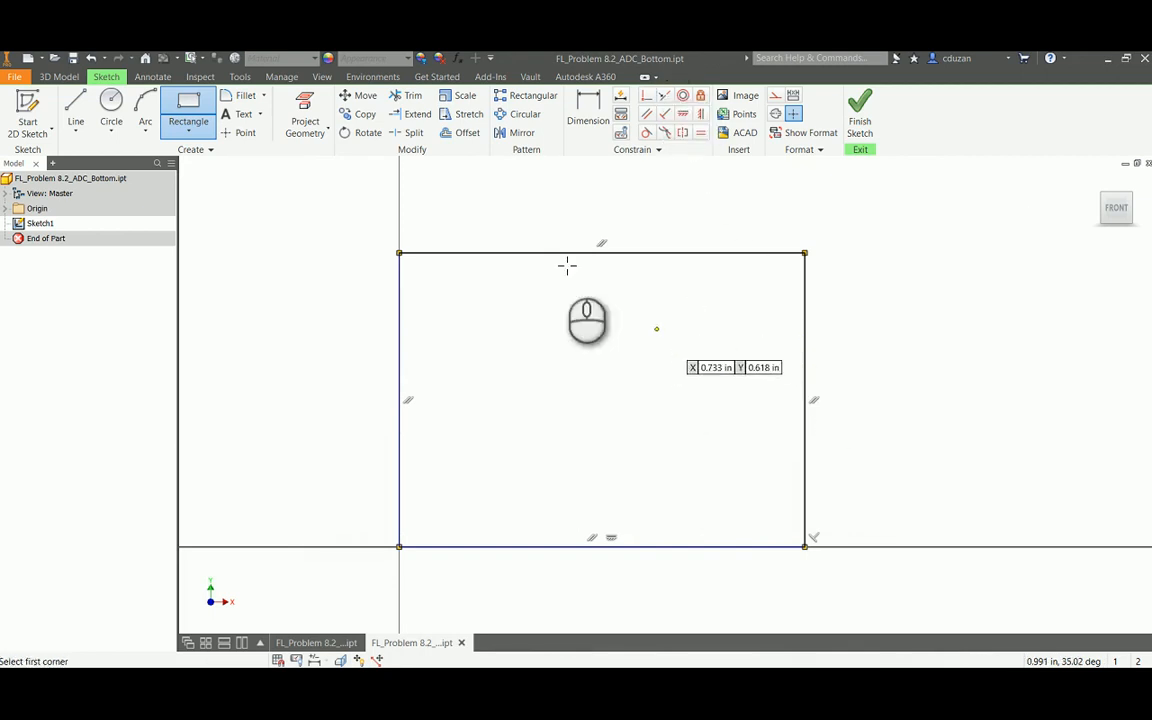
{"action": "left_click", "coordinate": [588, 110]}
{"action": "left_click", "coordinate": [627, 254]}
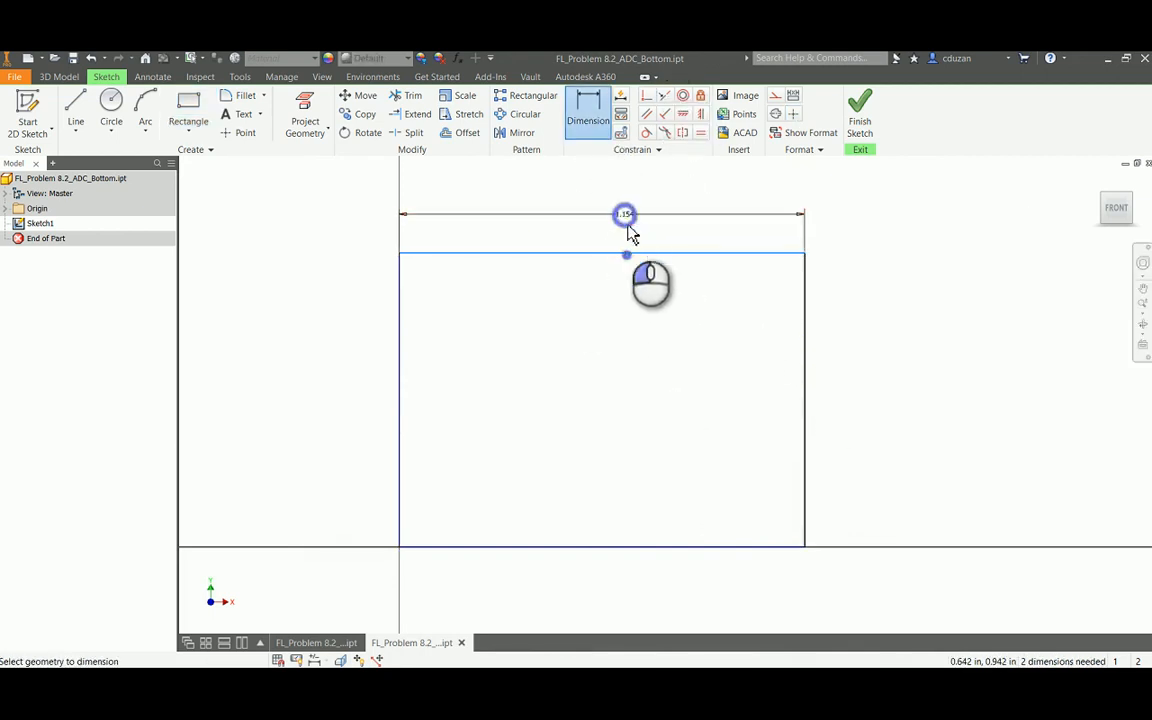
{"action": "left_click", "coordinate": [628, 228]}
{"action": "type", "text": "5"}
{"action": "key", "text": "Return"}
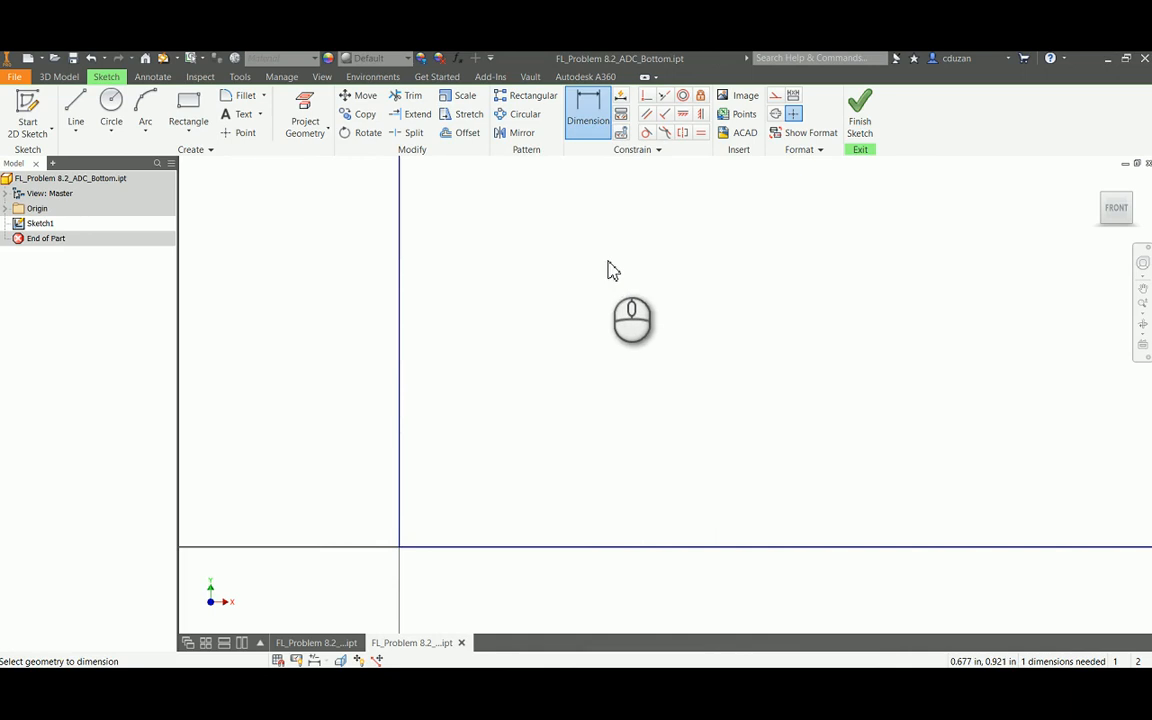
- Dimension the rectangle's height to 4 in and finish the sketch
{"action": "scroll", "coordinate": [700, 340], "scroll_direction": "down", "scroll_amount": 4}
{"action": "middle_click_drag", "start_coordinate": [769, 344], "coordinate": [566, 462]}
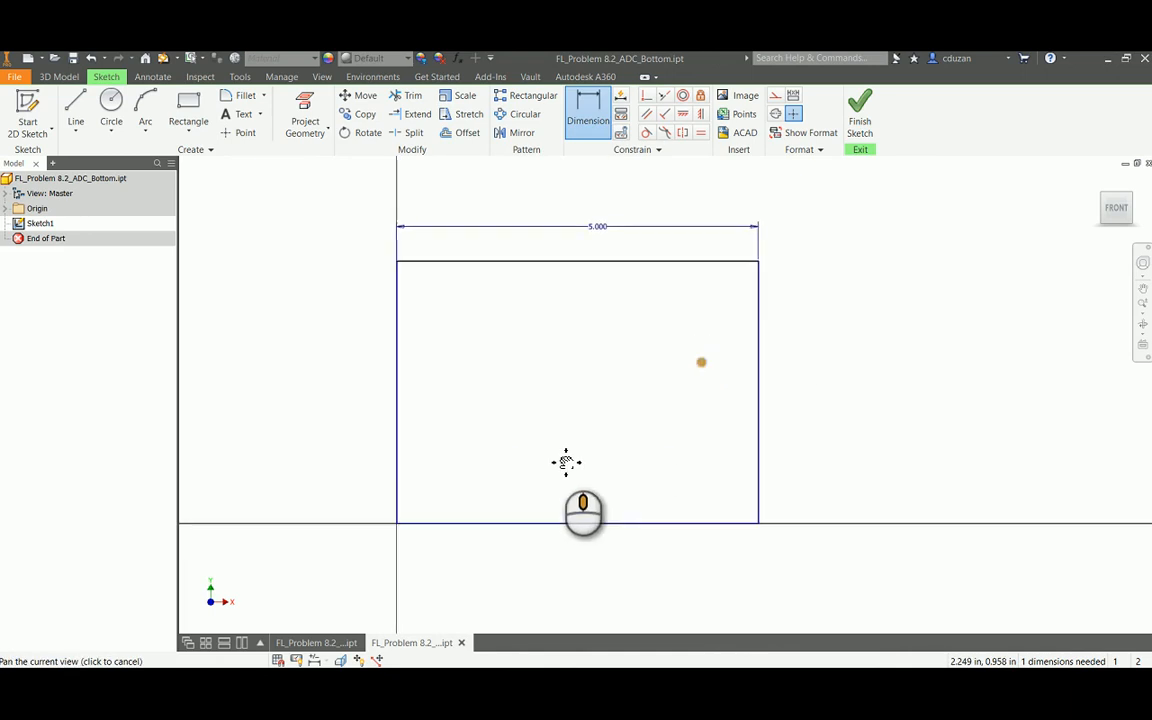
{"action": "left_click", "coordinate": [758, 330]}
{"action": "left_click", "coordinate": [797, 326]}
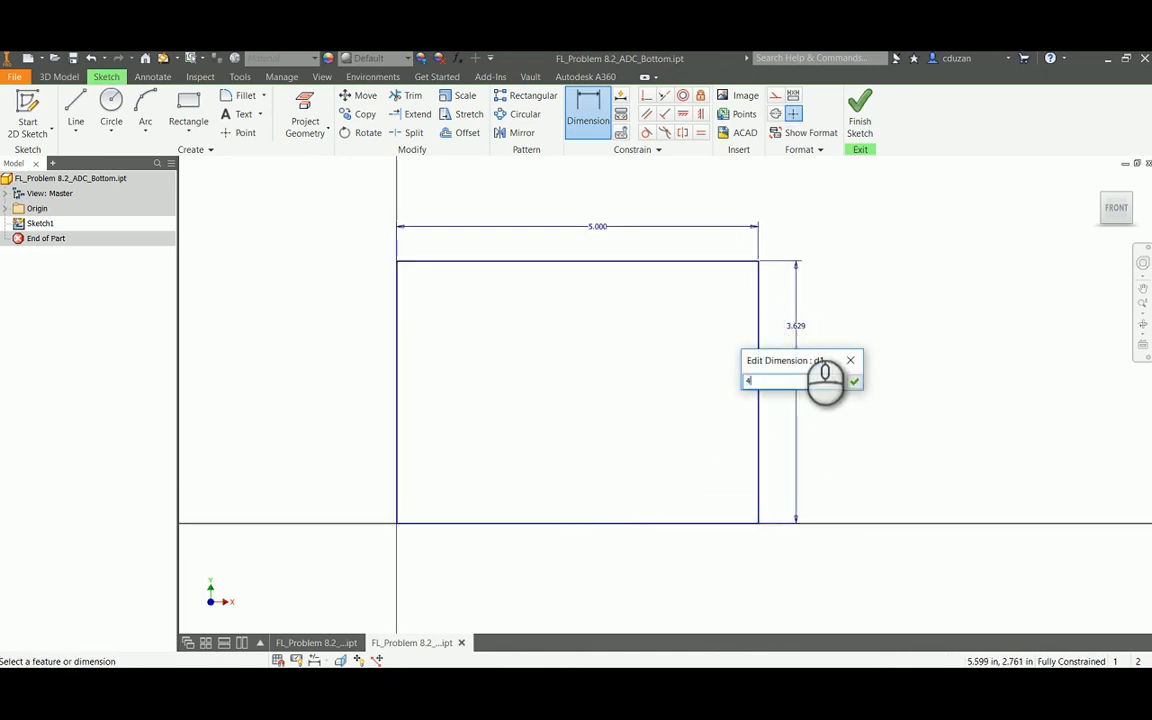
{"action": "key", "text": "Return"}
{"action": "left_click", "coordinate": [860, 118]}
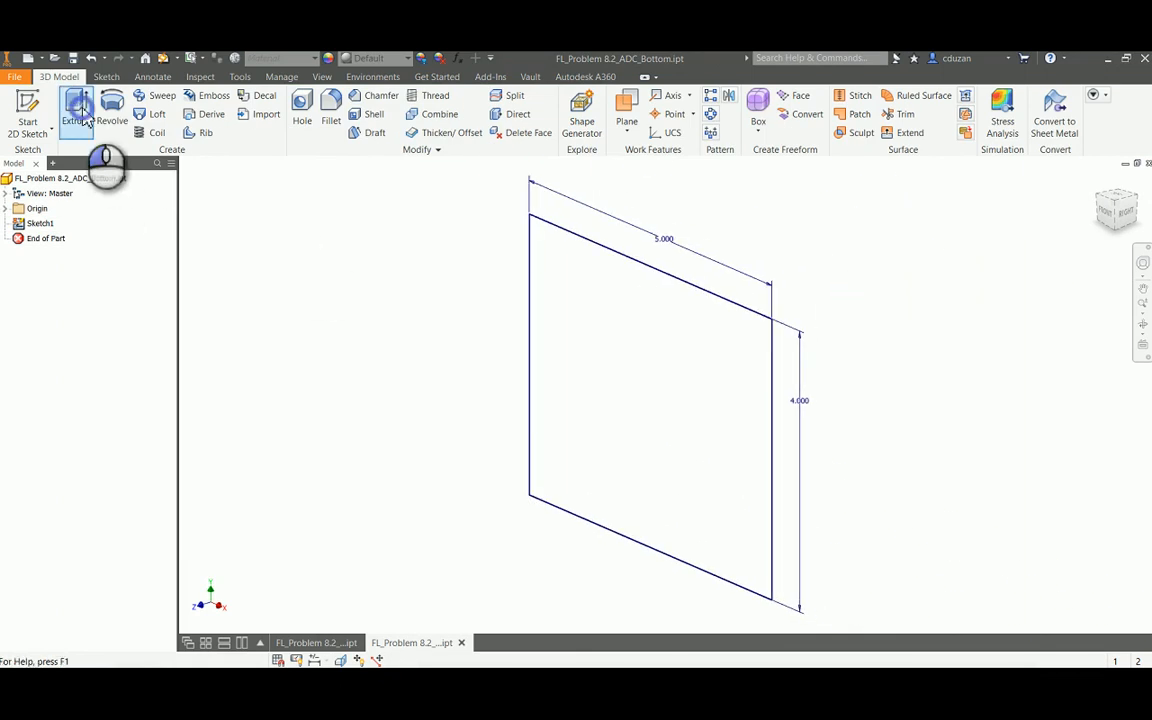
- Extrude the rectangular profile 0.25 in to form the Bottom panel
{"action": "left_click", "coordinate": [78, 108]}
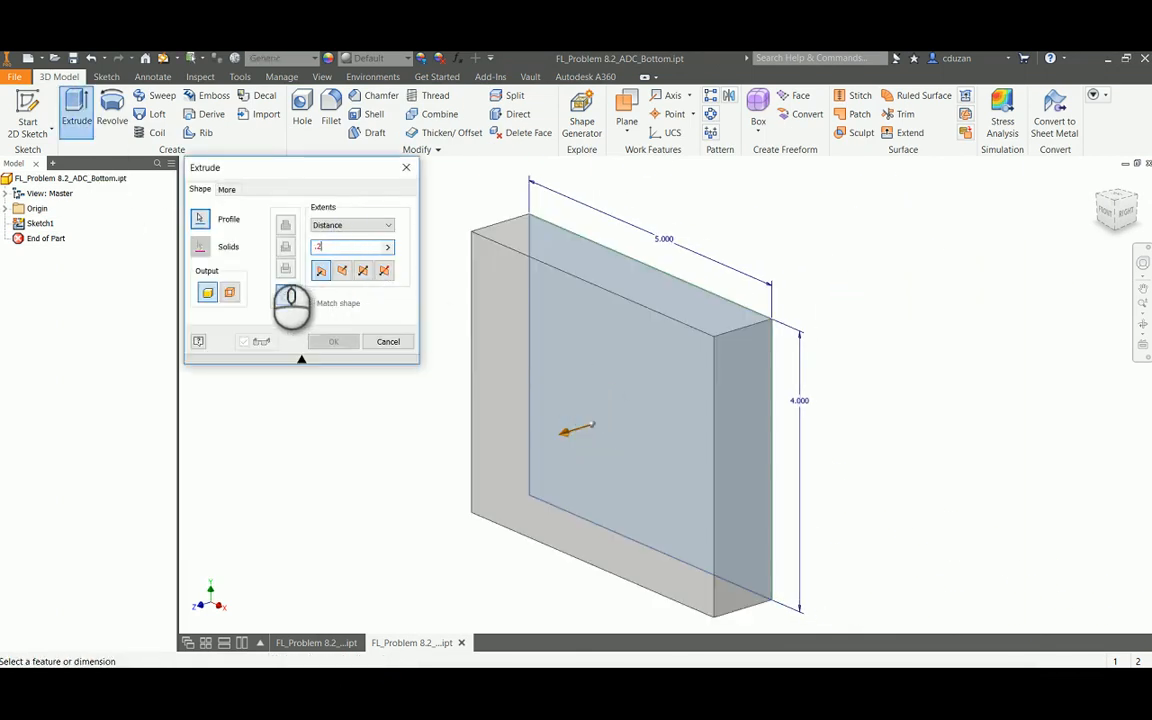
{"action": "type", "text": ".25"}
{"action": "key", "text": "Return"}
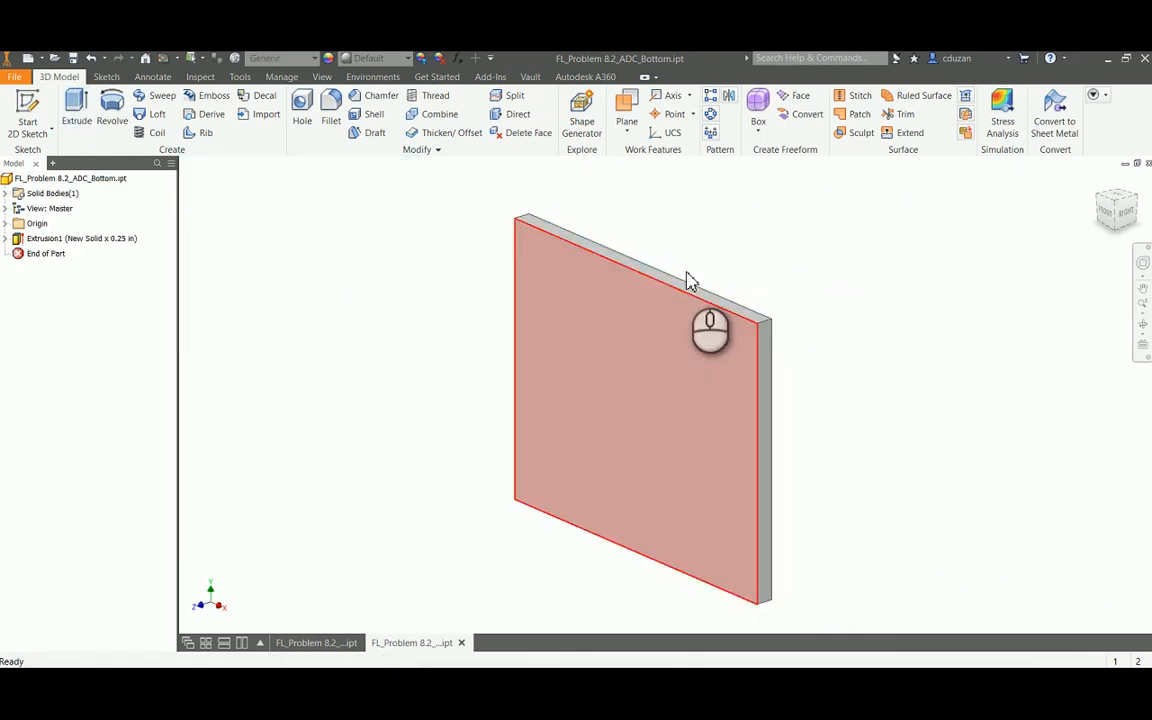
- Assign MDF Medium Density Fiberboard from the Autodesk Material Library to the Bottom panel and save the part in the home view
{"action": "middle_click_drag", "start_coordinate": [765, 284], "coordinate": [784, 260]}
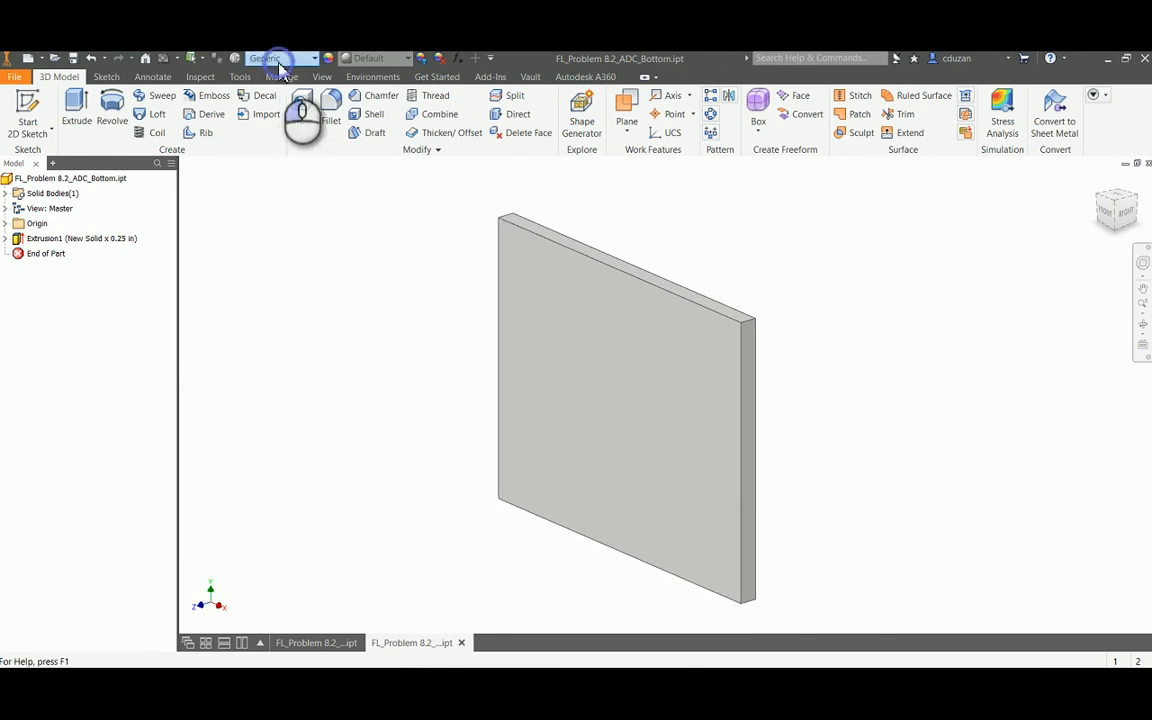
{"action": "left_click", "coordinate": [281, 58]}
{"action": "scroll", "coordinate": [329, 478], "scroll_direction": "down", "scroll_amount": 1}
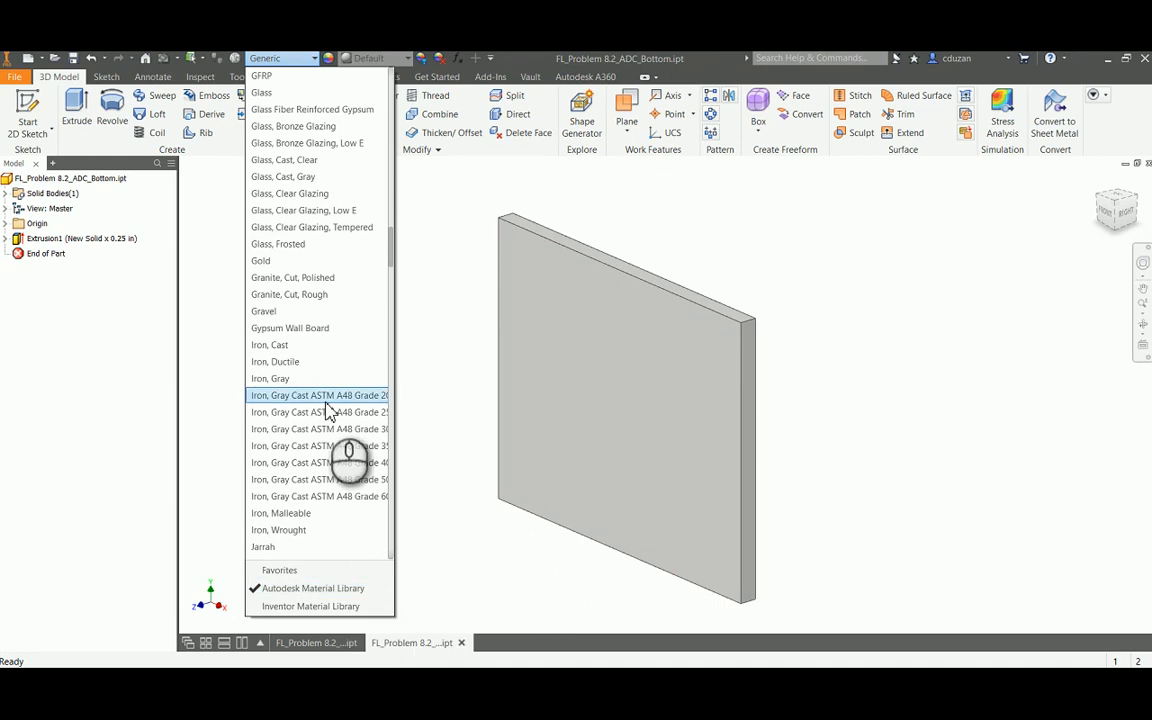
{"action": "scroll", "coordinate": [326, 411], "scroll_direction": "down", "scroll_amount": 8}
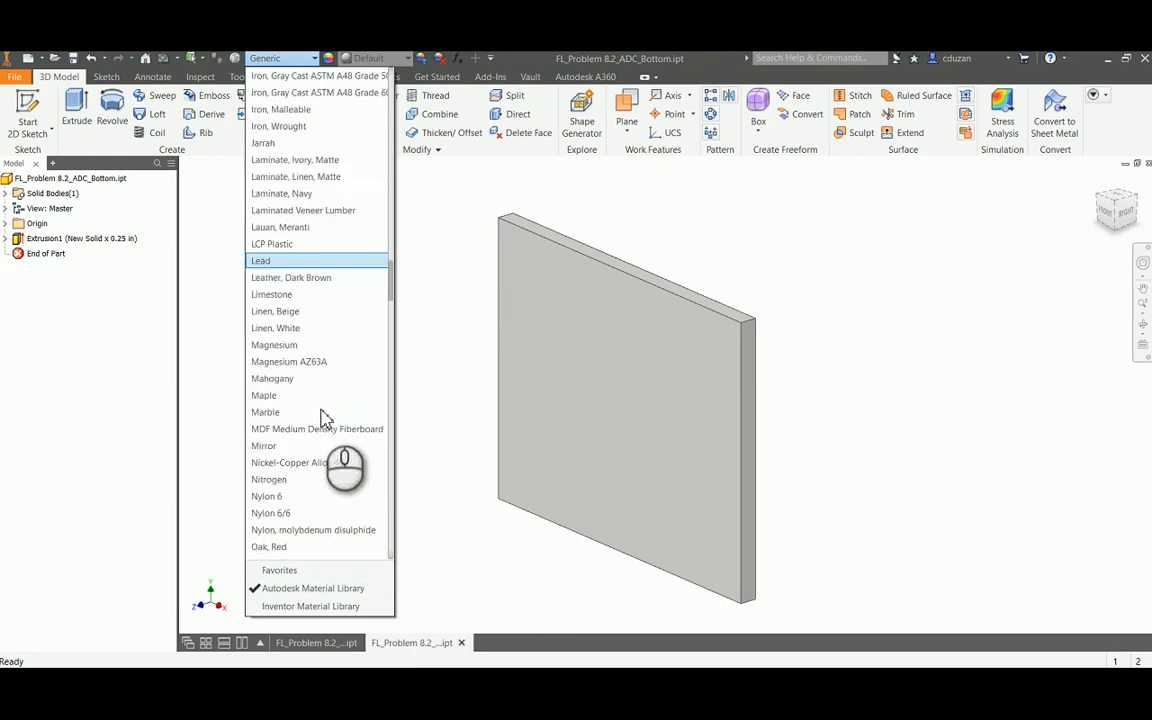
{"action": "left_click", "coordinate": [262, 429]}
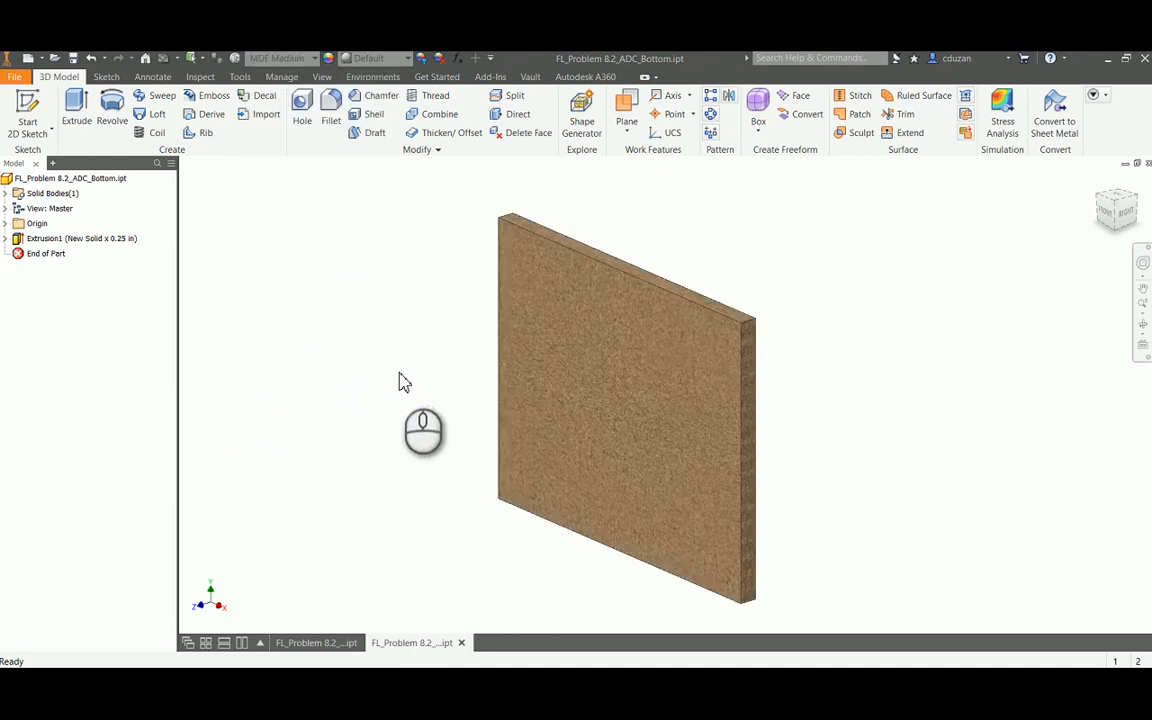
{"action": "left_click", "coordinate": [1100, 180]}
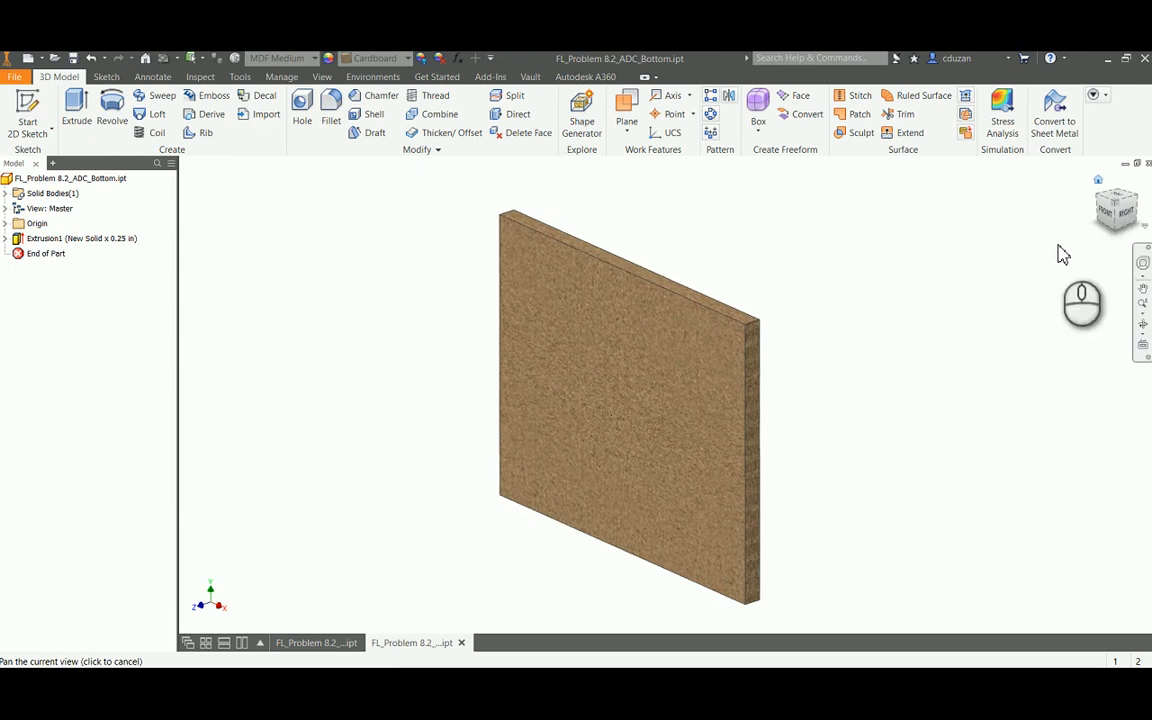
{"action": "left_click", "coordinate": [73, 59]}
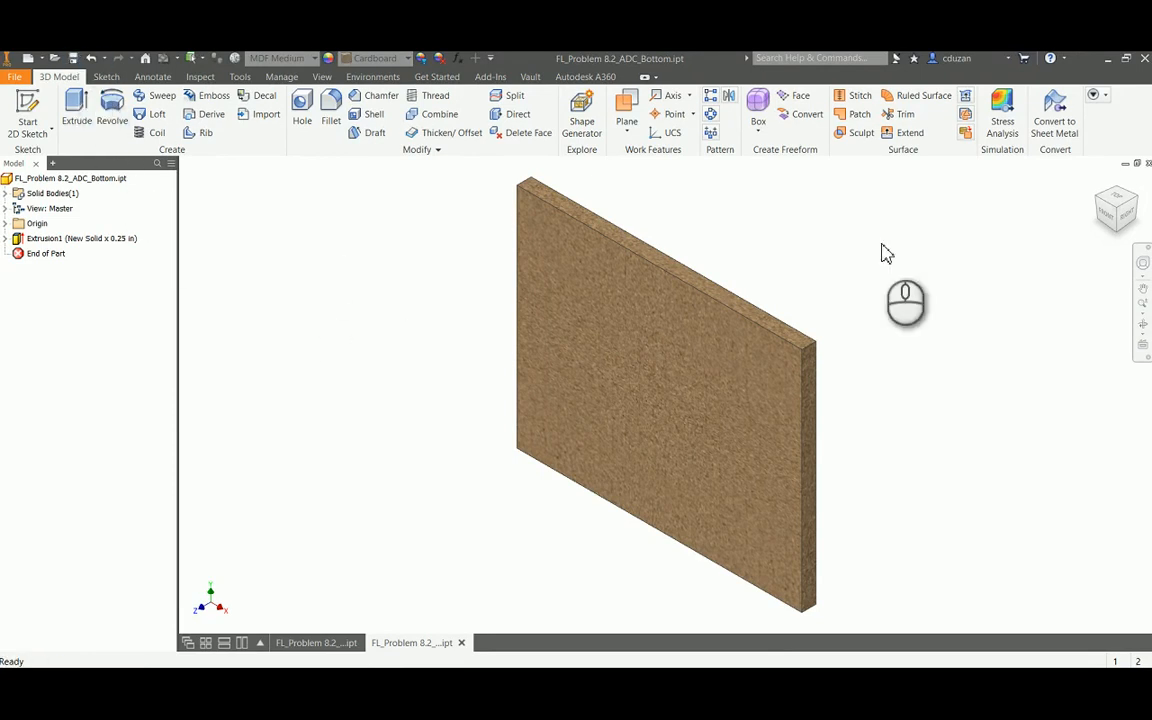
- Open the Side panel part FL_Problem 8.2_ADC_Side.ipt from the FL_Problem 8.2_ADC folder in File Explorer
{"action": "left_click", "coordinate": [129, 684]}
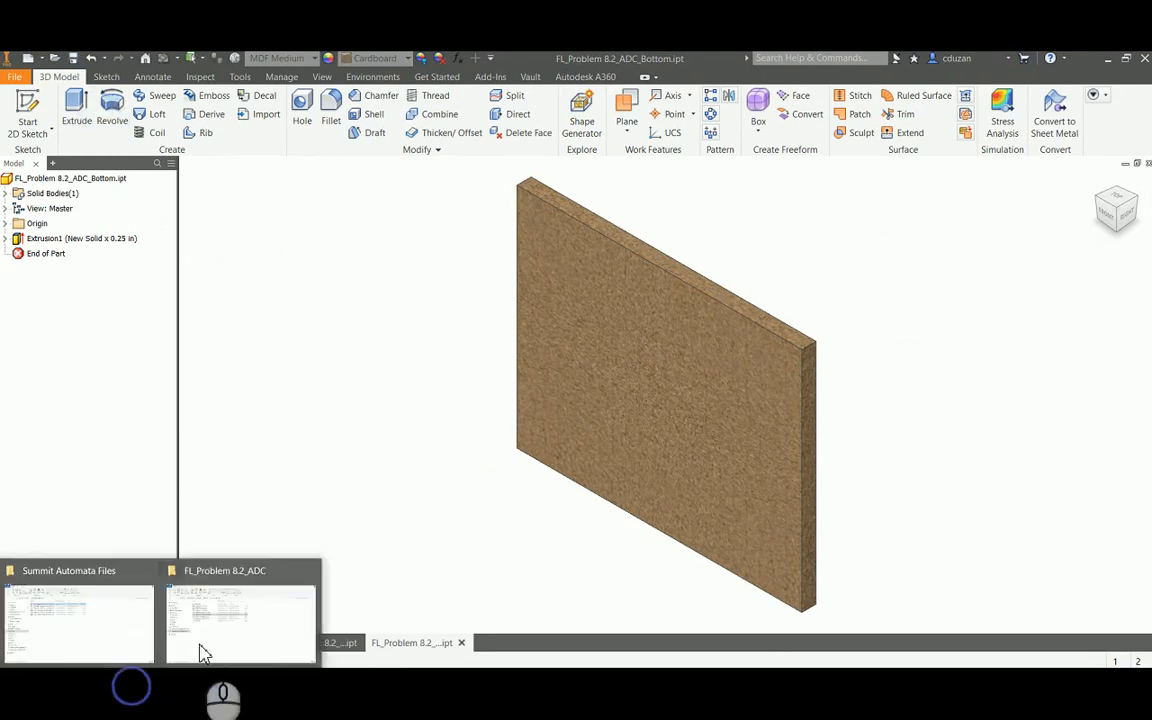
{"action": "left_click", "coordinate": [230, 642]}
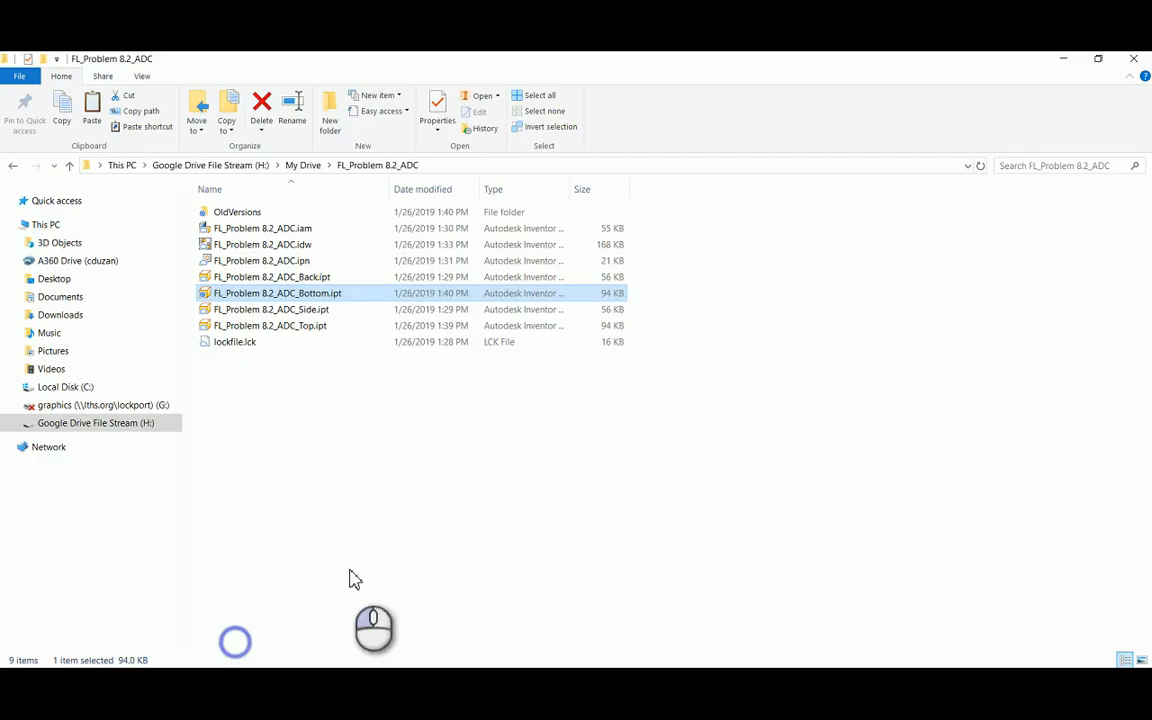
{"action": "left_click", "coordinate": [313, 311]}
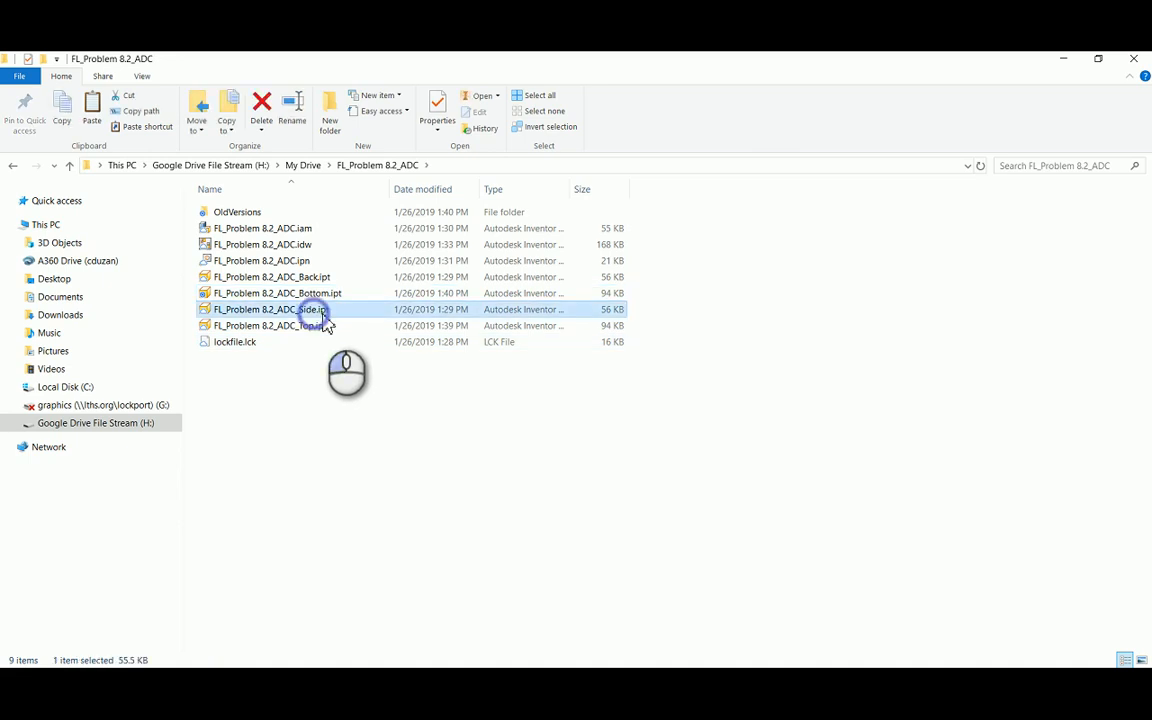
{"action": "double_click", "coordinate": [316, 310]}
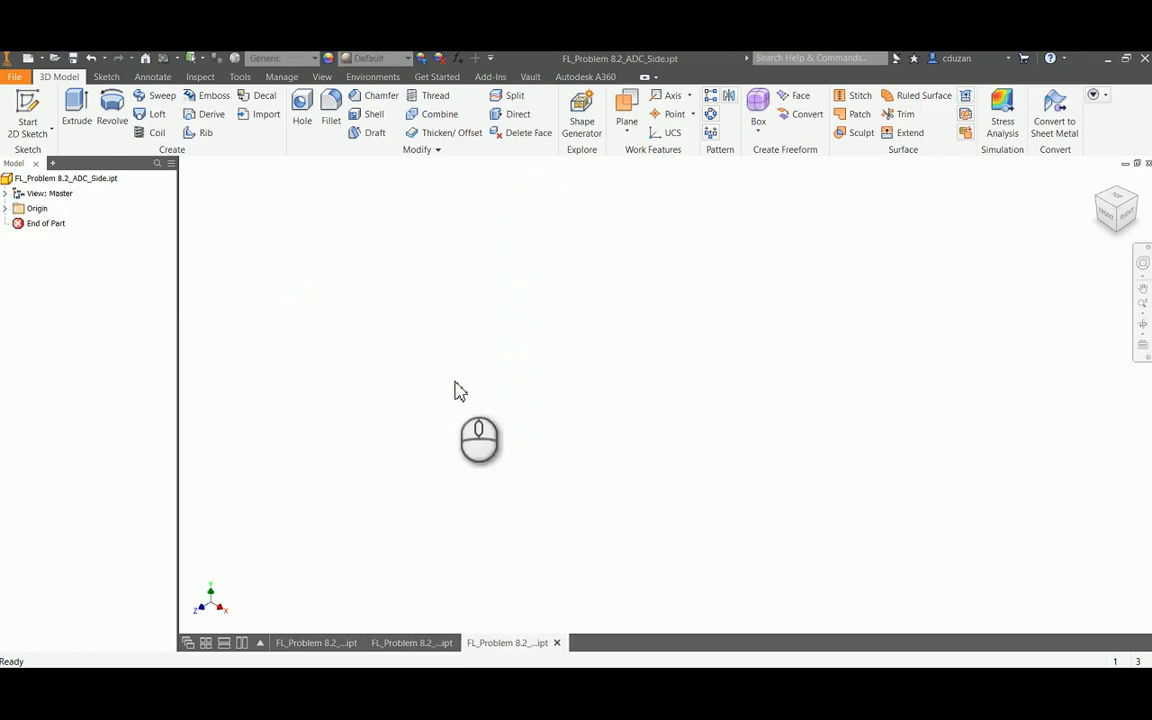
- Start a sketch on the XY plane and draw a two-point rectangle from the origin, about 1.07 in wide
{"action": "left_click", "coordinate": [30, 108]}
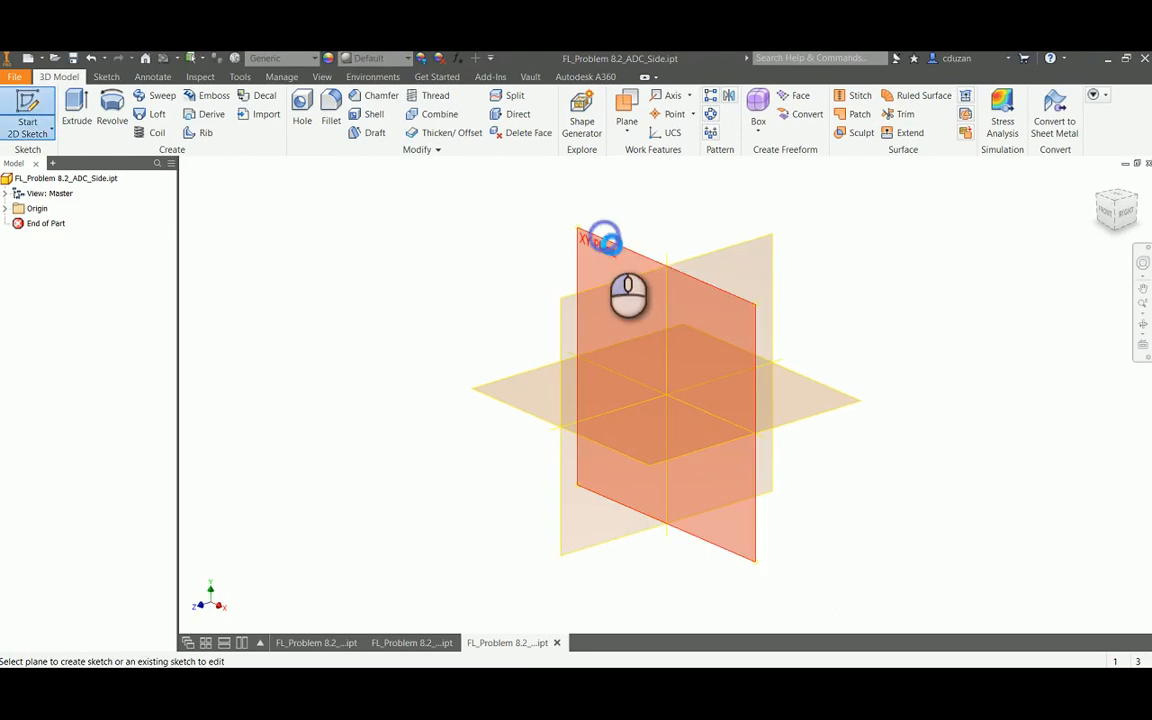
{"action": "left_click", "coordinate": [607, 240]}
{"action": "middle_click_drag", "start_coordinate": [742, 329], "coordinate": [497, 476]}
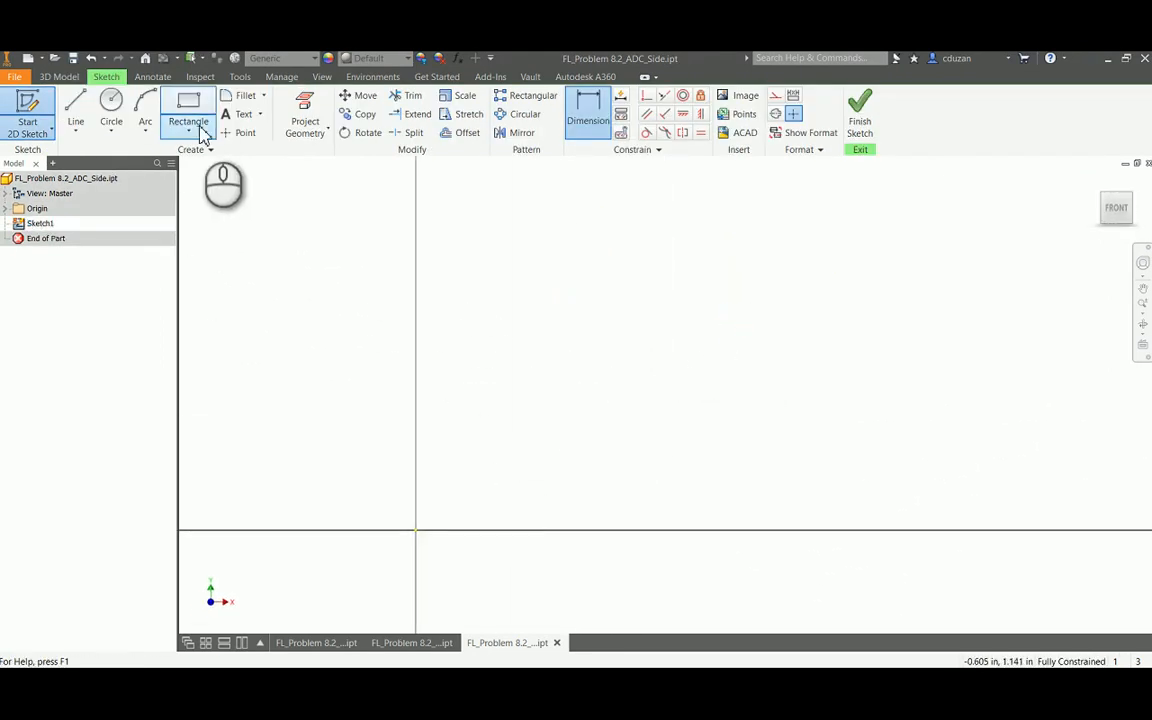
{"action": "left_click", "coordinate": [190, 112]}
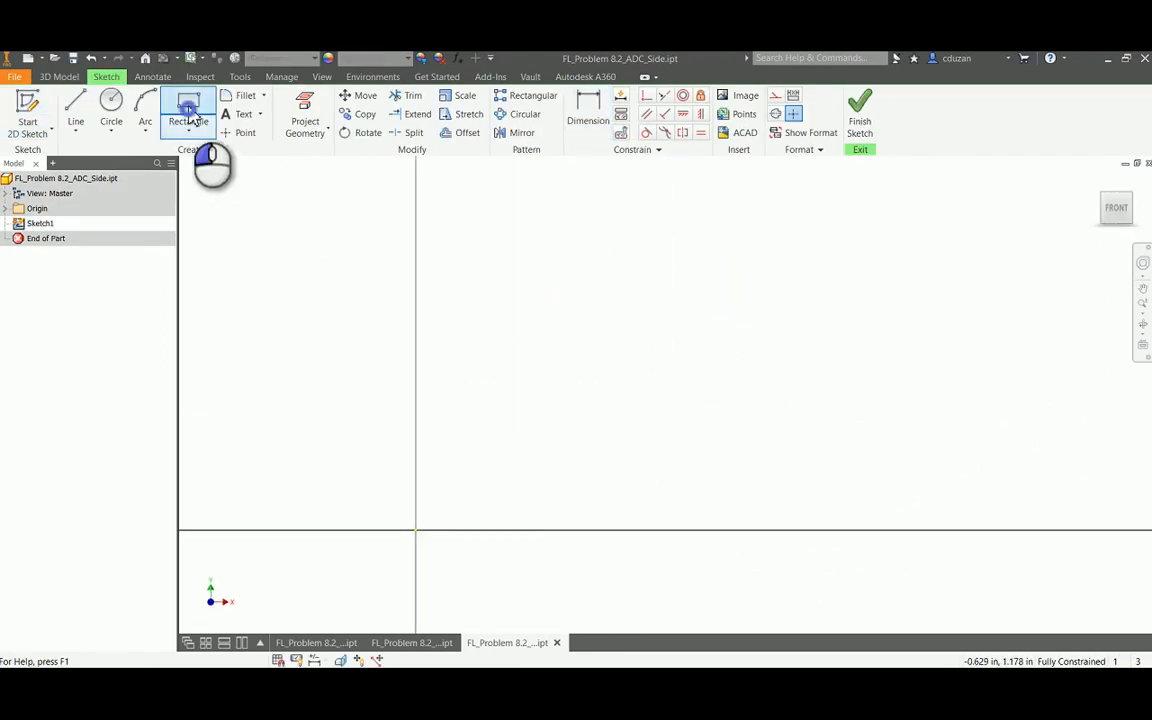
{"action": "left_click", "coordinate": [414, 530]}
{"action": "left_click", "coordinate": [793, 234]}
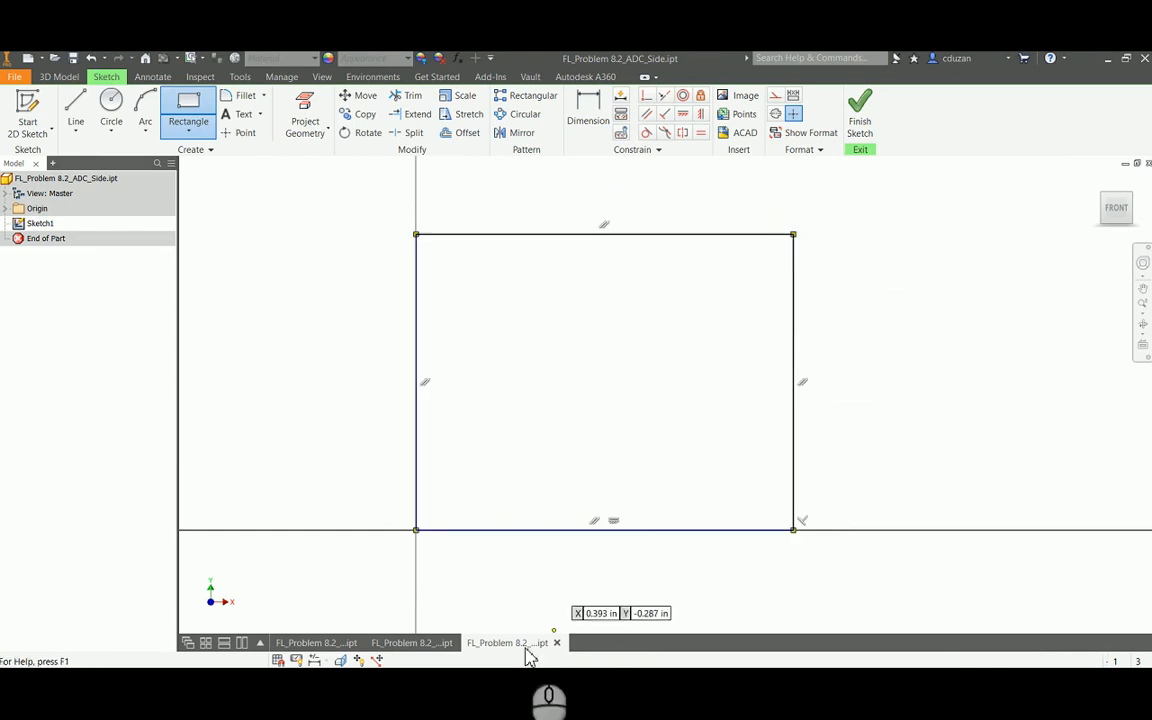
- Check the Side panel's sizes in the kit drawing PDF and dimension the rectangle's width to 4 in in Inventor
{"action": "mouse_move", "coordinate": [589, 694]}
{"action": "left_click", "coordinate": [663, 617]}
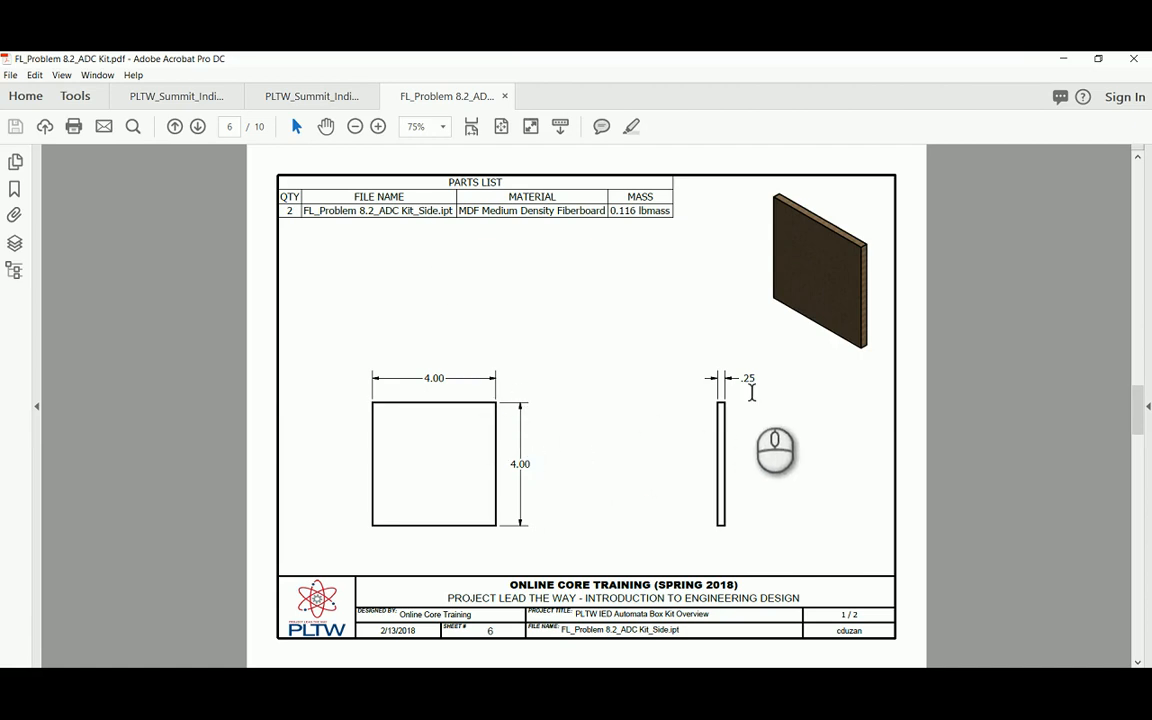
{"action": "left_click", "coordinate": [536, 689]}
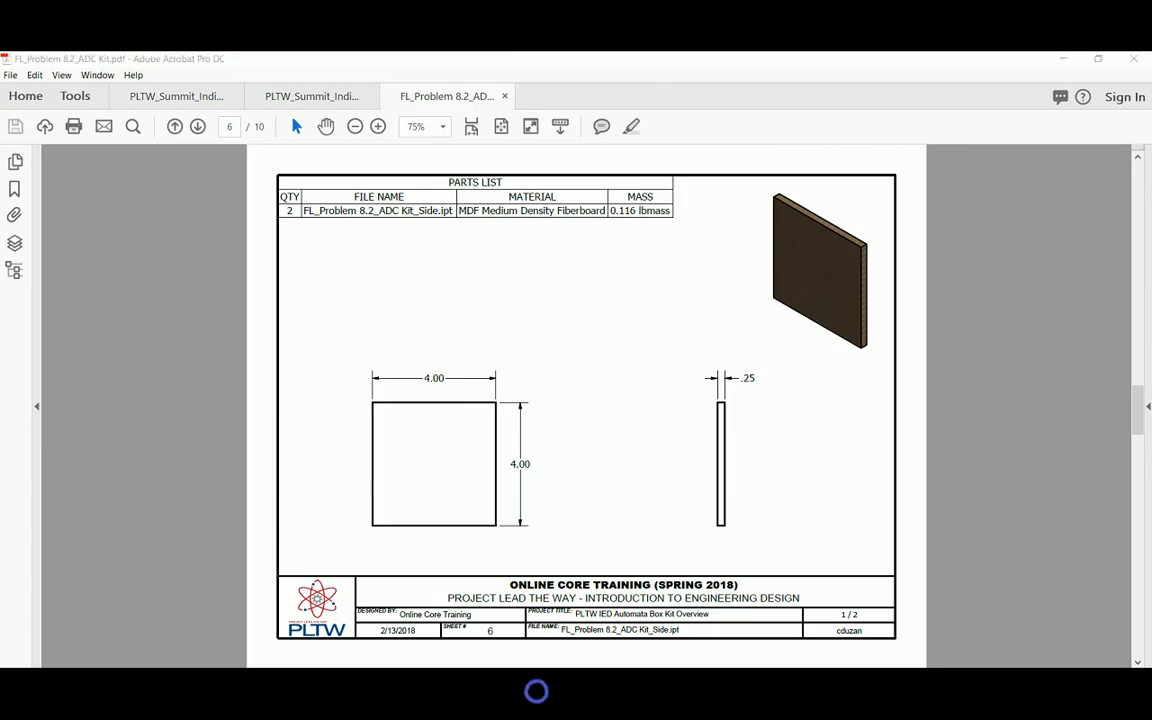
{"action": "left_click", "coordinate": [590, 108]}
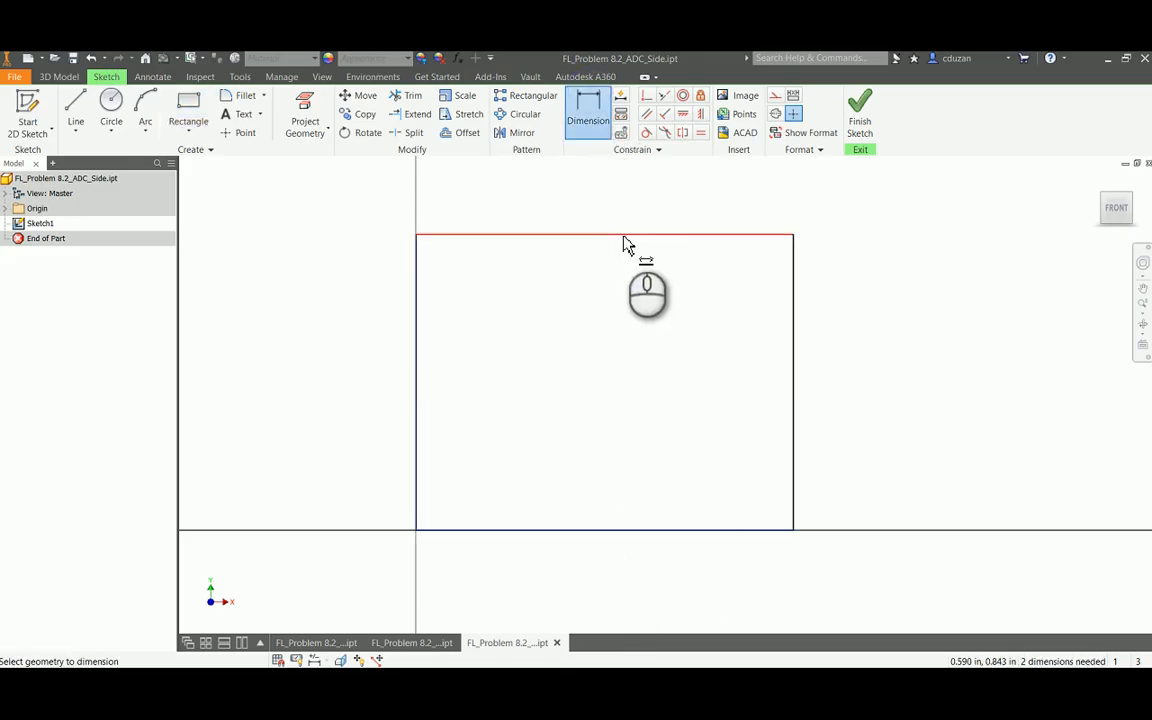
{"action": "left_click", "coordinate": [624, 236]}
{"action": "left_click", "coordinate": [631, 209]}
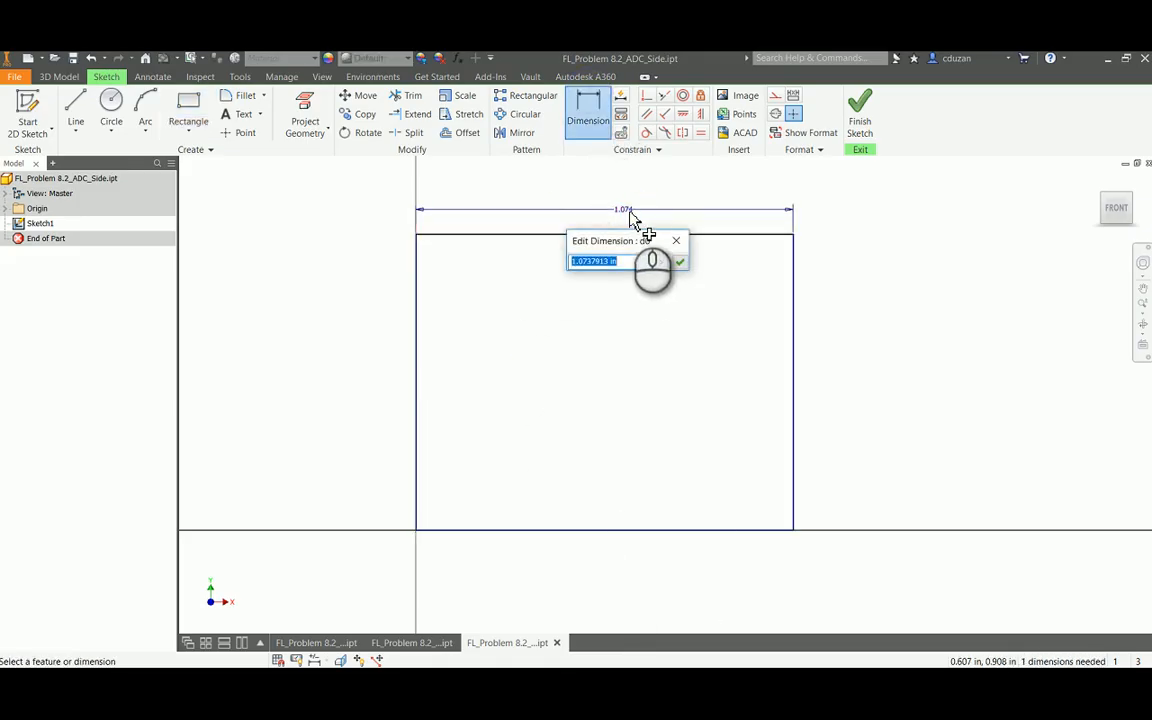
{"action": "type", "text": "4"}
{"action": "key", "text": "Return"}
{"action": "scroll", "coordinate": [519, 310], "scroll_direction": "down", "scroll_amount": 2}
{"action": "middle_click_drag", "start_coordinate": [648, 339], "coordinate": [548, 489]}
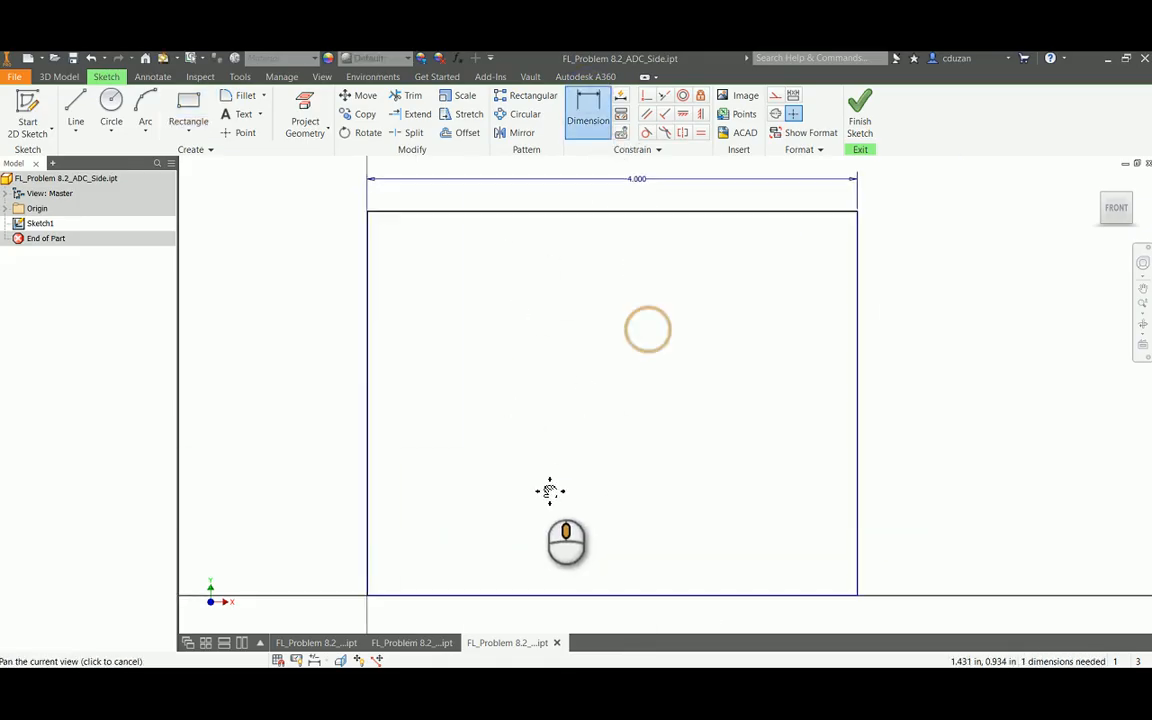
- Dimension the Side rectangle's height to 4 in and finish the sketch
{"action": "left_click", "coordinate": [857, 301]}
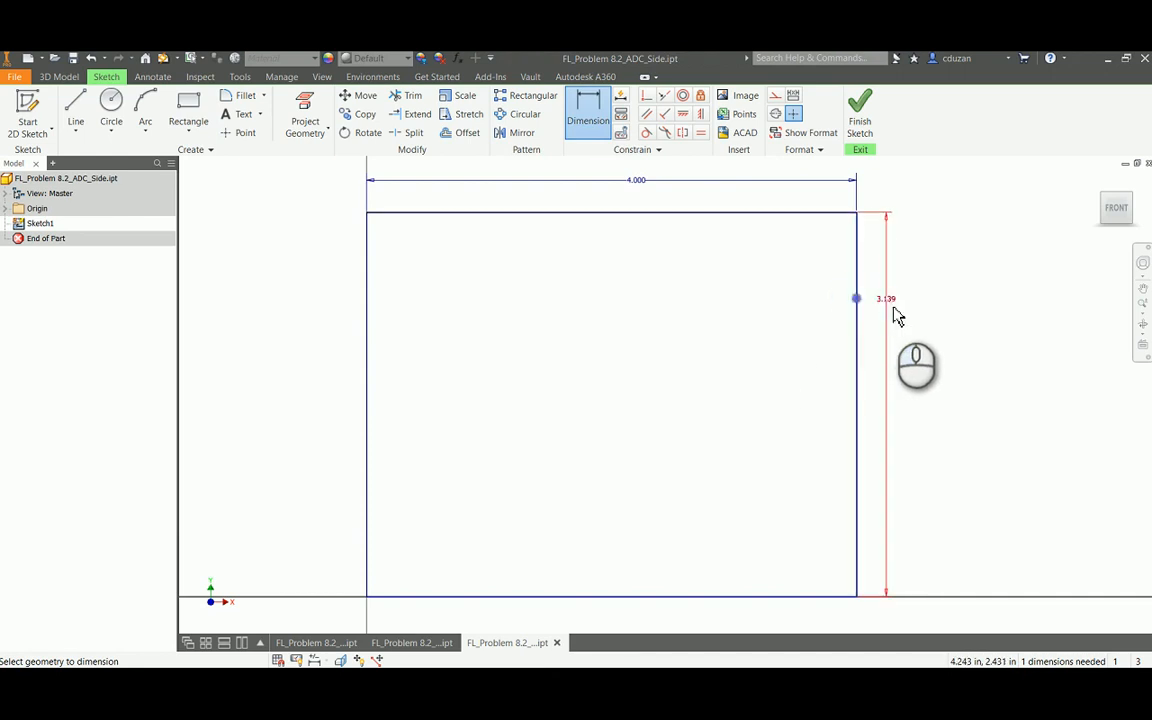
{"action": "left_click", "coordinate": [892, 300]}
{"action": "type", "text": "4"}
{"action": "key", "text": "Return"}
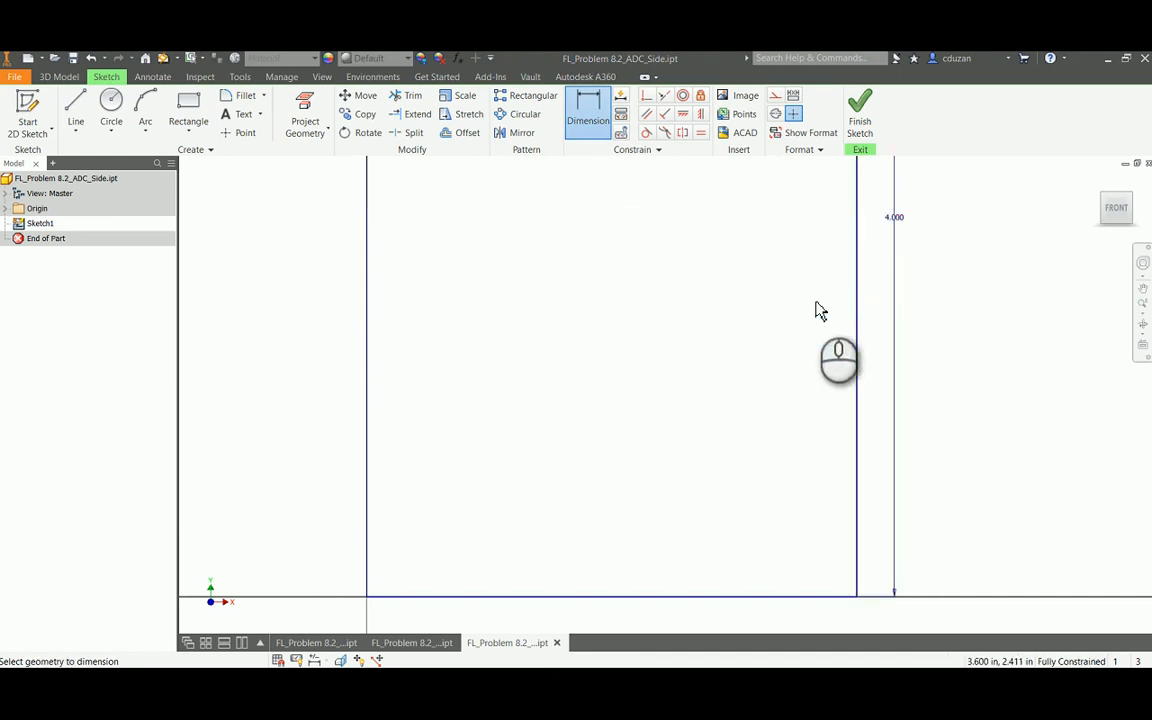
{"action": "scroll", "coordinate": [818, 310], "scroll_direction": "down", "scroll_amount": 3}
{"action": "left_click", "coordinate": [868, 120]}
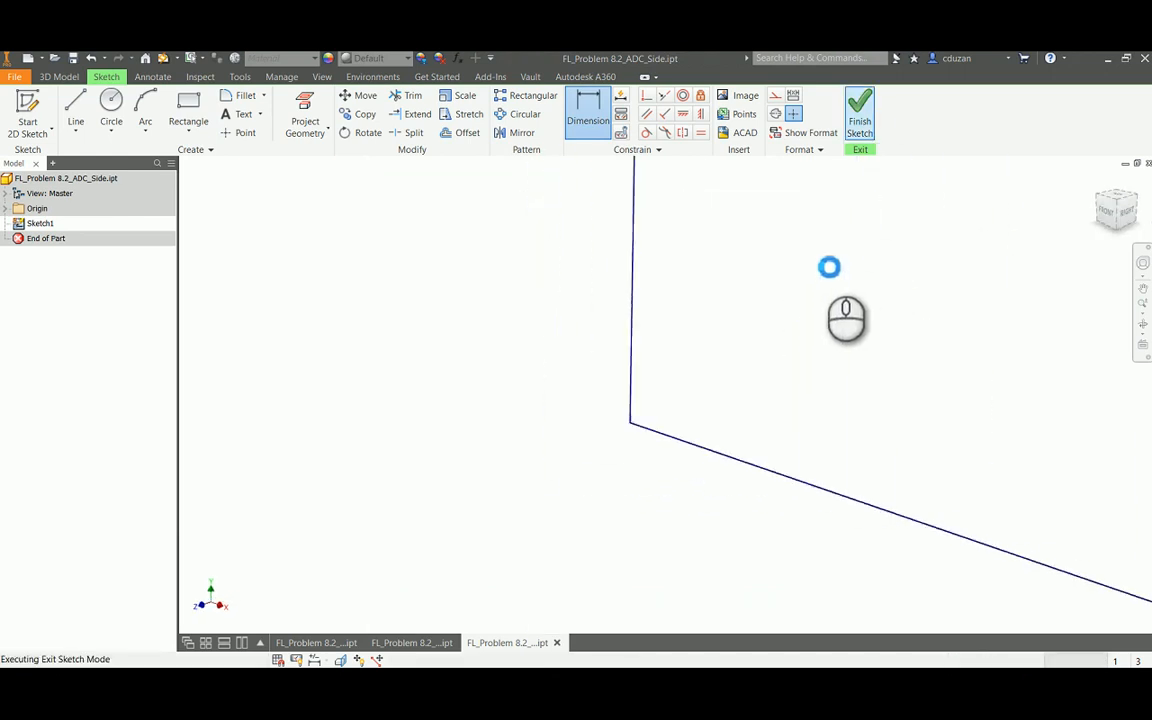
- Extrude the square profile 0.25 in to form the Side panel
{"action": "left_click", "coordinate": [76, 108]}
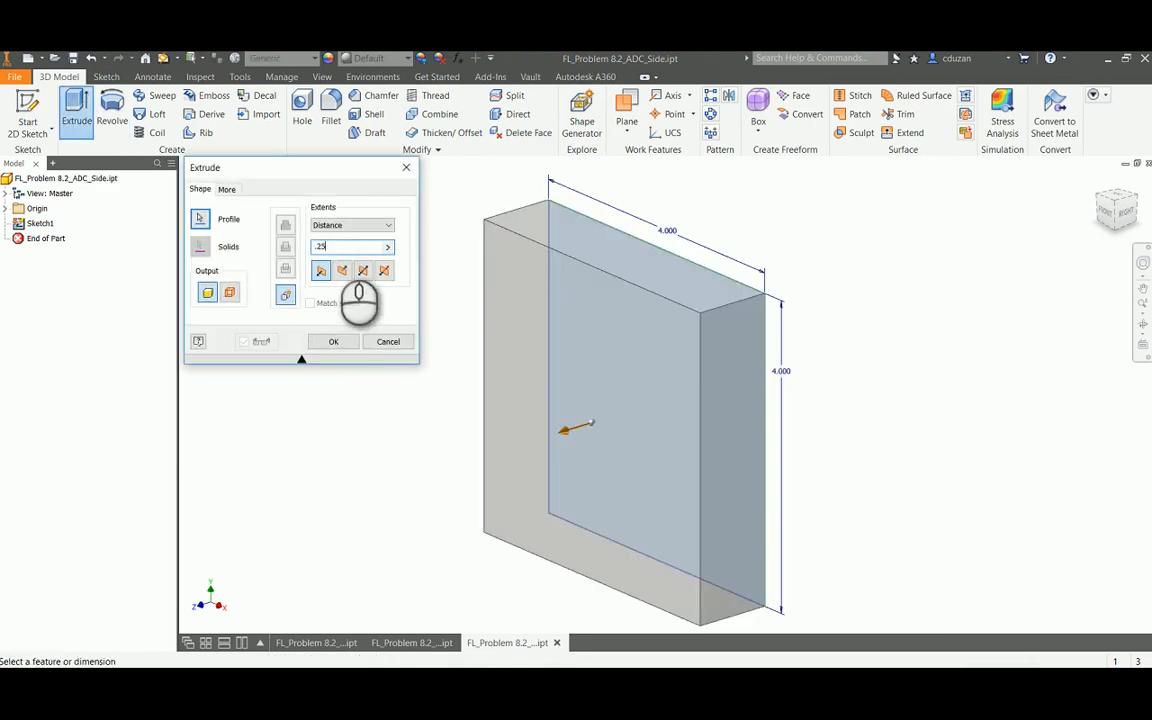
{"action": "type", "text": ".25"}
{"action": "left_click", "coordinate": [333, 341]}
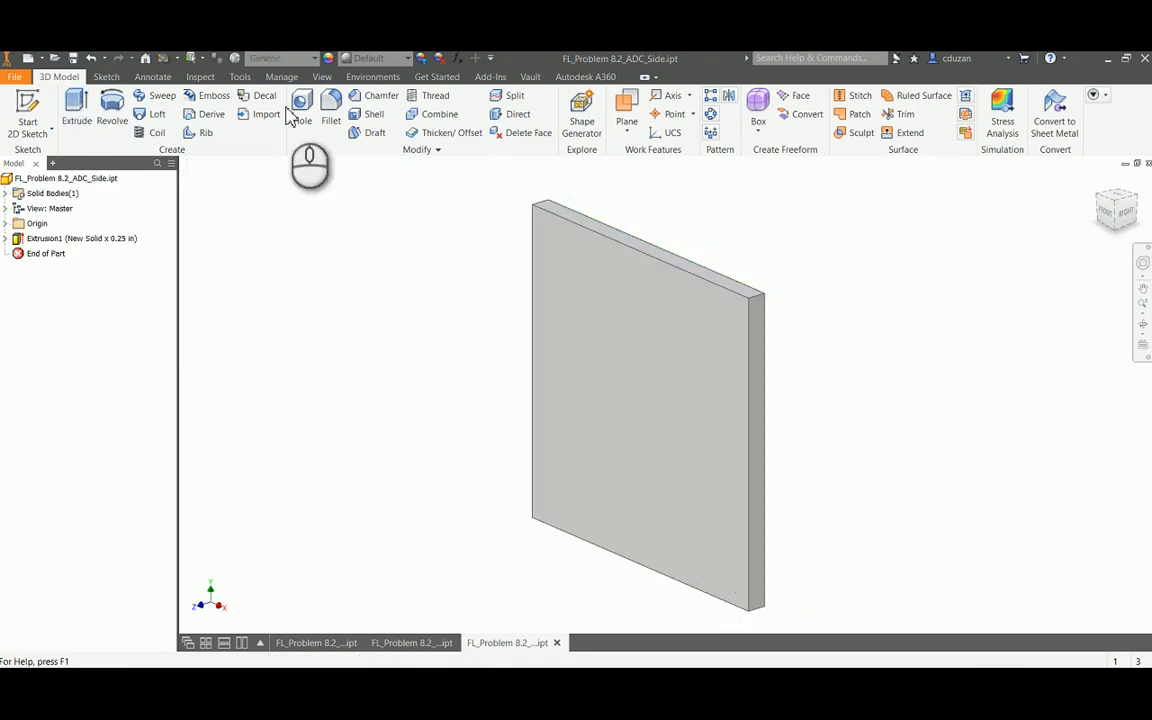
- Assign MDF Medium Density Fiberboard from the Autodesk Material Library to the Side panel and save the part in the home view
{"action": "left_click", "coordinate": [282, 57]}
{"action": "scroll", "coordinate": [310, 460], "scroll_direction": "down", "scroll_amount": 3}
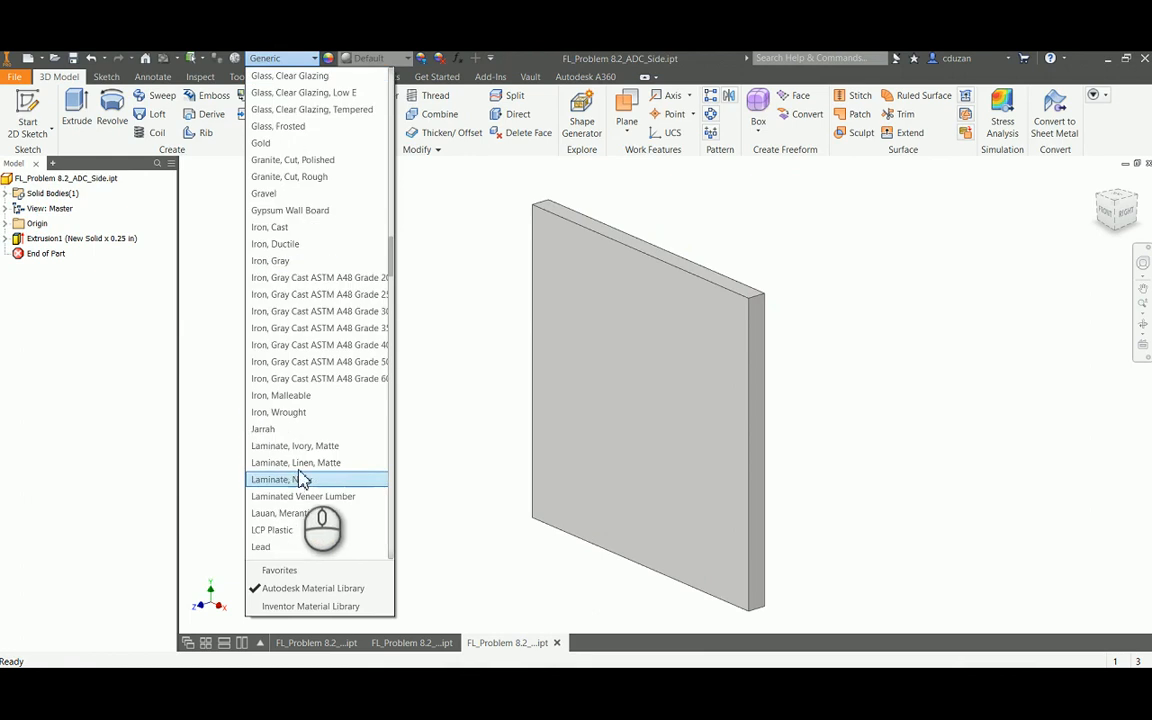
{"action": "scroll", "coordinate": [304, 467], "scroll_direction": "down", "scroll_amount": 3}
{"action": "scroll", "coordinate": [304, 467], "scroll_direction": "down", "scroll_amount": 2}
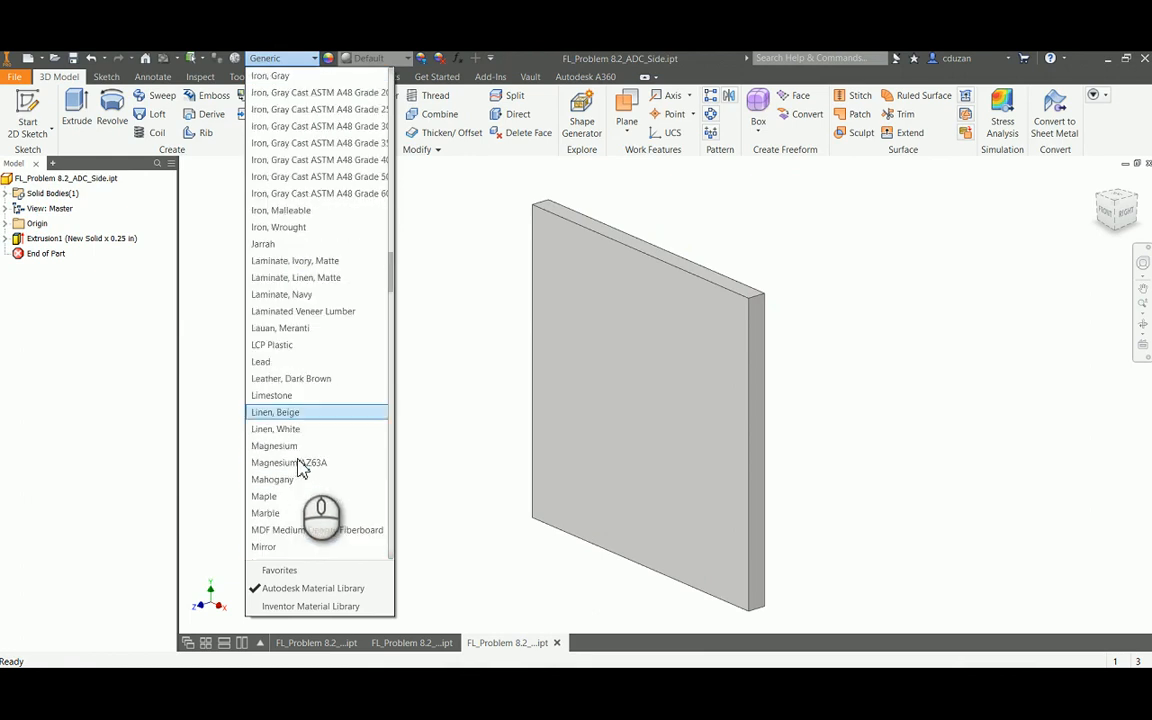
{"action": "scroll", "coordinate": [290, 475], "scroll_direction": "down", "scroll_amount": 1}
{"action": "left_click", "coordinate": [272, 482]}
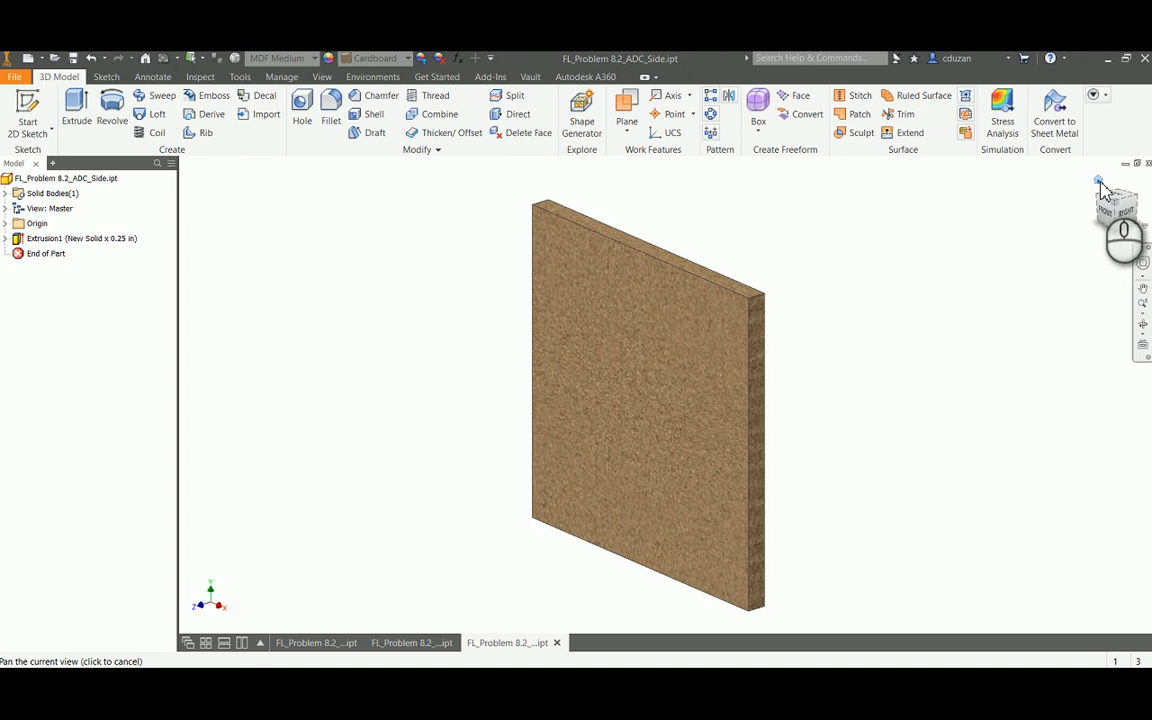
{"action": "left_click", "coordinate": [1100, 183]}
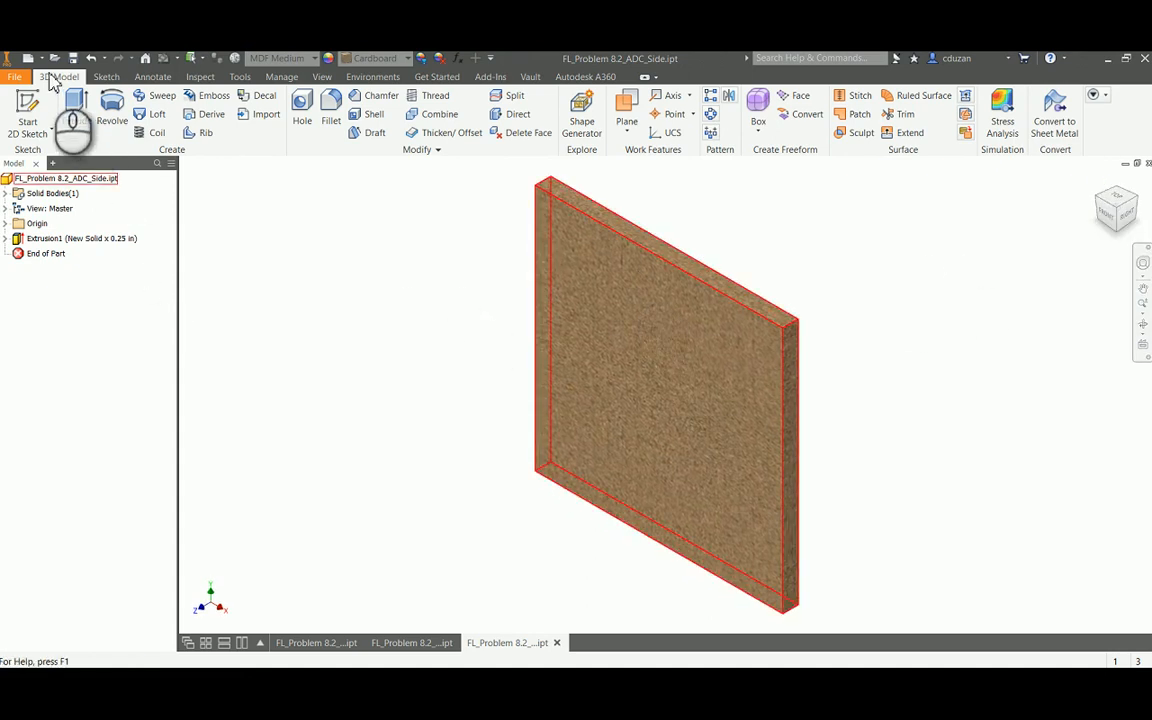
{"action": "left_click", "coordinate": [378, 313]}
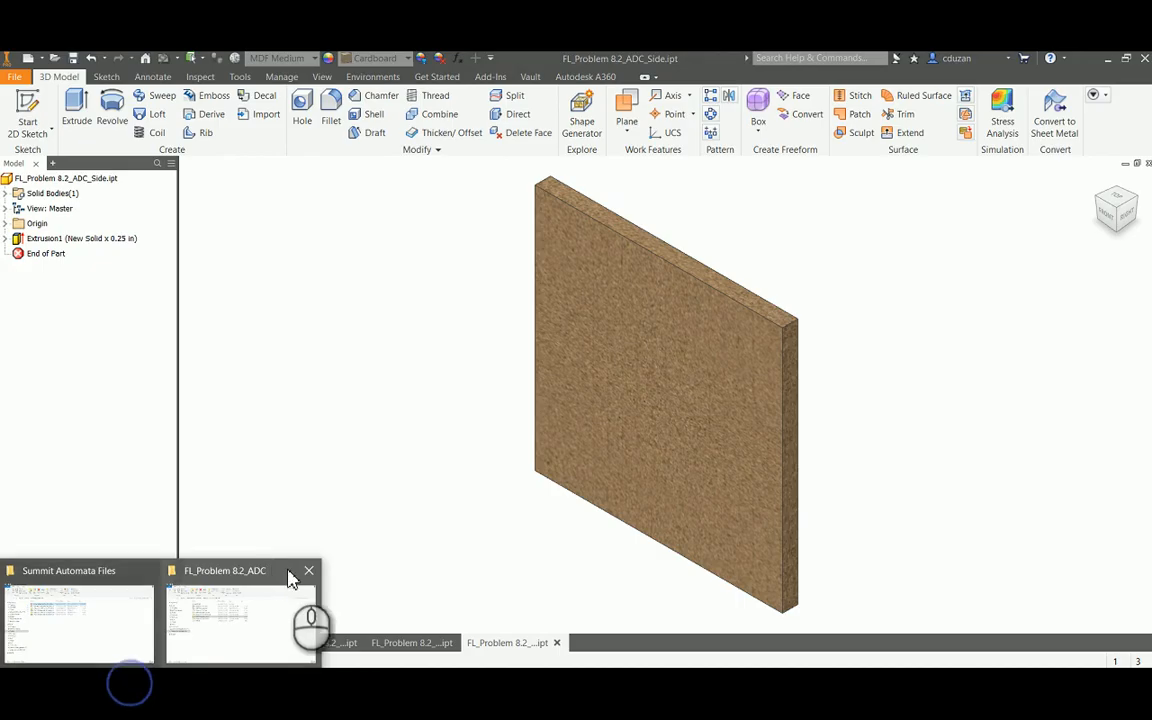
- Open FL_Problem 8.2_ADC_Back.ipt from File Explorer and sketch a rectangle from the origin on the XY plane, about 1.23 in wide
{"action": "left_click", "coordinate": [282, 575]}
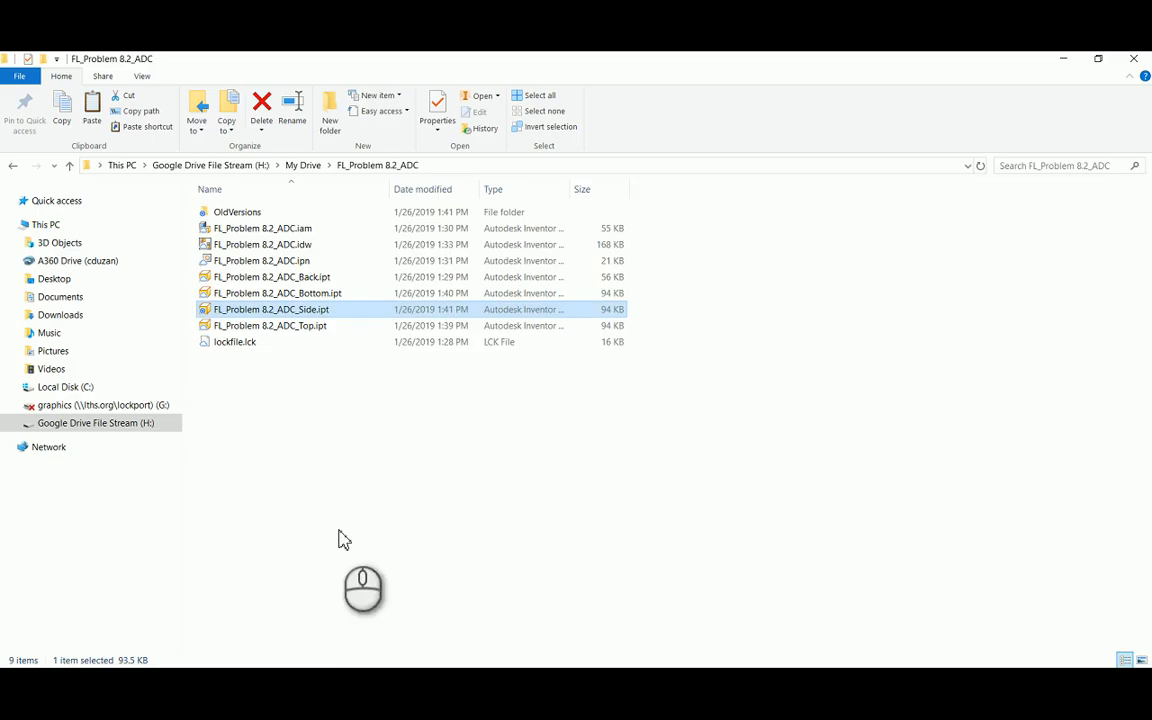
{"action": "double_click", "coordinate": [308, 288]}
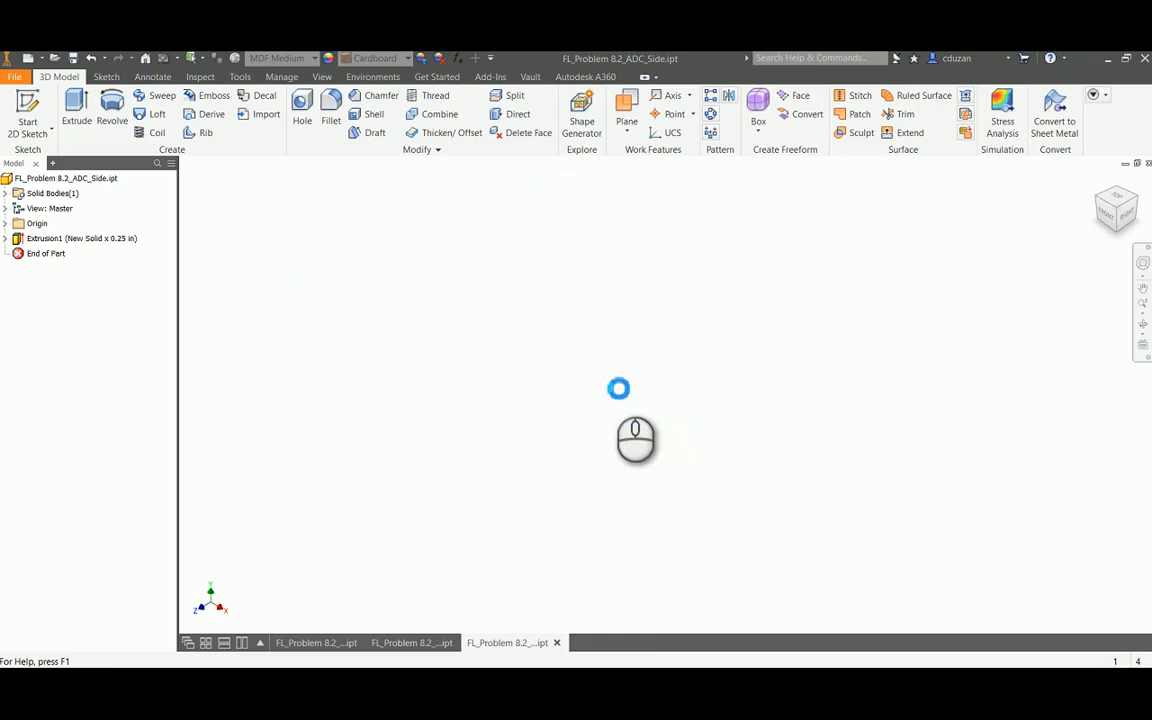
{"action": "left_click", "coordinate": [30, 110]}
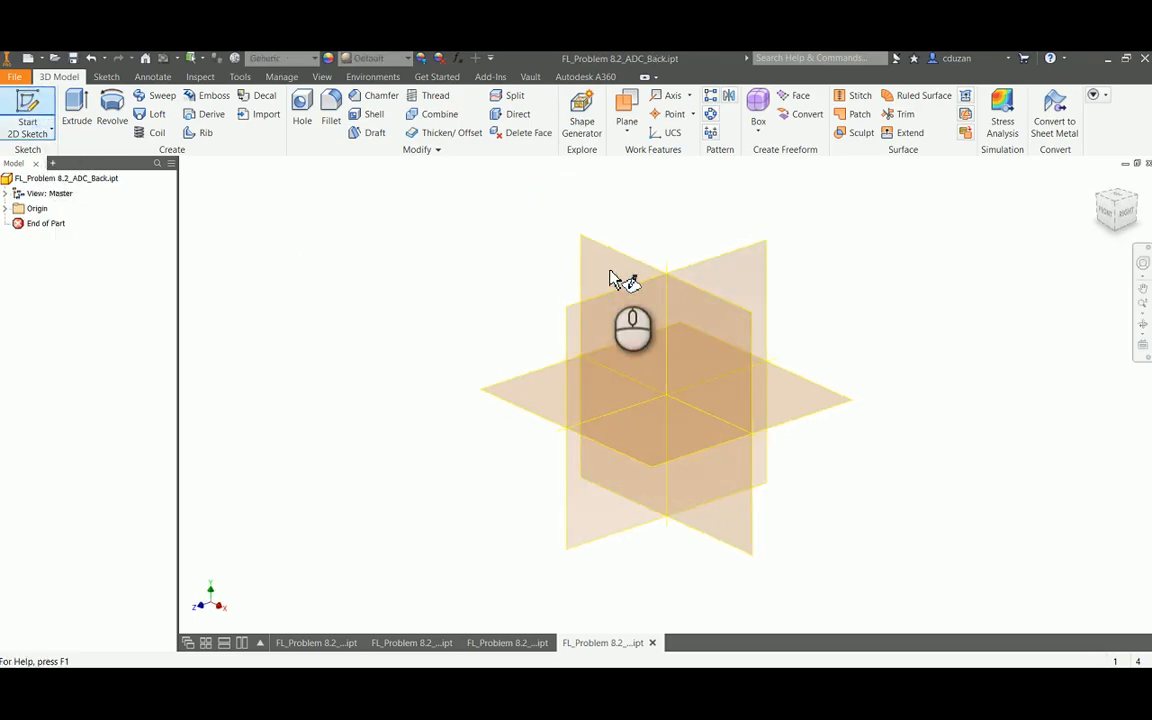
{"action": "left_click", "coordinate": [609, 250]}
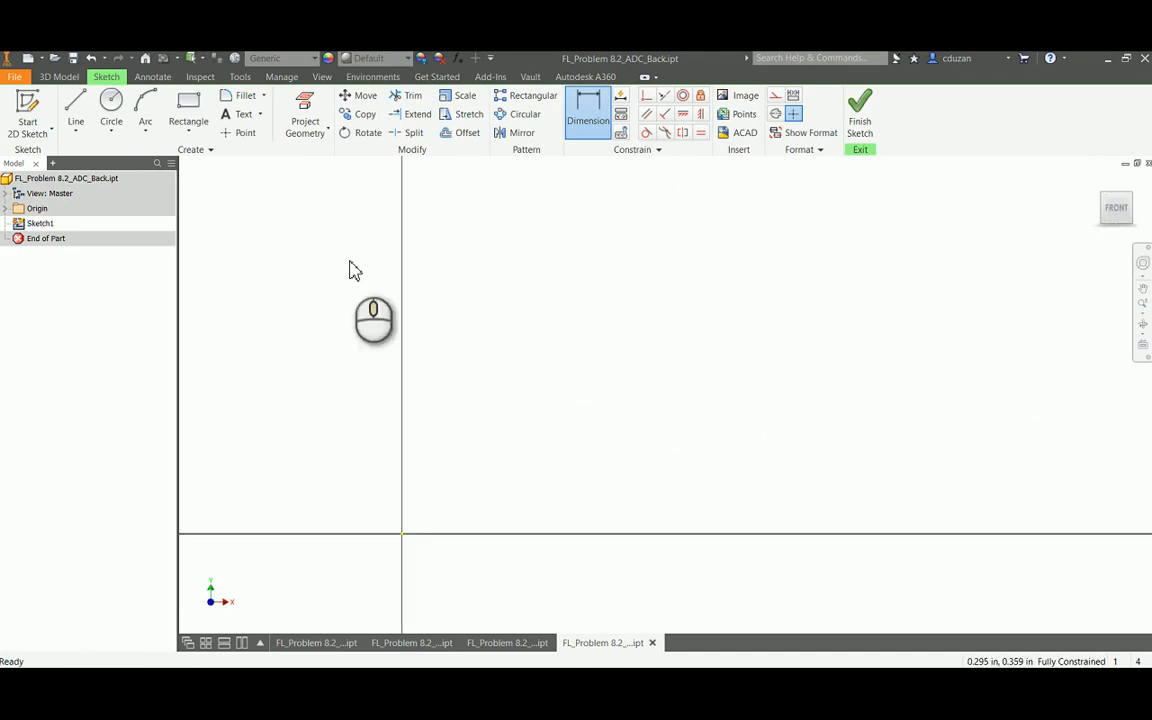
{"action": "left_click", "coordinate": [188, 108]}
{"action": "left_click", "coordinate": [402, 533]}
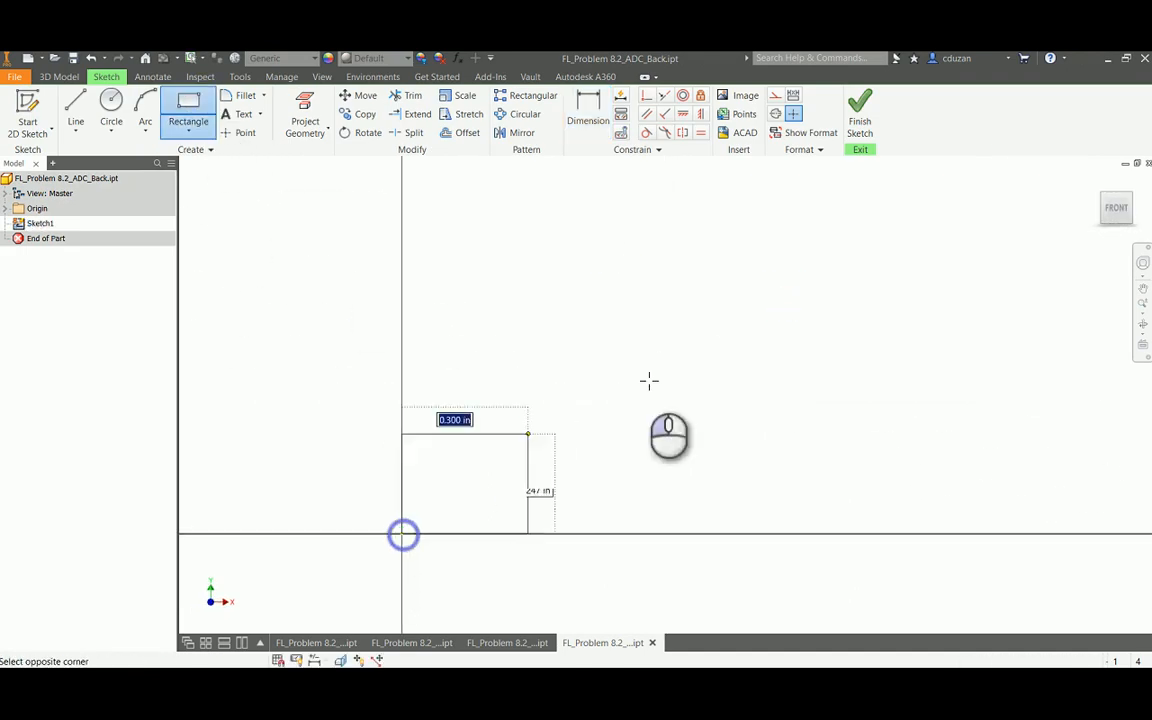
{"action": "left_click", "coordinate": [835, 211]}
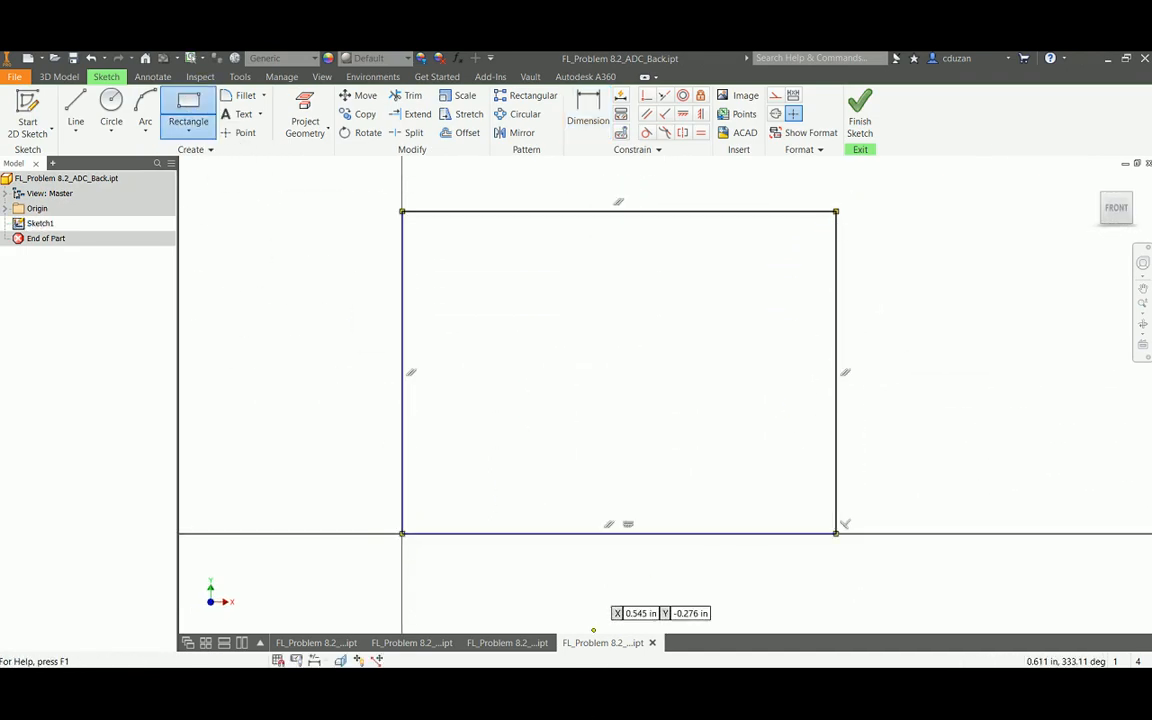
- Check the Back panel's sizes in the kit drawing PDF and dimension the rectangle's width to 4.5 in in Inventor
{"action": "left_click", "coordinate": [663, 689]}
{"action": "left_click", "coordinate": [689, 620]}
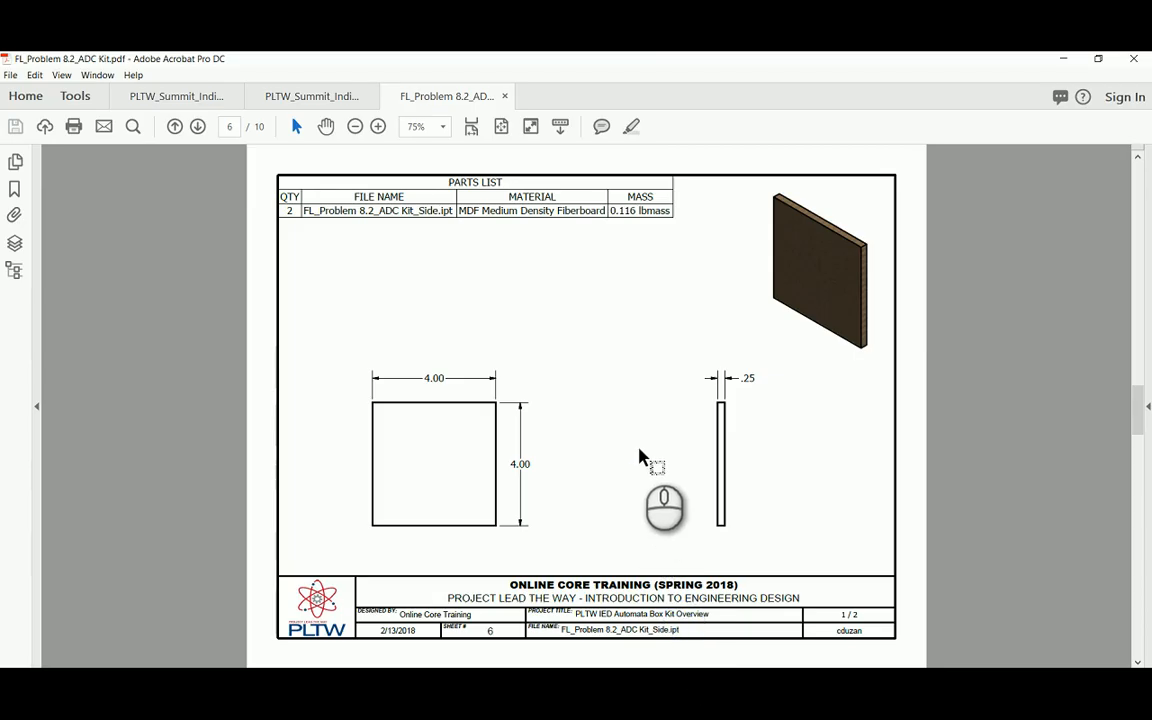
{"action": "scroll", "coordinate": [640, 457], "scroll_direction": "down", "scroll_amount": 2}
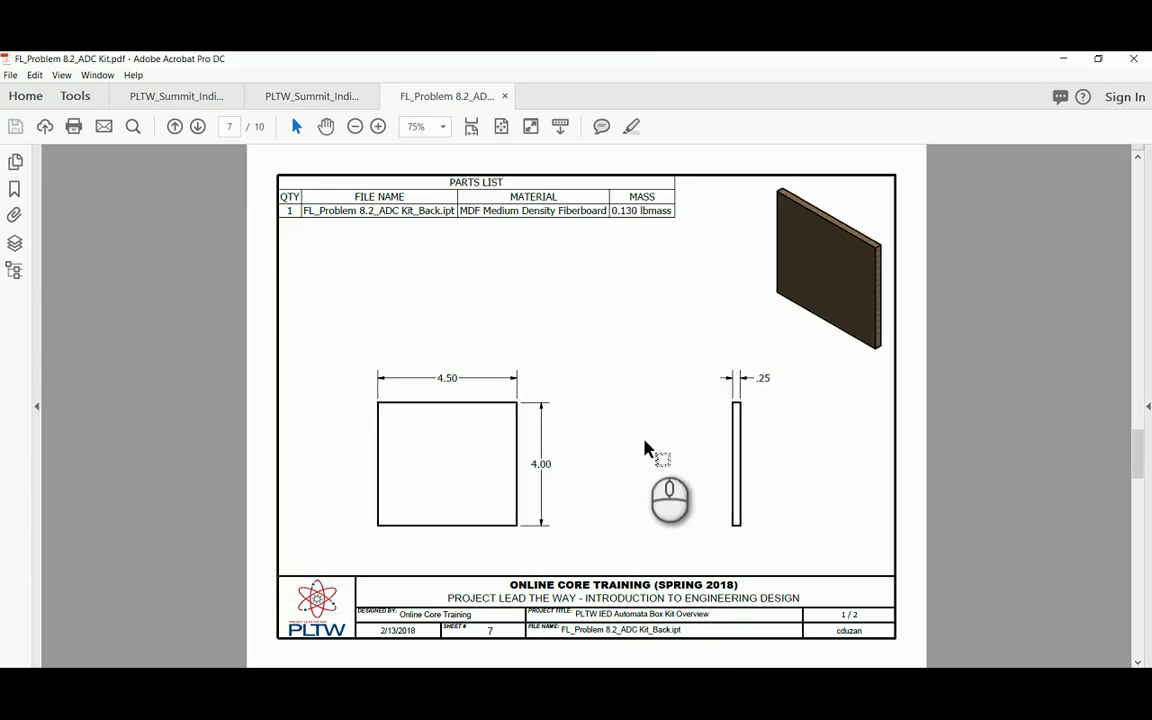
{"action": "scroll", "coordinate": [657, 436], "scroll_direction": "down", "scroll_amount": 1}
{"action": "scroll", "coordinate": [657, 435], "scroll_direction": "up", "scroll_amount": 1}
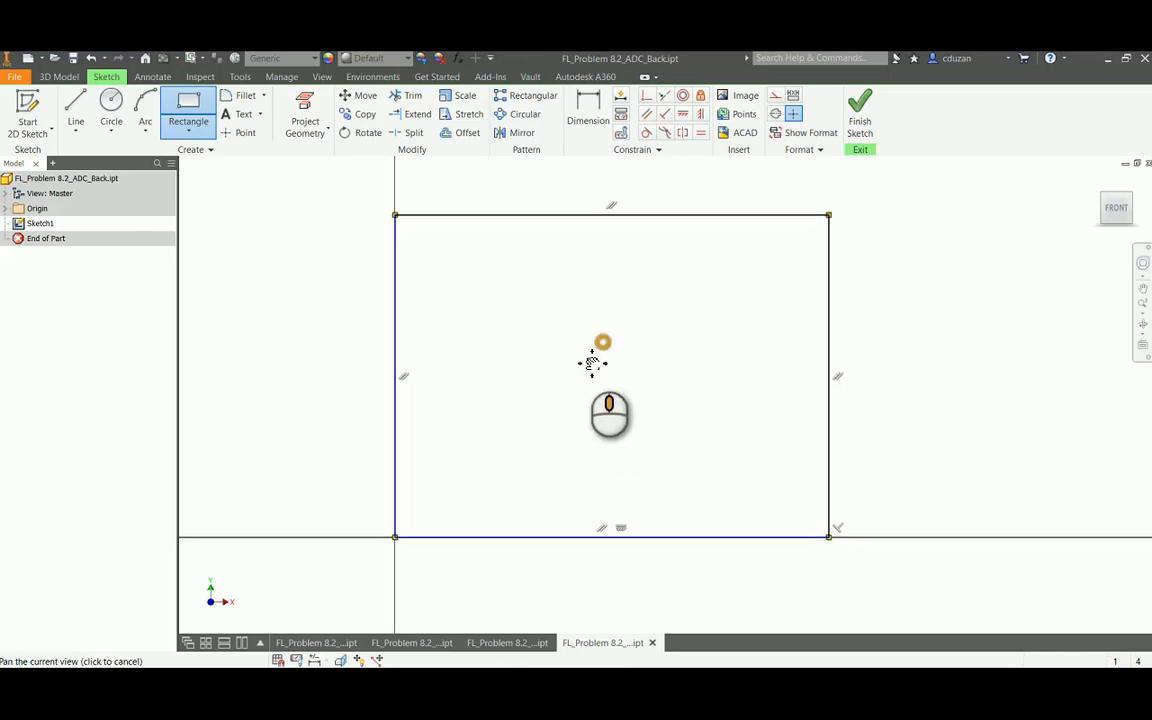
{"action": "left_click", "coordinate": [595, 126]}
{"action": "left_click", "coordinate": [613, 234]}
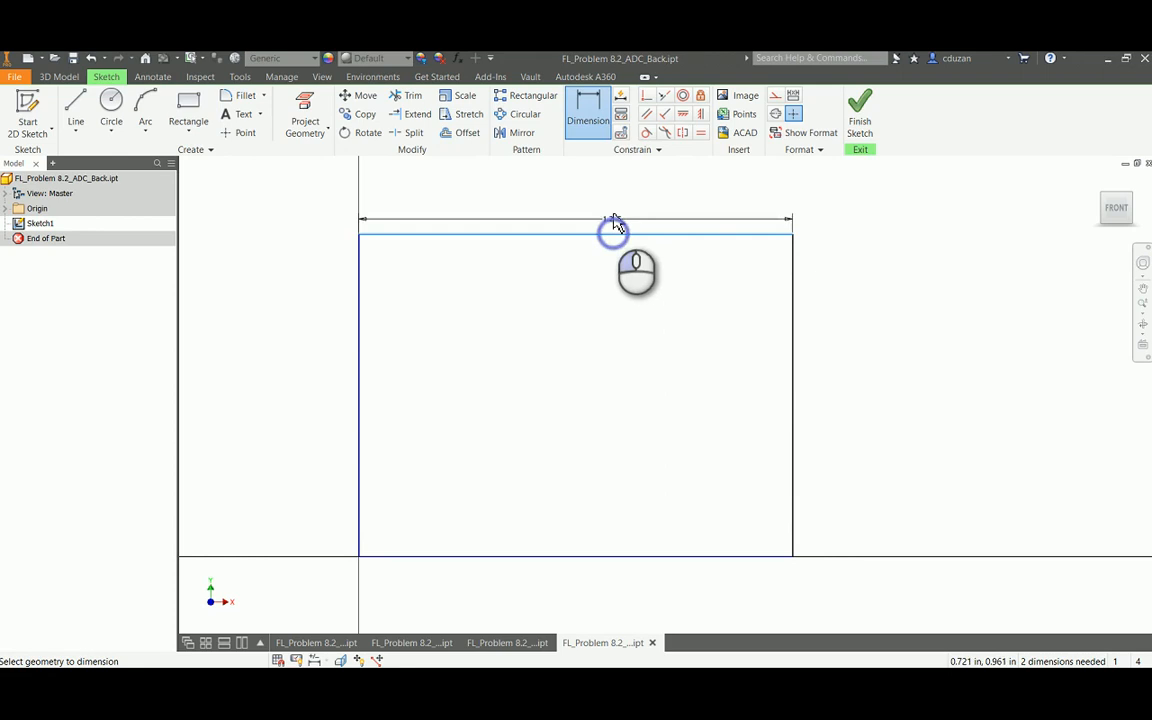
{"action": "left_click", "coordinate": [617, 212]}
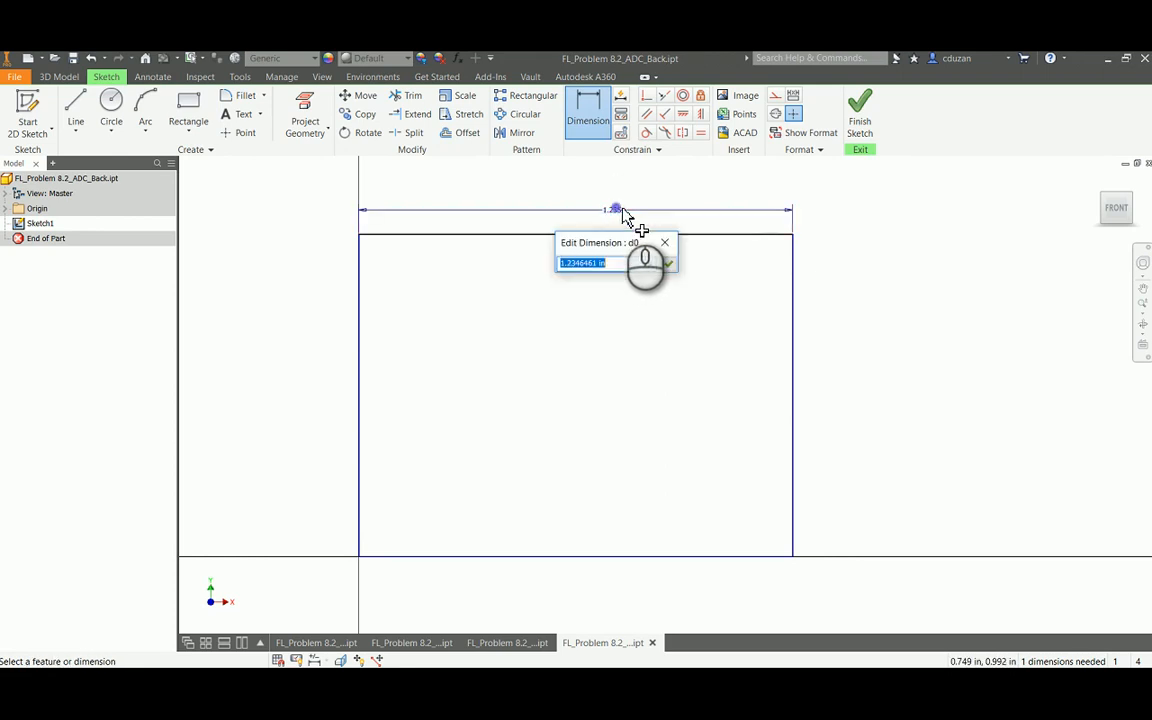
{"action": "key", "text": "Return"}
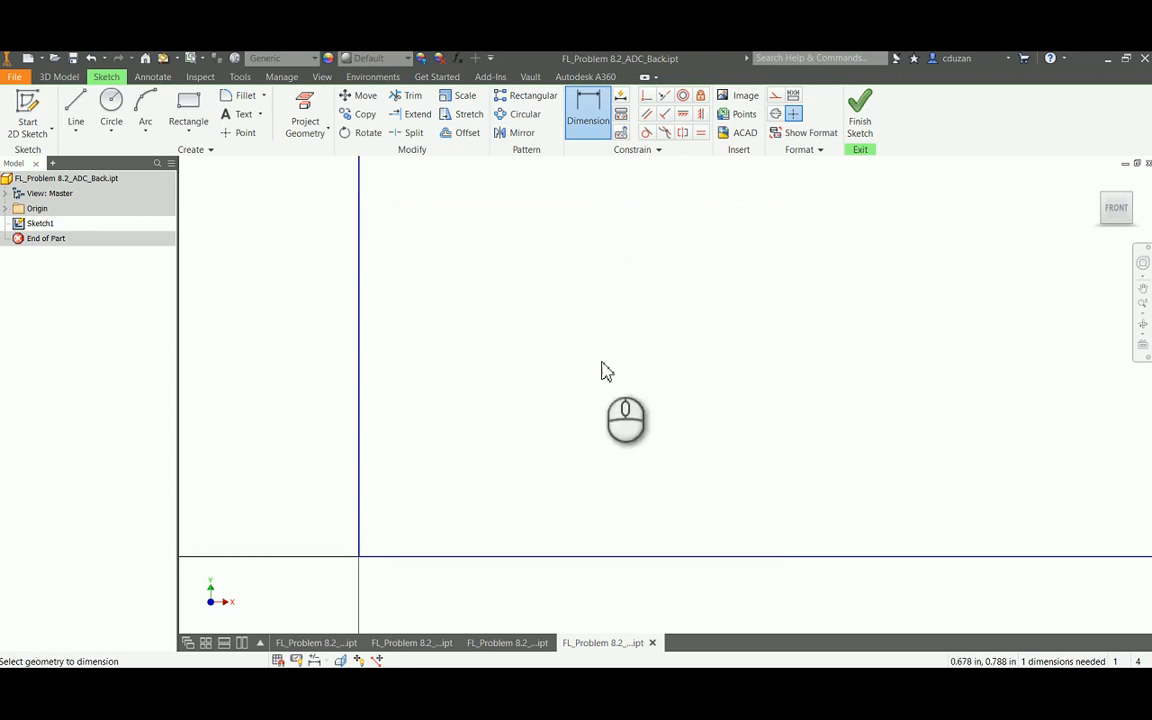
- Dimension the Back panel rectangle's height to 4 in and finish the sketch
{"action": "scroll", "coordinate": [602, 364], "scroll_direction": "down", "scroll_amount": 3}
{"action": "middle_click_drag", "start_coordinate": [705, 309], "coordinate": [425, 492]}
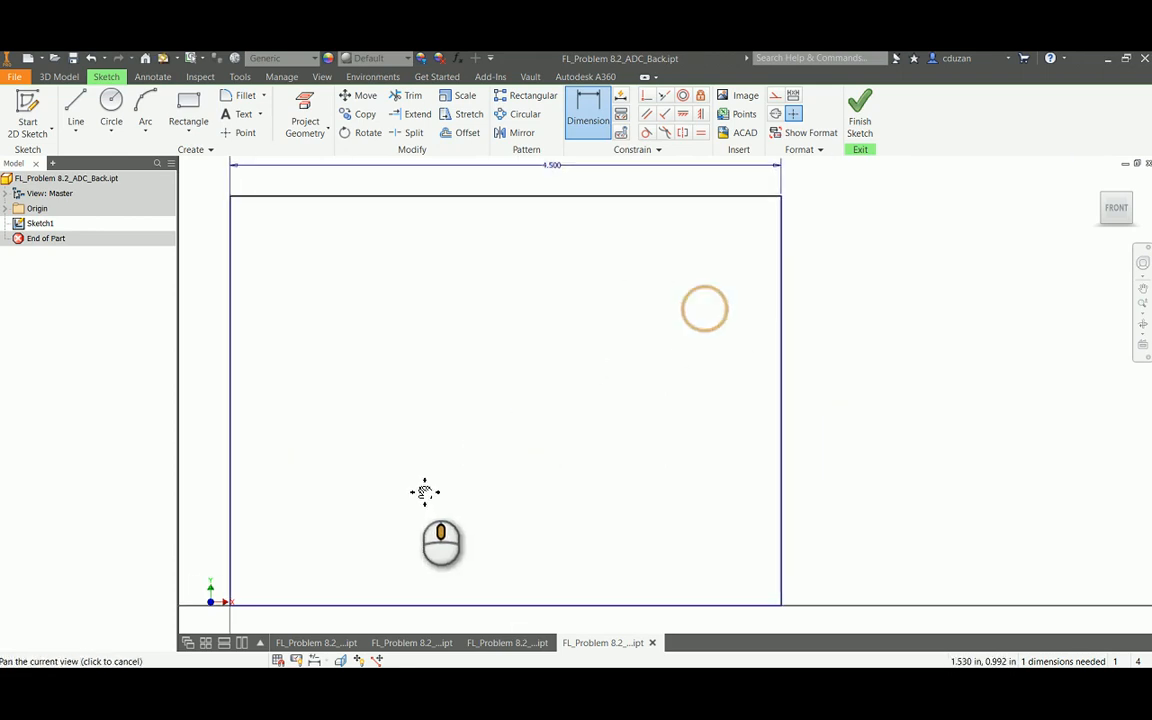
{"action": "left_click", "coordinate": [781, 301]}
{"action": "left_click", "coordinate": [811, 304]}
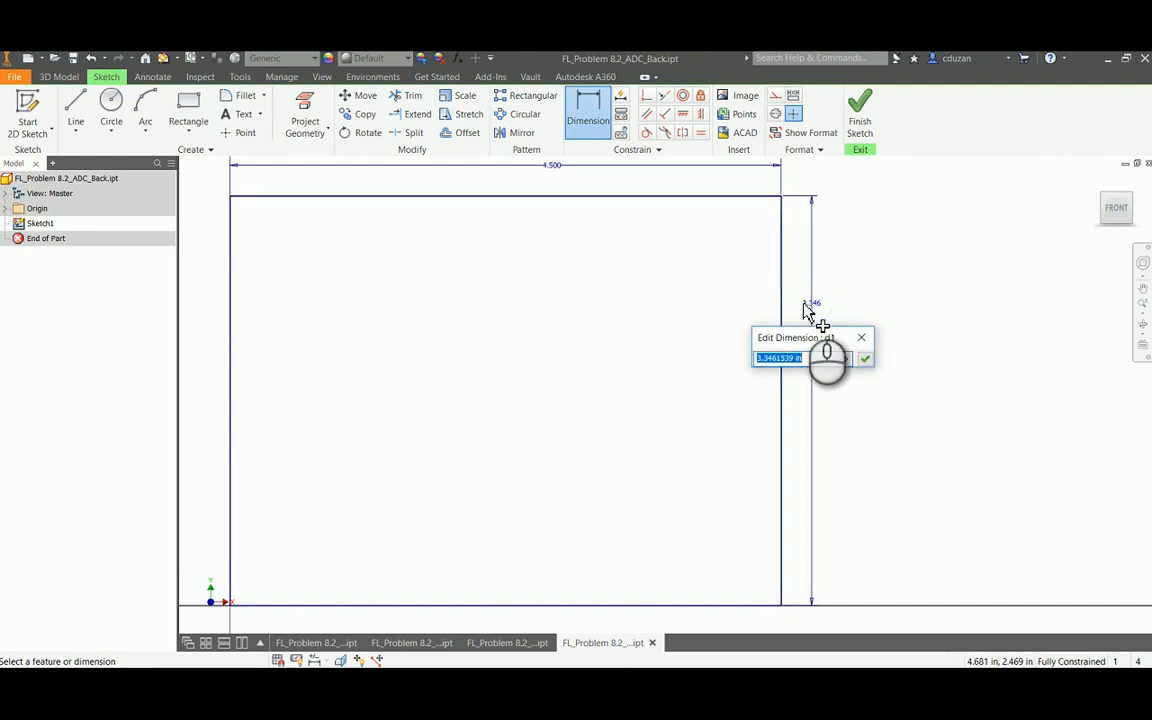
{"action": "type", "text": "4"}
{"action": "key", "text": "Return"}
{"action": "middle_click", "coordinate": [741, 283]}
{"action": "middle_click", "coordinate": [741, 283]}
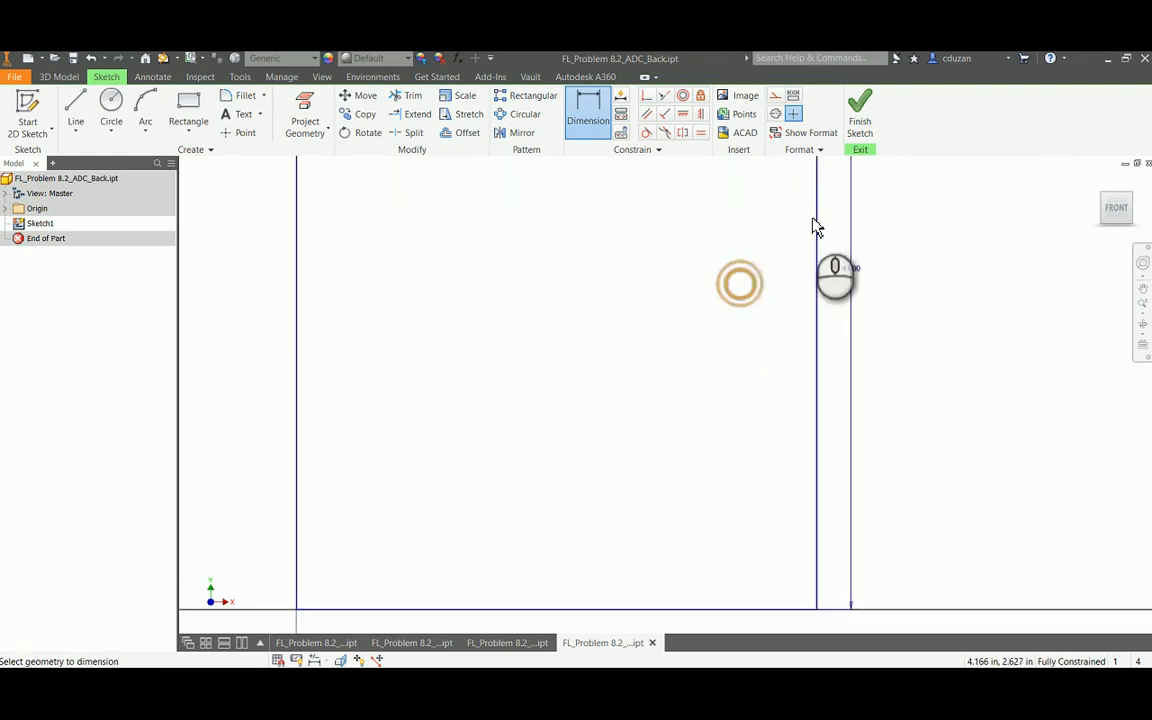
{"action": "left_click", "coordinate": [858, 120]}
- Extrude the rectangular profile 0.25 in to form the Back panel
{"action": "middle_click", "coordinate": [751, 301]}
{"action": "middle_click", "coordinate": [751, 301]}
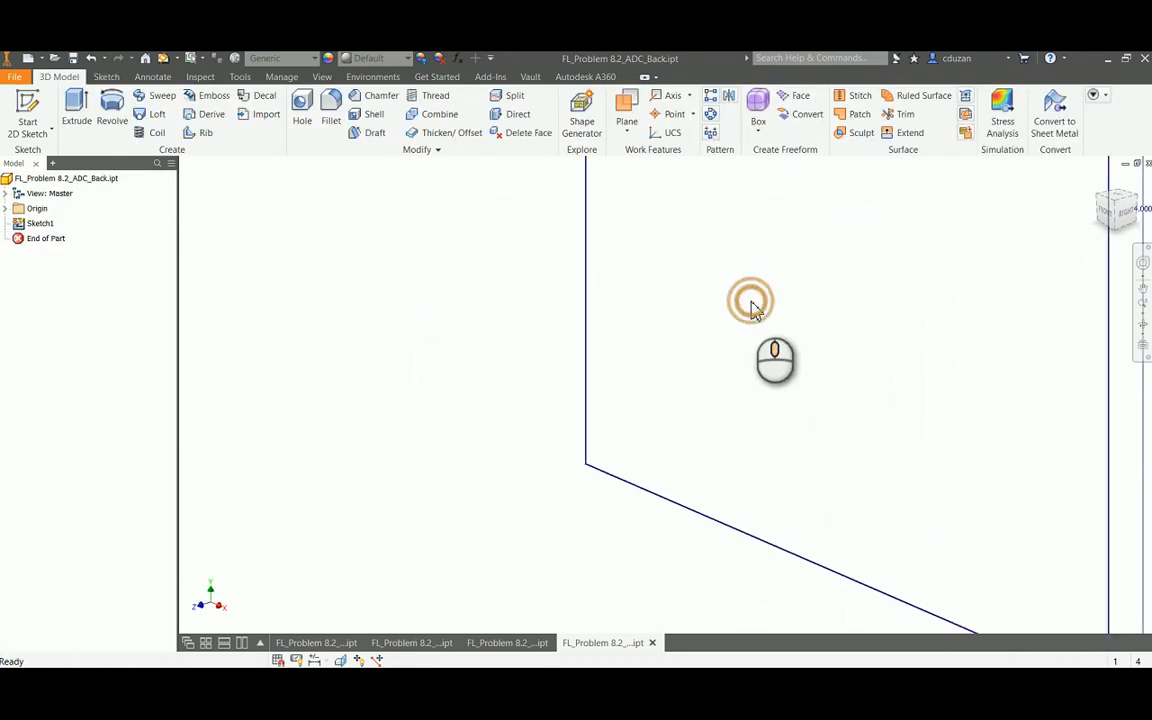
{"action": "left_click", "coordinate": [76, 108]}
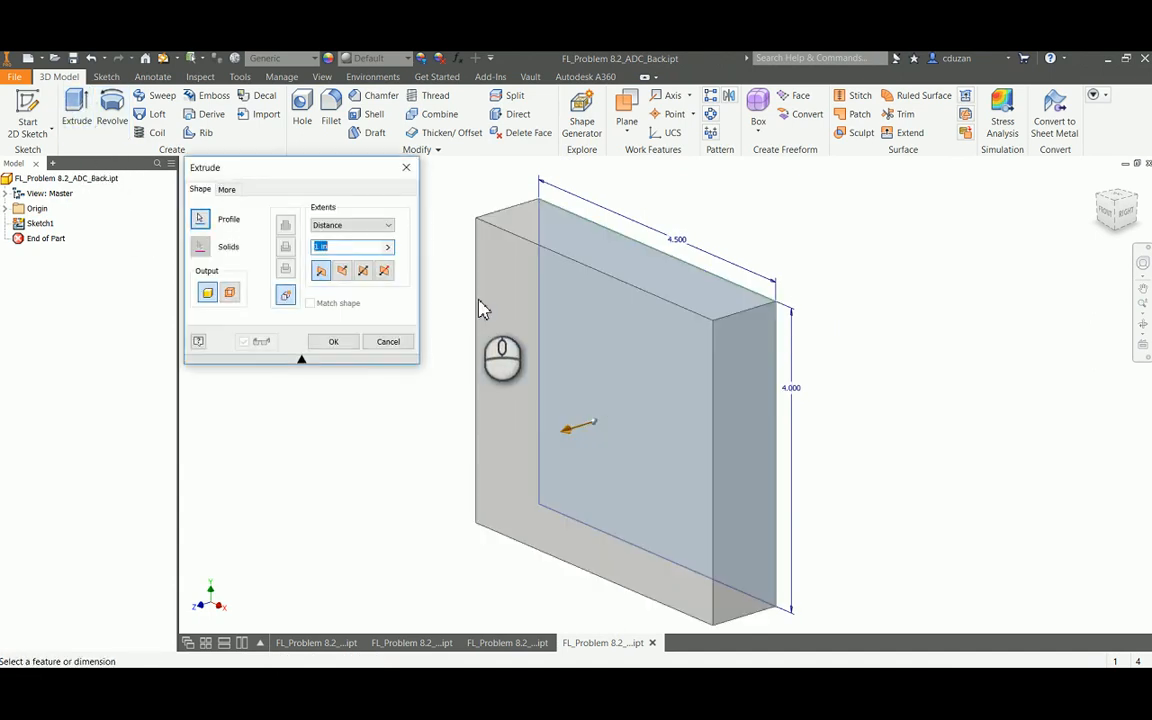
{"action": "type", "text": ".25"}
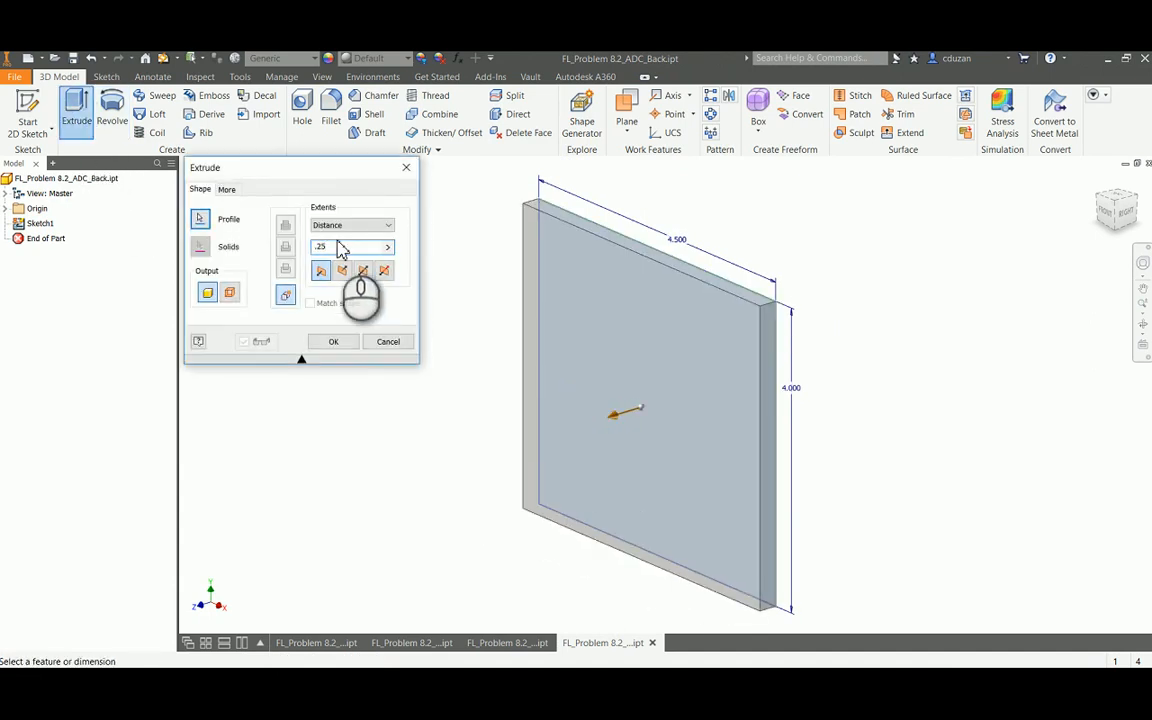
{"action": "left_click", "coordinate": [345, 342]}
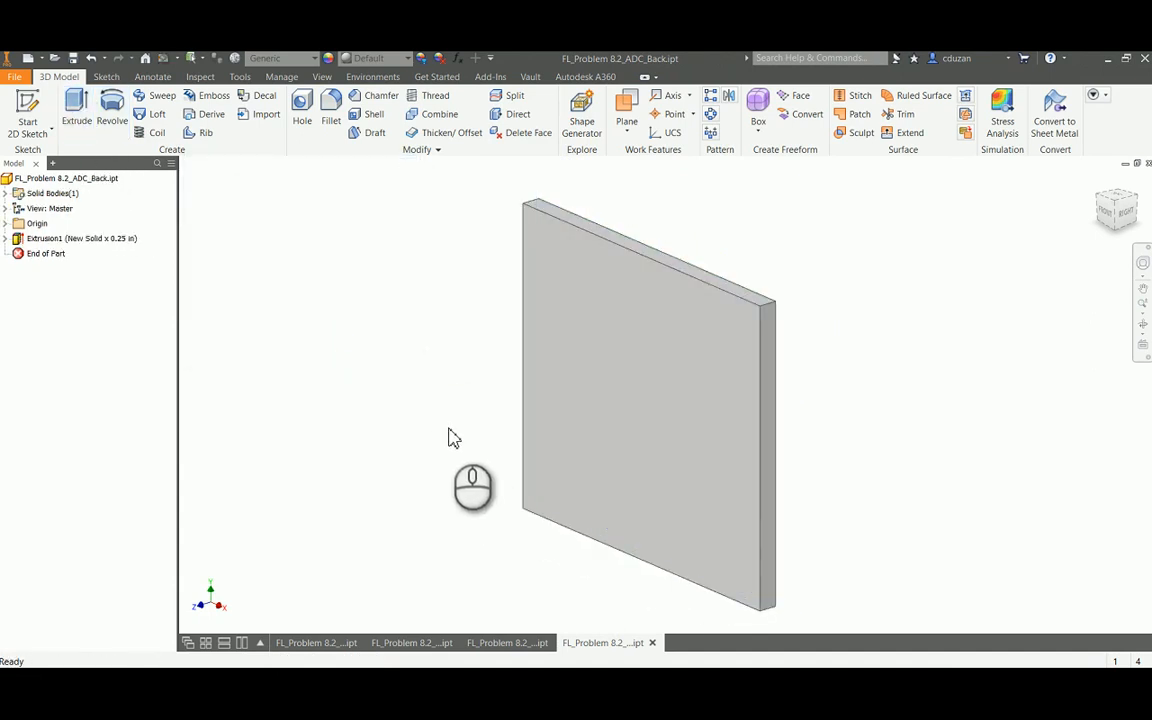
- Assign MDF Medium Density Fiberboard from the Autodesk Material Library to the Back panel
{"action": "left_click", "coordinate": [283, 58]}
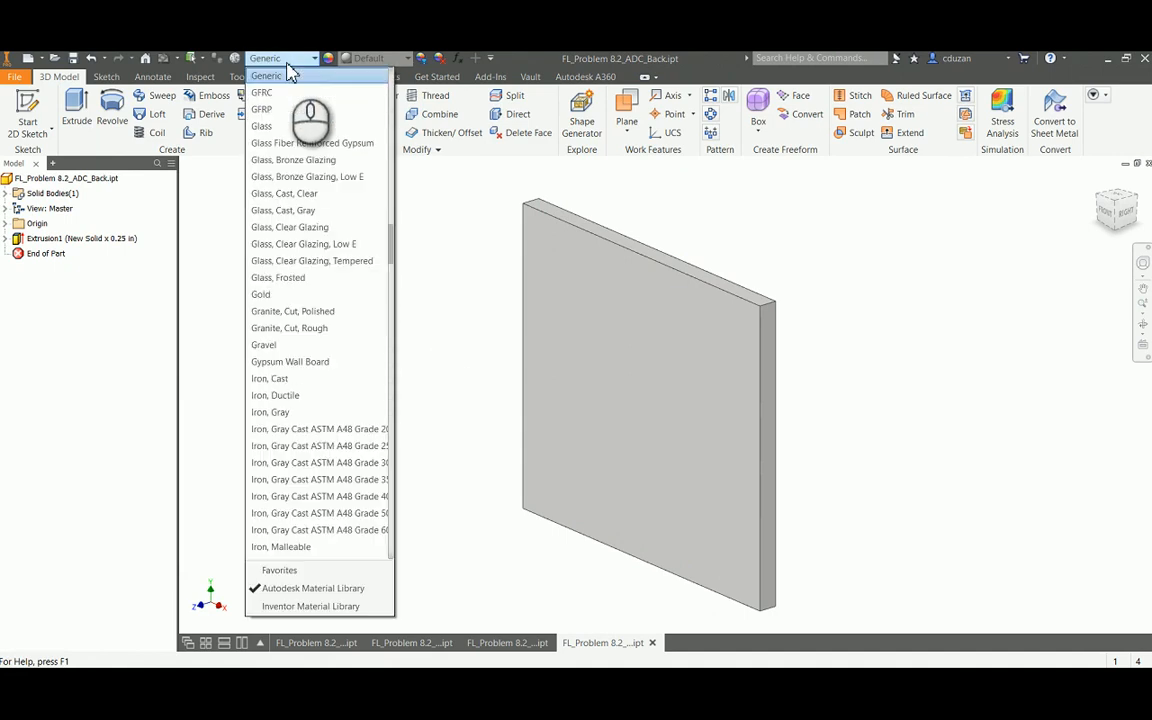
{"action": "key", "text": "m"}
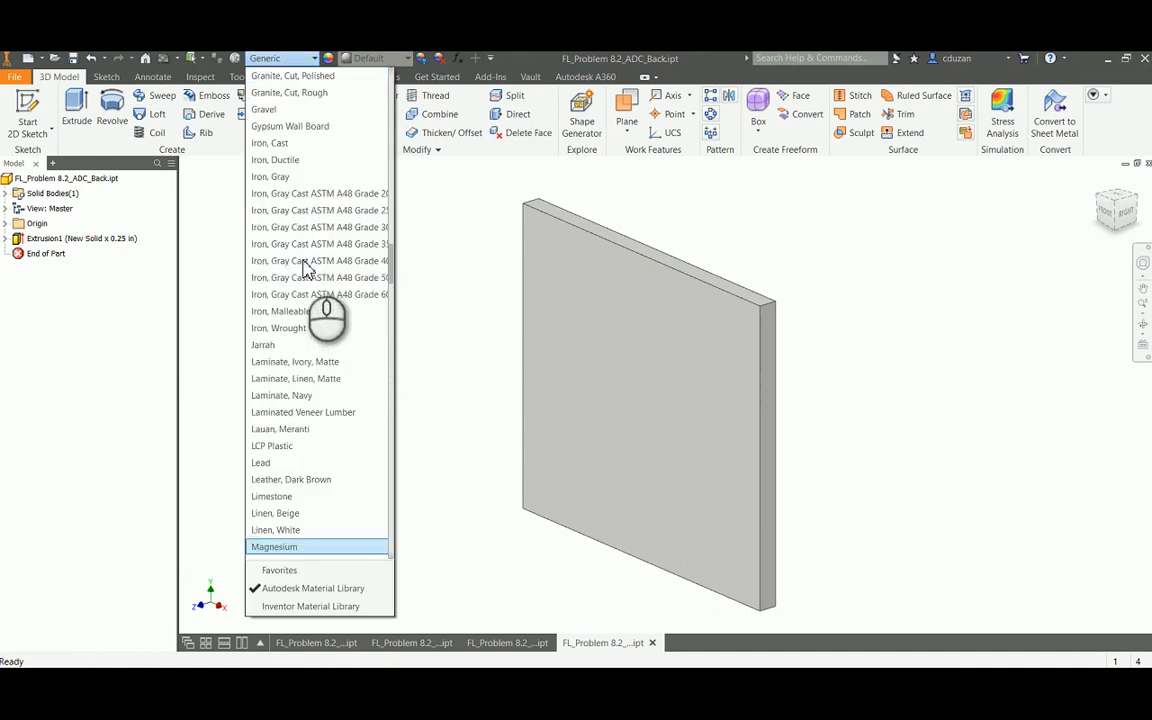
{"action": "scroll", "coordinate": [315, 410], "scroll_direction": "down", "scroll_amount": 5}
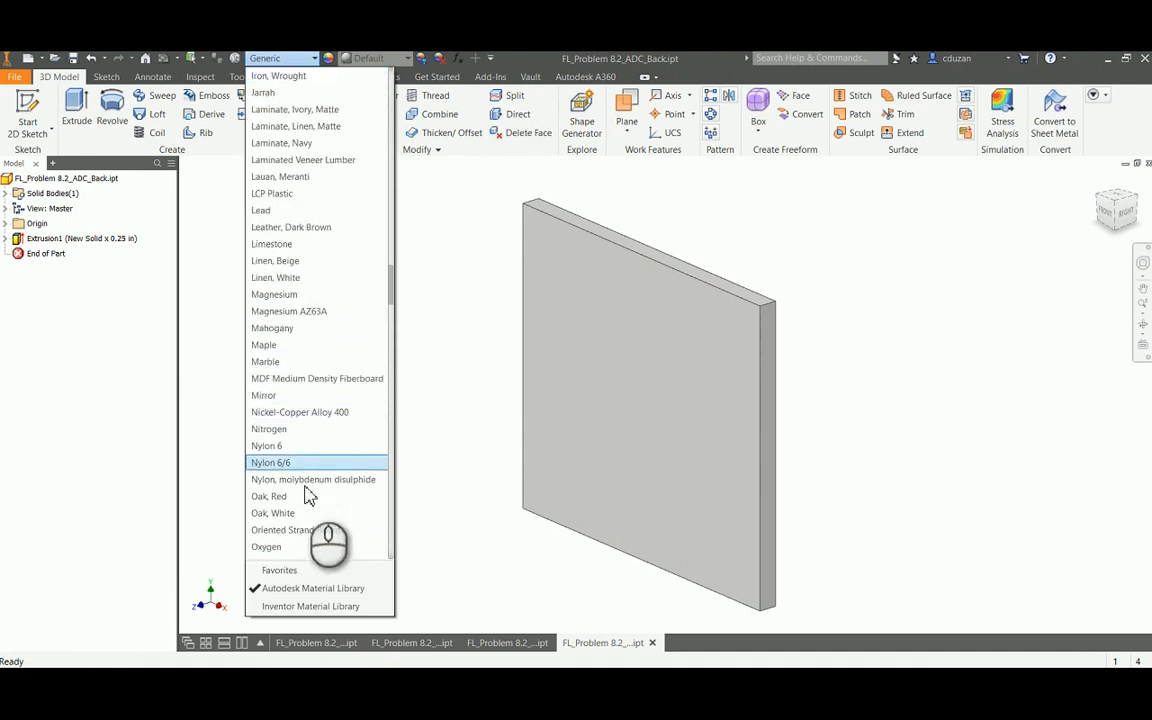
{"action": "left_click", "coordinate": [296, 378]}
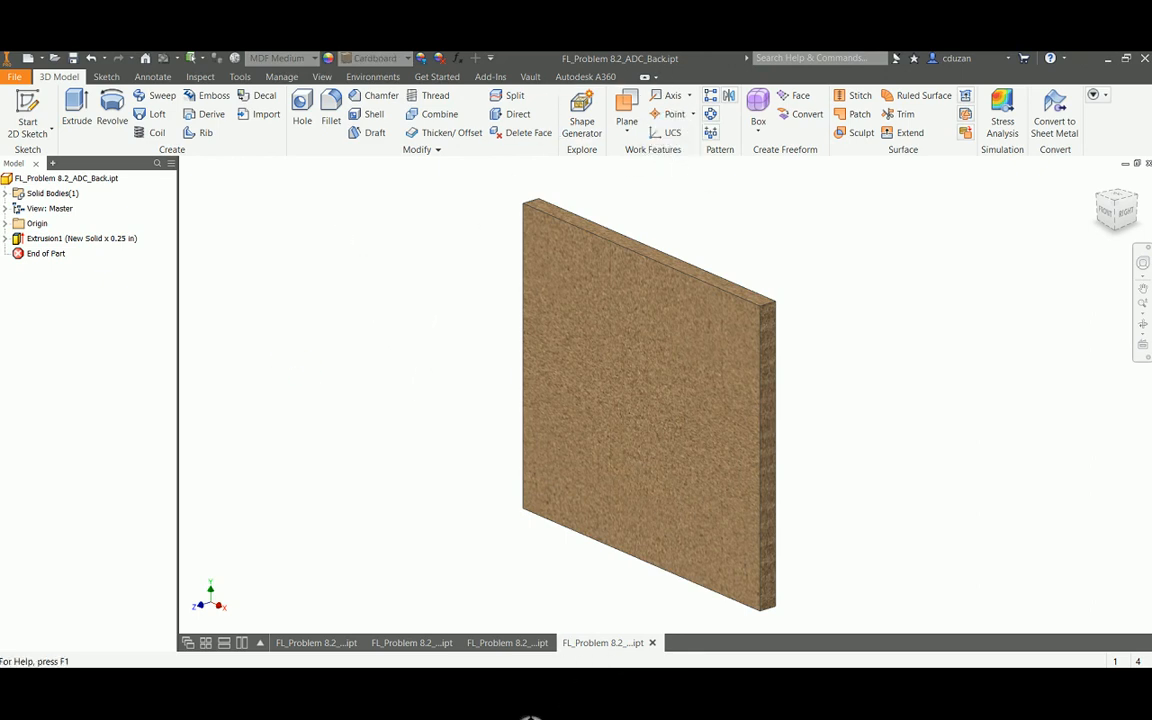
- Compare the Back panel with its kit drawing in Adobe Acrobat, and save the part in Inventor
{"action": "mouse_move", "coordinate": [506, 700]}
{"action": "left_click", "coordinate": [640, 620]}
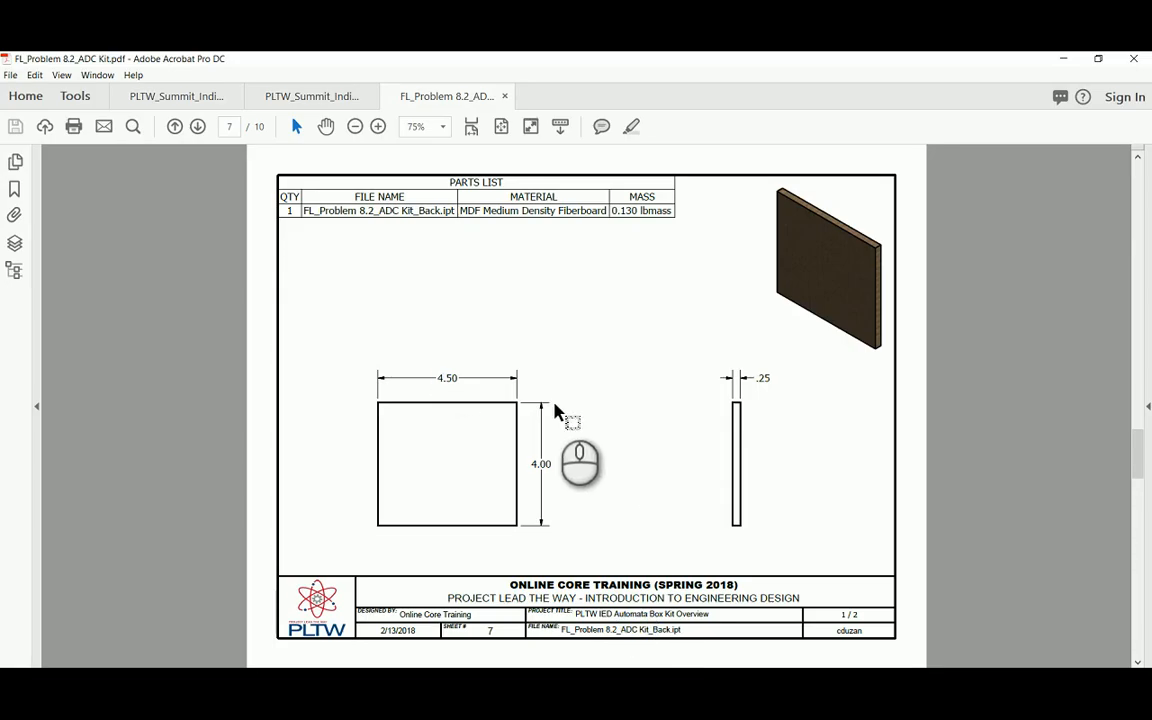
{"action": "left_click", "coordinate": [535, 680]}
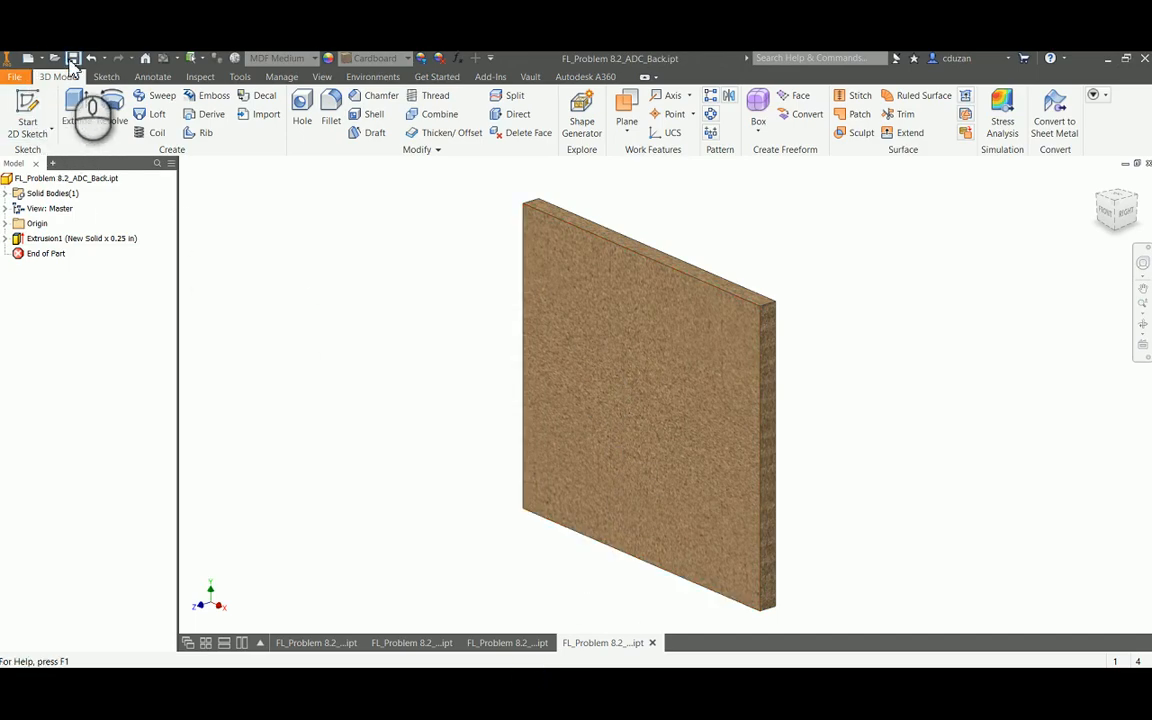
{"action": "left_click", "coordinate": [72, 59]}
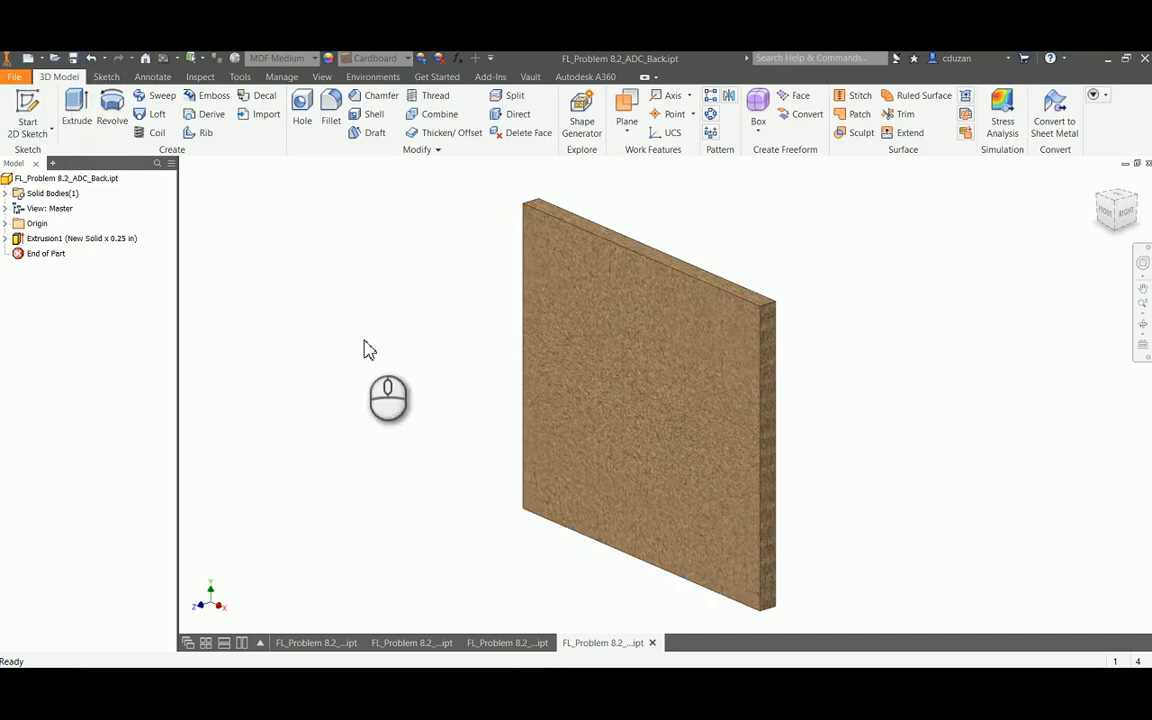